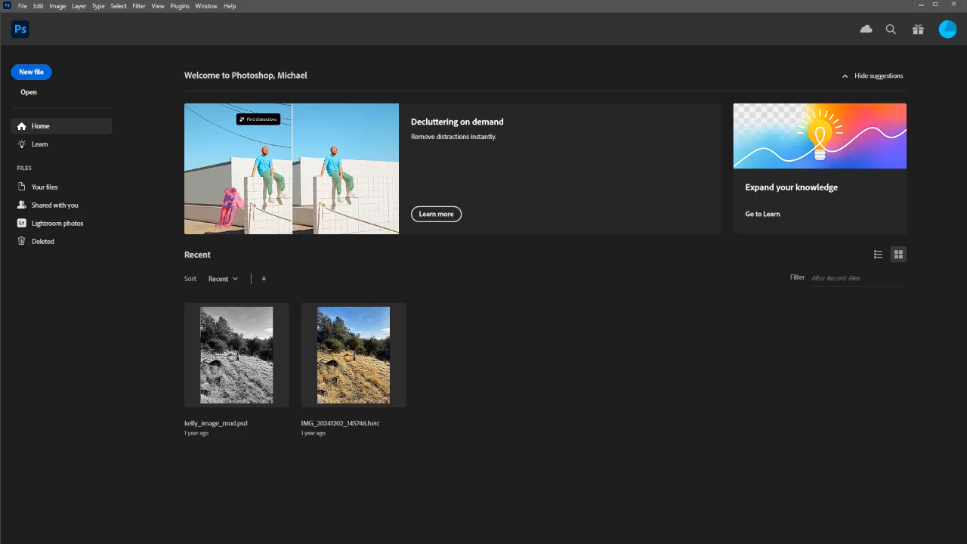
Step: Start a new document and switch its width and height units to pixels
{"action": "left_click", "coordinate": [31, 72]}
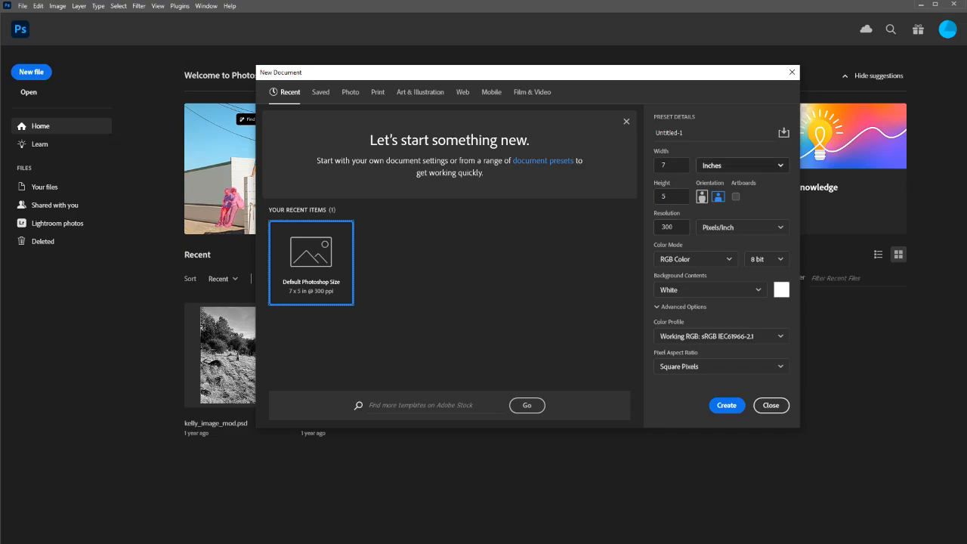
{"action": "left_click", "coordinate": [741, 164]}
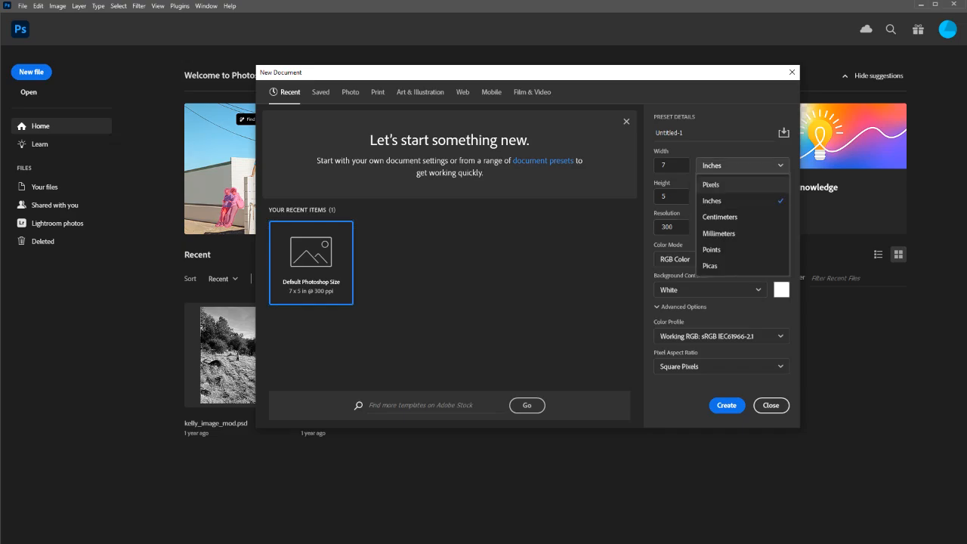
{"action": "left_click", "coordinate": [741, 165]}
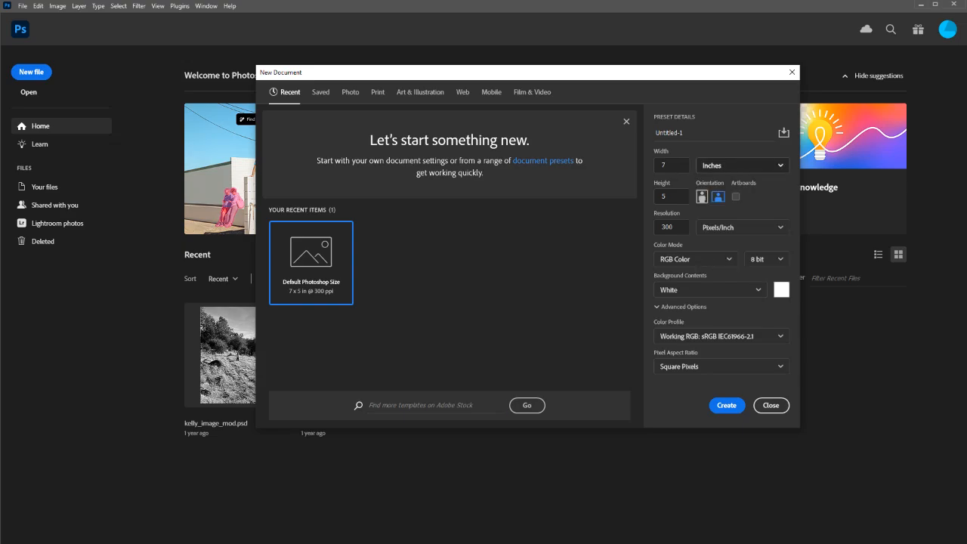
{"action": "left_click", "coordinate": [741, 165]}
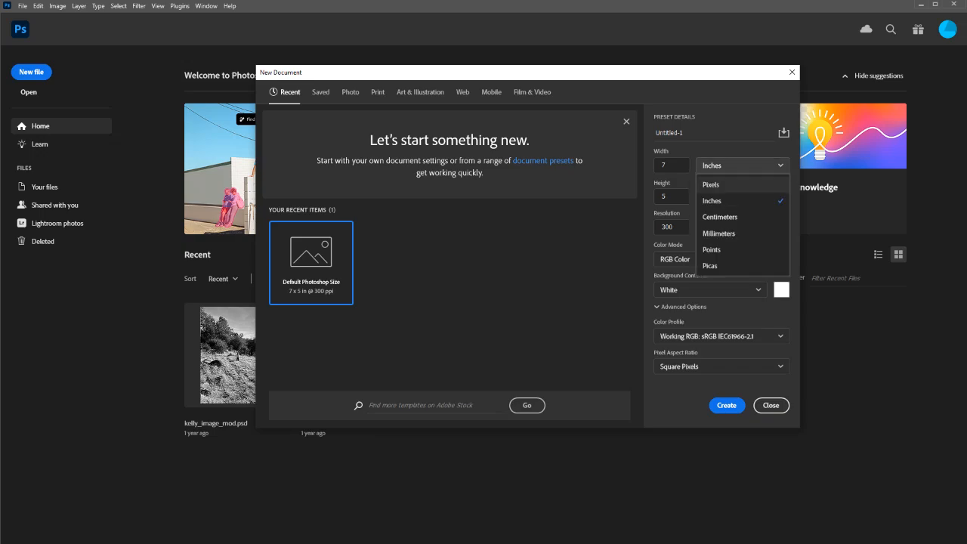
{"action": "left_click", "coordinate": [714, 184]}
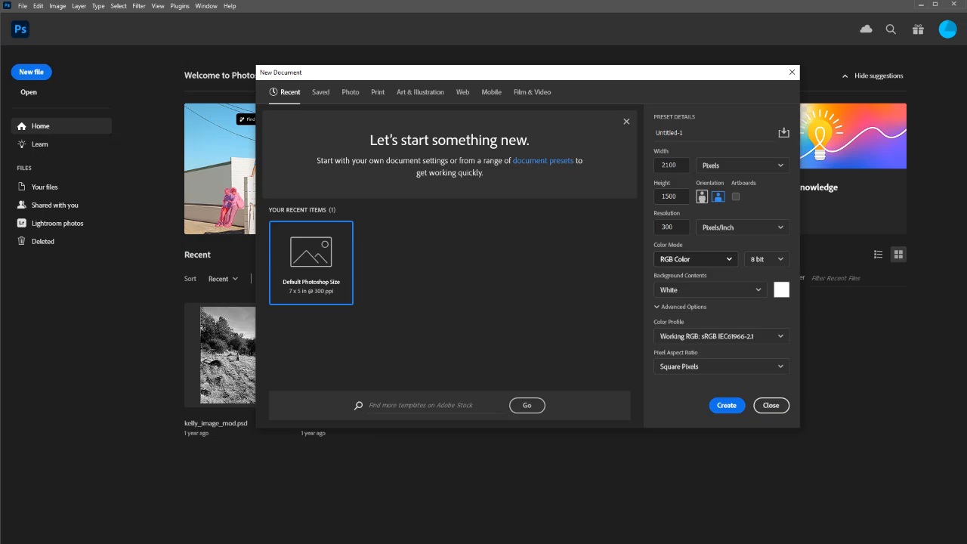
Step: Examine the new document's color mode choices and advanced options, keeping RGB Color
{"action": "left_click", "coordinate": [695, 258]}
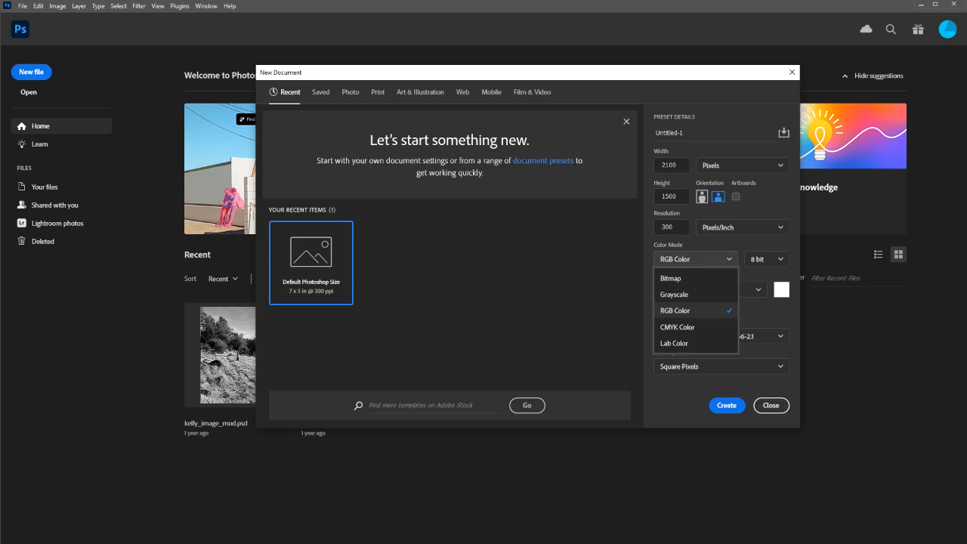
{"action": "left_click", "coordinate": [681, 311]}
{"action": "left_click", "coordinate": [681, 307]}
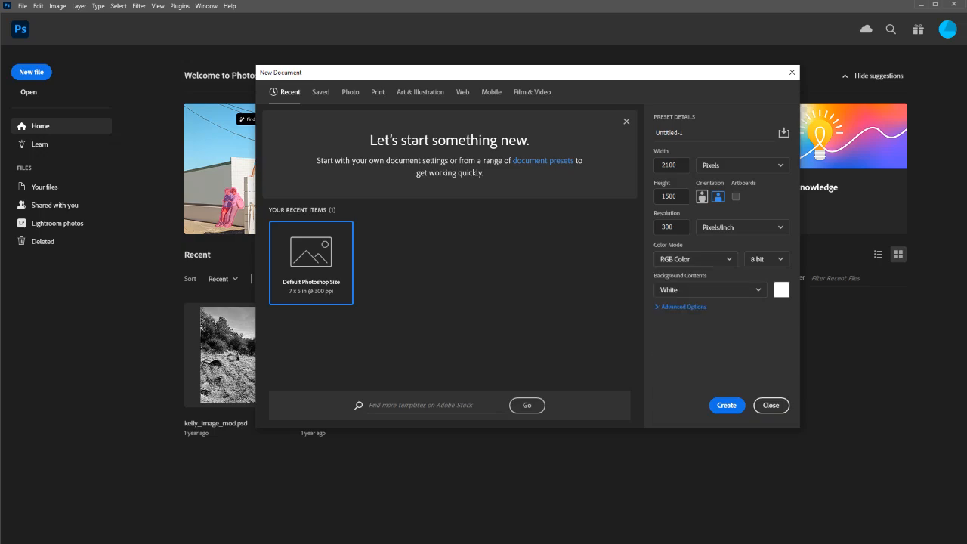
{"action": "left_click", "coordinate": [681, 307]}
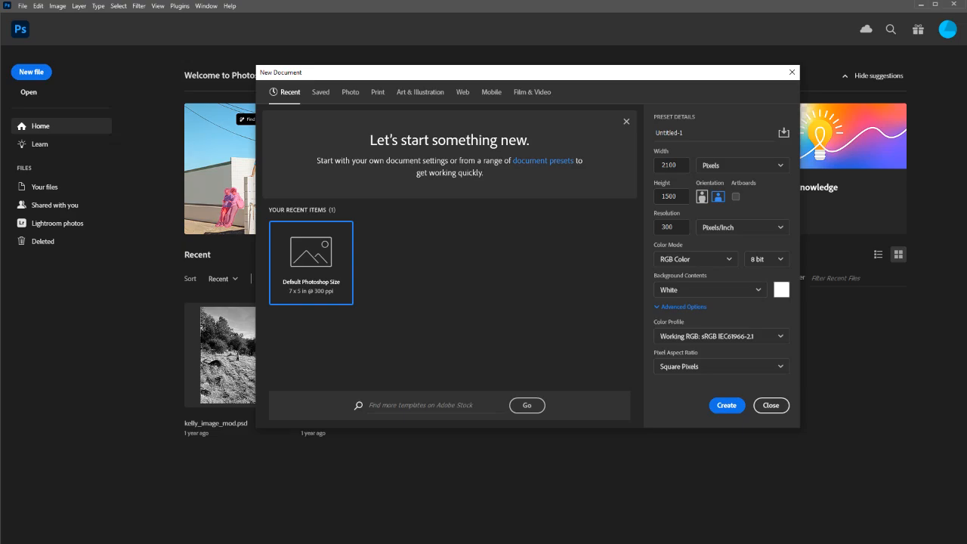
{"action": "left_click", "coordinate": [693, 259]}
Step: Set the dimension units to inches and create the 7 x 5 inch RGB document at 300 pixels/inch
{"action": "left_click", "coordinate": [743, 165]}
{"action": "left_click", "coordinate": [742, 200]}
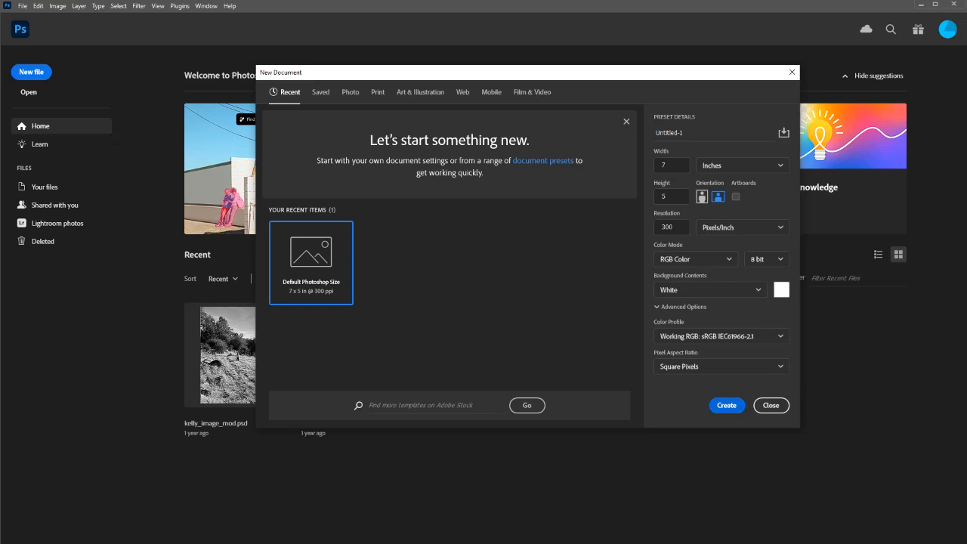
{"action": "left_click", "coordinate": [727, 406]}
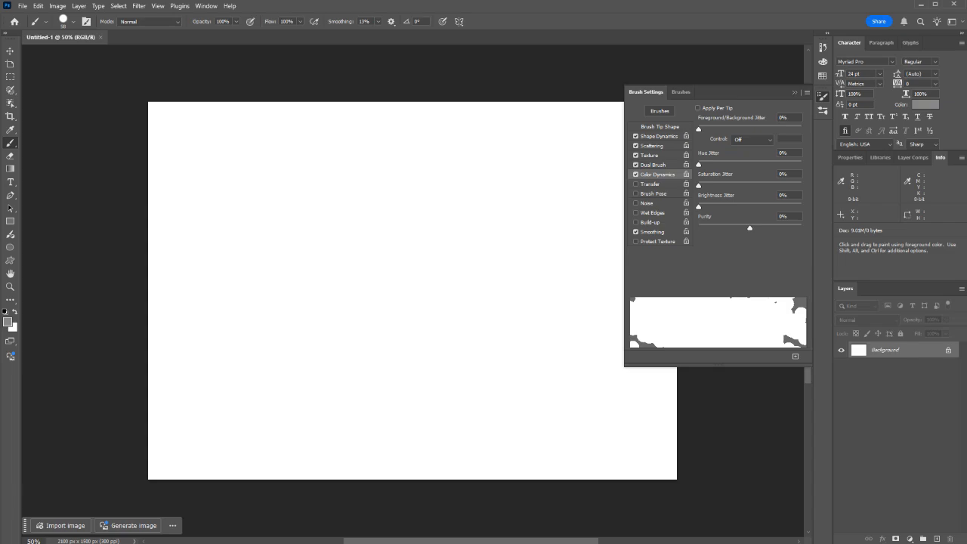
Step: Try a short brush stroke on the blank canvas with the current brush settings, and undo it
{"action": "key", "text": "F5"}
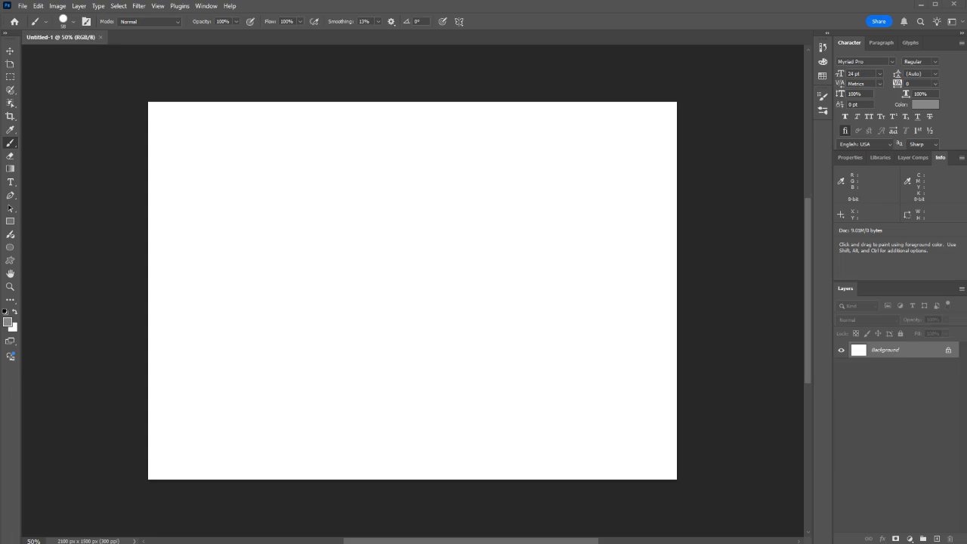
{"action": "left_click_drag", "start_coordinate": [321, 229], "coordinate": [382, 223]}
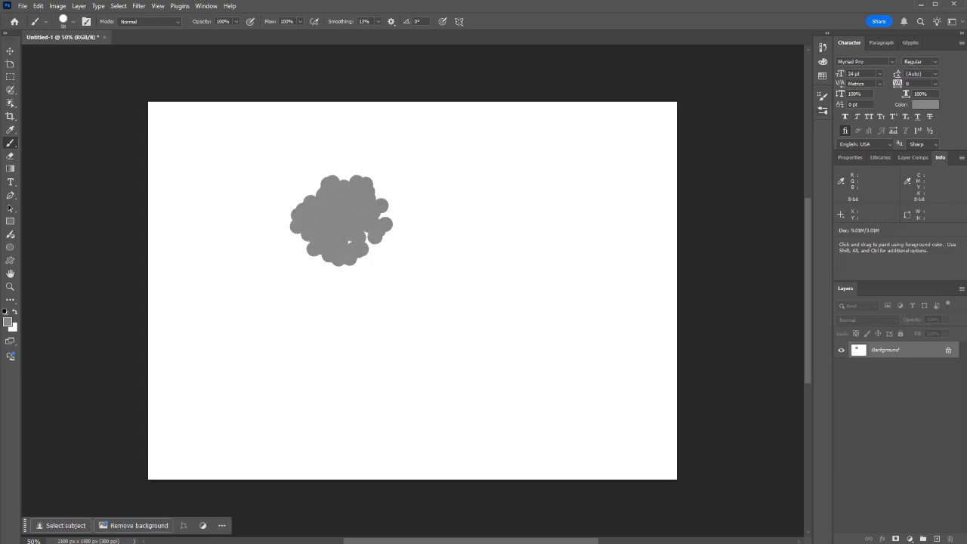
{"action": "key", "text": "ctrl+z"}
Step: Turn off Dual Brush, Texture, Scattering and Color Dynamics in the brush settings
{"action": "left_click", "coordinate": [822, 96]}
{"action": "left_click", "coordinate": [635, 165]}
{"action": "left_click", "coordinate": [635, 155]}
{"action": "left_click", "coordinate": [635, 145]}
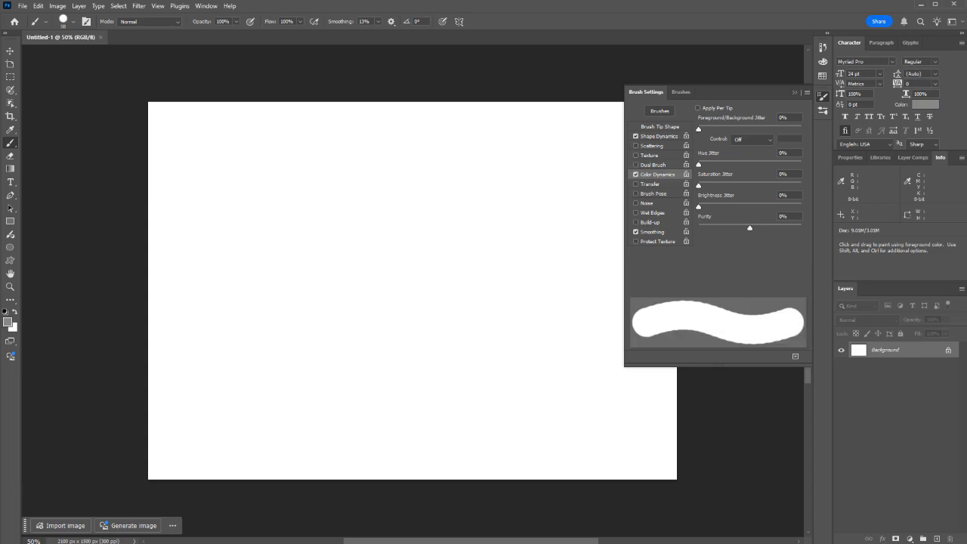
{"action": "left_click", "coordinate": [635, 174]}
Step: Reduce the brush tip size to 30 px and close the brush settings
{"action": "left_click", "coordinate": [659, 126]}
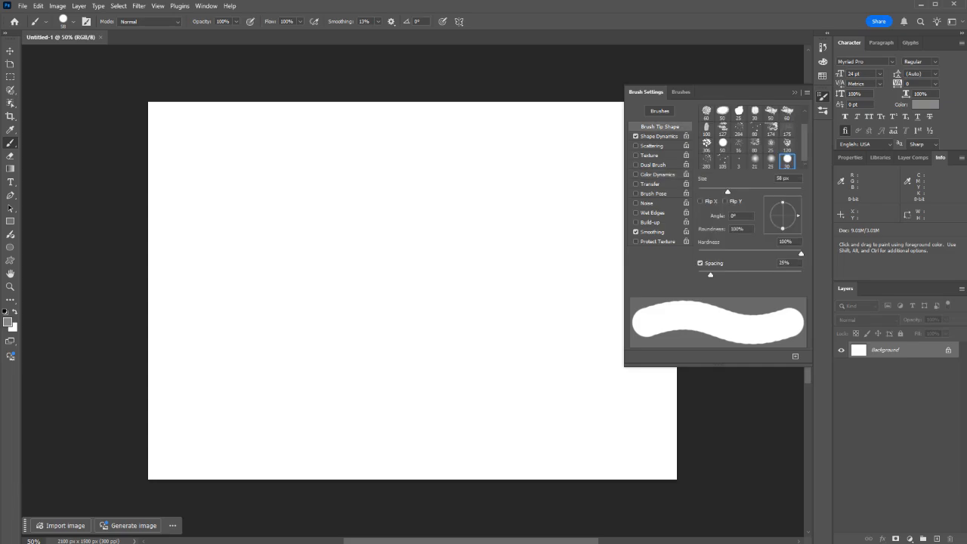
{"action": "key", "text": "bracketleft"}
{"action": "key", "text": "bracketleft"}
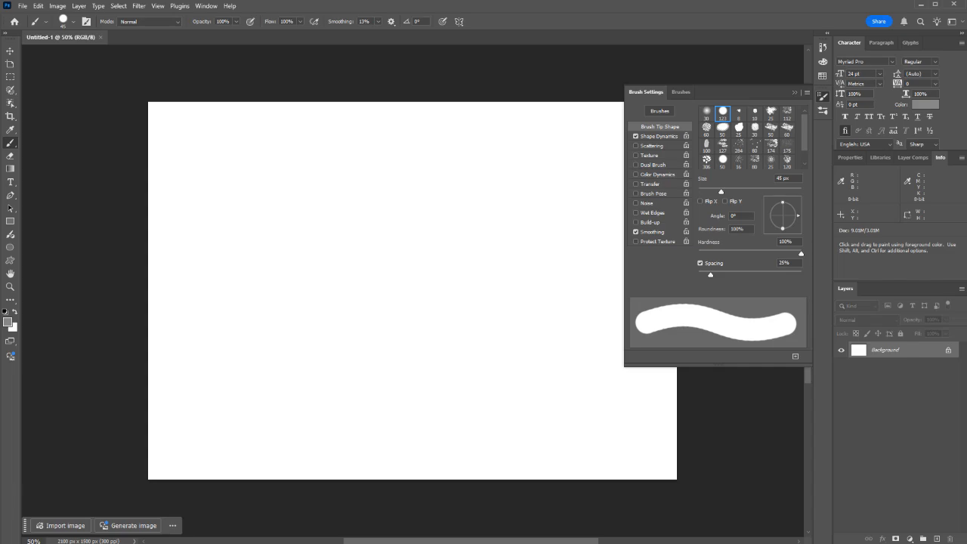
{"action": "key", "text": "bracketleft"}
{"action": "key", "text": "bracketleft"}
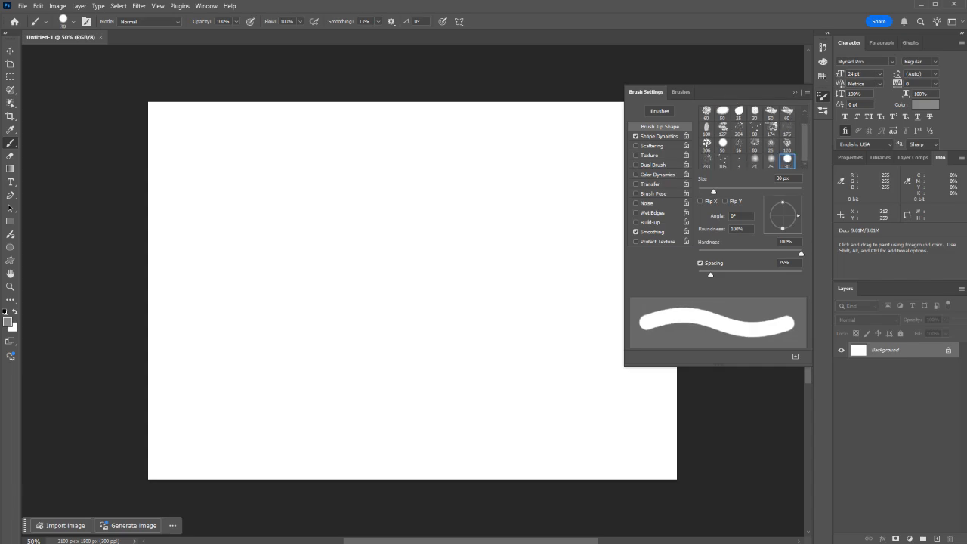
{"action": "left_click", "coordinate": [822, 96]}
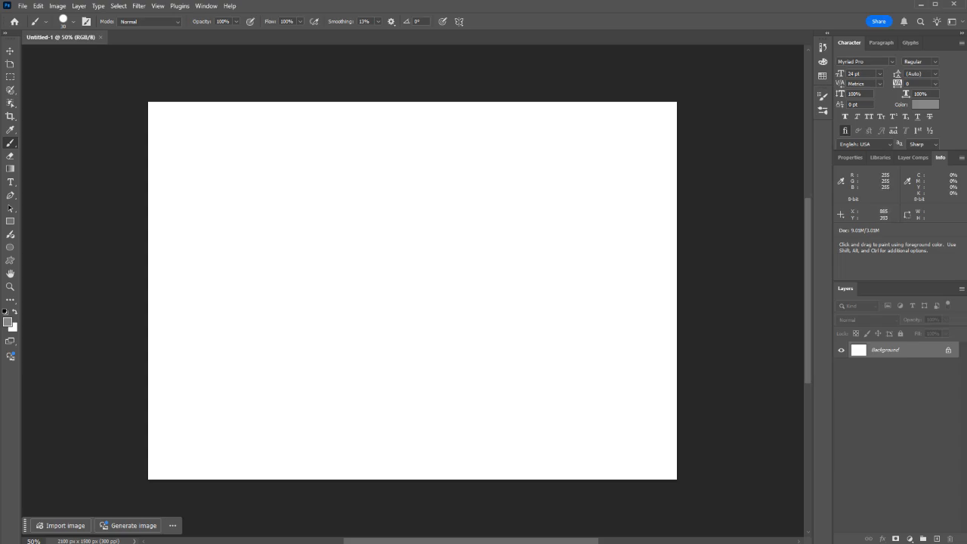
Step: Paint a vertical gray stroke in the canvas's upper left area, reset to the default colors and paint a black stroke left of it
{"action": "left_click_drag", "start_coordinate": [241, 130], "coordinate": [244, 274]}
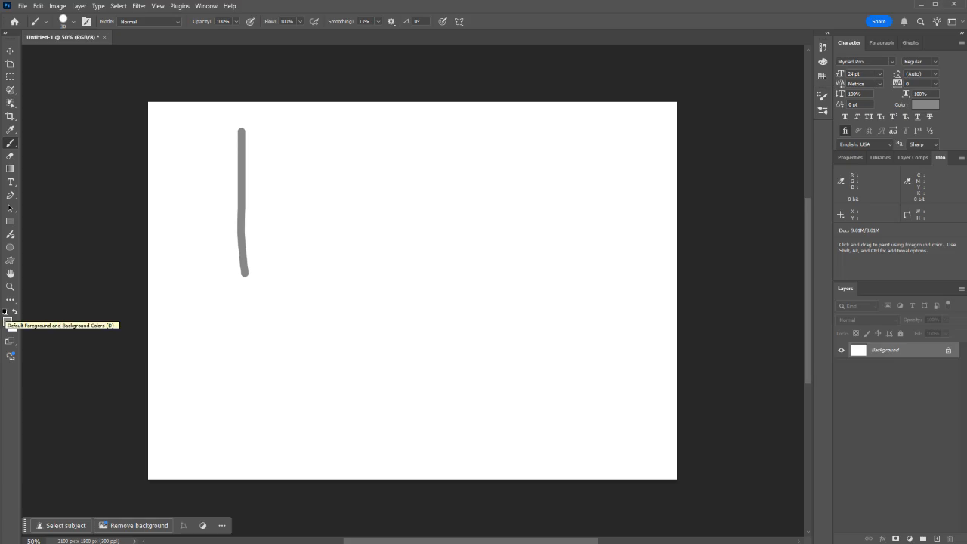
{"action": "left_click", "coordinate": [5, 311]}
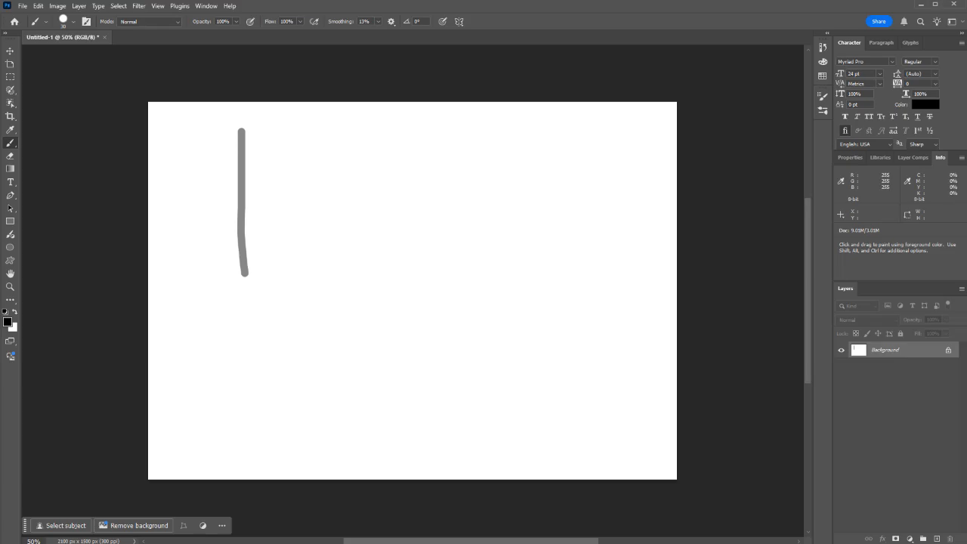
{"action": "left_click_drag", "start_coordinate": [197, 129], "coordinate": [184, 250]}
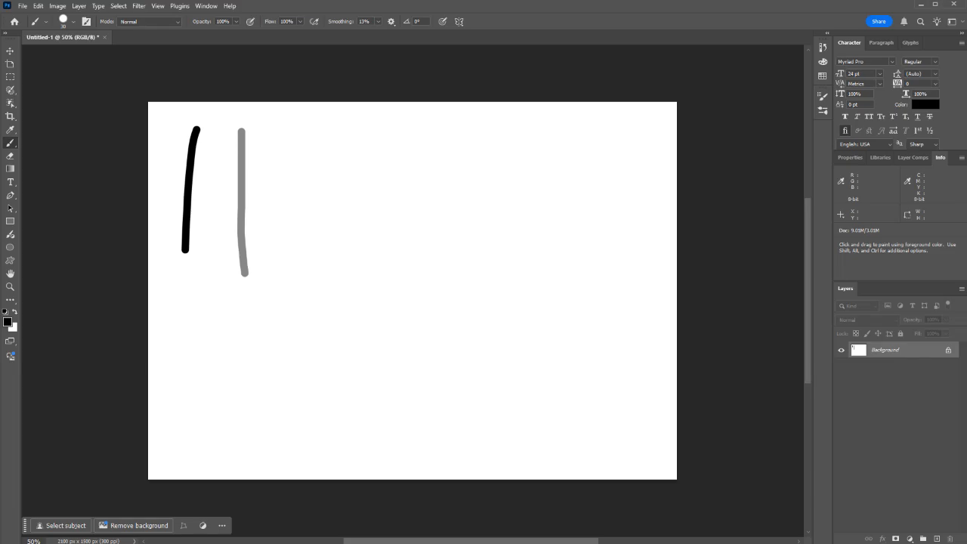
{"action": "key", "text": "x"}
{"action": "key", "text": "x"}
Step: Magnify the rounded upper end of the gray stroke to examine its edge pixels
{"action": "scroll", "coordinate": [238, 130], "scroll_direction": "up", "scroll_amount": 11}
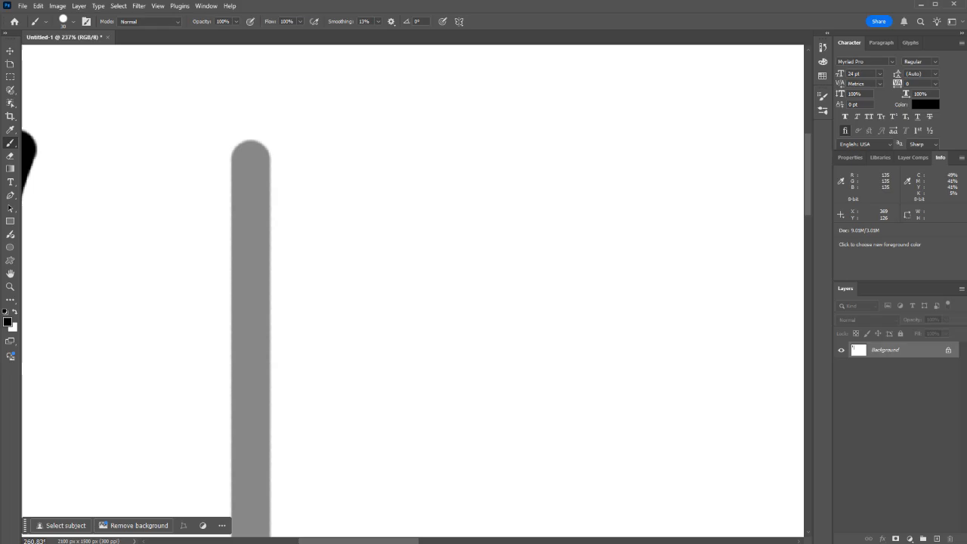
{"action": "scroll", "coordinate": [223, 143], "scroll_direction": "up", "scroll_amount": 7}
{"action": "scroll", "coordinate": [231, 147], "scroll_direction": "down", "scroll_amount": 12}
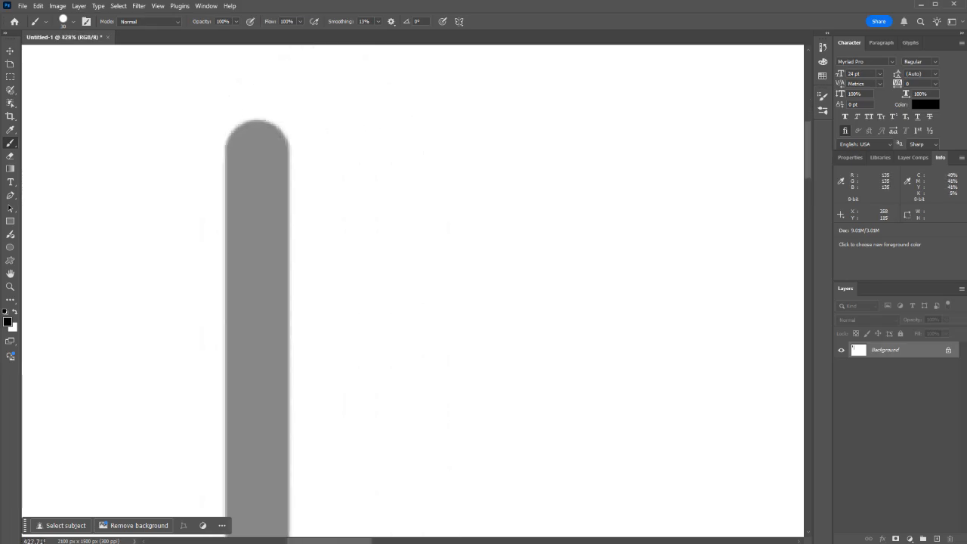
{"action": "scroll", "coordinate": [231, 153], "scroll_direction": "up", "scroll_amount": 9}
{"action": "scroll", "coordinate": [307, 180], "scroll_direction": "up", "scroll_amount": 3}
{"action": "scroll", "coordinate": [308, 180], "scroll_direction": "down", "scroll_amount": 4}
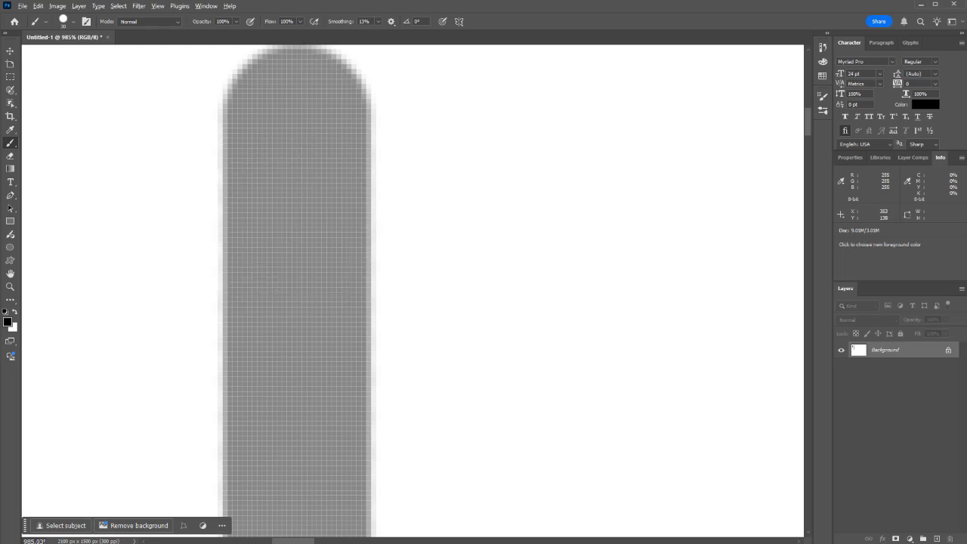
{"action": "scroll", "coordinate": [176, 187], "scroll_direction": "down", "scroll_amount": 15}
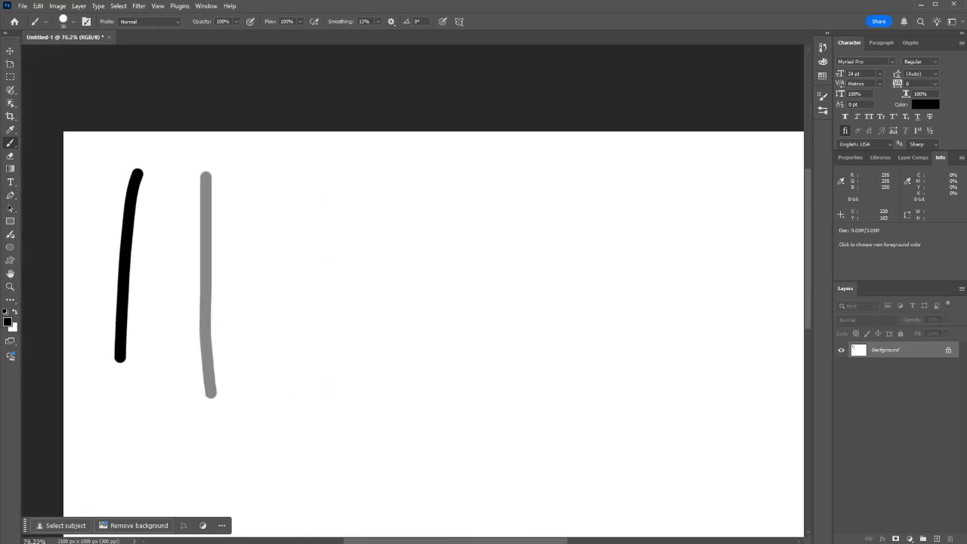
Step: Inspect different corners of the canvas and both strokes at varying magnifications
{"action": "scroll", "coordinate": [160, 431], "scroll_direction": "up", "scroll_amount": 8}
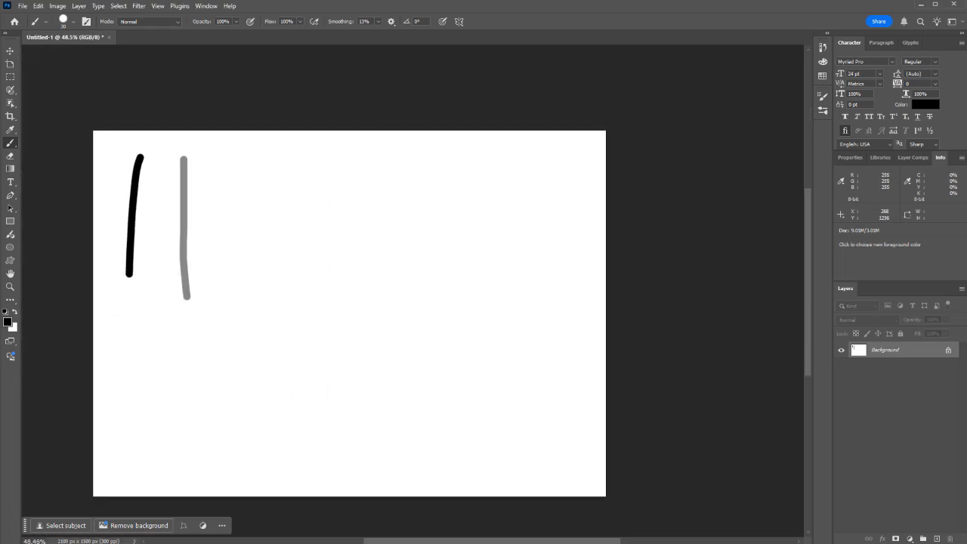
{"action": "scroll", "coordinate": [87, 475], "scroll_direction": "down", "scroll_amount": 9}
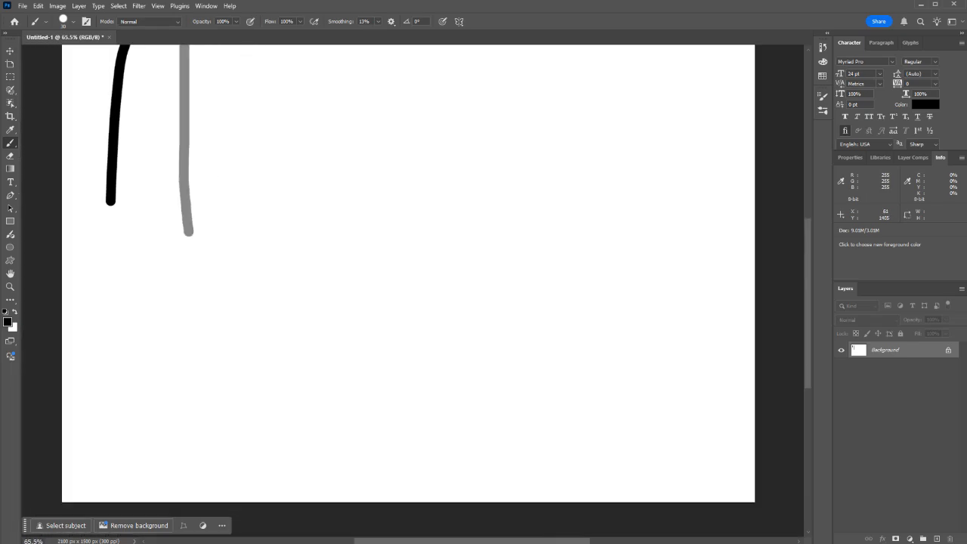
{"action": "scroll", "coordinate": [453, 272], "scroll_direction": "up", "scroll_amount": 8}
{"action": "scroll", "coordinate": [483, 278], "scroll_direction": "down", "scroll_amount": 5}
{"action": "scroll", "coordinate": [453, 227], "scroll_direction": "down", "scroll_amount": 6}
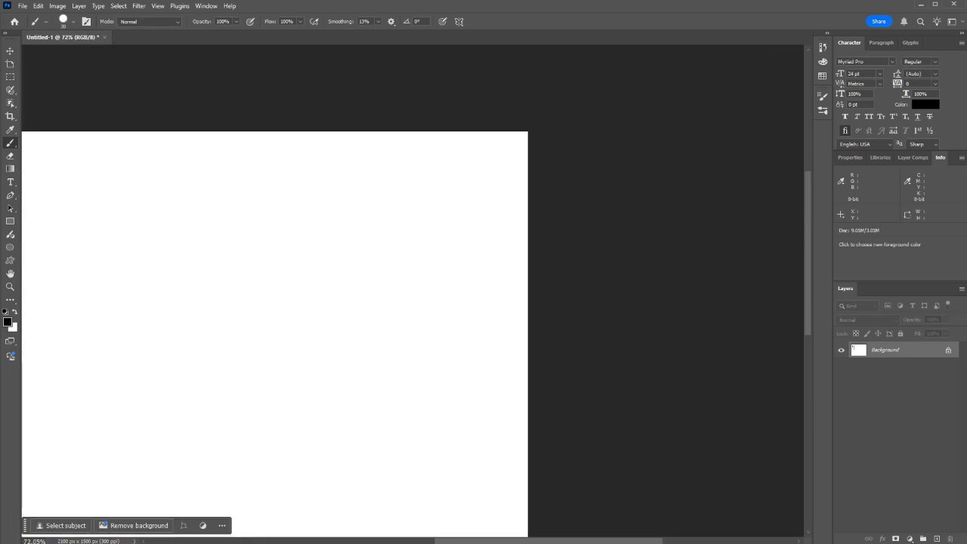
{"action": "scroll", "coordinate": [135, 273], "scroll_direction": "up", "scroll_amount": 6}
{"action": "scroll", "coordinate": [121, 262], "scroll_direction": "up", "scroll_amount": 3}
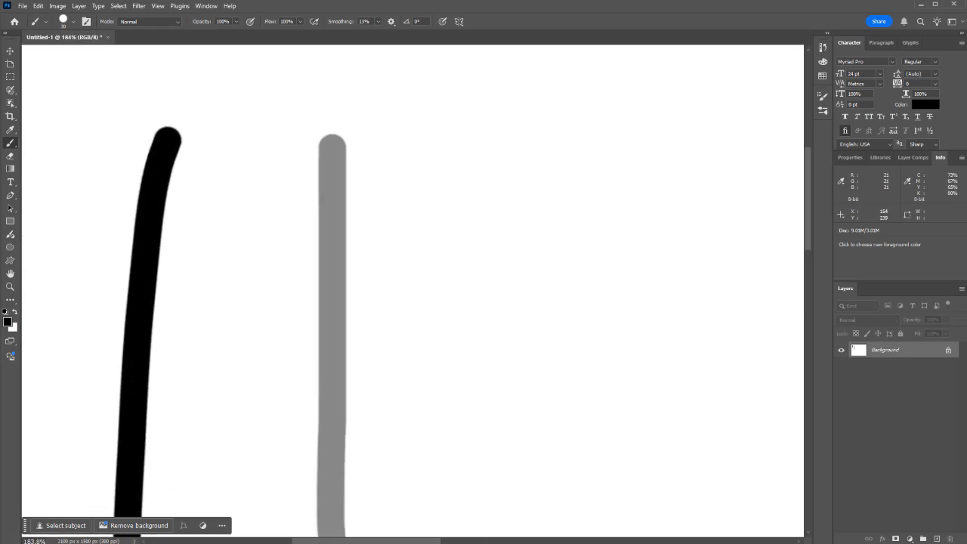
{"action": "scroll", "coordinate": [181, 258], "scroll_direction": "down", "scroll_amount": 4}
Step: Examine the individual edge pixels of the black stroke at 12800% magnification
{"action": "left_click_drag", "start_coordinate": [337, 375], "coordinate": [533, 346]}
{"action": "mouse_move", "coordinate": [302, 141]}
{"action": "left_mouse_down"}
{"action": "mouse_move", "coordinate": [420, 154]}
{"action": "mouse_move", "coordinate": [493, 177]}
{"action": "left_mouse_up"}
{"action": "left_click_drag", "start_coordinate": [683, 175], "coordinate": [186, 148]}
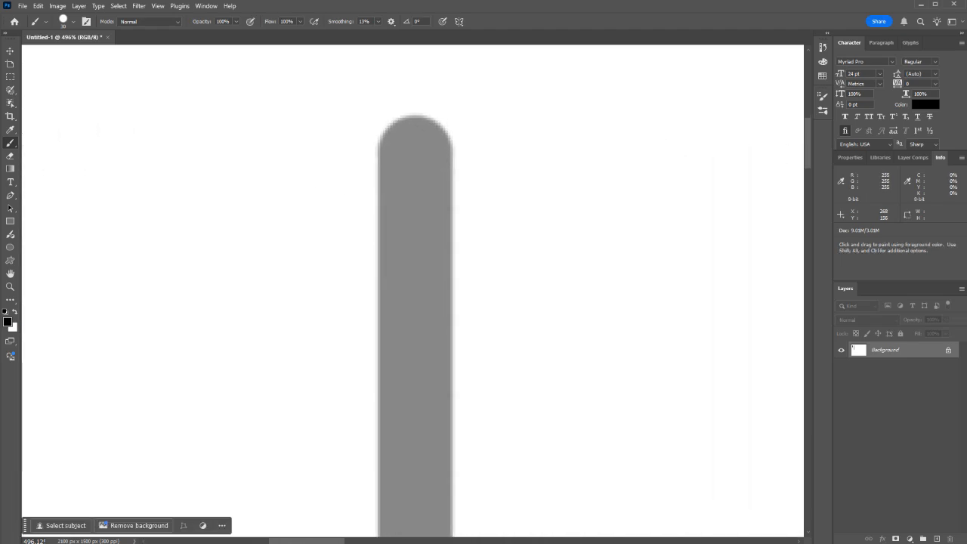
{"action": "mouse_move", "coordinate": [287, 233]}
{"action": "left_mouse_down"}
{"action": "mouse_move", "coordinate": [396, 207]}
{"action": "mouse_move", "coordinate": [537, 197]}
{"action": "left_mouse_up"}
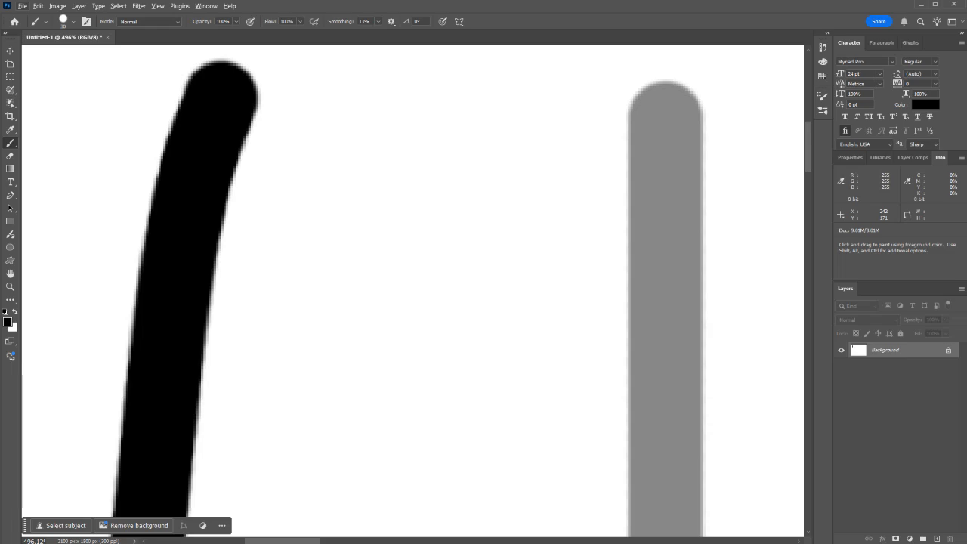
{"action": "scroll", "coordinate": [225, 204], "scroll_direction": "up", "scroll_amount": 12}
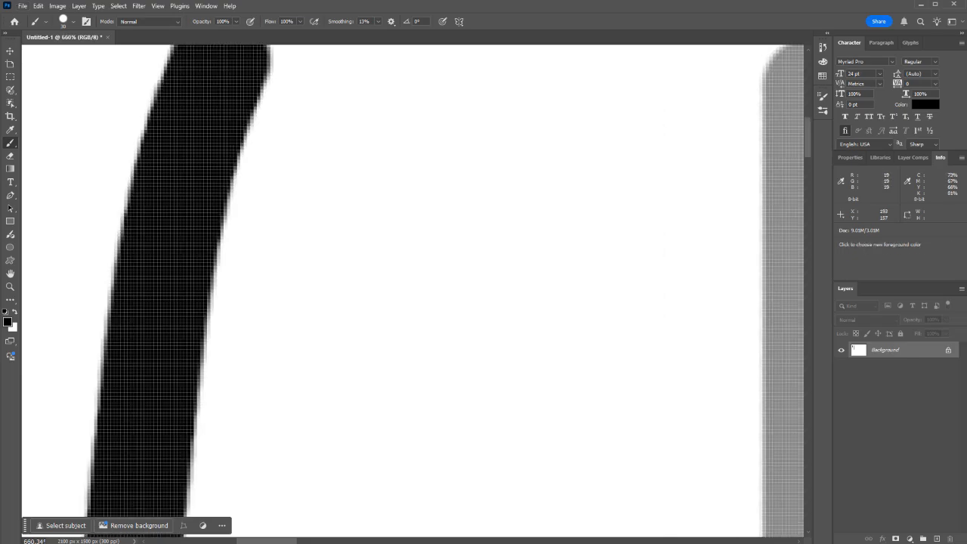
{"action": "scroll", "coordinate": [224, 204], "scroll_direction": "up", "scroll_amount": 8}
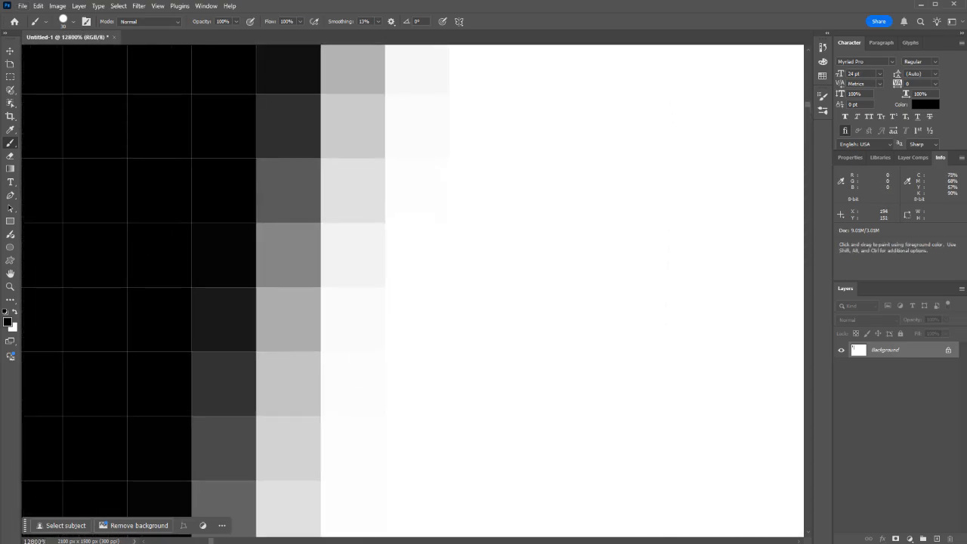
{"action": "scroll", "coordinate": [192, 198], "scroll_direction": "down", "scroll_amount": 1}
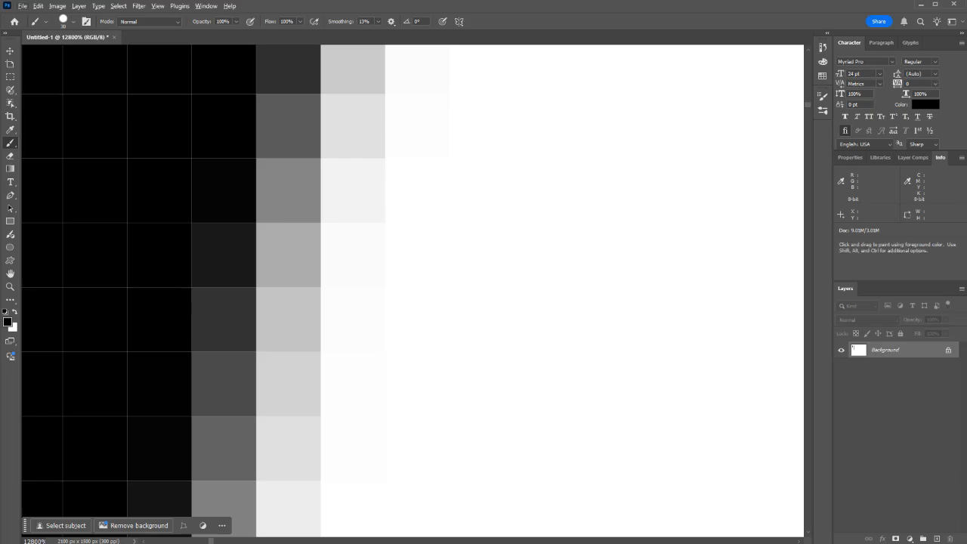
Step: Convert the Background into a regular layer with the default name and activate the Eraser tool
{"action": "double_click", "coordinate": [899, 350]}
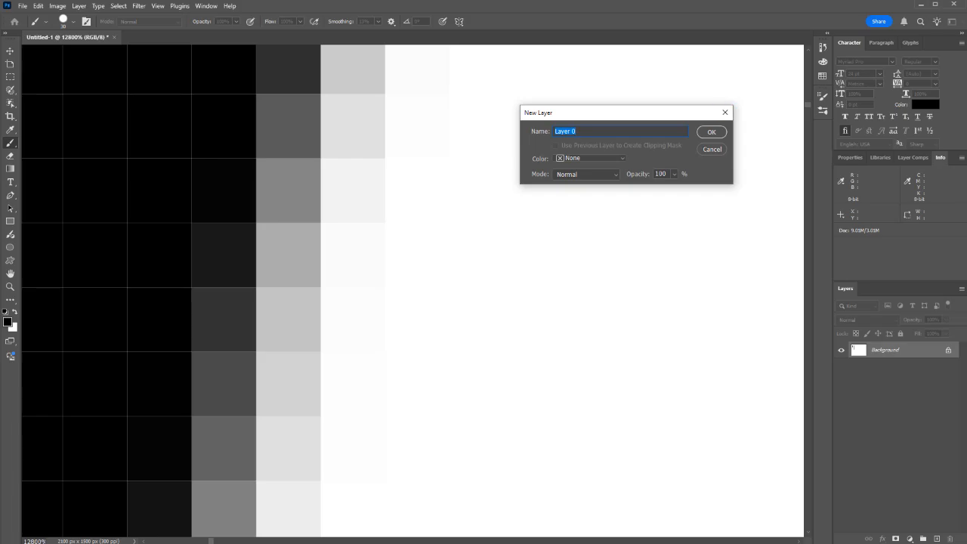
{"action": "key", "text": "Return"}
{"action": "key", "text": "e"}
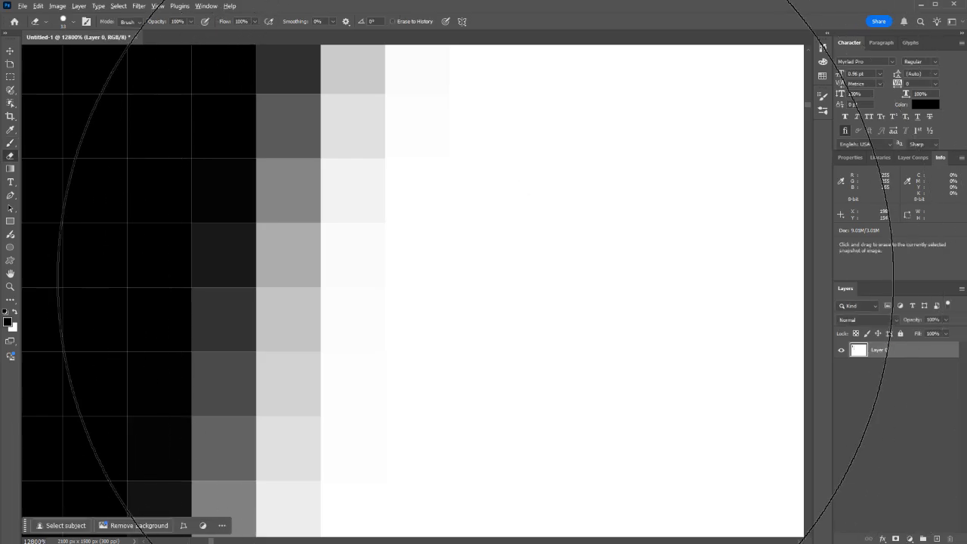
Step: Erase a patch of white beside the black stroke and part of the stroke's adjoining edge
{"action": "scroll", "coordinate": [453, 292], "scroll_direction": "down", "scroll_amount": 5}
{"action": "left_click_drag", "start_coordinate": [573, 300], "coordinate": [524, 373]}
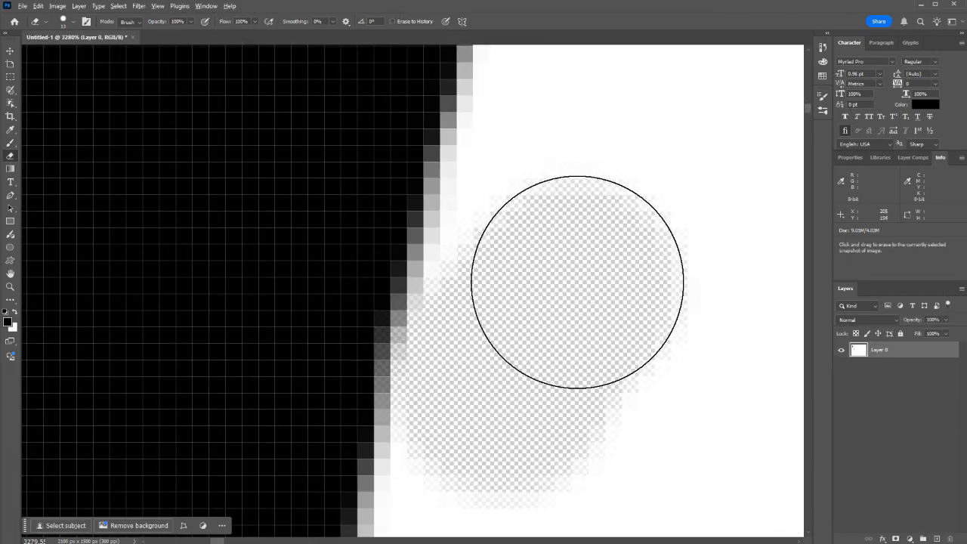
{"action": "scroll", "coordinate": [578, 291], "scroll_direction": "up", "scroll_amount": 2}
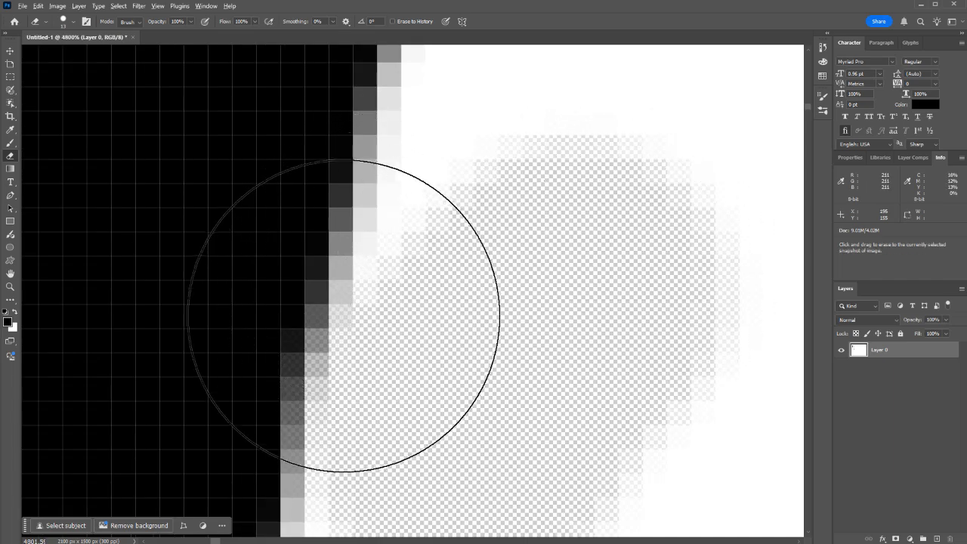
{"action": "mouse_move", "coordinate": [457, 329]}
{"action": "left_mouse_down"}
{"action": "mouse_move", "coordinate": [443, 302]}
{"action": "mouse_move", "coordinate": [529, 283]}
{"action": "mouse_move", "coordinate": [405, 227]}
{"action": "left_mouse_up"}
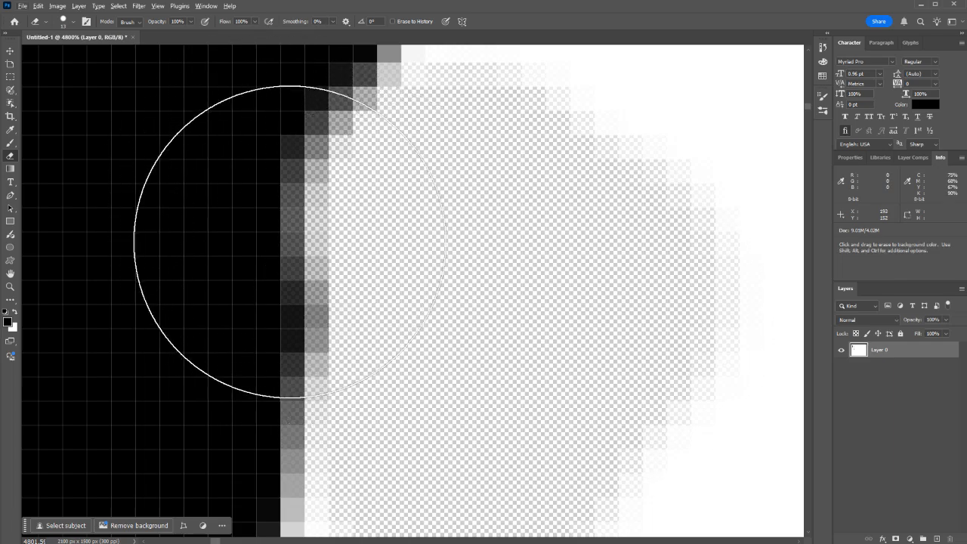
{"action": "scroll", "coordinate": [442, 264], "scroll_direction": "down", "scroll_amount": 4}
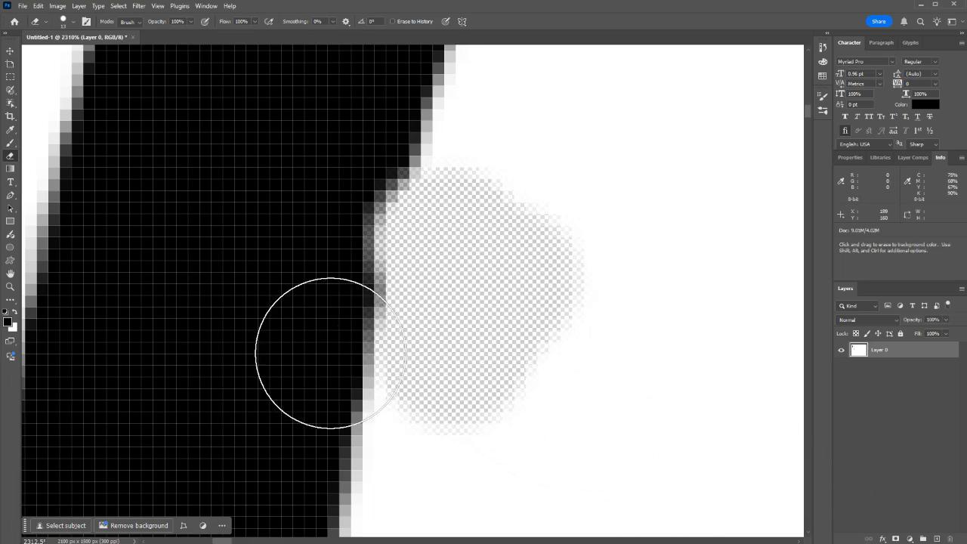
Step: Add a new layer and paint a horizontal black brush stroke across the upper part of the vertical black stroke
{"action": "left_click", "coordinate": [936, 538]}
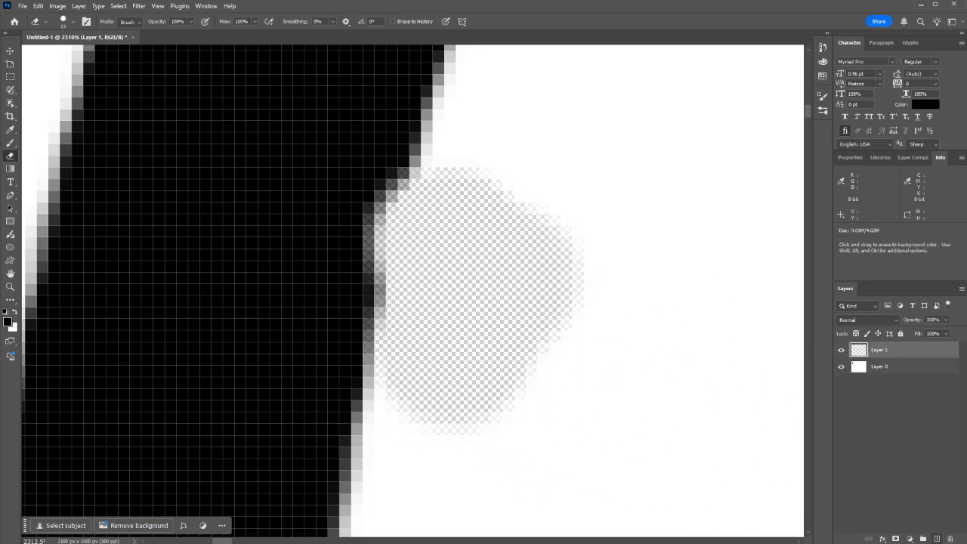
{"action": "scroll", "coordinate": [458, 260], "scroll_direction": "down", "scroll_amount": 5}
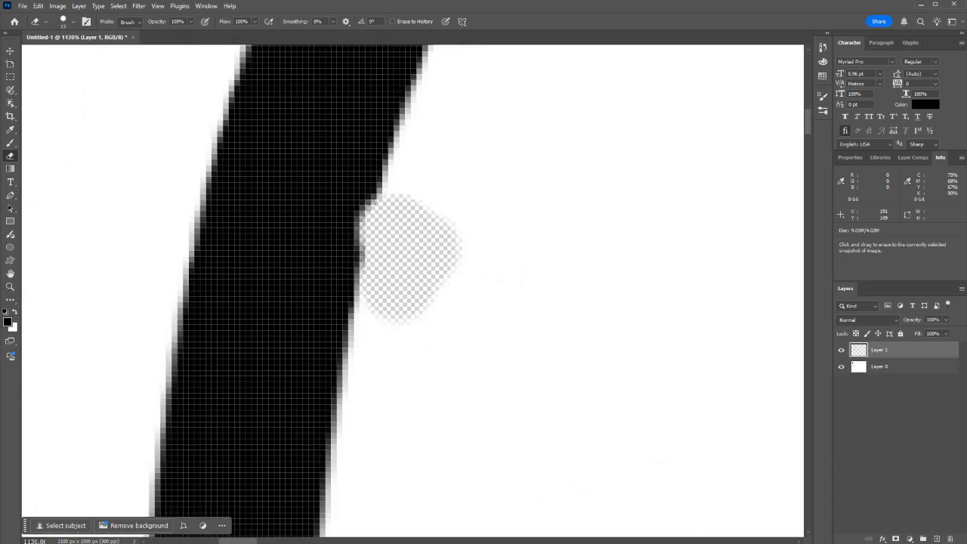
{"action": "key", "text": "b"}
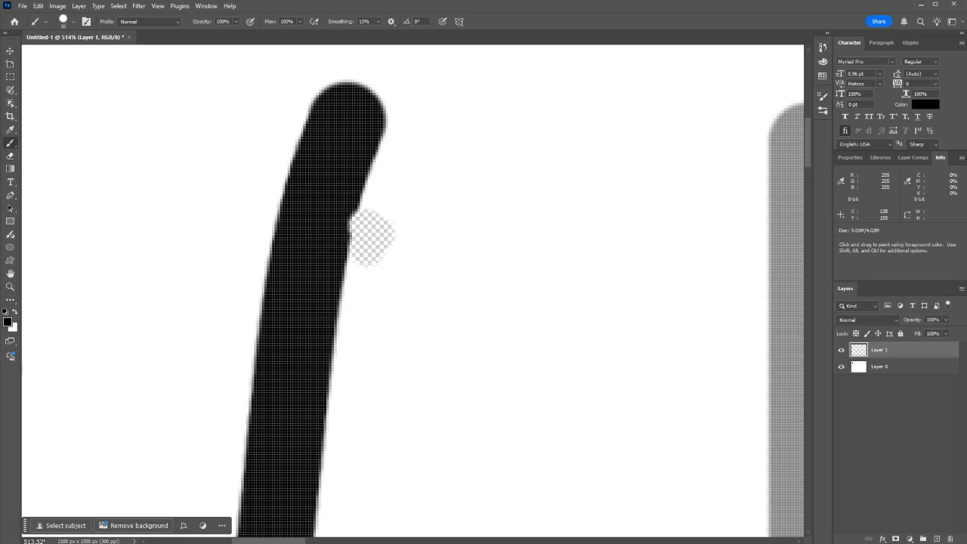
{"action": "left_click_drag", "start_coordinate": [162, 238], "coordinate": [684, 249]}
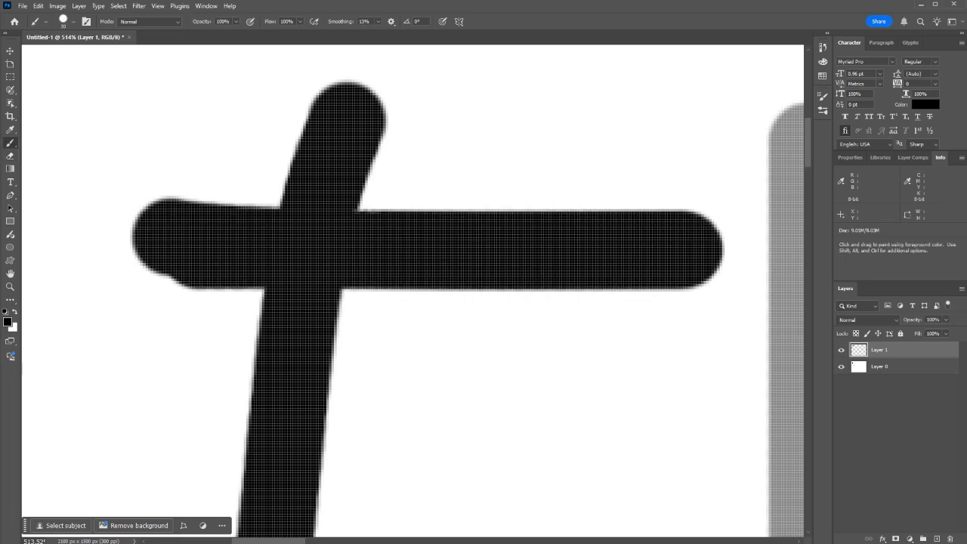
Step: Hide and show Layer 1 again to check which stroke it holds
{"action": "left_click", "coordinate": [841, 350]}
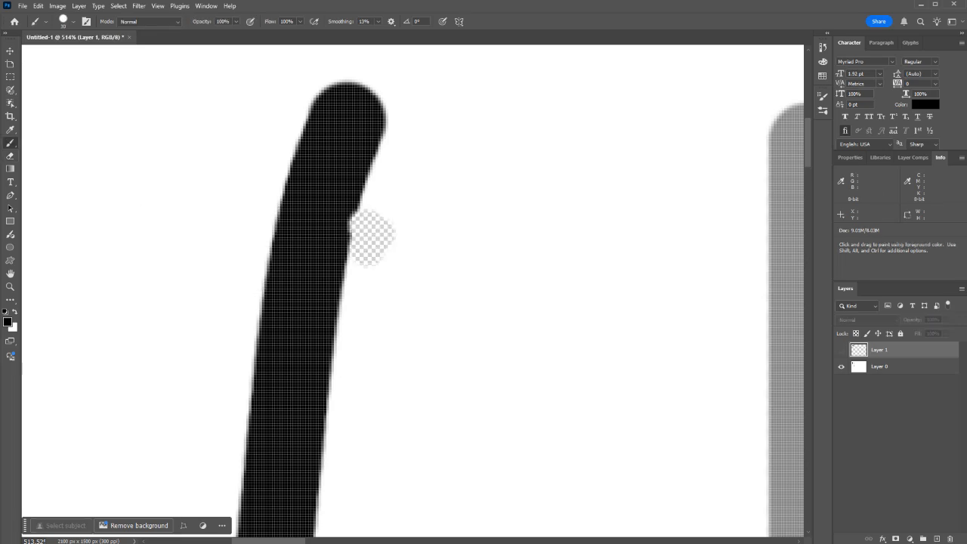
{"action": "left_click", "coordinate": [840, 349]}
{"action": "scroll", "coordinate": [467, 304], "scroll_direction": "down", "scroll_amount": 1}
{"action": "scroll", "coordinate": [466, 304], "scroll_direction": "down", "scroll_amount": 3}
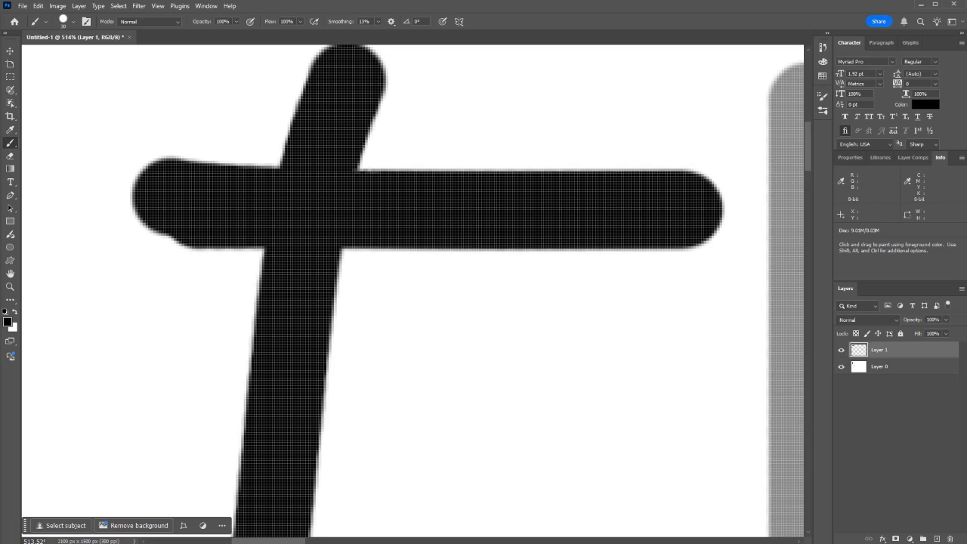
Step: Duplicate Layer 1 with its default name and hide the original Layer 1 and Layer 0
{"action": "left_click", "coordinate": [79, 6]}
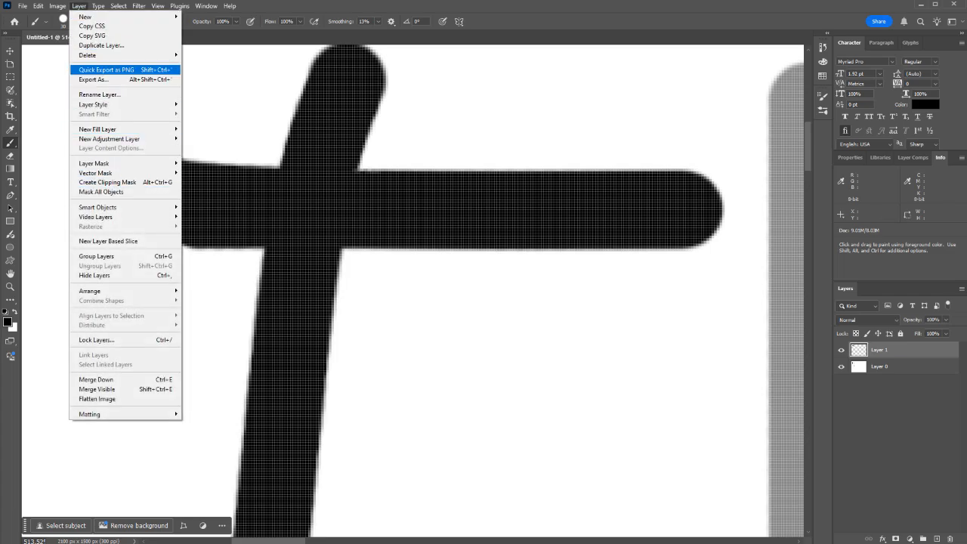
{"action": "left_click", "coordinate": [101, 46]}
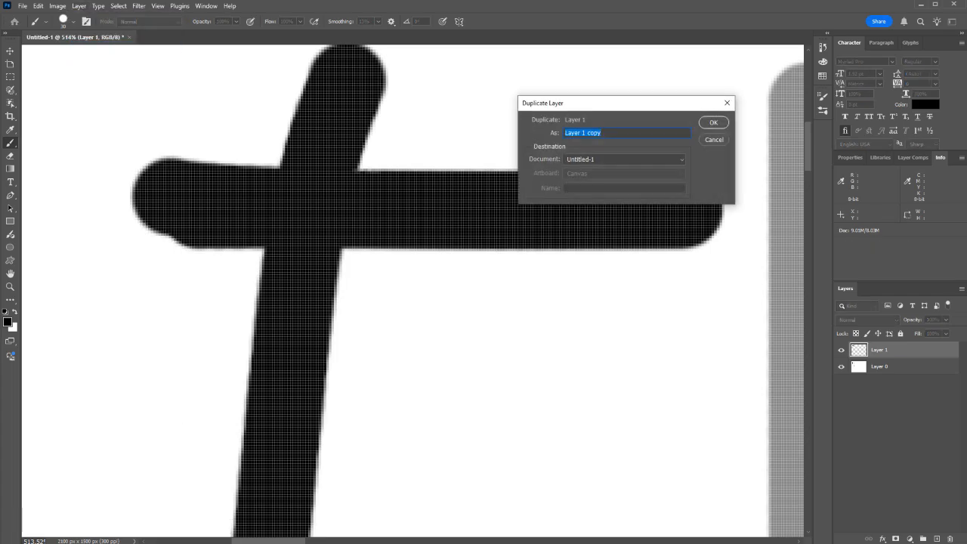
{"action": "left_click", "coordinate": [712, 122]}
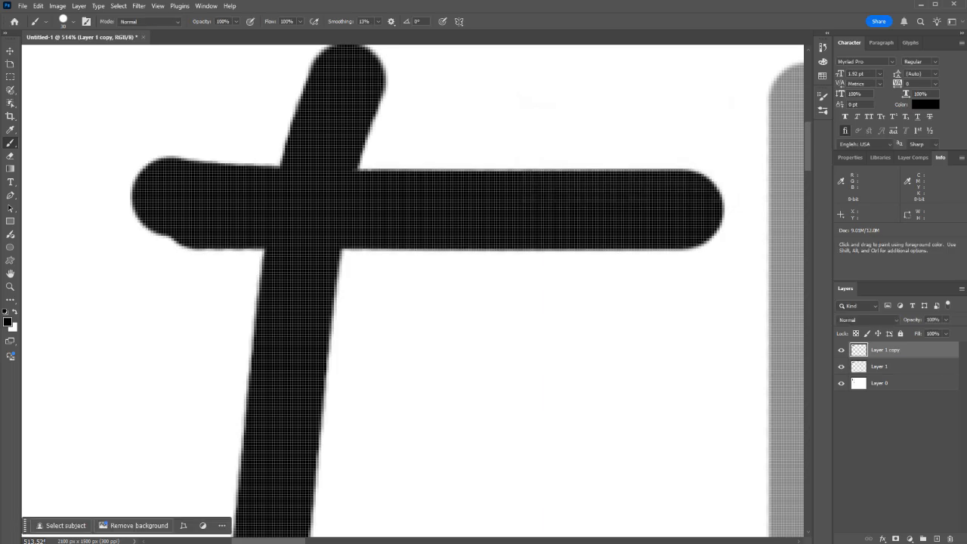
{"action": "left_click", "coordinate": [840, 367]}
{"action": "left_click", "coordinate": [840, 383]}
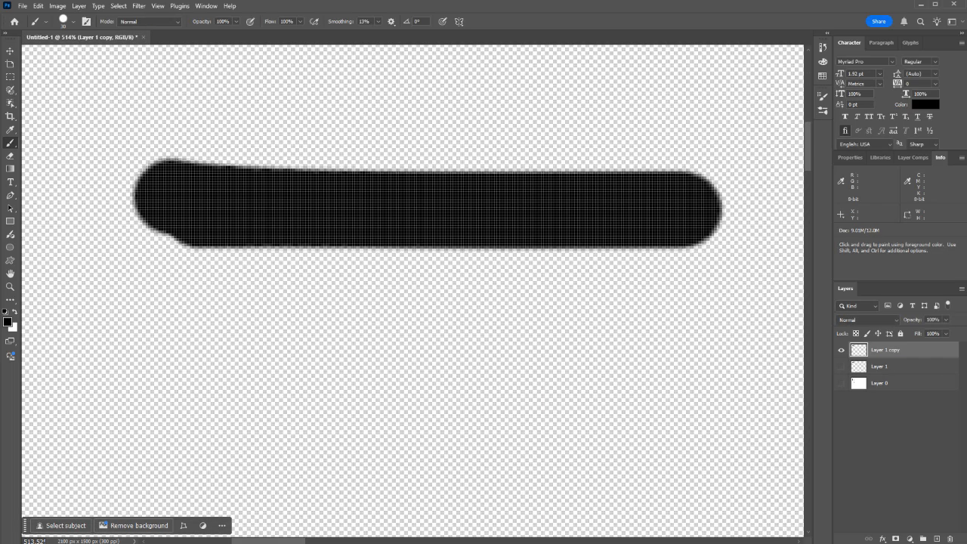
Step: Paint a short diagonal stroke on Layer 1 copy and compare it with Layer 1 by alternating their visibility
{"action": "left_click_drag", "start_coordinate": [453, 151], "coordinate": [377, 189]}
{"action": "left_click", "coordinate": [841, 366]}
{"action": "left_click", "coordinate": [840, 349]}
{"action": "left_click", "coordinate": [841, 366]}
{"action": "left_click", "coordinate": [840, 350]}
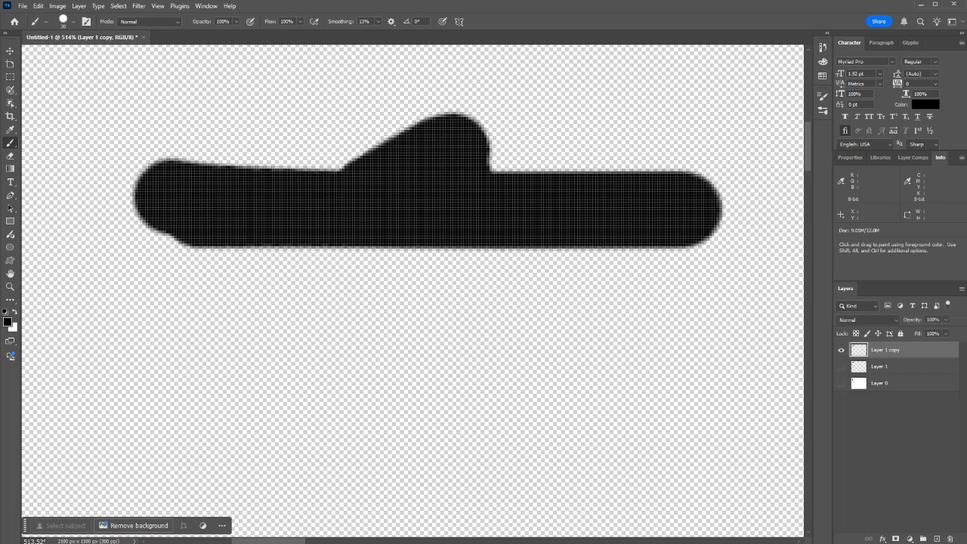
{"action": "left_click", "coordinate": [840, 350]}
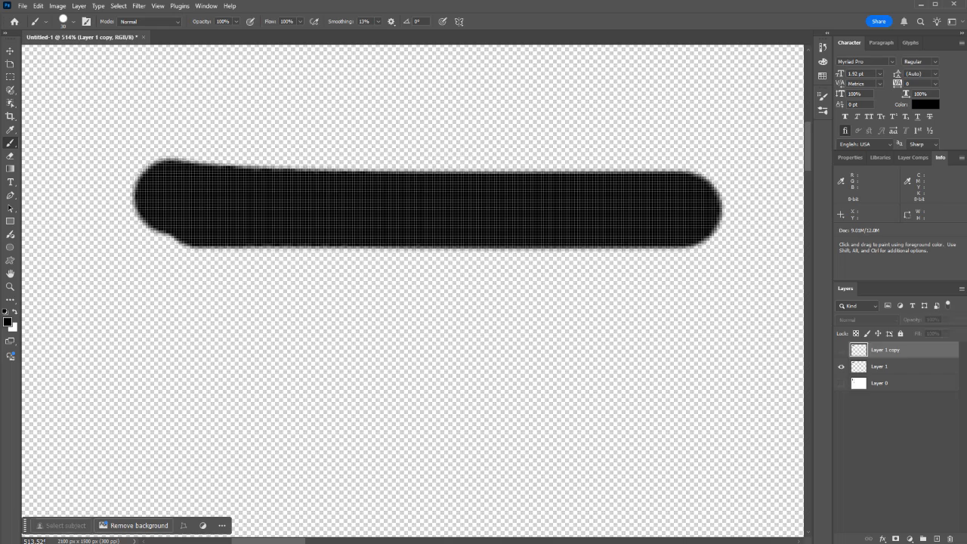
Step: Delete Layer 1 copy and make Layer 0 visible again
{"action": "key", "text": "Delete"}
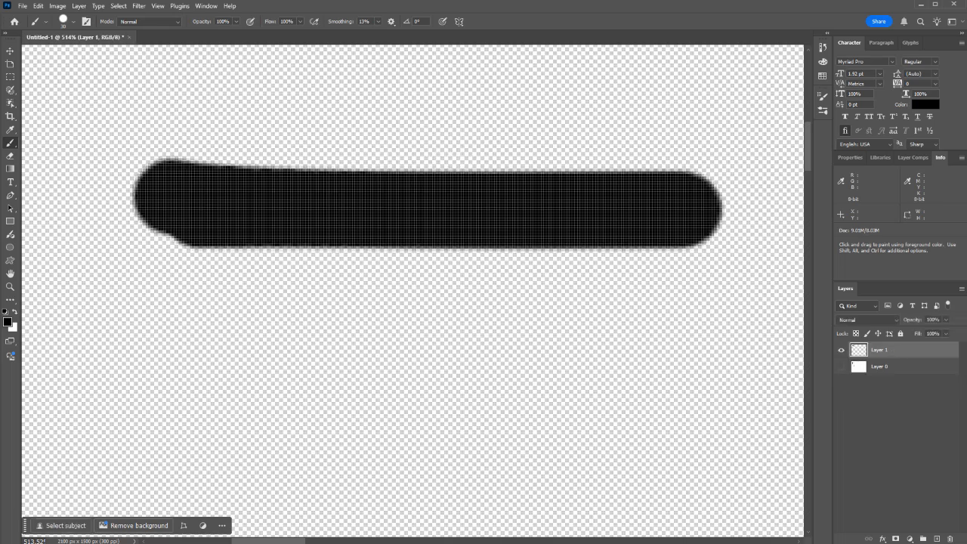
{"action": "left_click", "coordinate": [841, 366]}
{"action": "scroll", "coordinate": [412, 291], "scroll_direction": "down", "scroll_amount": 2}
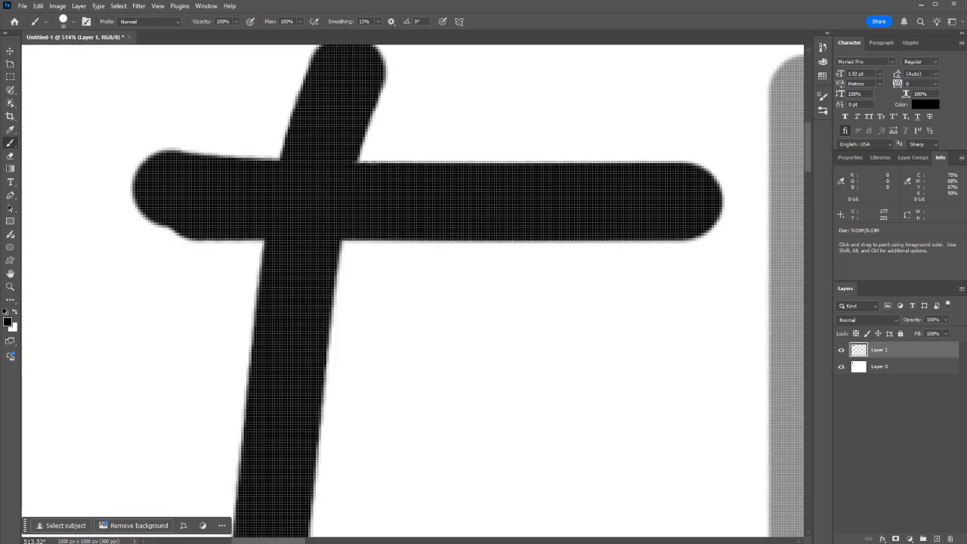
{"action": "scroll", "coordinate": [304, 316], "scroll_direction": "down", "scroll_amount": 5}
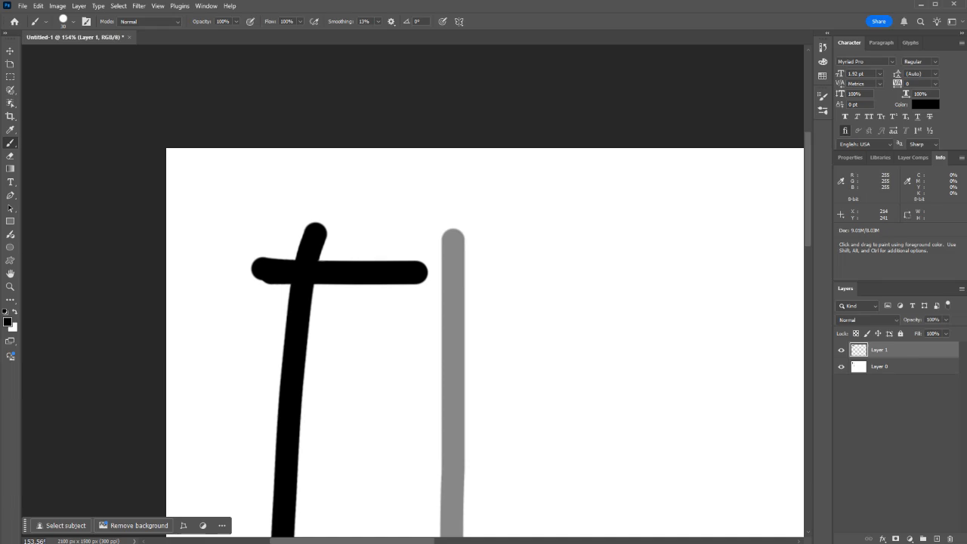
{"action": "scroll", "coordinate": [295, 287], "scroll_direction": "down", "scroll_amount": 4}
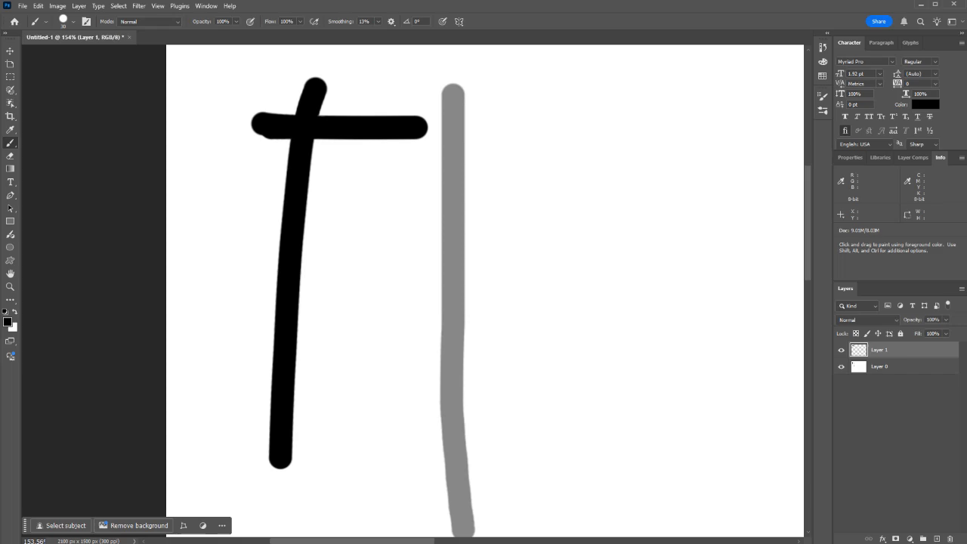
Step: Open the foreground Color Picker and raise the saturation to 100% in saturation mode
{"action": "left_click", "coordinate": [8, 322]}
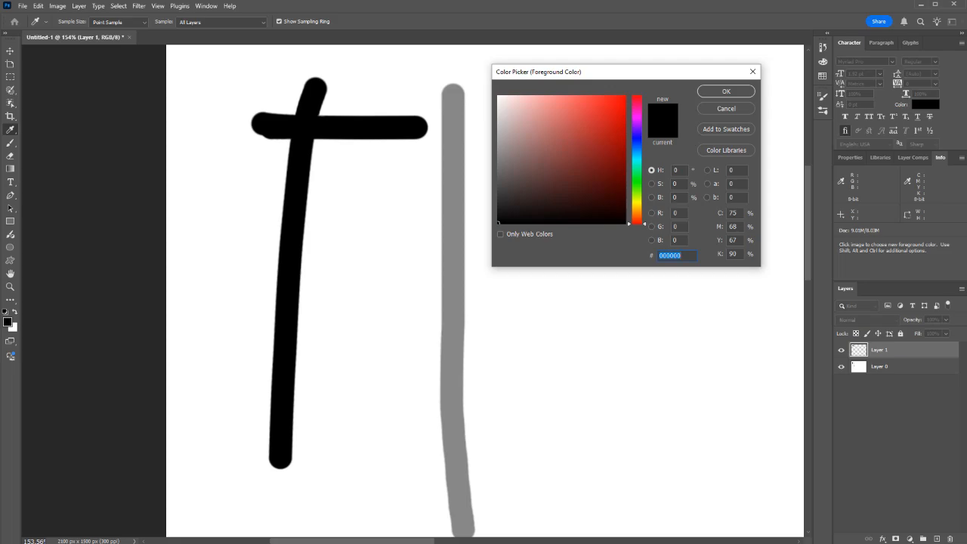
{"action": "left_click", "coordinate": [651, 183]}
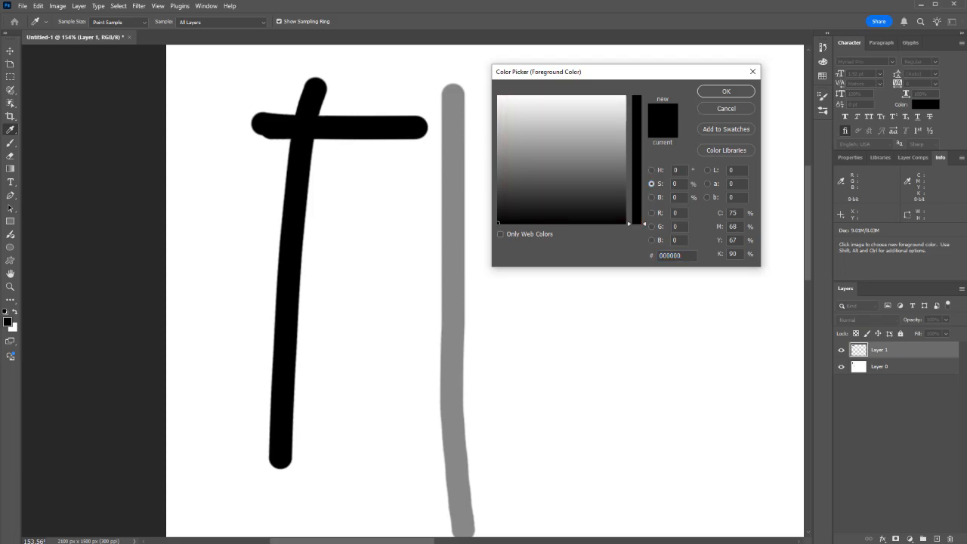
{"action": "left_click_drag", "start_coordinate": [636, 223], "coordinate": [637, 96]}
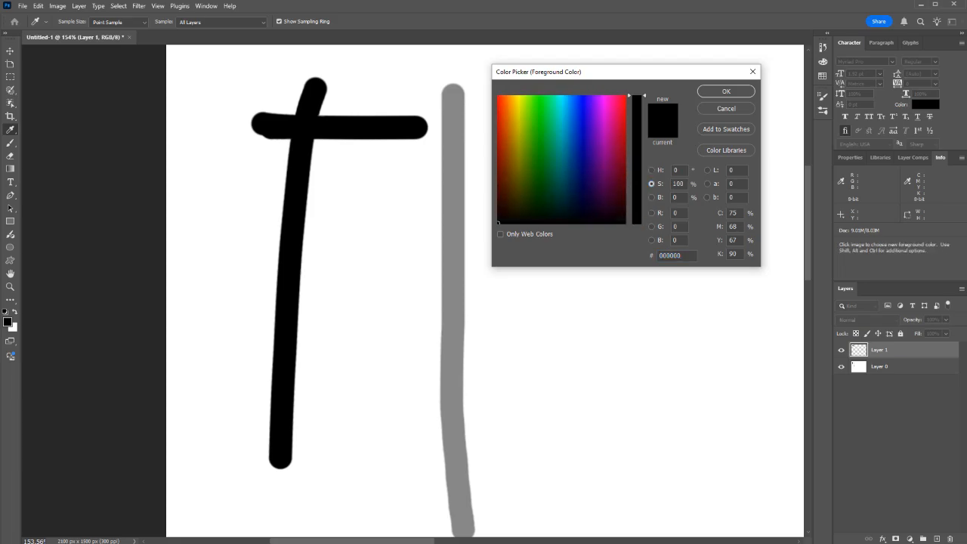
Step: Compare how the Color Picker's field and slider look in brightness, red, green, blue, saturation and hue modes
{"action": "left_click", "coordinate": [651, 197]}
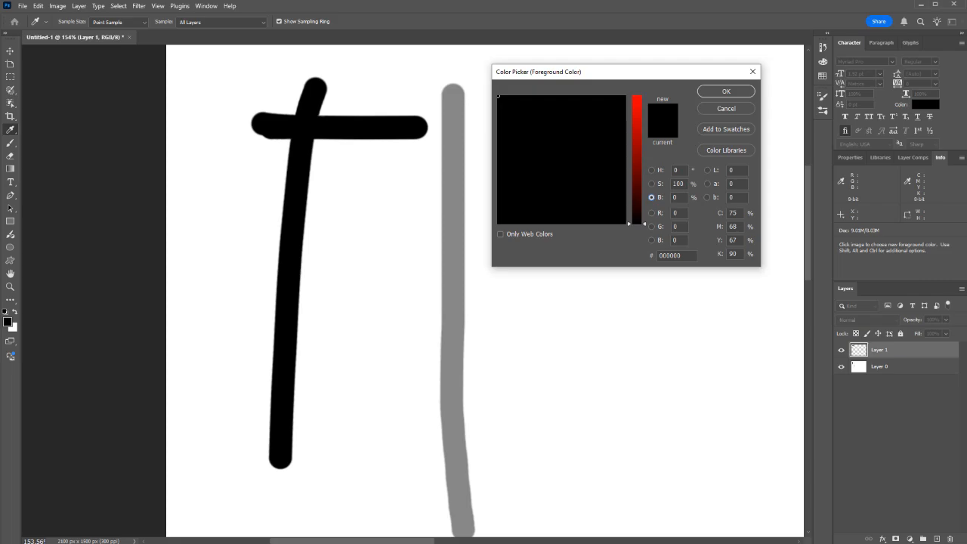
{"action": "left_click", "coordinate": [651, 213]}
{"action": "left_click", "coordinate": [651, 226]}
{"action": "left_click", "coordinate": [651, 241]}
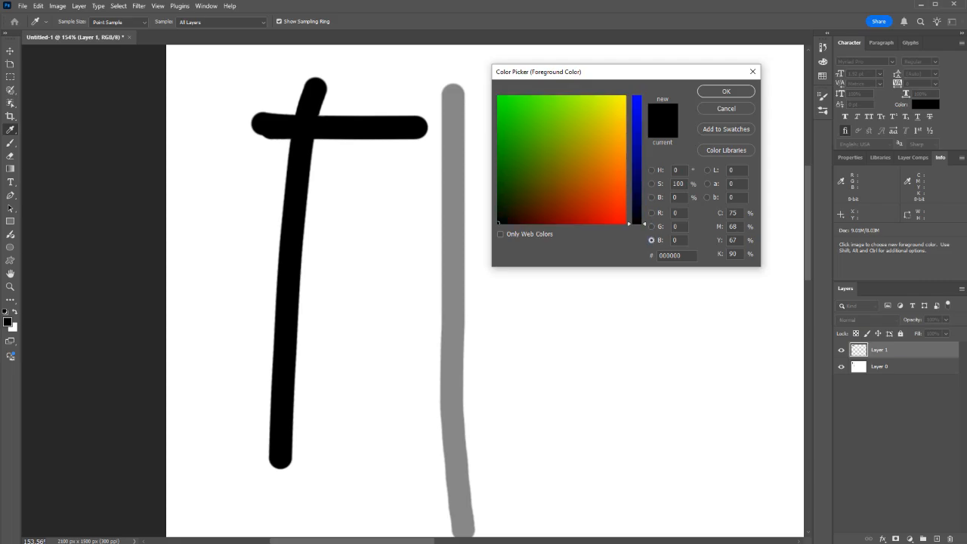
{"action": "left_click", "coordinate": [651, 227]}
{"action": "left_click", "coordinate": [651, 197]}
{"action": "left_click", "coordinate": [651, 184]}
{"action": "left_click", "coordinate": [651, 197]}
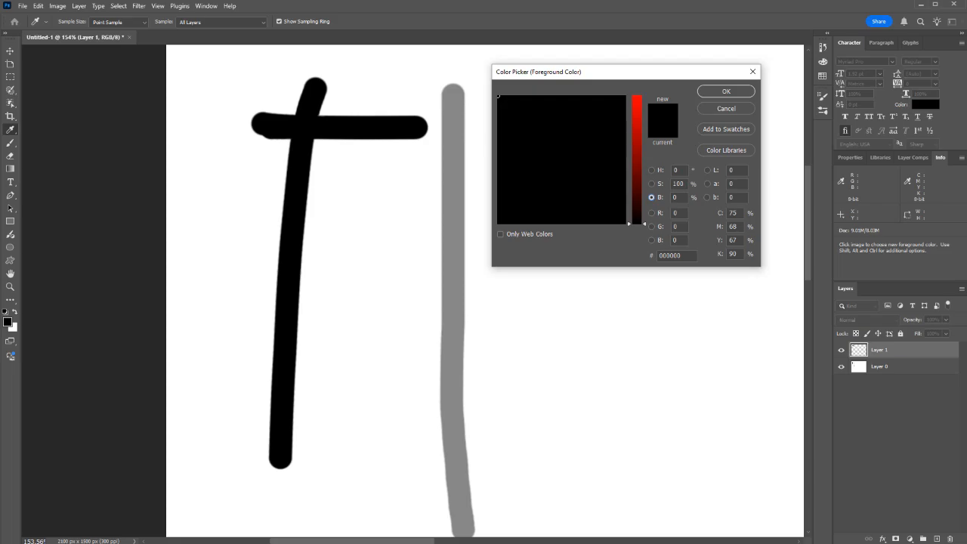
{"action": "left_click", "coordinate": [651, 183]}
{"action": "left_click", "coordinate": [651, 170]}
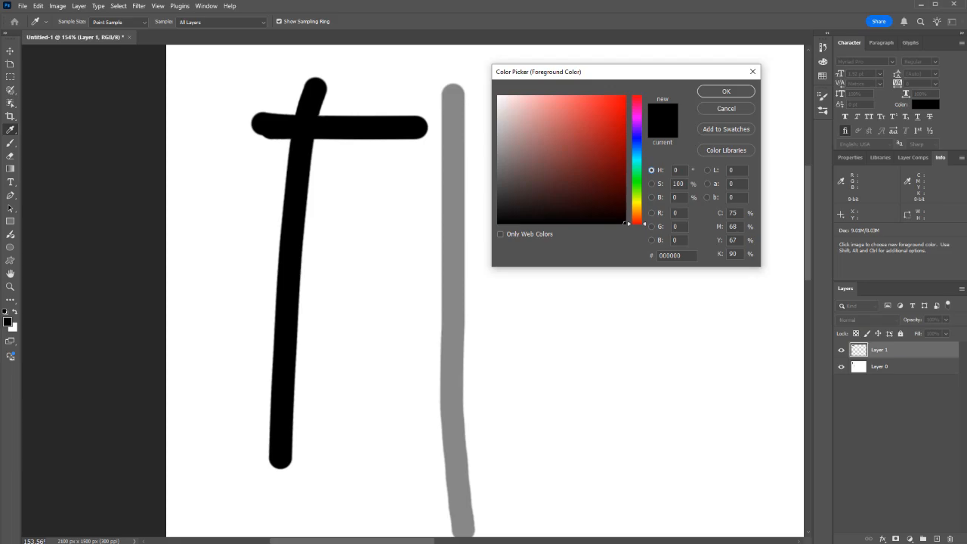
Step: Set red to 255 in red mode and pick the pink ff8ca9 from the color field
{"action": "left_click", "coordinate": [651, 212]}
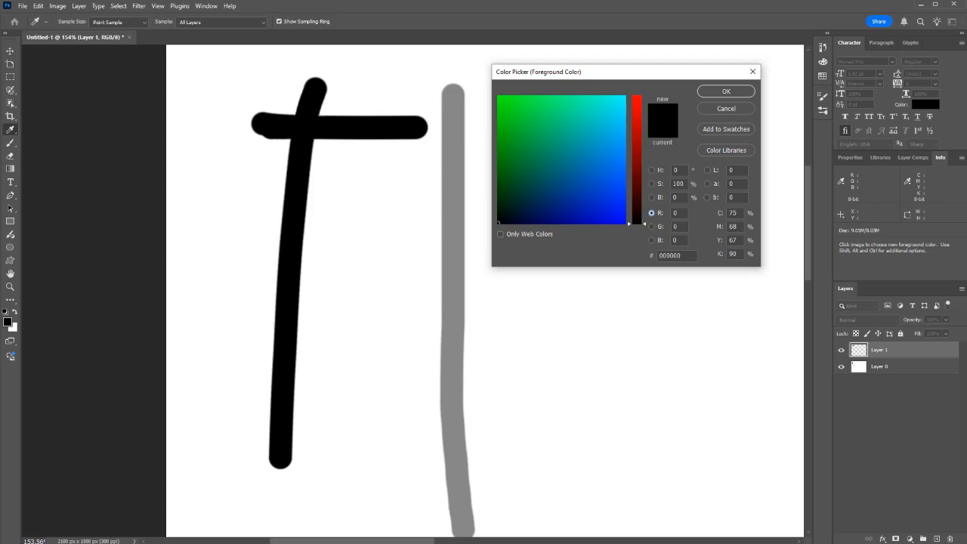
{"action": "left_click_drag", "start_coordinate": [636, 223], "coordinate": [636, 95]}
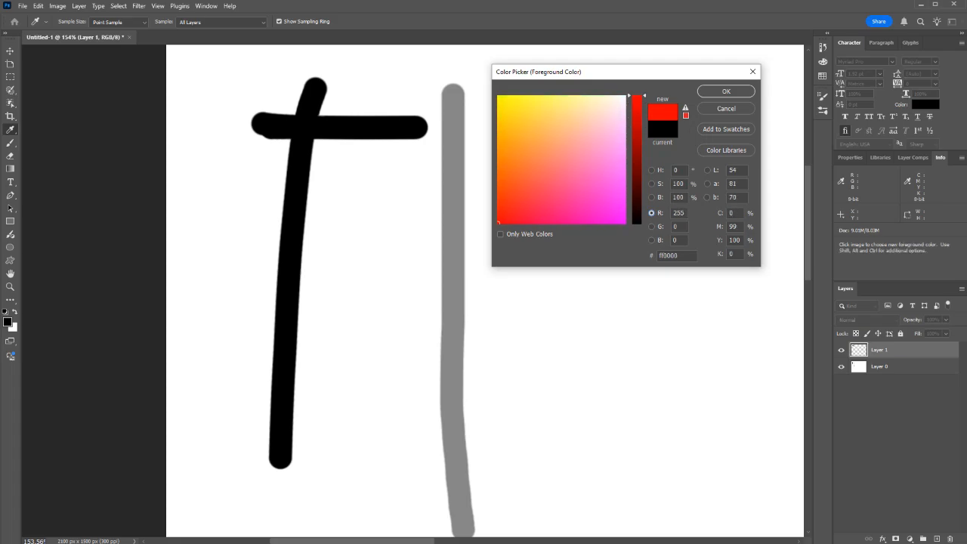
{"action": "left_click_drag", "start_coordinate": [530, 136], "coordinate": [582, 154]}
Step: Switch the Color Picker to hue mode, set the hue to 233° and pick the blue 5d6de8
{"action": "left_click", "coordinate": [651, 170]}
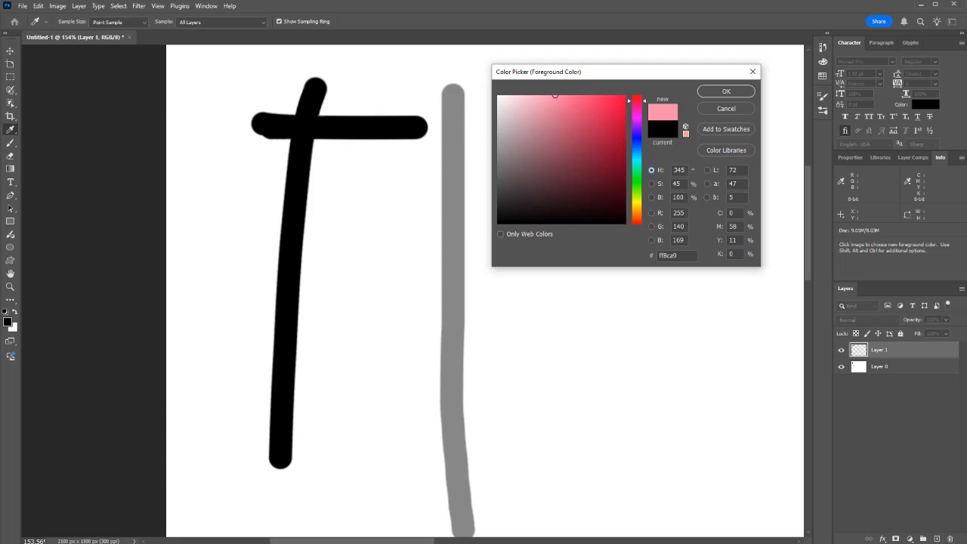
{"action": "left_click", "coordinate": [637, 141]}
{"action": "left_click_drag", "start_coordinate": [572, 124], "coordinate": [574, 107]}
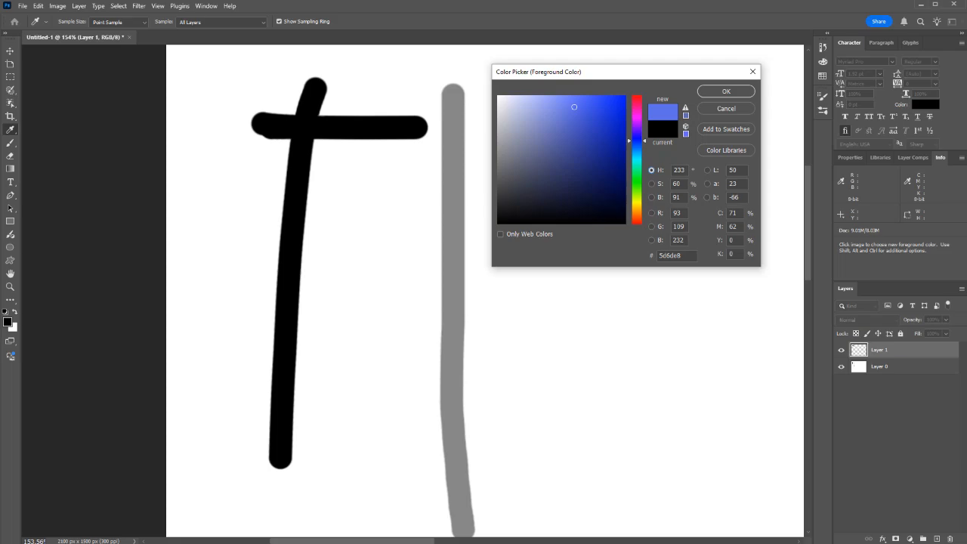
Step: Raise the blue's brightness to 100% in brightness mode, and pick the darker blue 4a5ad5 in hue mode
{"action": "left_click", "coordinate": [651, 197]}
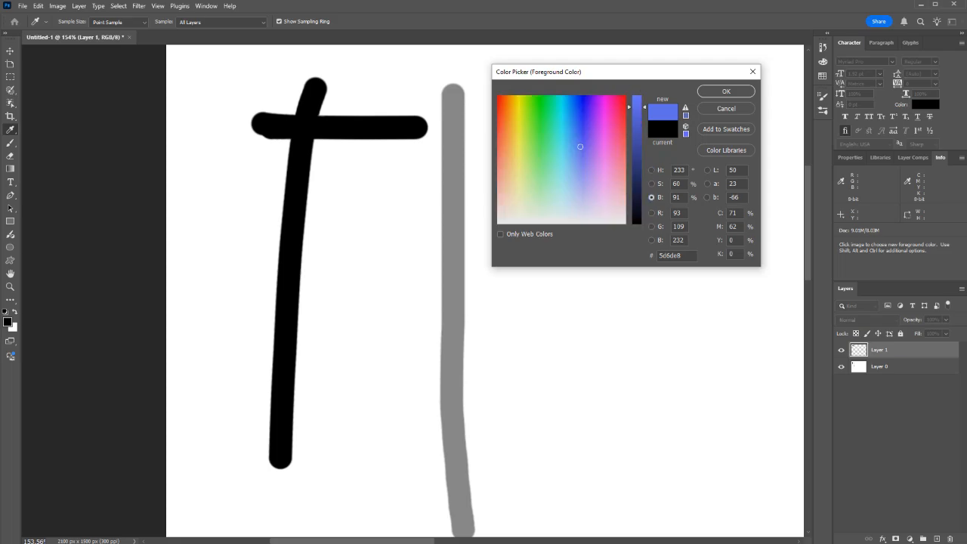
{"action": "mouse_move", "coordinate": [636, 107]}
{"action": "left_mouse_down"}
{"action": "mouse_move", "coordinate": [636, 212]}
{"action": "mouse_move", "coordinate": [636, 95]}
{"action": "left_mouse_up"}
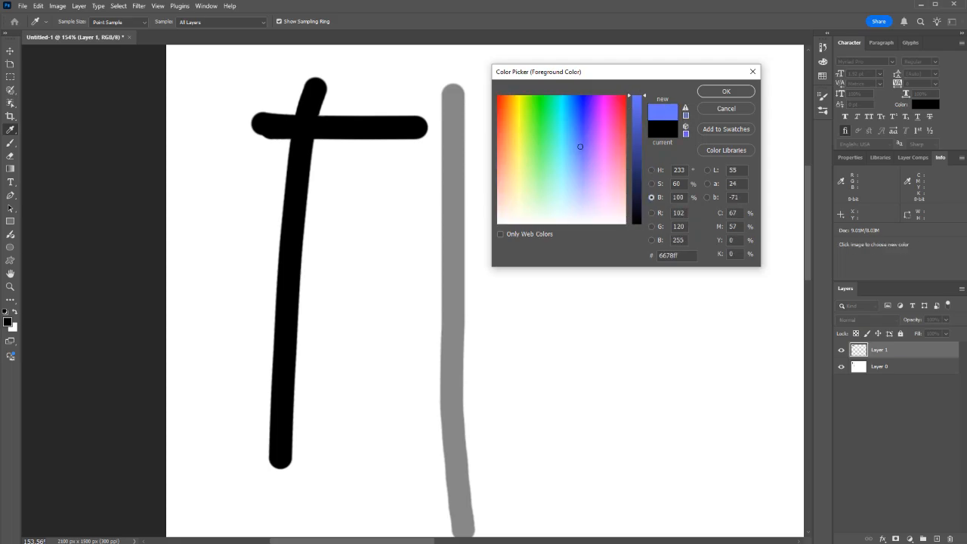
{"action": "left_click", "coordinate": [651, 170]}
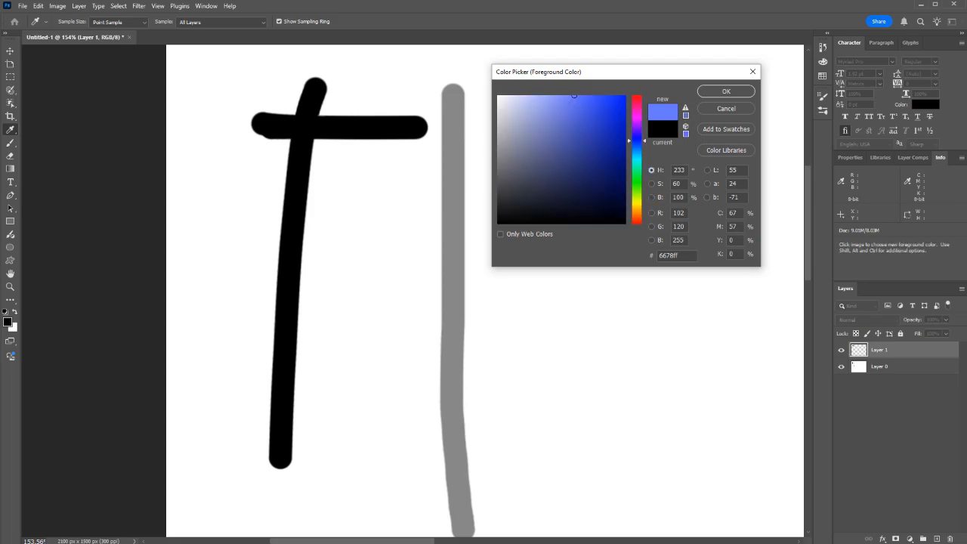
{"action": "left_click_drag", "start_coordinate": [593, 181], "coordinate": [581, 116]}
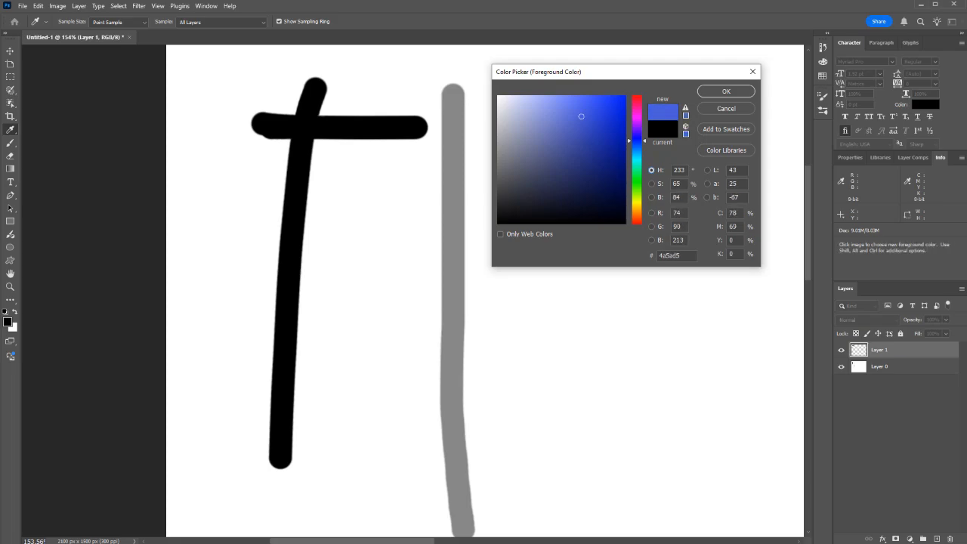
Step: Confirm the blue 4a5ad5 as the foreground color, and swap it with the white background color
{"action": "left_click", "coordinate": [725, 91]}
{"action": "key", "text": "b"}
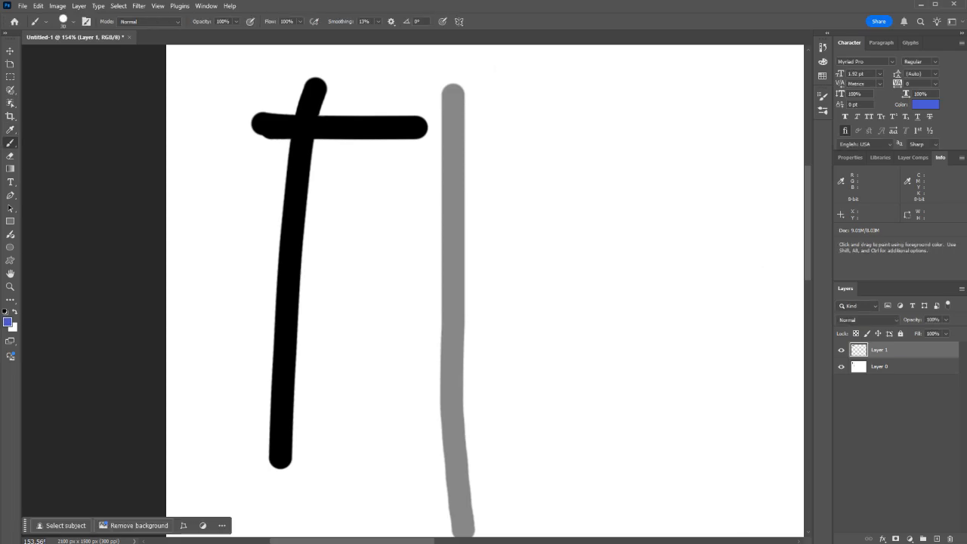
{"action": "key", "text": "x"}
Step: Change the white foreground color to a bright green and get the Brush tool ready for painting
{"action": "left_click", "coordinate": [7, 321]}
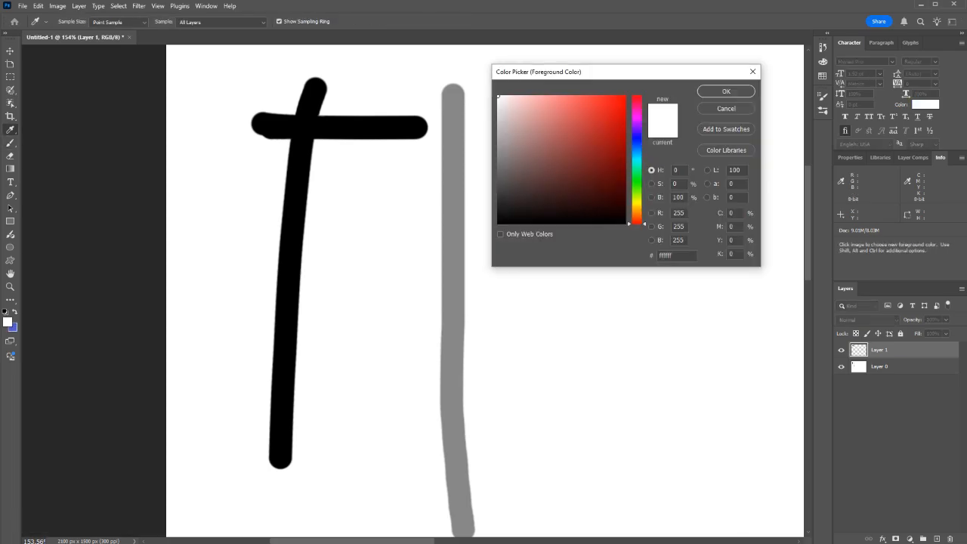
{"action": "left_click_drag", "start_coordinate": [636, 159], "coordinate": [636, 182]}
{"action": "left_click", "coordinate": [597, 121]}
{"action": "left_click", "coordinate": [584, 107]}
{"action": "left_click", "coordinate": [725, 92]}
{"action": "key", "text": "b"}
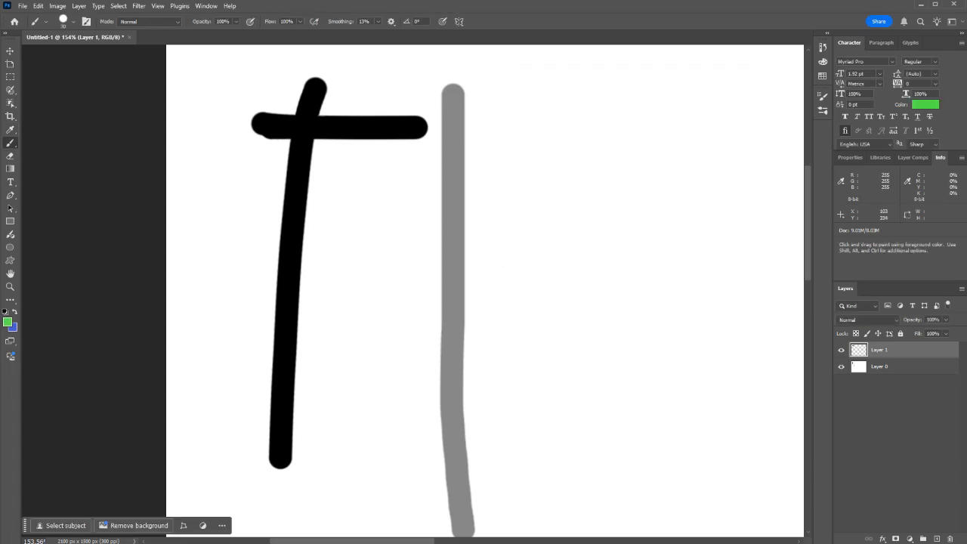
Step: Look over the Brush Settings of the 30 px round brush tip, including size, hardness and spacing
{"action": "scroll", "coordinate": [350, 163], "scroll_direction": "down", "scroll_amount": 12}
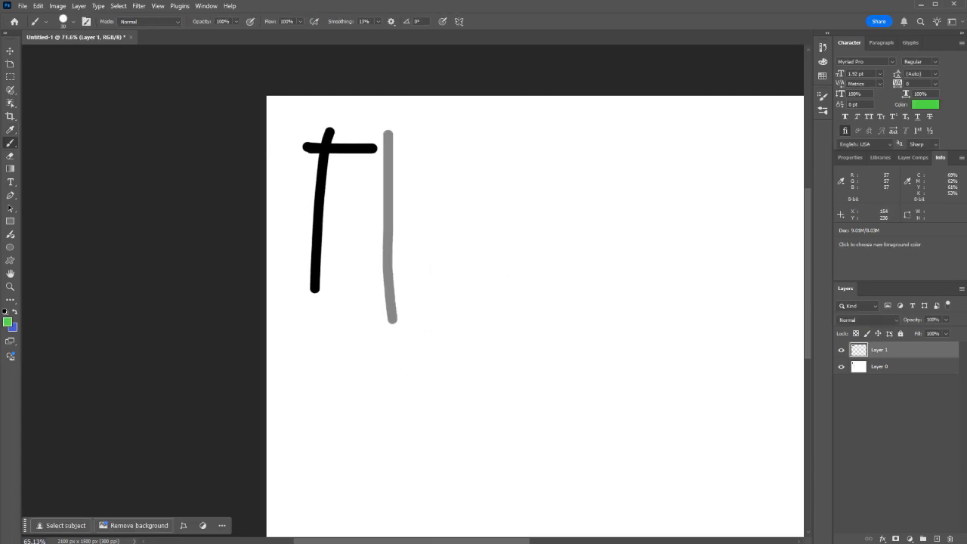
{"action": "scroll", "coordinate": [534, 137], "scroll_direction": "up", "scroll_amount": 5}
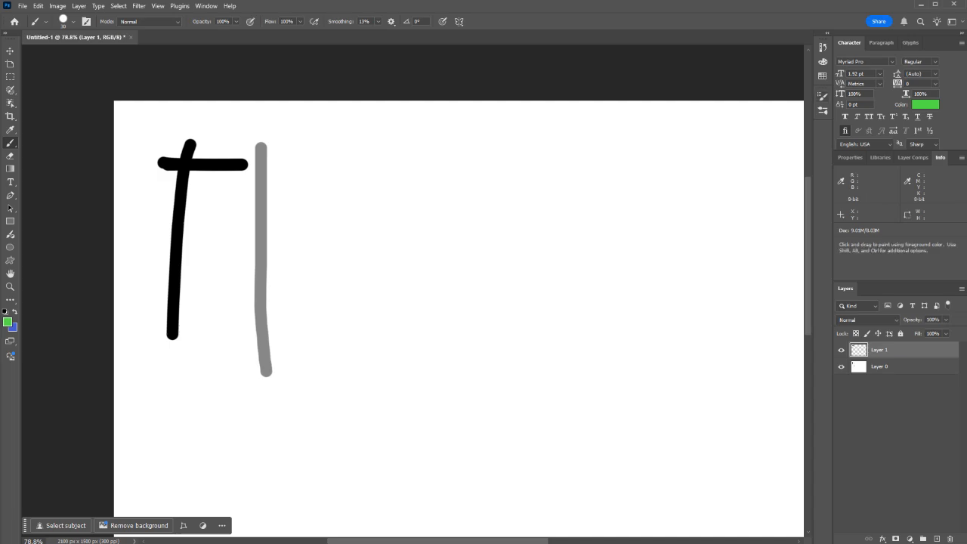
{"action": "left_click", "coordinate": [822, 109]}
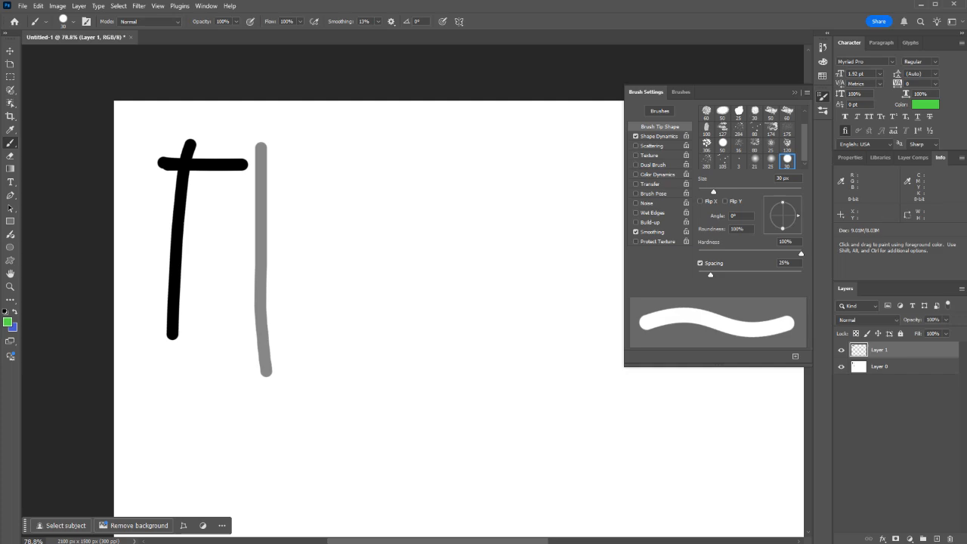
{"action": "key", "text": "F5"}
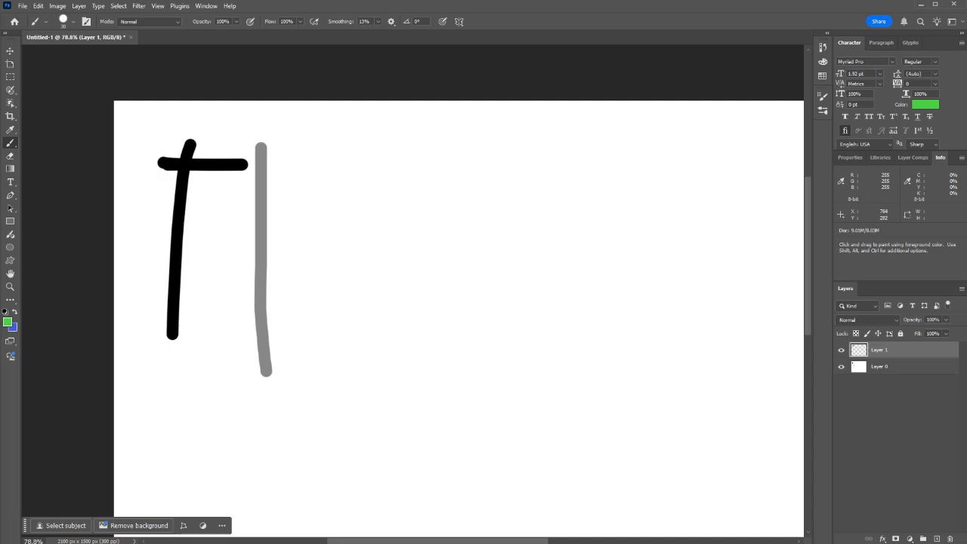
Step: Paint a pair of green square brackets beside the grey stroke, and scribble over them with the brush reduced to 9 px
{"action": "mouse_move", "coordinate": [417, 215]}
{"action": "left_mouse_down"}
{"action": "mouse_move", "coordinate": [391, 221]}
{"action": "mouse_move", "coordinate": [391, 268]}
{"action": "mouse_move", "coordinate": [414, 265]}
{"action": "left_mouse_up"}
{"action": "mouse_move", "coordinate": [450, 213]}
{"action": "left_mouse_down"}
{"action": "mouse_move", "coordinate": [464, 213]}
{"action": "mouse_move", "coordinate": [473, 244]}
{"action": "mouse_move", "coordinate": [463, 264]}
{"action": "left_mouse_up"}
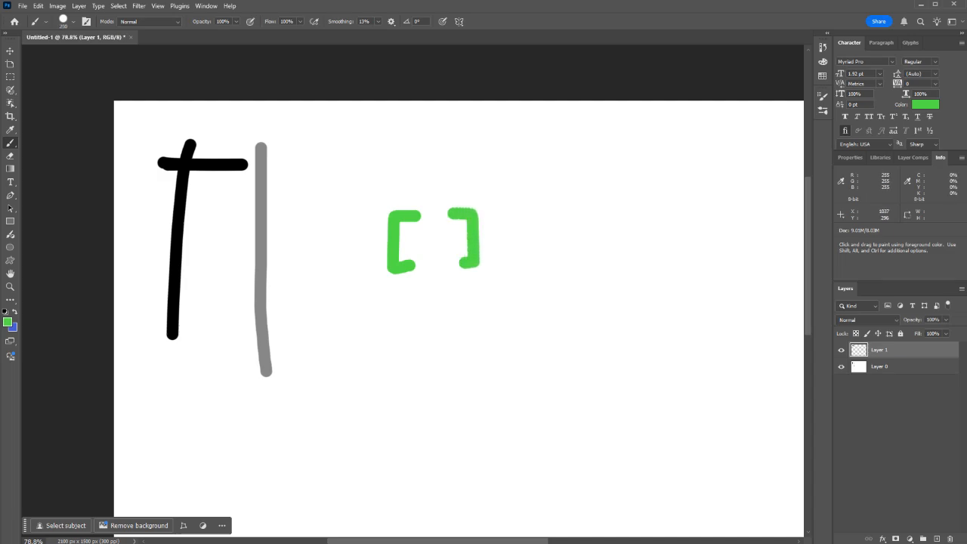
{"action": "key", "text": "bracketleft"}
{"action": "key", "text": "bracketleft"}
{"action": "mouse_move", "coordinate": [503, 190]}
{"action": "left_mouse_down"}
{"action": "mouse_move", "coordinate": [552, 278]}
{"action": "mouse_move", "coordinate": [406, 337]}
{"action": "mouse_move", "coordinate": [434, 236]}
{"action": "mouse_move", "coordinate": [478, 239]}
{"action": "mouse_move", "coordinate": [519, 227]}
{"action": "mouse_move", "coordinate": [438, 229]}
{"action": "left_mouse_up"}
{"action": "mouse_move", "coordinate": [492, 177]}
{"action": "left_mouse_down"}
{"action": "mouse_move", "coordinate": [409, 184]}
{"action": "mouse_move", "coordinate": [371, 200]}
{"action": "mouse_move", "coordinate": [408, 264]}
{"action": "mouse_move", "coordinate": [399, 287]}
{"action": "left_mouse_up"}
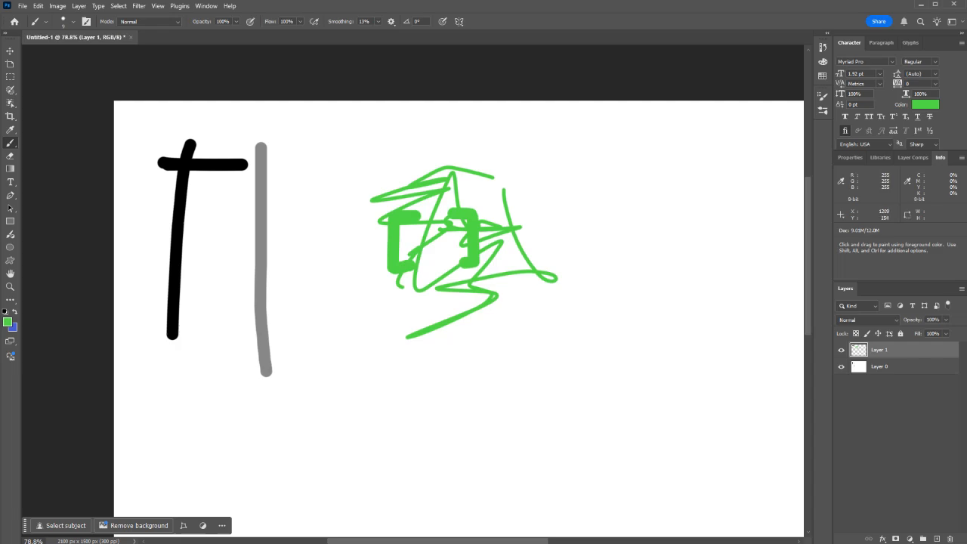
Step: Paint a chain of connected straight green lines beside the scribble, crossing each other between successive end points
{"action": "key", "text": "shift"}
{"action": "left_click", "coordinate": [596, 312], "text": "shift"}
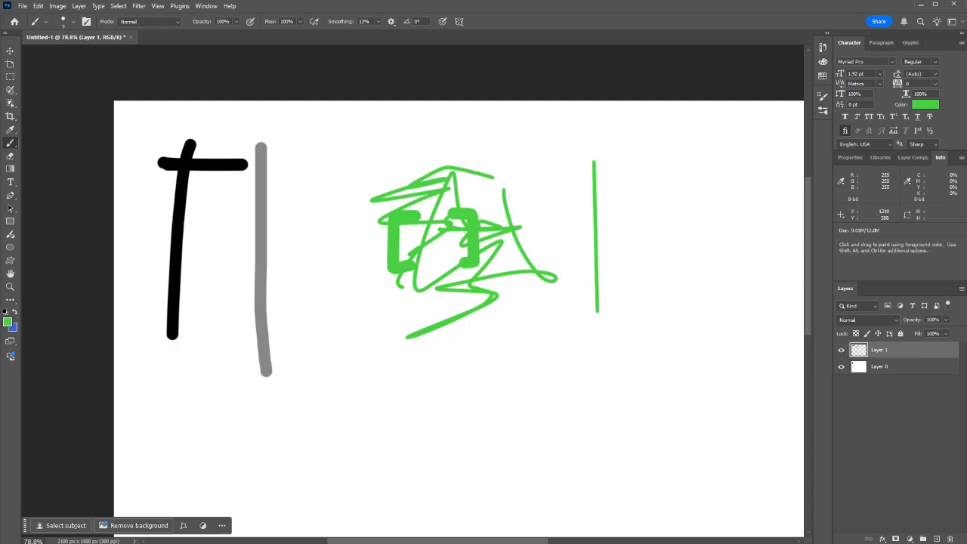
{"action": "left_click", "coordinate": [646, 217], "text": "shift"}
{"action": "left_click", "coordinate": [546, 183], "text": "shift"}
{"action": "left_click", "coordinate": [551, 309], "text": "shift"}
{"action": "left_click", "coordinate": [670, 273], "text": "shift"}
{"action": "left_click", "coordinate": [598, 167], "text": "shift"}
{"action": "left_click", "coordinate": [567, 162], "text": "shift"}
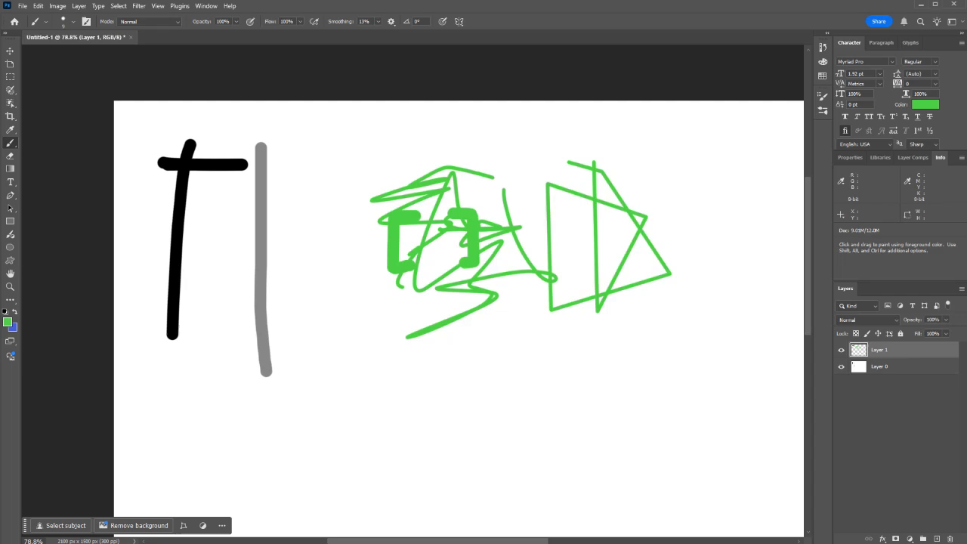
Step: Set the brush hardness to 0% and its size to 20 px, and paint a soft vertical stroke beside the grey one
{"action": "left_click", "coordinate": [822, 96]}
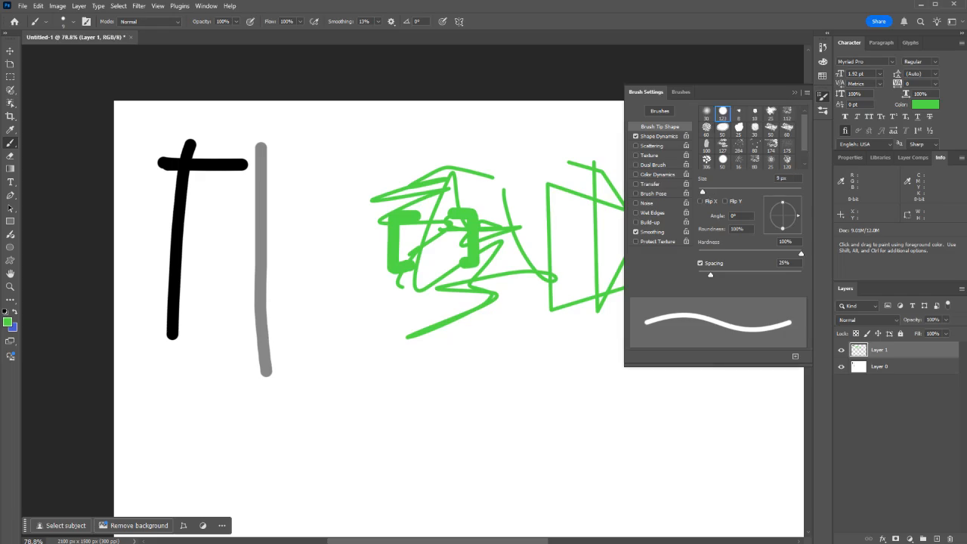
{"action": "left_click_drag", "start_coordinate": [801, 254], "coordinate": [699, 254]}
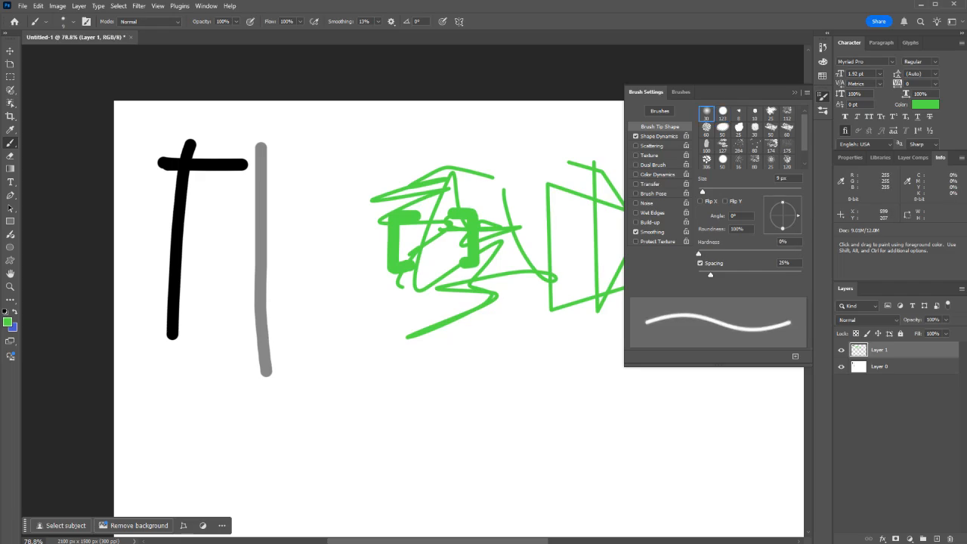
{"action": "left_click_drag", "start_coordinate": [701, 191], "coordinate": [708, 191]}
{"action": "left_click", "coordinate": [317, 165]}
{"action": "left_click_drag", "start_coordinate": [317, 165], "coordinate": [322, 311]}
{"action": "scroll", "coordinate": [325, 232], "scroll_direction": "up", "scroll_amount": 5}
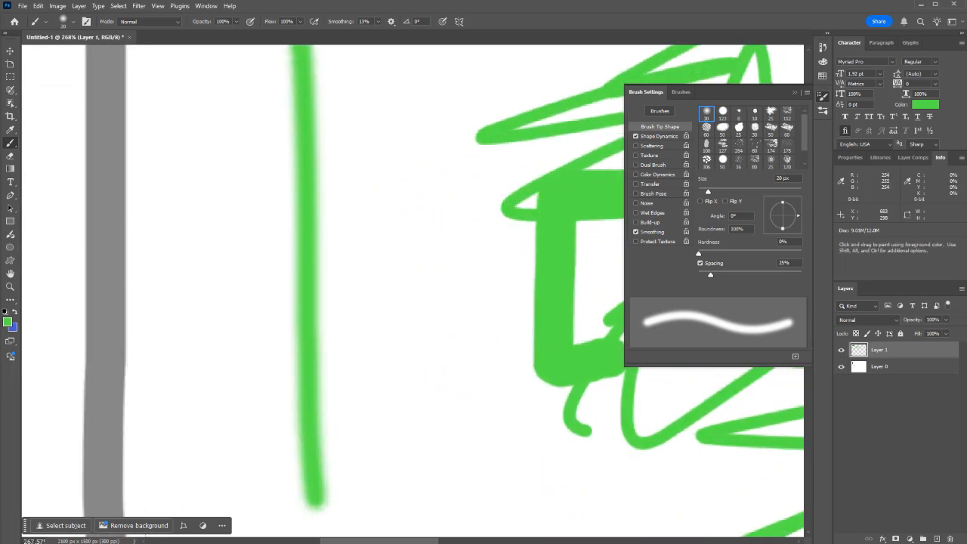
Step: Set the brush spacing to 100% and paint a narrow dotted loop around the soft green stroke
{"action": "scroll", "coordinate": [315, 302], "scroll_direction": "down", "scroll_amount": 3}
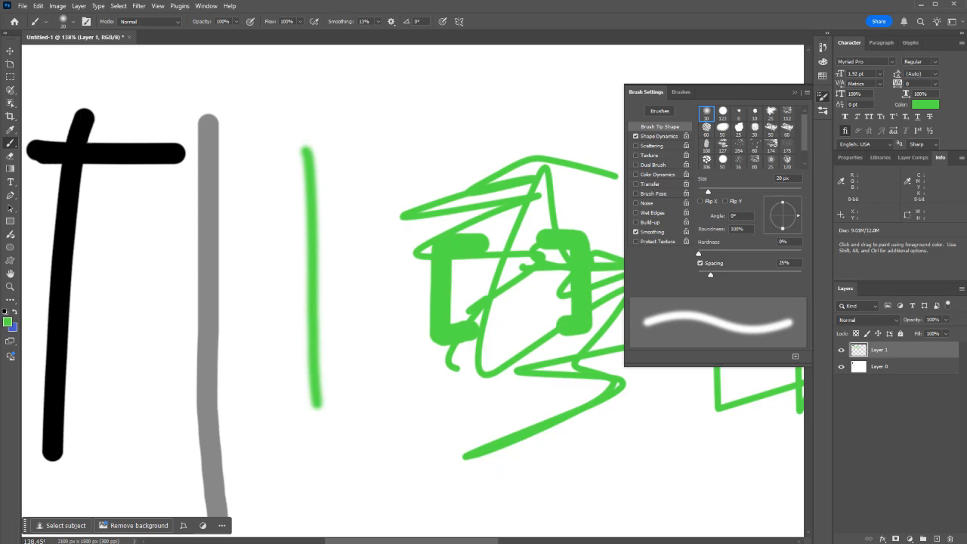
{"action": "left_click_drag", "start_coordinate": [710, 274], "coordinate": [751, 274]}
{"action": "mouse_move", "coordinate": [327, 161]}
{"action": "left_mouse_down"}
{"action": "mouse_move", "coordinate": [364, 306]}
{"action": "mouse_move", "coordinate": [361, 396]}
{"action": "mouse_move", "coordinate": [332, 446]}
{"action": "mouse_move", "coordinate": [302, 355]}
{"action": "mouse_move", "coordinate": [288, 113]}
{"action": "mouse_move", "coordinate": [318, 139]}
{"action": "left_mouse_up"}
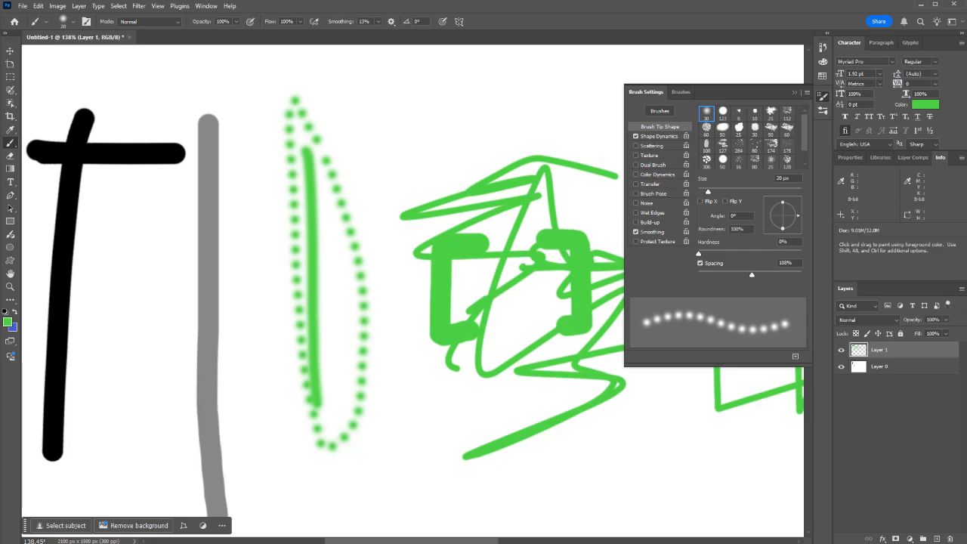
Step: Set the brush hardness to 100% and spacing to 151%, and paint a straight vertical line of dots beside the scribble
{"action": "left_click_drag", "start_coordinate": [704, 253], "coordinate": [801, 253]}
{"action": "left_click_drag", "start_coordinate": [752, 274], "coordinate": [762, 274]}
{"action": "left_click_drag", "start_coordinate": [405, 131], "coordinate": [405, 363]}
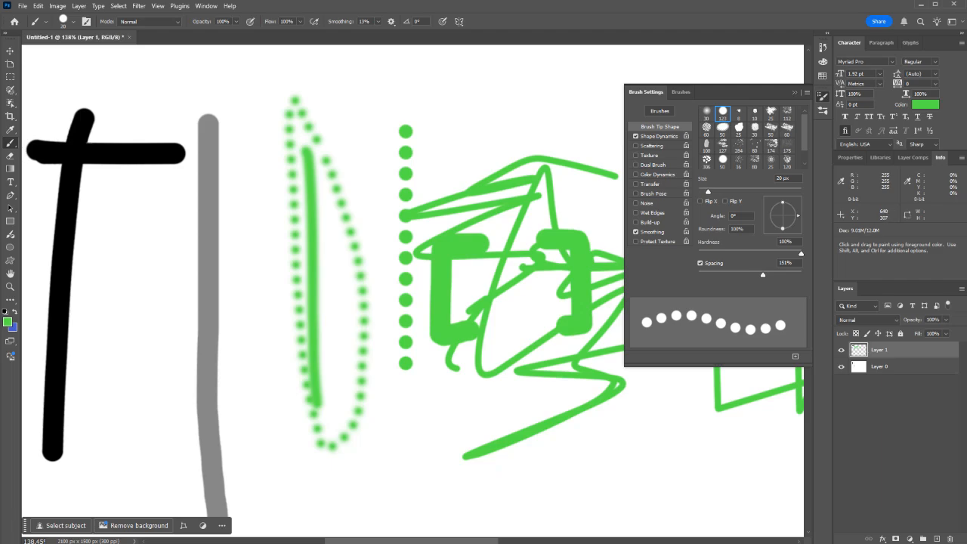
Step: Delete a rectangular area of about 143 × 420 px between the dotted strokes on Layer 1, and hide Layer 0
{"action": "key", "text": "m"}
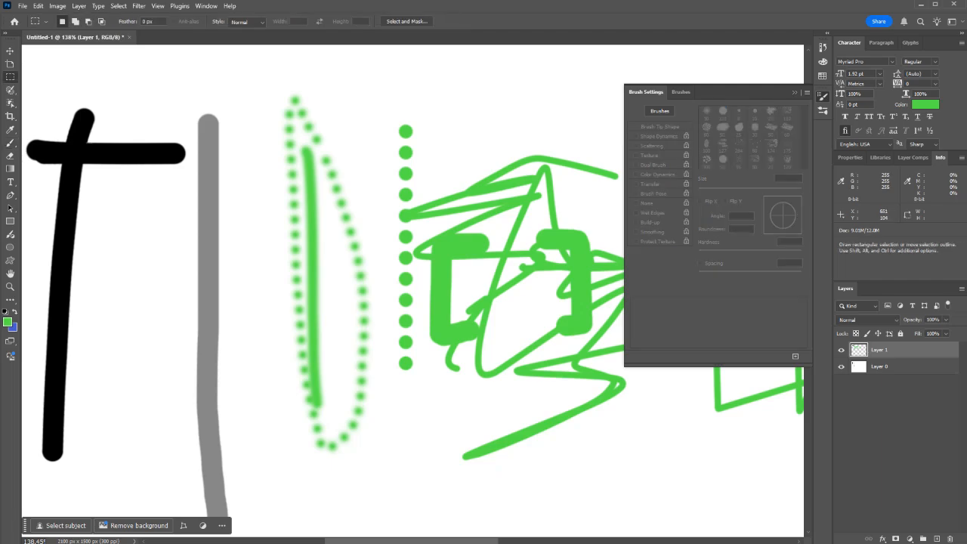
{"action": "mouse_move", "coordinate": [404, 114]}
{"action": "left_mouse_down"}
{"action": "mouse_move", "coordinate": [306, 321]}
{"action": "mouse_move", "coordinate": [305, 405]}
{"action": "left_mouse_up"}
{"action": "key", "text": "Delete"}
{"action": "key", "text": "Return"}
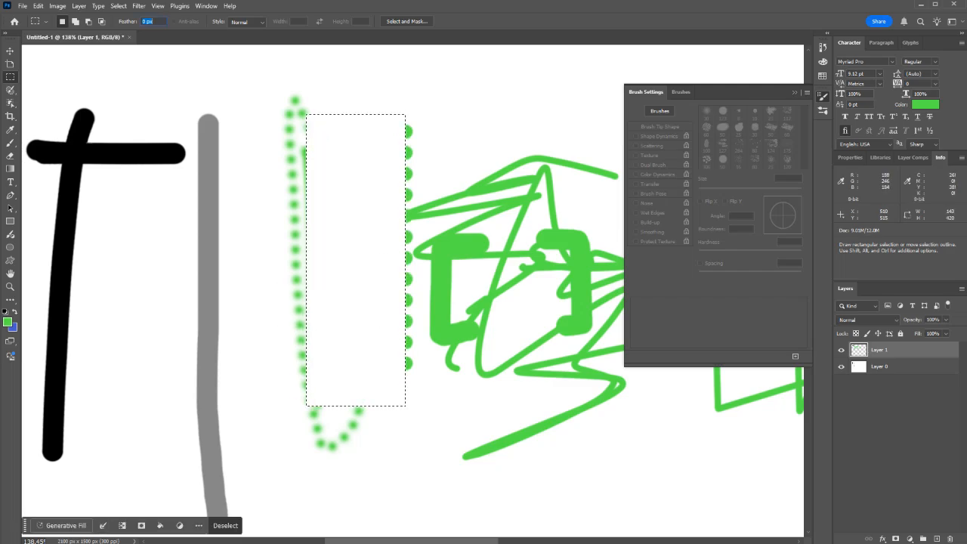
{"action": "left_click", "coordinate": [840, 366]}
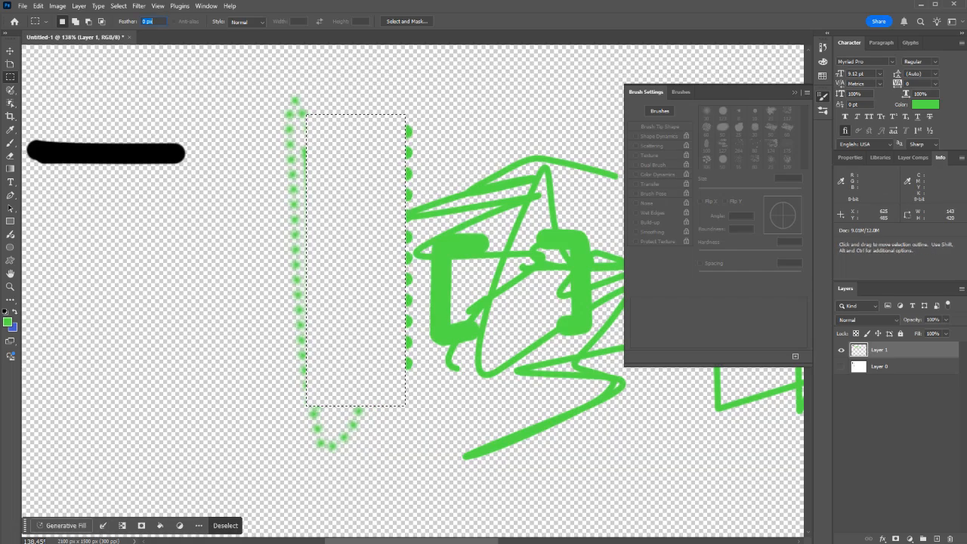
{"action": "left_click", "coordinate": [377, 293]}
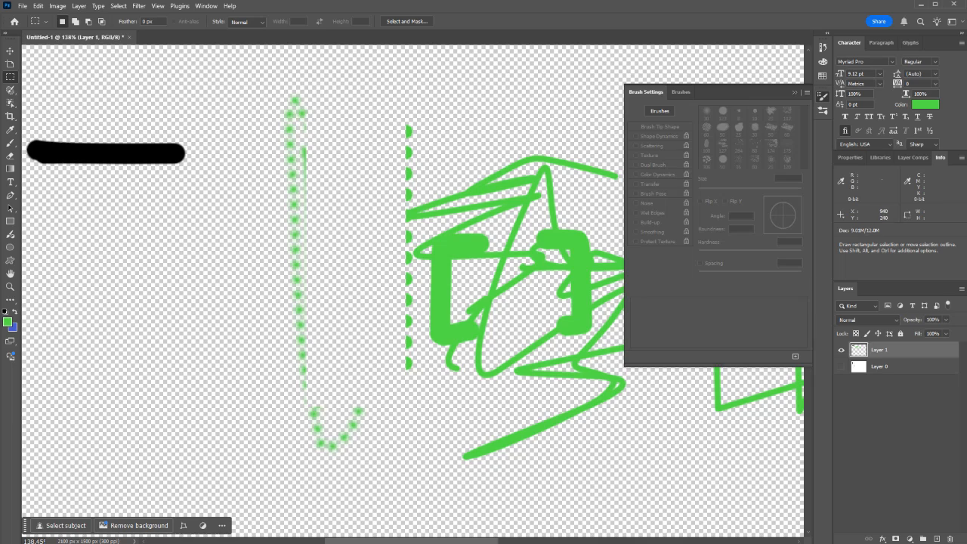
Step: Fill a rectangular selection of about 276 × 230 px below the black bar with the green foreground color, and deselect
{"action": "mouse_move", "coordinate": [247, 246]}
{"action": "left_mouse_down"}
{"action": "mouse_move", "coordinate": [43, 408]}
{"action": "mouse_move", "coordinate": [56, 405]}
{"action": "left_mouse_up"}
{"action": "key", "text": "g"}
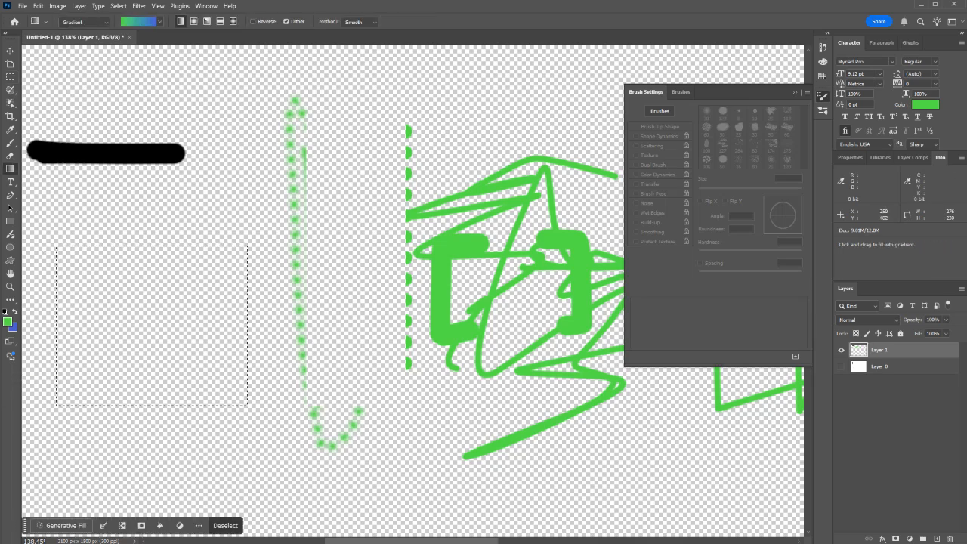
{"action": "key", "text": "shift+g"}
{"action": "left_click", "coordinate": [94, 287]}
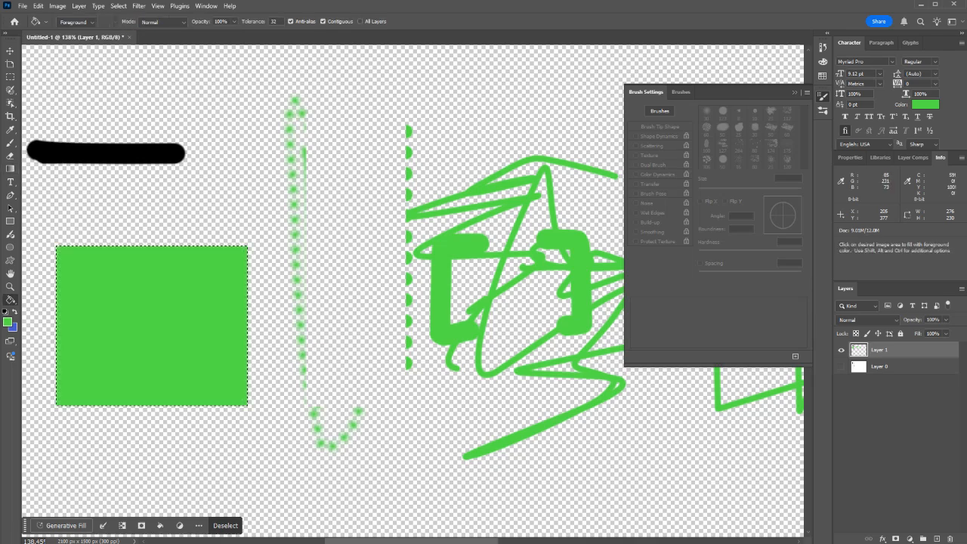
{"action": "key", "text": "space"}
{"action": "left_click_drag", "start_coordinate": [119, 314], "coordinate": [344, 296]}
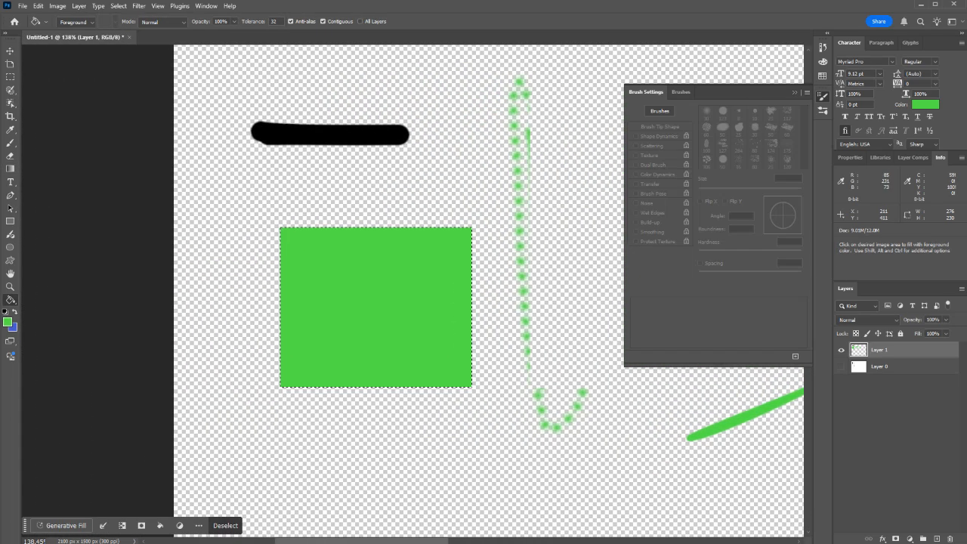
{"action": "key", "text": "ctrl+d"}
Step: Set the Eraser spacing to 163% and erase a straight row of notches along the green rectangle's upper edge
{"action": "key", "text": "m"}
{"action": "key", "text": "e"}
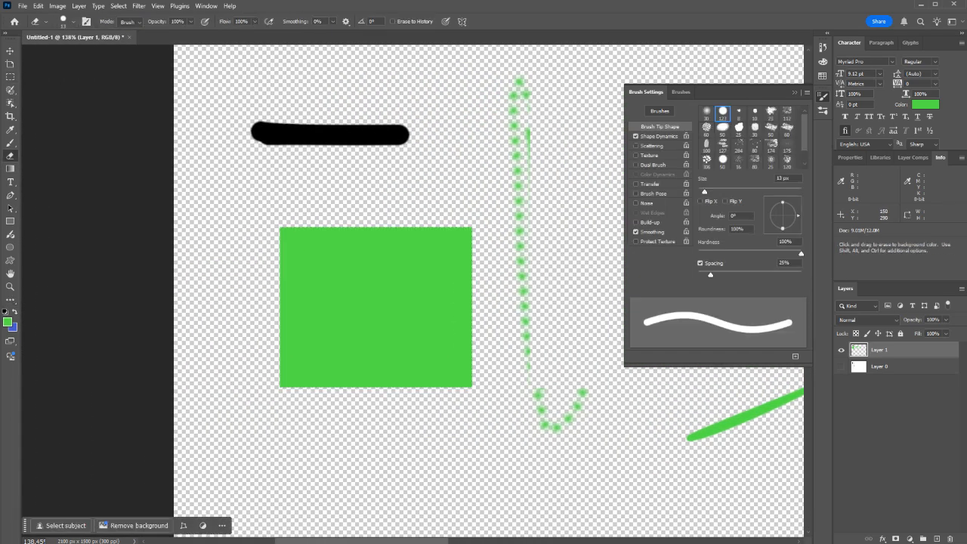
{"action": "left_click_drag", "start_coordinate": [710, 274], "coordinate": [765, 274]}
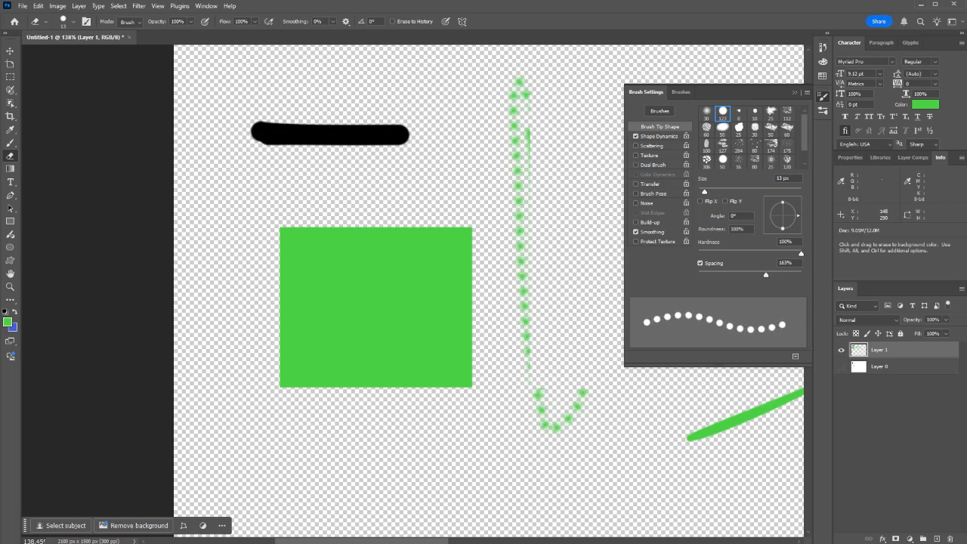
{"action": "left_click_drag", "start_coordinate": [279, 228], "coordinate": [472, 228]}
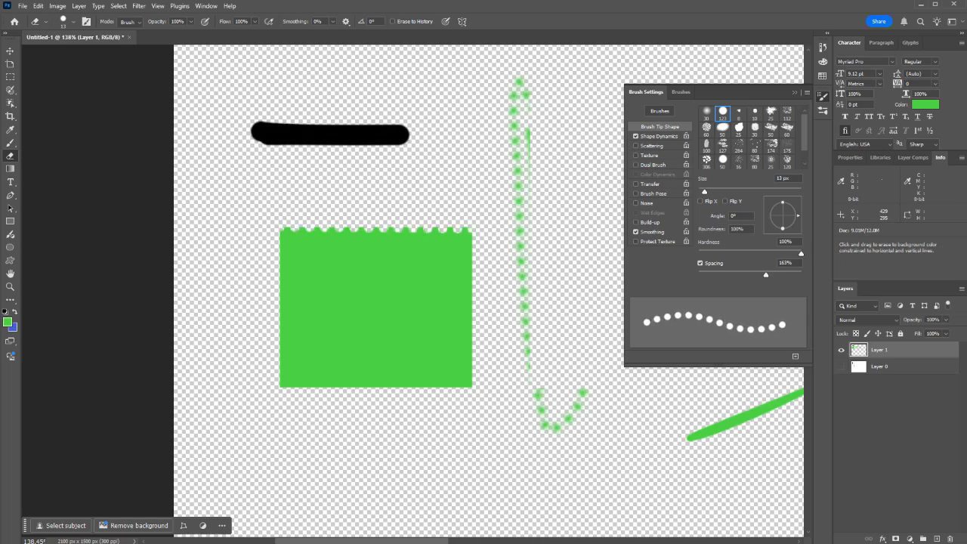
{"action": "scroll", "coordinate": [384, 228], "scroll_direction": "up", "scroll_amount": 8}
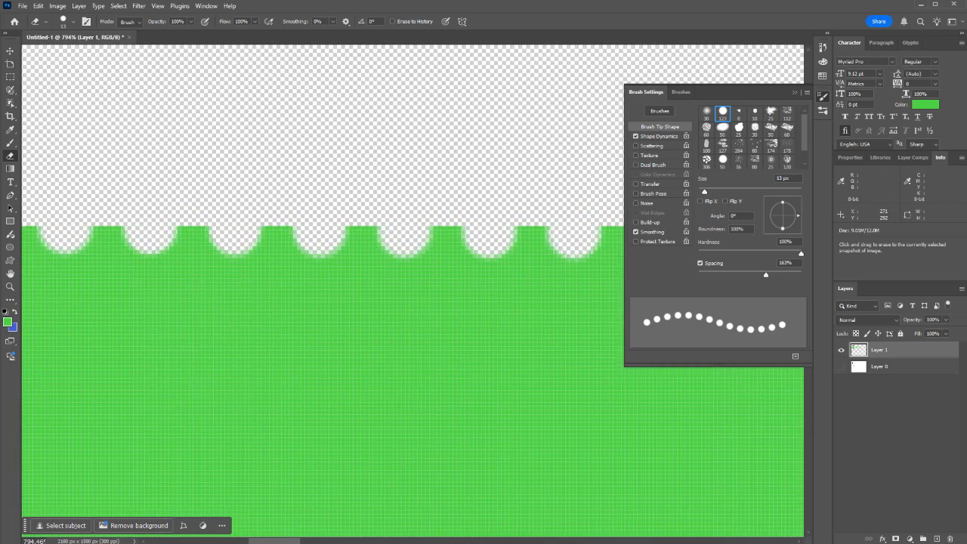
{"action": "scroll", "coordinate": [331, 226], "scroll_direction": "down", "scroll_amount": 4}
{"action": "scroll", "coordinate": [405, 226], "scroll_direction": "down", "scroll_amount": 5}
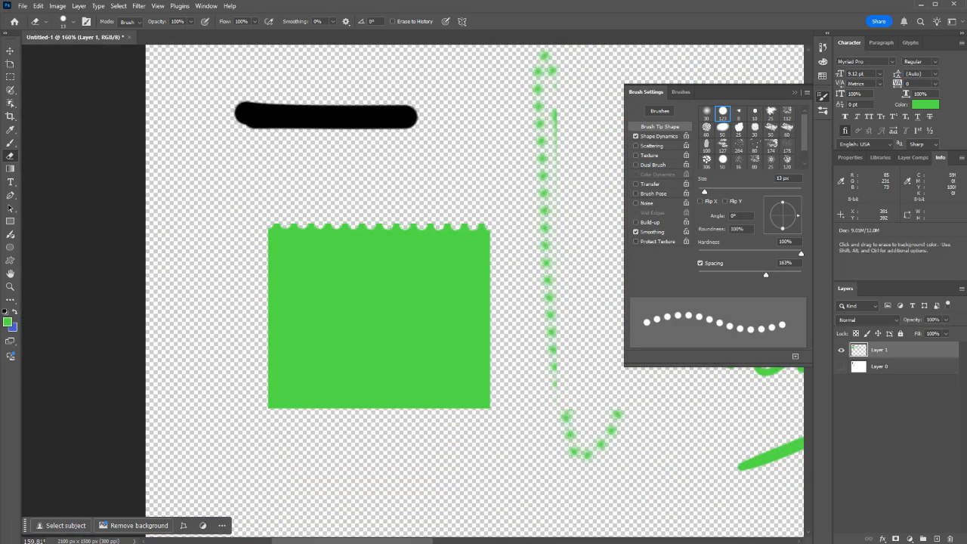
Step: Show Layer 0 again, and set the Eraser's size jitter to 75% in Shape Dynamics
{"action": "mouse_move", "coordinate": [532, 211]}
{"action": "left_mouse_down"}
{"action": "mouse_move", "coordinate": [140, 366]}
{"action": "mouse_move", "coordinate": [97, 206]}
{"action": "left_mouse_up"}
{"action": "left_click", "coordinate": [841, 366]}
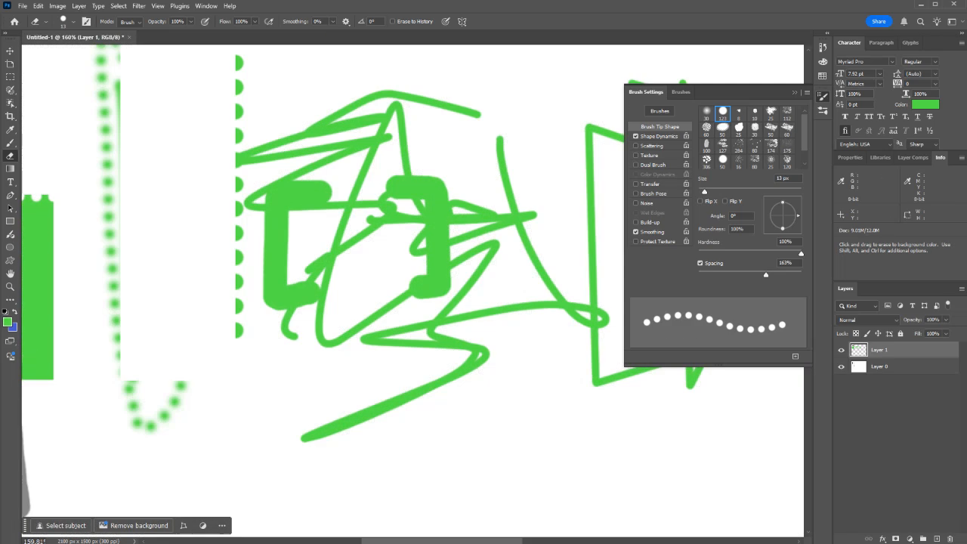
{"action": "left_click", "coordinate": [659, 137]}
{"action": "scroll", "coordinate": [315, 251], "scroll_direction": "down", "scroll_amount": 3}
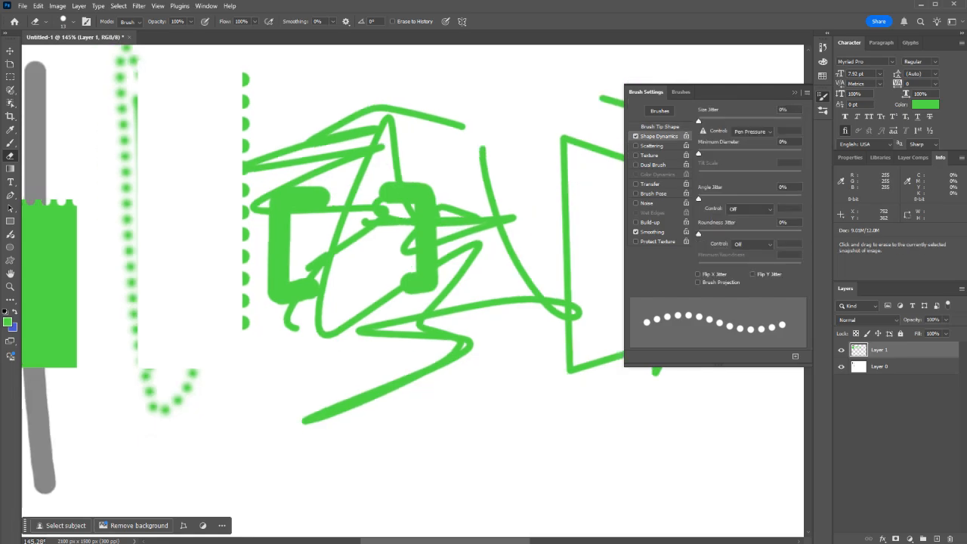
{"action": "left_click_drag", "start_coordinate": [699, 121], "coordinate": [774, 120]}
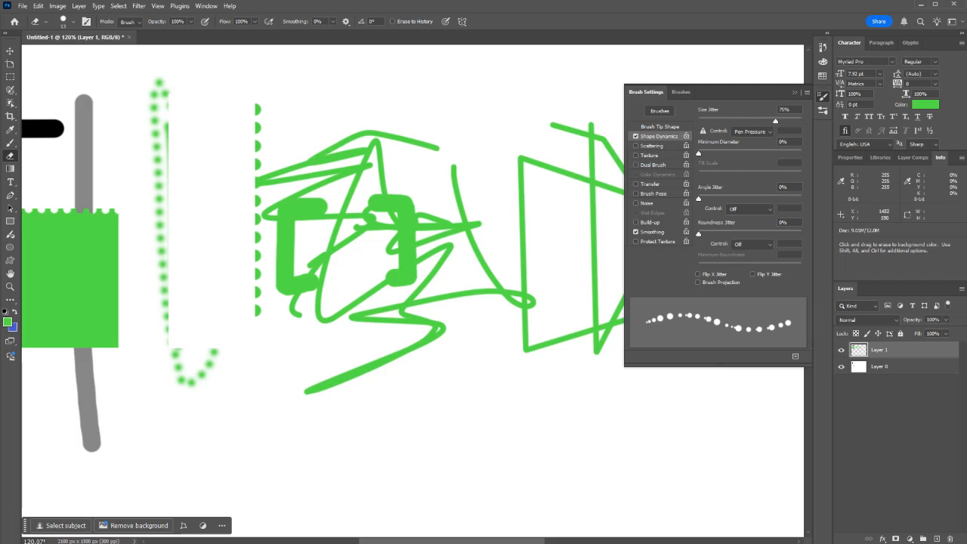
Step: Set the Brush tool's size jitter to 58% and paint a long horizontal line of varied dots below the scribble
{"action": "key", "text": "b"}
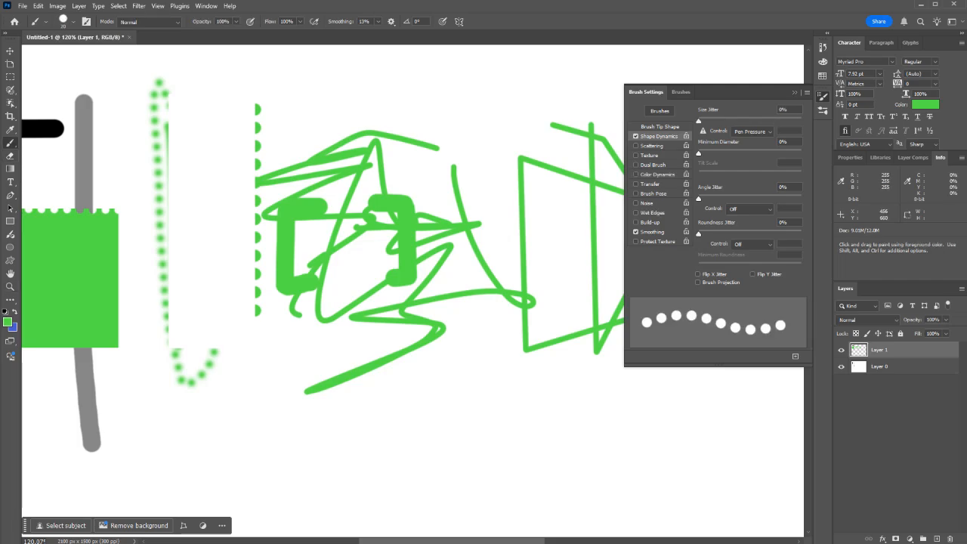
{"action": "left_click_drag", "start_coordinate": [698, 120], "coordinate": [758, 120]}
{"action": "left_click", "coordinate": [159, 436]}
{"action": "mouse_move", "coordinate": [170, 434]}
{"action": "left_mouse_down"}
{"action": "mouse_move", "coordinate": [421, 416]}
{"action": "mouse_move", "coordinate": [643, 423]}
{"action": "left_mouse_up"}
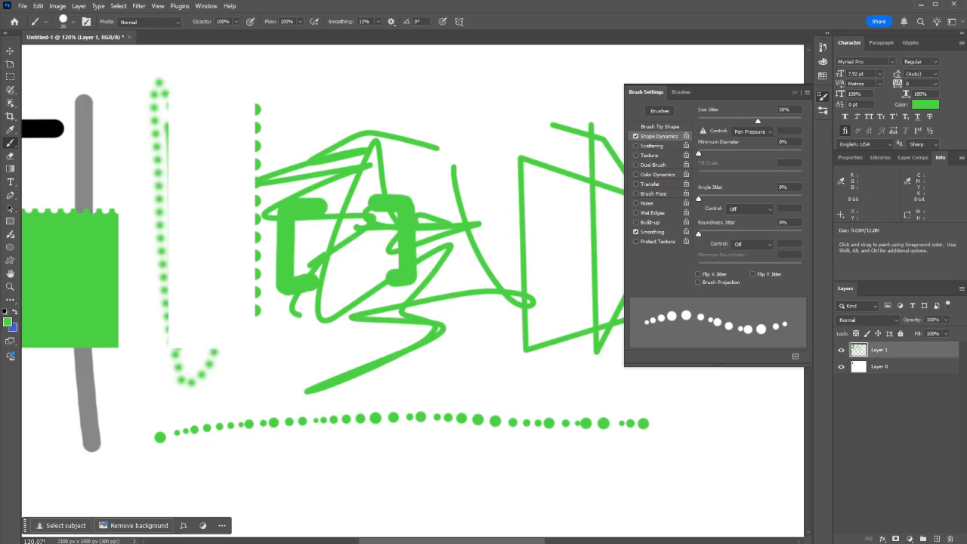
Step: Set the size jitter to 100%, paint a second dotted stroke with a raised minimum diameter, and reset that diameter to 0%
{"action": "mouse_move", "coordinate": [698, 154]}
{"action": "left_mouse_down"}
{"action": "mouse_move", "coordinate": [778, 153]}
{"action": "mouse_move", "coordinate": [698, 153]}
{"action": "left_mouse_up"}
{"action": "left_click_drag", "start_coordinate": [757, 120], "coordinate": [801, 121]}
{"action": "left_click_drag", "start_coordinate": [697, 153], "coordinate": [732, 153]}
{"action": "left_click_drag", "start_coordinate": [533, 427], "coordinate": [164, 468]}
{"action": "left_click_drag", "start_coordinate": [732, 154], "coordinate": [697, 154]}
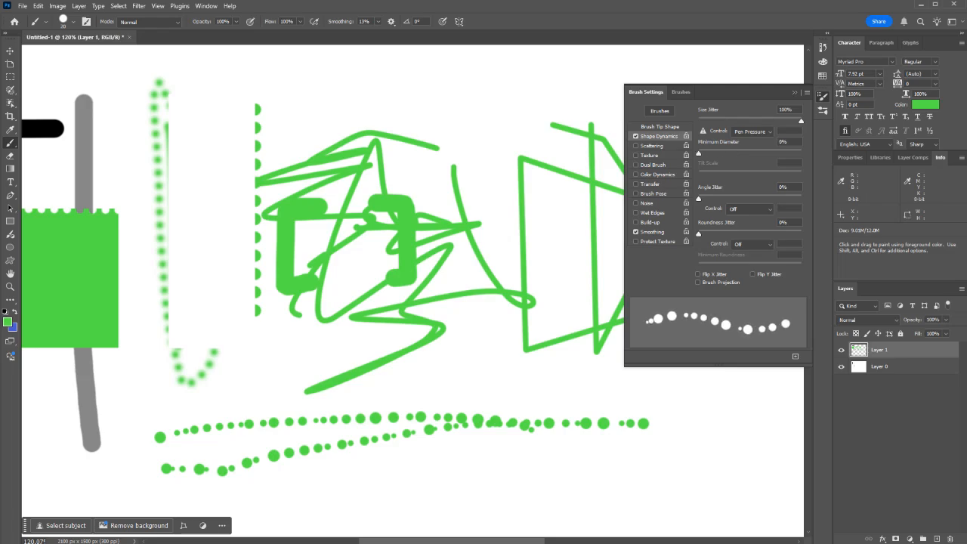
Step: Choose the 80 px splatter brush tip, set its angle jitter to 100%, and paint a speckled band below the dotted lines
{"action": "left_click", "coordinate": [660, 127]}
{"action": "left_click", "coordinate": [754, 145]}
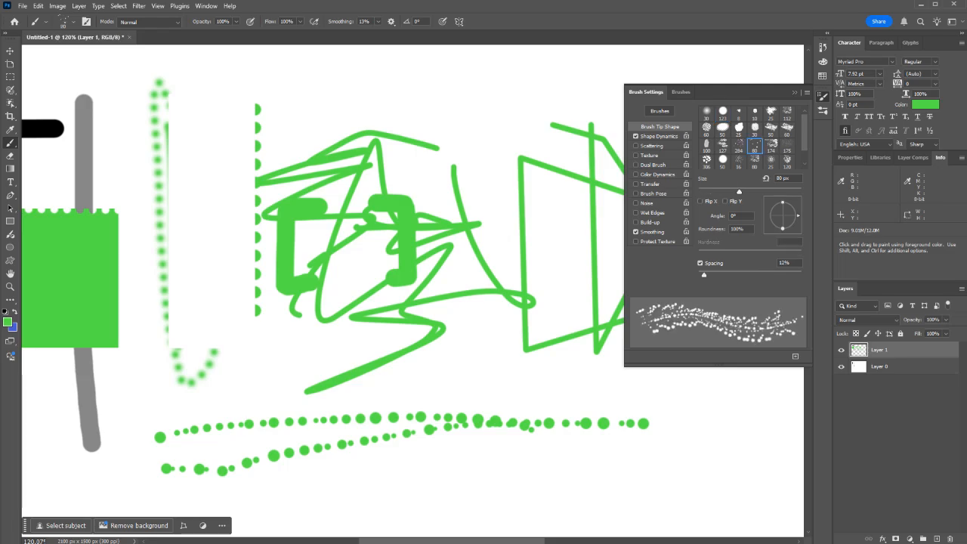
{"action": "left_click", "coordinate": [660, 136]}
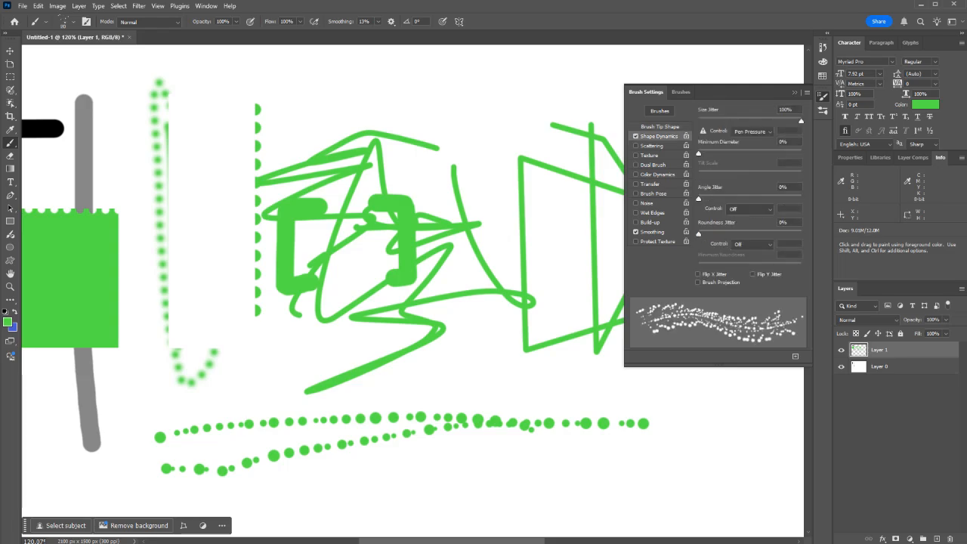
{"action": "left_click_drag", "start_coordinate": [698, 198], "coordinate": [800, 199]}
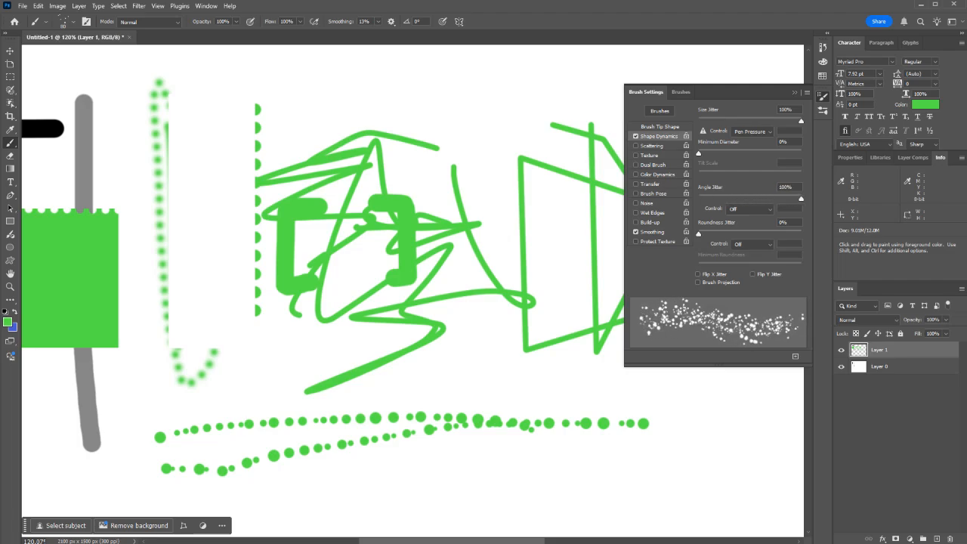
{"action": "scroll", "coordinate": [438, 227], "scroll_direction": "down", "scroll_amount": 5}
{"action": "left_click_drag", "start_coordinate": [608, 296], "coordinate": [105, 355]}
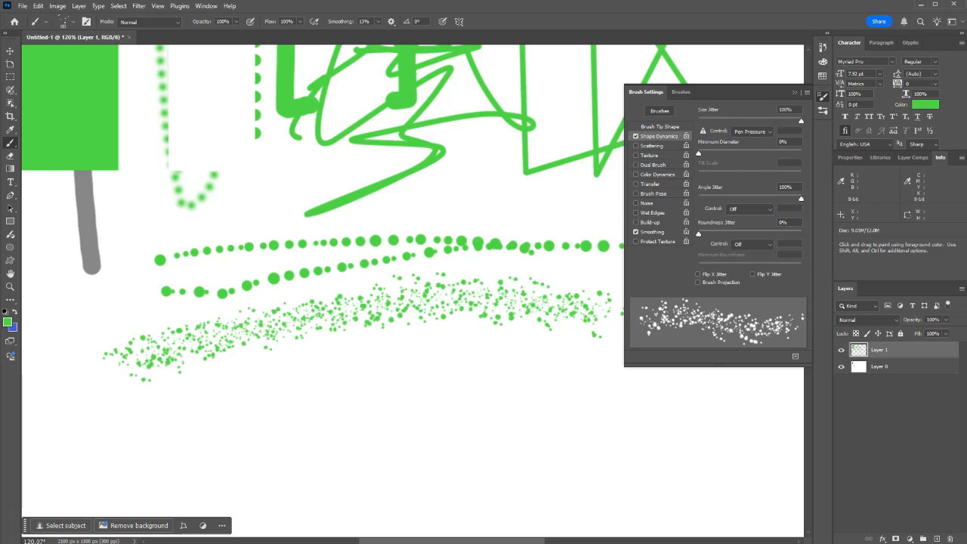
Step: Set the splatter tip's spacing to 51% and paint a wide patch of sparse green speckles below the dense band
{"action": "left_click", "coordinate": [659, 127]}
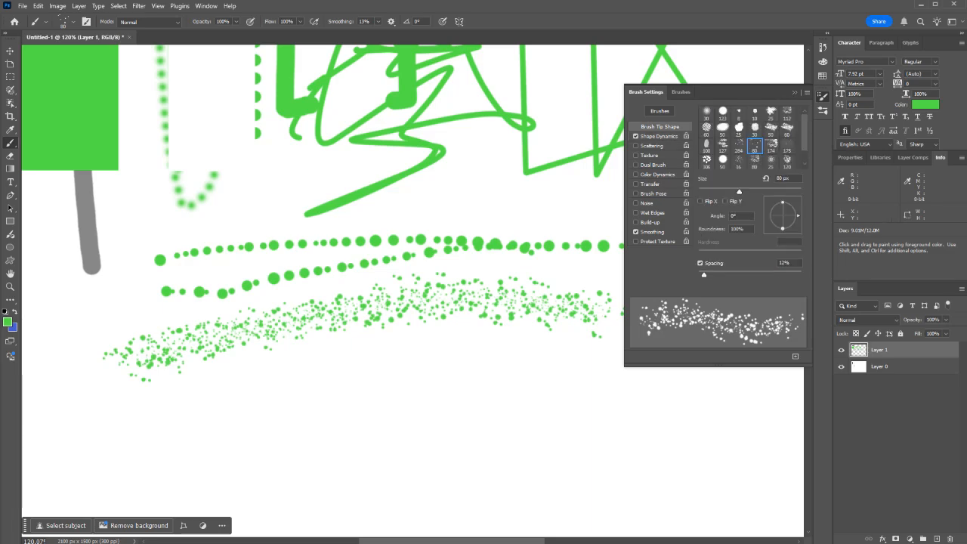
{"action": "left_click_drag", "start_coordinate": [704, 275], "coordinate": [723, 275]}
{"action": "mouse_move", "coordinate": [605, 417]}
{"action": "left_mouse_down"}
{"action": "mouse_move", "coordinate": [231, 433]}
{"action": "mouse_move", "coordinate": [195, 449]}
{"action": "mouse_move", "coordinate": [326, 478]}
{"action": "mouse_move", "coordinate": [601, 471]}
{"action": "mouse_move", "coordinate": [605, 493]}
{"action": "mouse_move", "coordinate": [488, 512]}
{"action": "mouse_move", "coordinate": [208, 494]}
{"action": "left_mouse_up"}
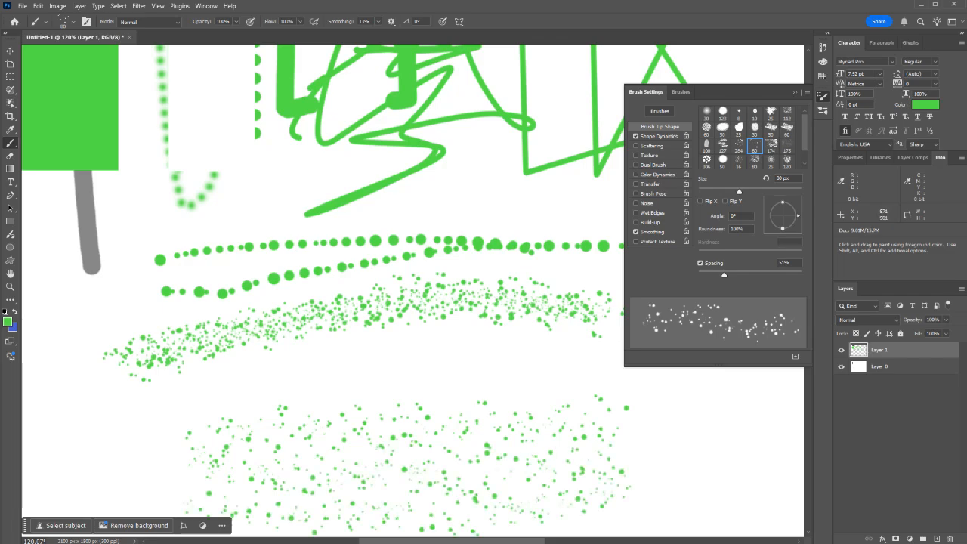
Step: Extend the sparse speckle patch downward with several more horizontal strokes of the splatter brush
{"action": "scroll", "coordinate": [413, 290], "scroll_direction": "down", "scroll_amount": 3}
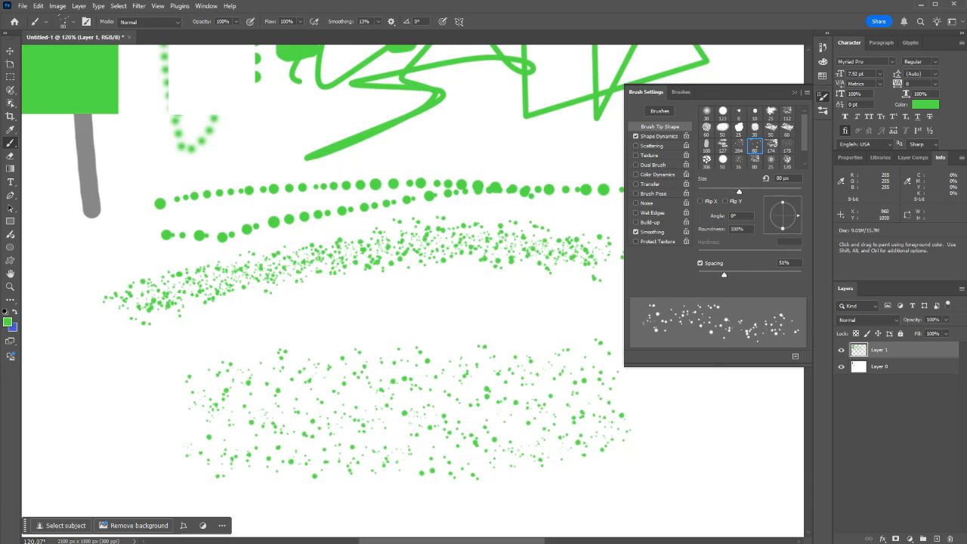
{"action": "scroll", "coordinate": [412, 290], "scroll_direction": "down", "scroll_amount": 5}
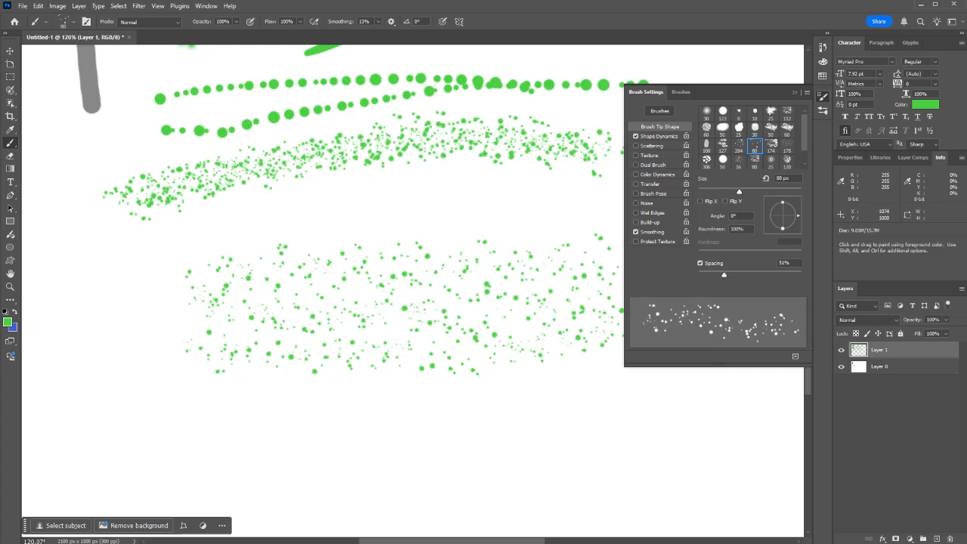
{"action": "mouse_move", "coordinate": [604, 401]}
{"action": "left_mouse_down"}
{"action": "mouse_move", "coordinate": [242, 415]}
{"action": "mouse_move", "coordinate": [453, 396]}
{"action": "left_mouse_up"}
{"action": "left_click_drag", "start_coordinate": [363, 372], "coordinate": [249, 384]}
{"action": "left_click_drag", "start_coordinate": [518, 402], "coordinate": [629, 406]}
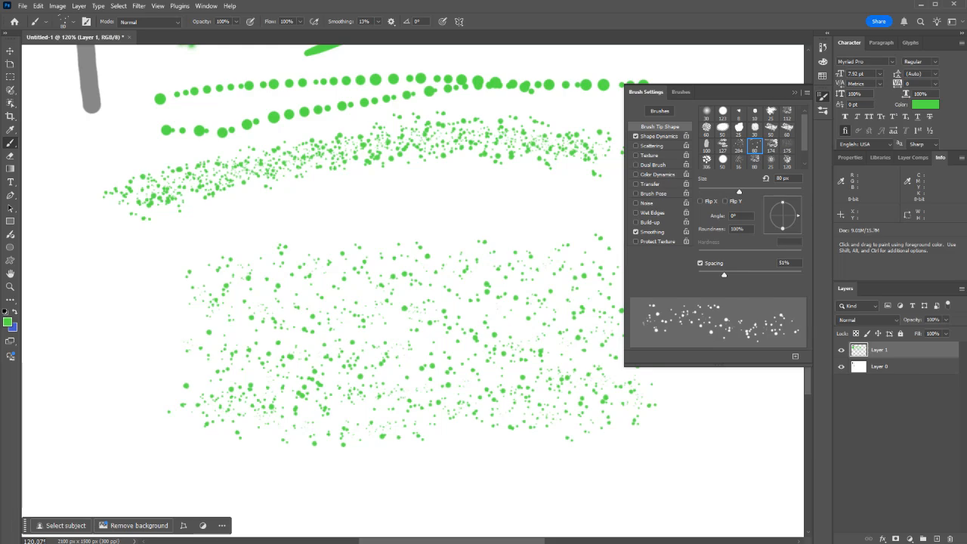
Step: Paint a faint speckled stroke between the band and the patch with roundness jitter at its maximum, and reset that jitter to zero
{"action": "left_click", "coordinate": [657, 136]}
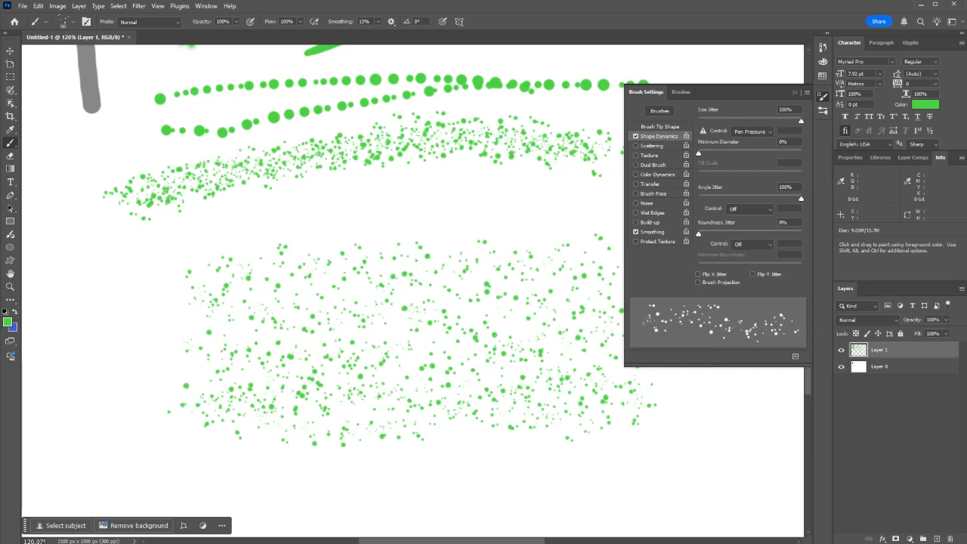
{"action": "left_click_drag", "start_coordinate": [698, 234], "coordinate": [801, 234]}
{"action": "mouse_move", "coordinate": [238, 210]}
{"action": "left_mouse_down"}
{"action": "mouse_move", "coordinate": [264, 202]}
{"action": "mouse_move", "coordinate": [399, 223]}
{"action": "left_mouse_up"}
{"action": "left_click_drag", "start_coordinate": [802, 234], "coordinate": [698, 235]}
Step: Enable Scattering for the brush and raise its scatter on both axes to about 980%
{"action": "left_click", "coordinate": [651, 145]}
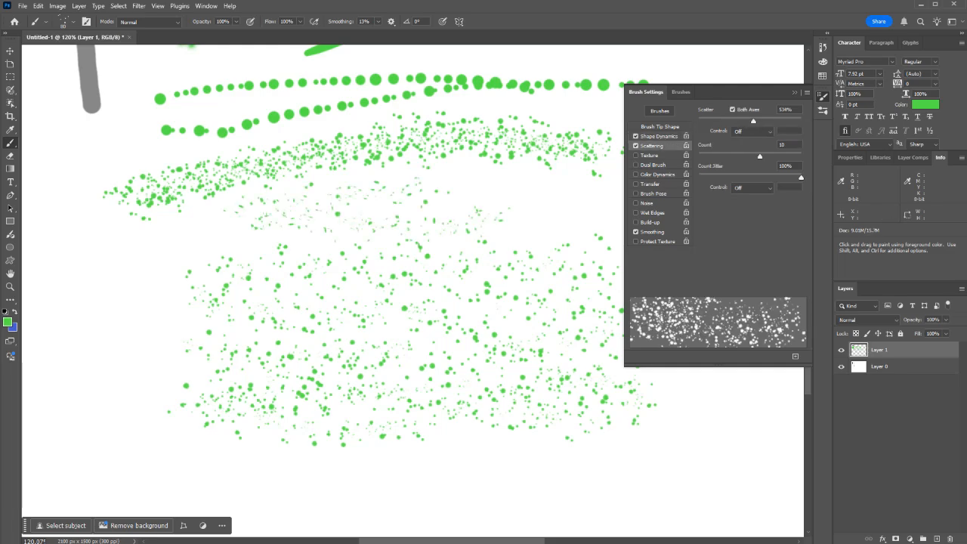
{"action": "scroll", "coordinate": [412, 264], "scroll_direction": "down", "scroll_amount": 3}
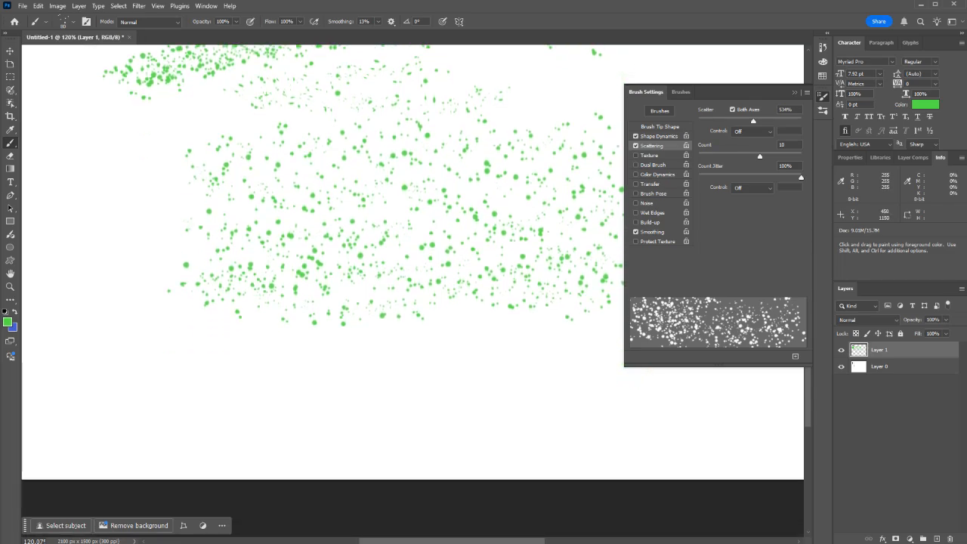
{"action": "scroll", "coordinate": [106, 264], "scroll_direction": "down", "scroll_amount": 4}
{"action": "left_click_drag", "start_coordinate": [753, 121], "coordinate": [799, 121]}
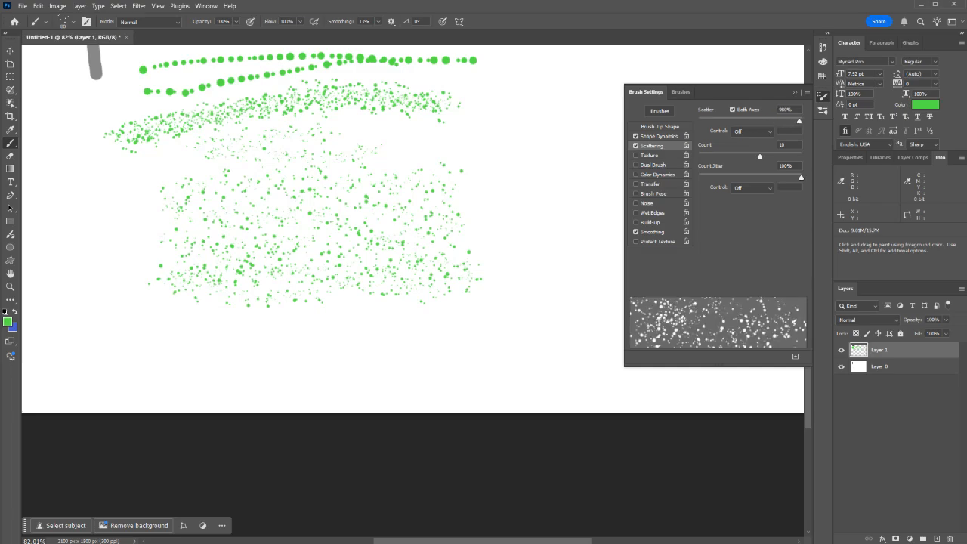
Step: Choose the hard round 30 px tip and paint a wide cluster of scattered blue dots beside the speckle patch
{"action": "left_click", "coordinate": [660, 126]}
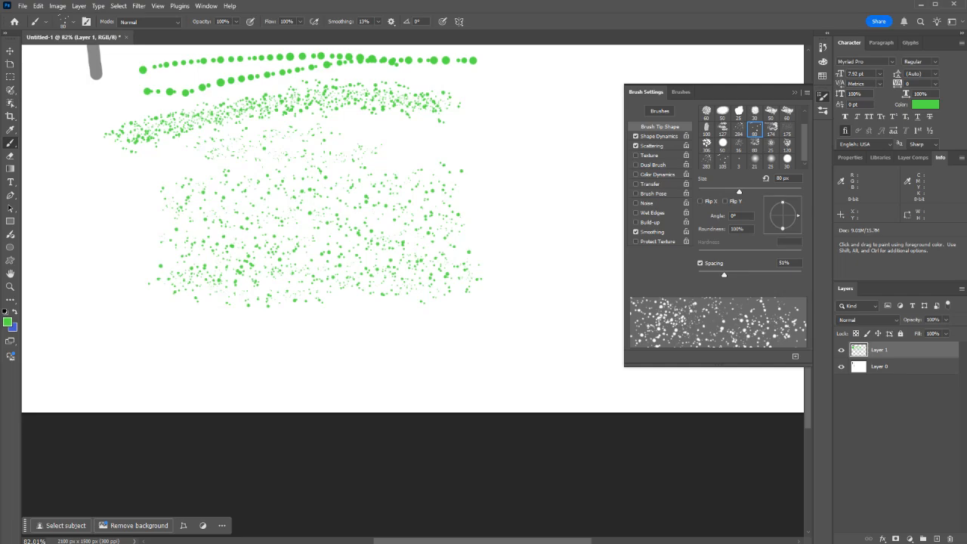
{"action": "left_click", "coordinate": [787, 159]}
{"action": "left_click", "coordinate": [652, 145]}
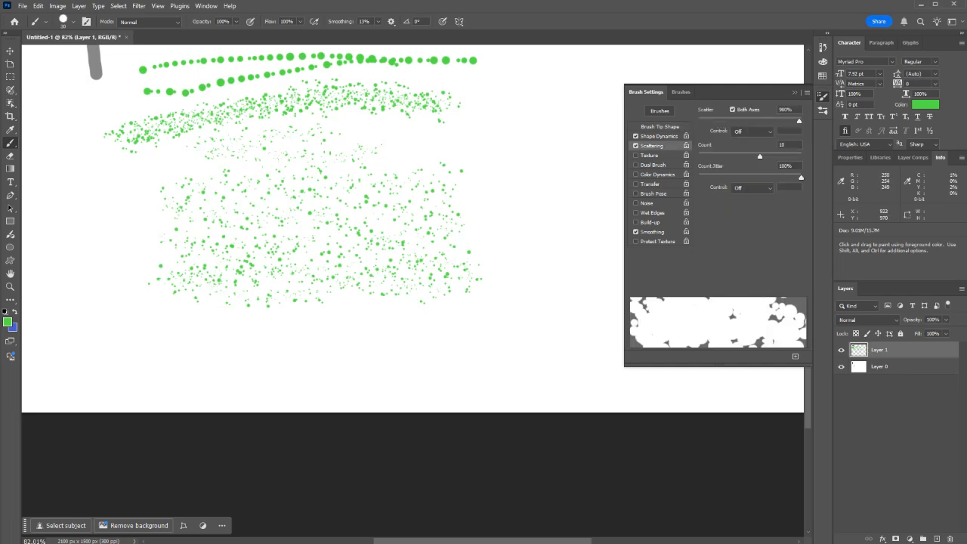
{"action": "left_click_drag", "start_coordinate": [554, 198], "coordinate": [370, 390]}
{"action": "scroll", "coordinate": [370, 390], "scroll_direction": "up", "scroll_amount": 2}
{"action": "mouse_move", "coordinate": [346, 517]}
{"action": "left_mouse_down"}
{"action": "mouse_move", "coordinate": [335, 298]}
{"action": "mouse_move", "coordinate": [555, 294]}
{"action": "left_mouse_up"}
{"action": "key", "text": "x"}
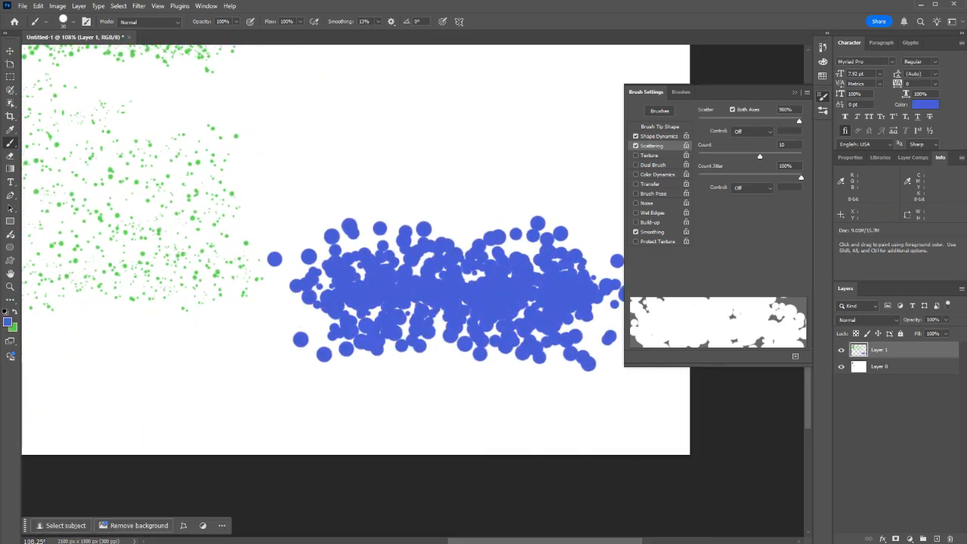
Step: Set scatter to 98%, count to 2 and count jitter to 62%, and paint a thick blue horizontal stroke above the cluster
{"action": "left_click_drag", "start_coordinate": [799, 121], "coordinate": [708, 121]}
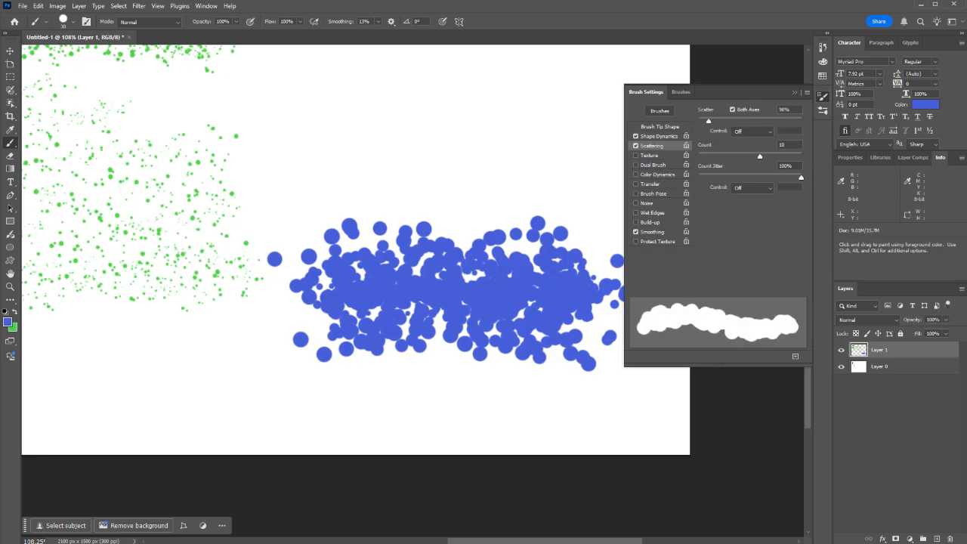
{"action": "left_click_drag", "start_coordinate": [760, 156], "coordinate": [703, 156]}
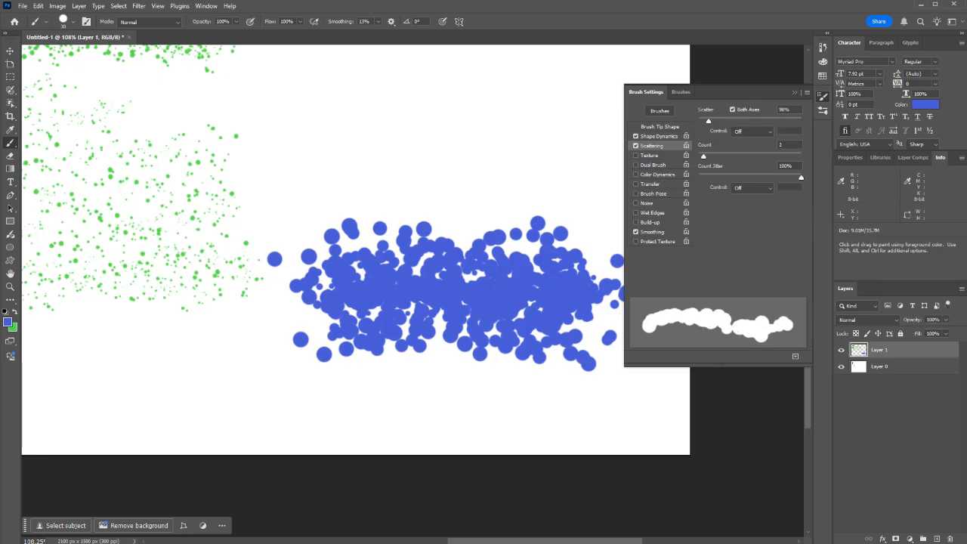
{"action": "mouse_move", "coordinate": [801, 178]}
{"action": "left_mouse_down"}
{"action": "mouse_move", "coordinate": [698, 177]}
{"action": "mouse_move", "coordinate": [762, 177]}
{"action": "left_mouse_up"}
{"action": "left_click_drag", "start_coordinate": [529, 182], "coordinate": [259, 182]}
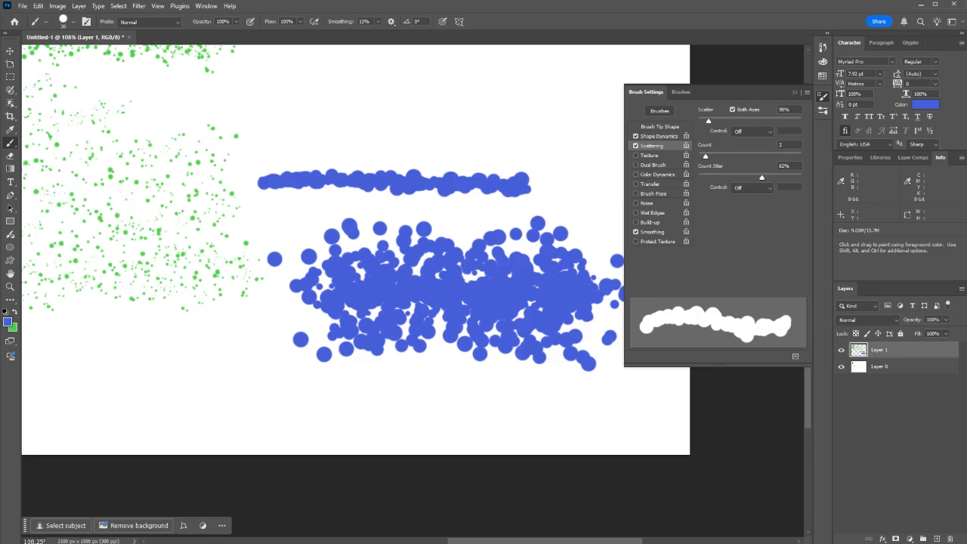
Step: Set the brush tip spacing to 182% and paint a row of separated blue dots below the cluster
{"action": "left_click", "coordinate": [659, 127]}
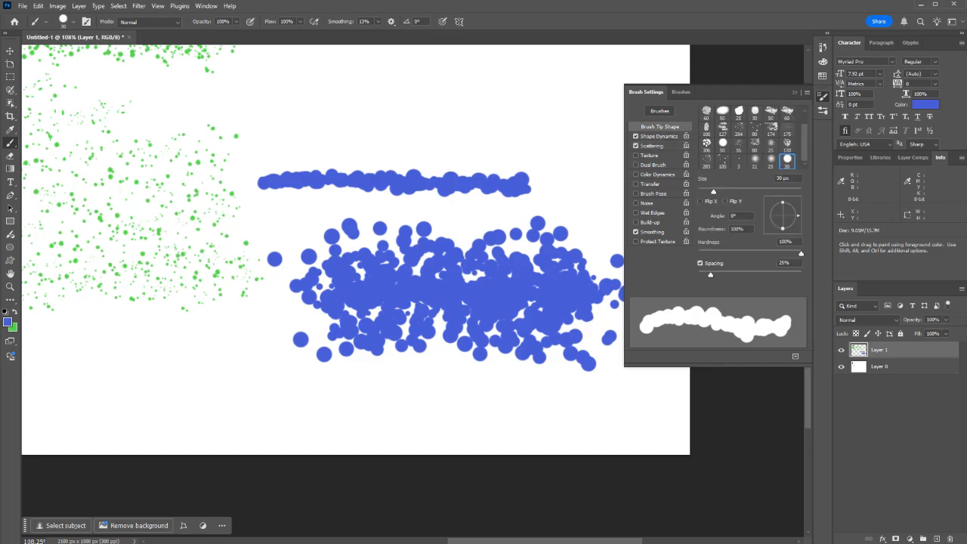
{"action": "left_click_drag", "start_coordinate": [710, 275], "coordinate": [771, 274]}
{"action": "left_click", "coordinate": [551, 387]}
{"action": "left_click_drag", "start_coordinate": [551, 387], "coordinate": [286, 408]}
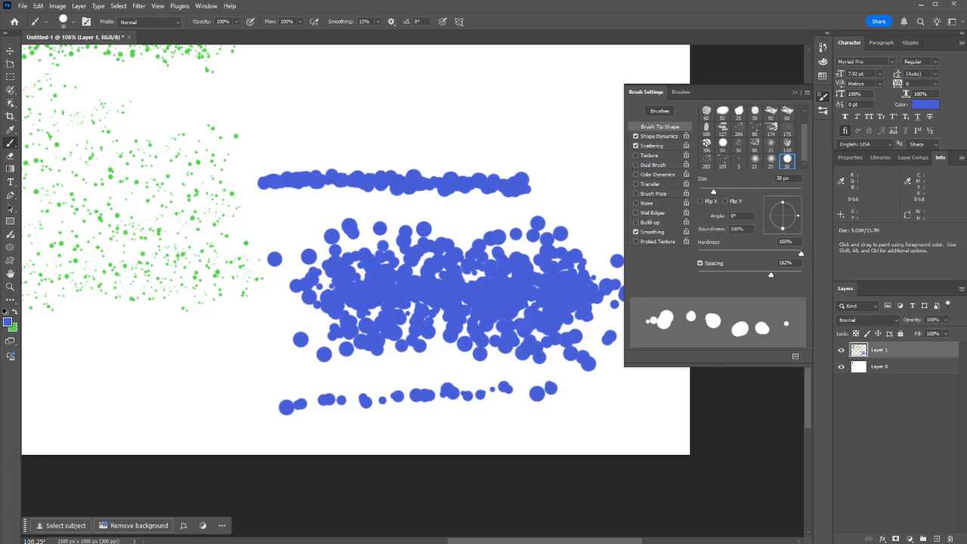
Step: Enable Texture for the brush and set the texture brightness to 150
{"action": "left_click", "coordinate": [652, 146]}
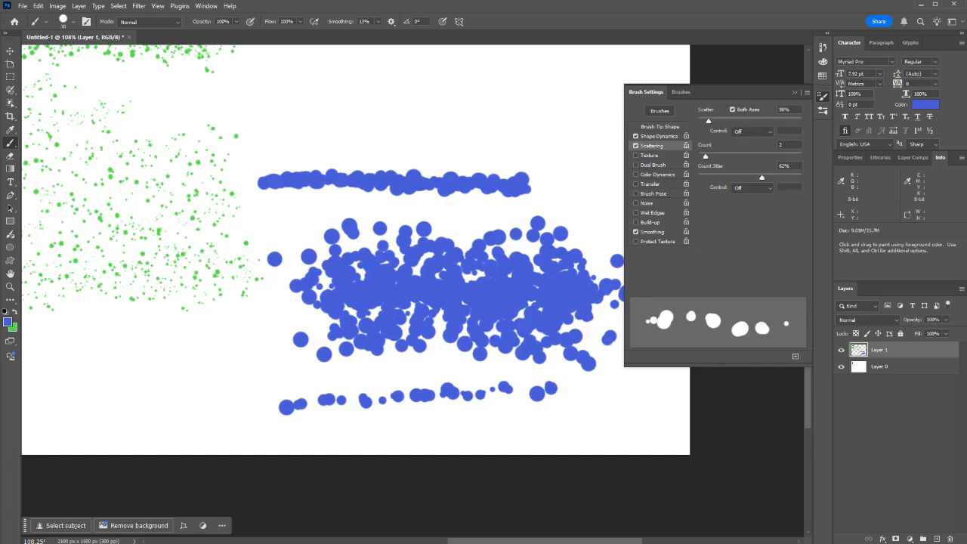
{"action": "left_click", "coordinate": [650, 156]}
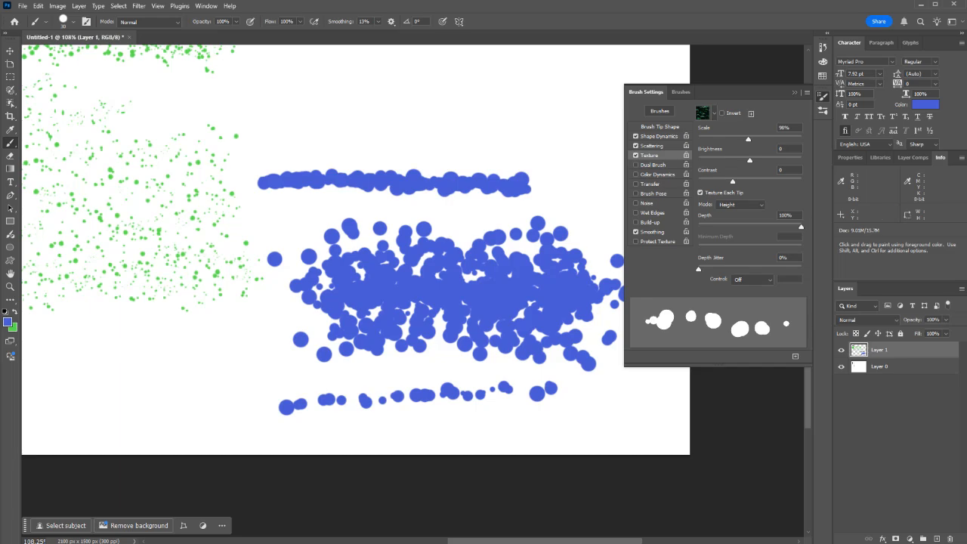
{"action": "left_click_drag", "start_coordinate": [749, 160], "coordinate": [802, 161]}
Step: Choose the first Water texture pattern and paint a row of blue dots and an arc of black dots above the thick blue stroke
{"action": "left_click", "coordinate": [713, 113]}
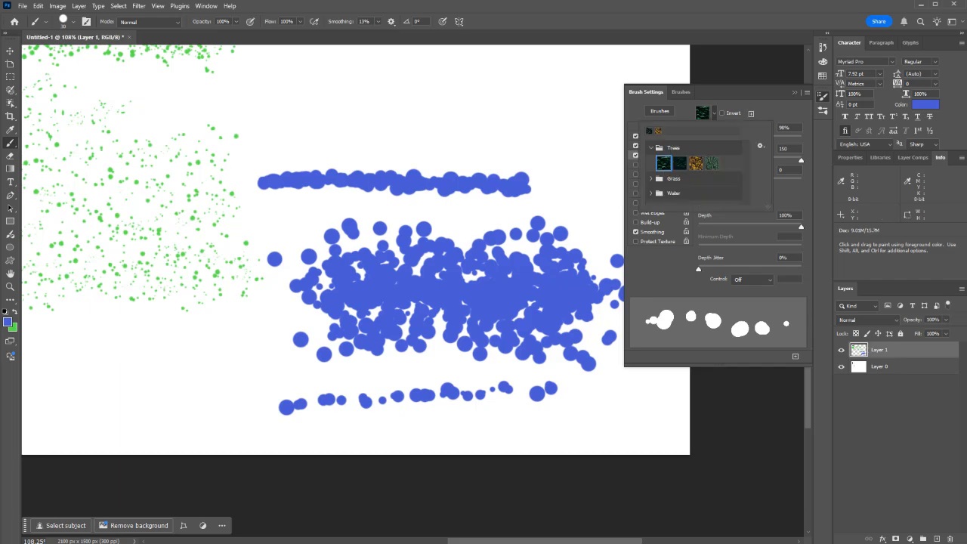
{"action": "left_click", "coordinate": [650, 193]}
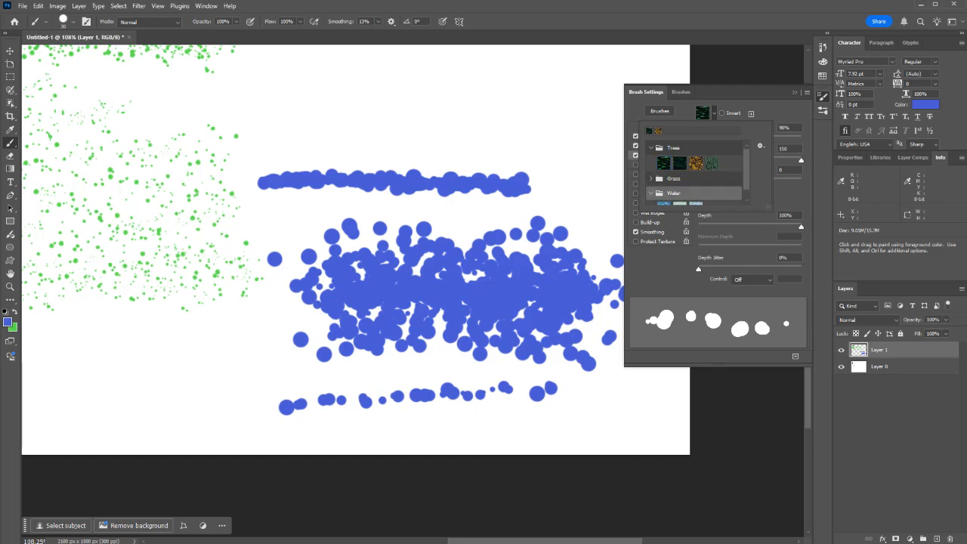
{"action": "scroll", "coordinate": [692, 181], "scroll_direction": "down", "scroll_amount": 1}
{"action": "left_click", "coordinate": [663, 197]}
{"action": "mouse_move", "coordinate": [577, 146]}
{"action": "left_mouse_down"}
{"action": "mouse_move", "coordinate": [485, 125]}
{"action": "mouse_move", "coordinate": [367, 148]}
{"action": "mouse_move", "coordinate": [268, 134]}
{"action": "left_mouse_up"}
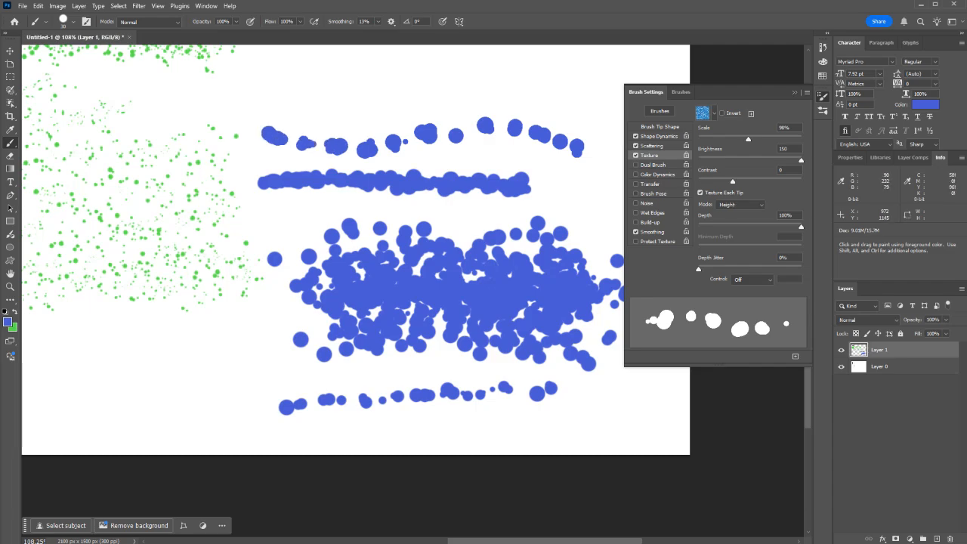
{"action": "key", "text": "d"}
{"action": "mouse_move", "coordinate": [538, 116]}
{"action": "left_mouse_down"}
{"action": "mouse_move", "coordinate": [354, 123]}
{"action": "mouse_move", "coordinate": [326, 135]}
{"action": "left_mouse_up"}
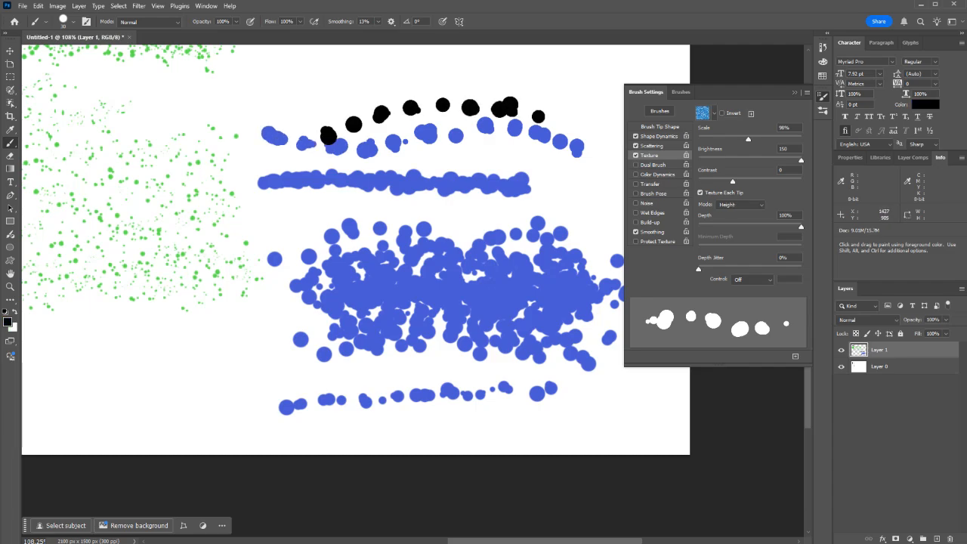
Step: Set the texture contrast to 100 and paint white dots, and black dots over them, across the thick blue stroke
{"action": "key", "text": "x"}
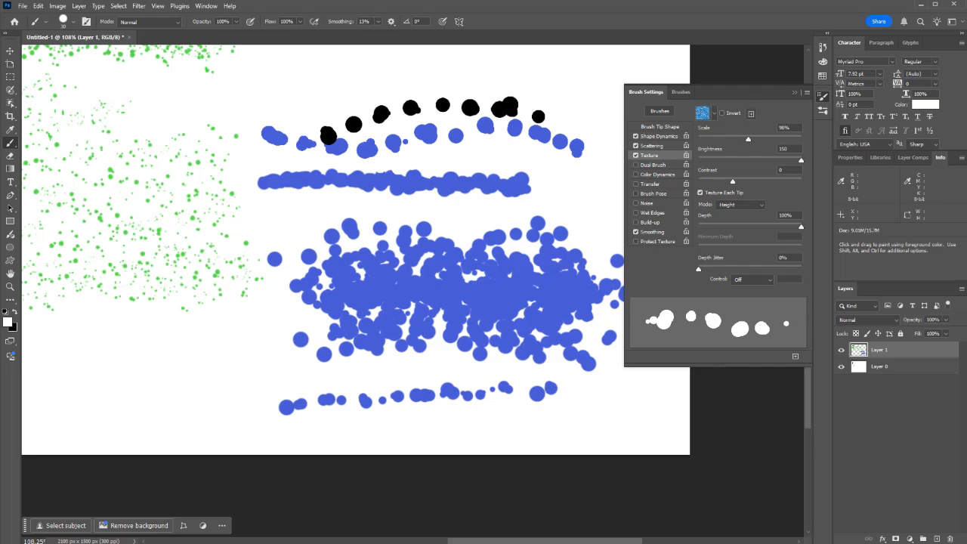
{"action": "left_click_drag", "start_coordinate": [775, 182], "coordinate": [801, 181]}
{"action": "left_click_drag", "start_coordinate": [444, 184], "coordinate": [379, 188]}
{"action": "left_click_drag", "start_coordinate": [445, 184], "coordinate": [521, 186]}
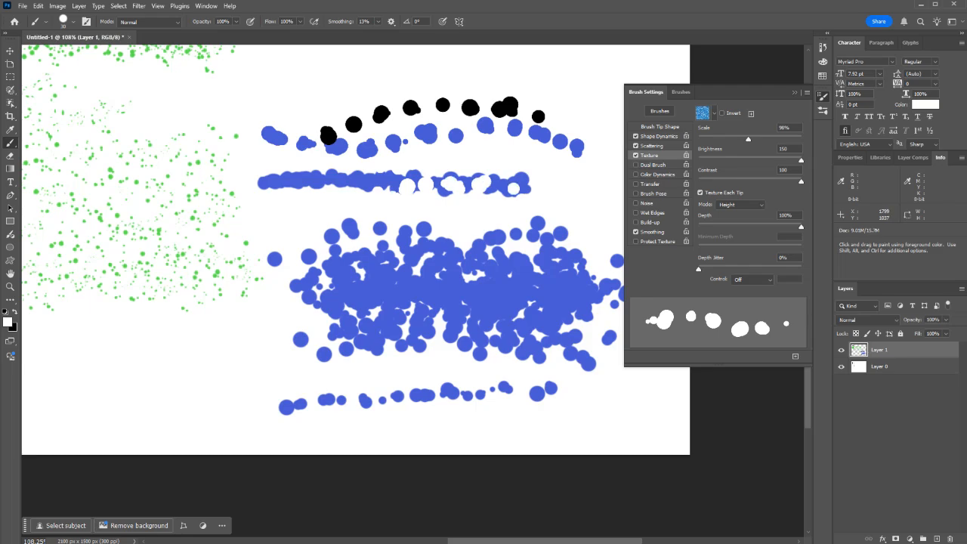
{"action": "key", "text": "x"}
{"action": "mouse_move", "coordinate": [421, 200]}
{"action": "left_mouse_down"}
{"action": "mouse_move", "coordinate": [490, 186]}
{"action": "mouse_move", "coordinate": [545, 196]}
{"action": "mouse_move", "coordinate": [573, 214]}
{"action": "left_mouse_up"}
Step: Set the texture contrast to -37 and scale to 1%, and replace Texture with Dual Brush
{"action": "left_click_drag", "start_coordinate": [800, 181], "coordinate": [706, 181]}
{"action": "left_click_drag", "start_coordinate": [748, 139], "coordinate": [698, 139]}
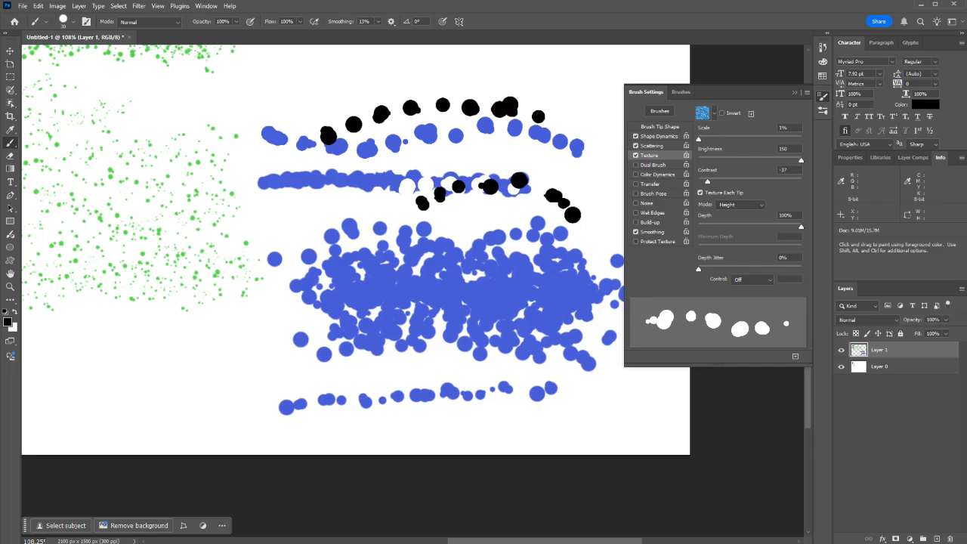
{"action": "left_click", "coordinate": [636, 154]}
{"action": "left_click", "coordinate": [653, 165]}
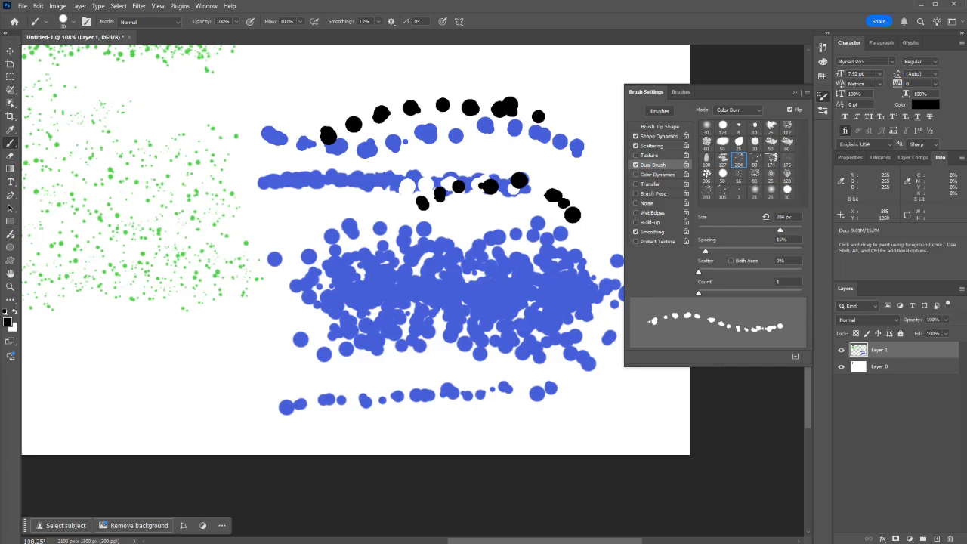
Step: Set the foreground color to blue 3f4bea and swap it into the background color
{"action": "left_click", "coordinate": [7, 321]}
{"action": "left_click", "coordinate": [594, 141]}
{"action": "left_click_drag", "start_coordinate": [637, 144], "coordinate": [594, 110]}
{"action": "left_click", "coordinate": [599, 108]}
{"action": "left_click", "coordinate": [636, 140]}
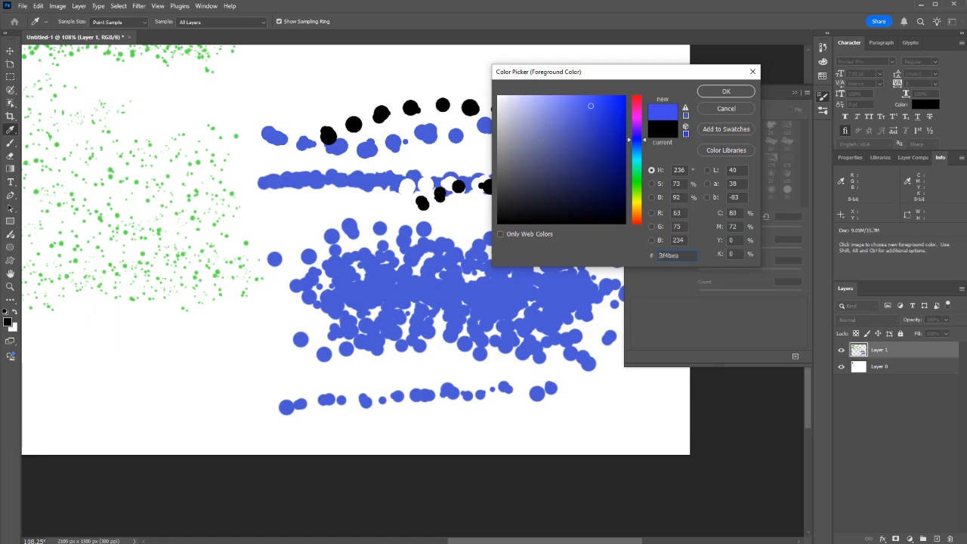
{"action": "left_click", "coordinate": [726, 90]}
{"action": "key", "text": "b"}
Step: Set the foreground color to a bright yellow-green
{"action": "left_click", "coordinate": [8, 322]}
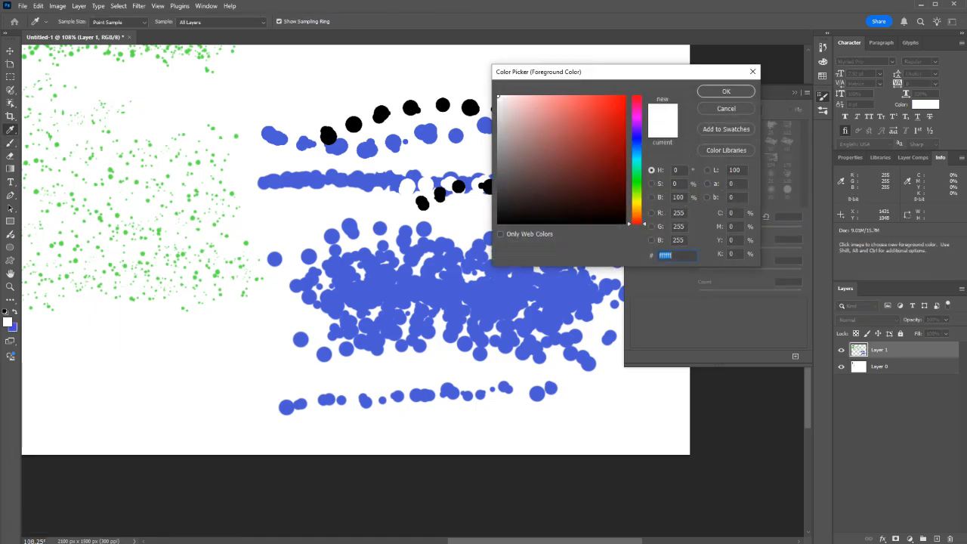
{"action": "left_click_drag", "start_coordinate": [636, 206], "coordinate": [636, 168]}
{"action": "left_click", "coordinate": [584, 108]}
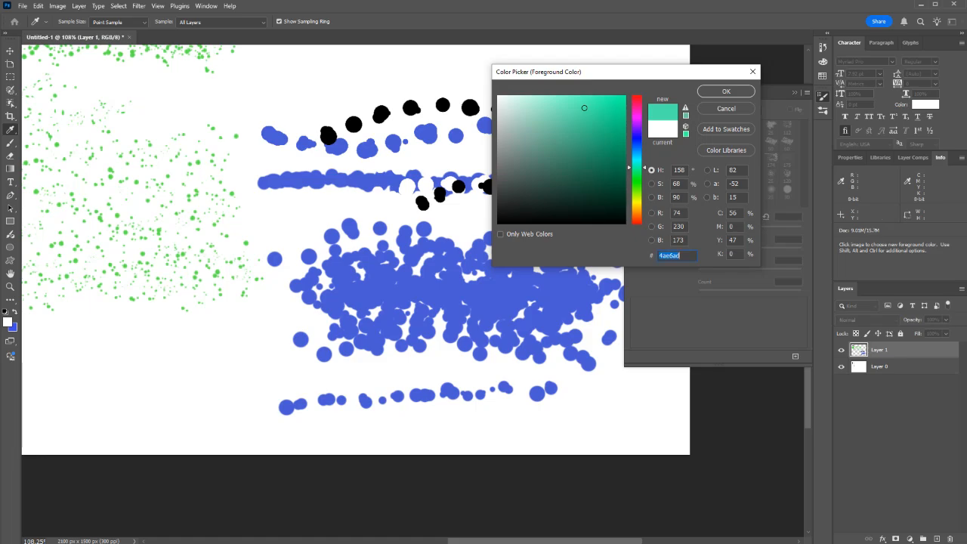
{"action": "left_click", "coordinate": [637, 192]}
{"action": "left_click", "coordinate": [726, 92]}
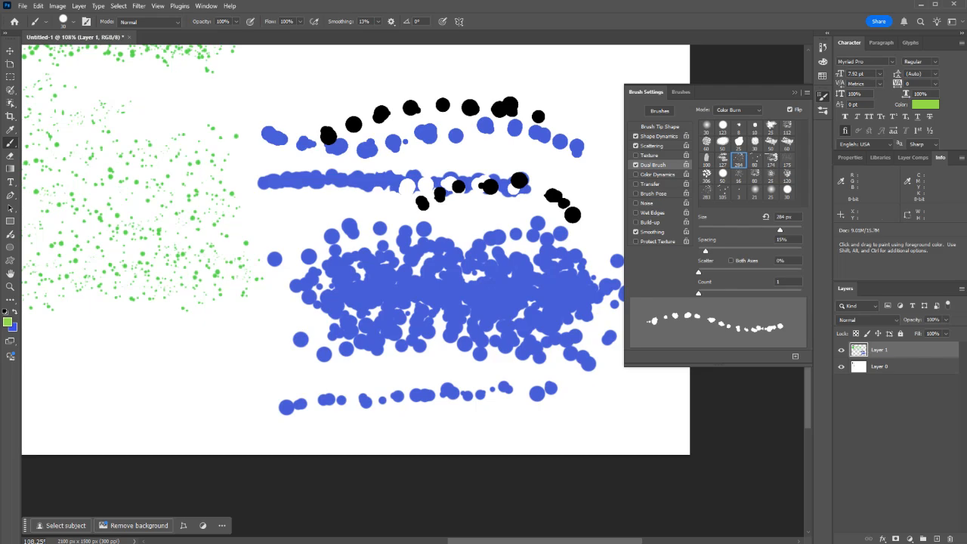
Step: Replace Dual Brush with Color Dynamics applied per tip at 100% foreground/background jitter, and paint green-to-blue dots below the green speckles
{"action": "left_click", "coordinate": [657, 174]}
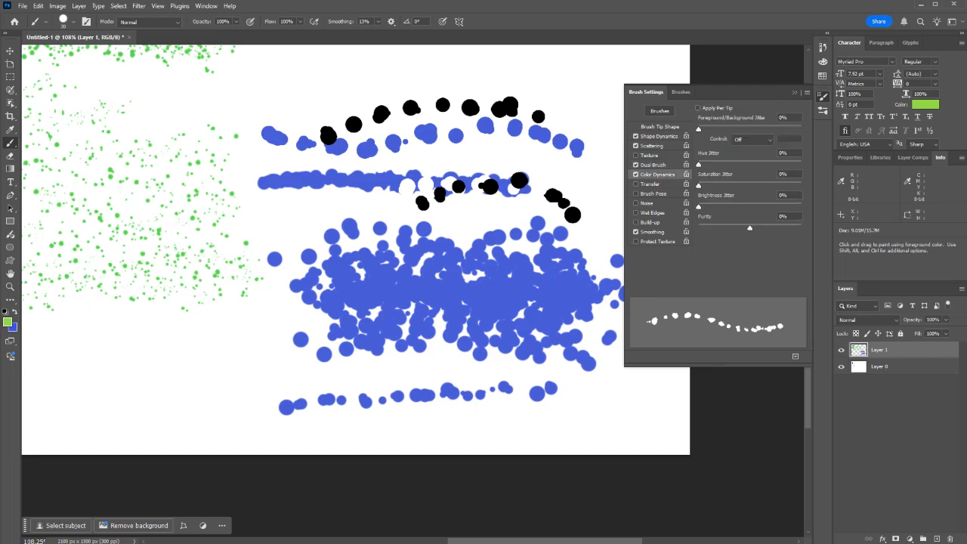
{"action": "left_click", "coordinate": [635, 165]}
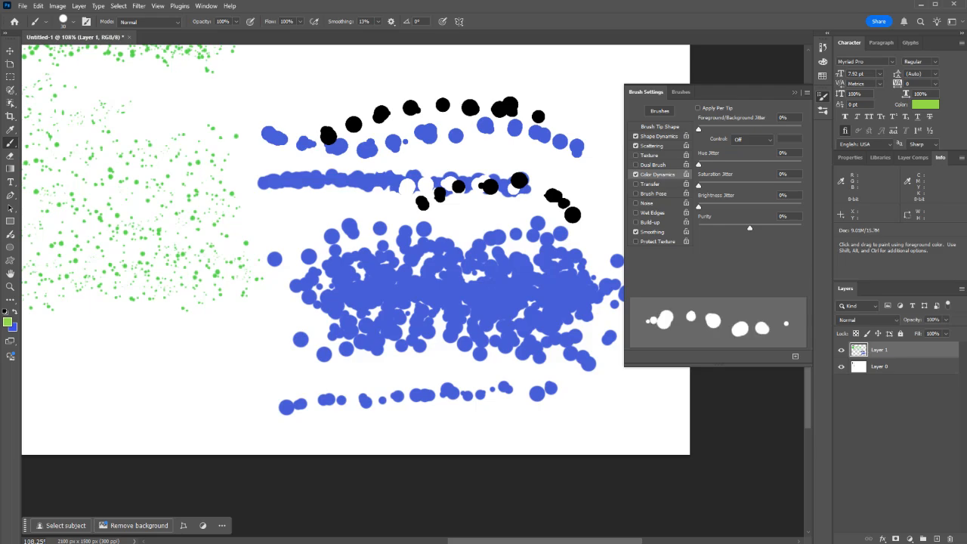
{"action": "left_click", "coordinate": [698, 108]}
{"action": "left_click_drag", "start_coordinate": [697, 129], "coordinate": [800, 129]}
{"action": "mouse_move", "coordinate": [300, 340]}
{"action": "left_mouse_down"}
{"action": "mouse_move", "coordinate": [61, 344]}
{"action": "mouse_move", "coordinate": [204, 370]}
{"action": "mouse_move", "coordinate": [429, 373]}
{"action": "left_mouse_up"}
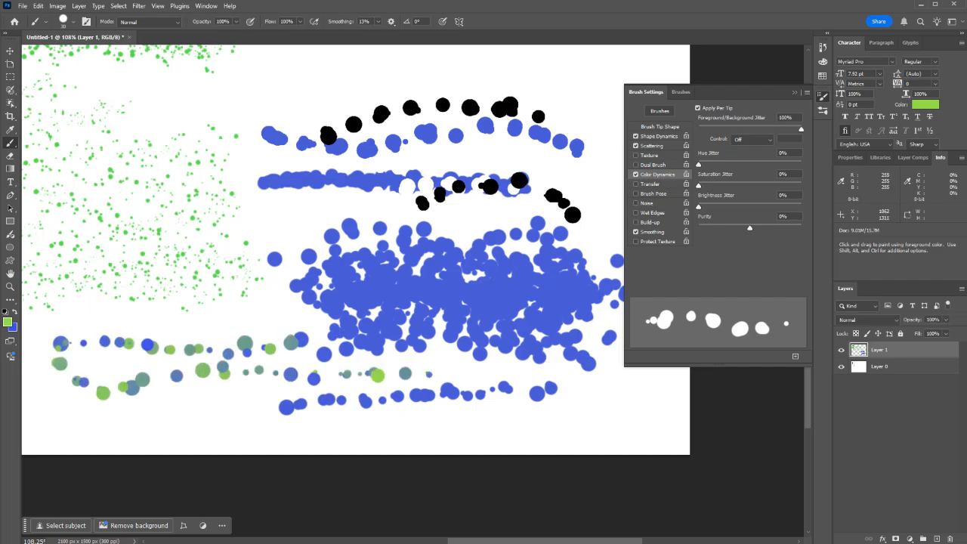
{"action": "mouse_move", "coordinate": [162, 336]}
{"action": "left_mouse_down"}
{"action": "mouse_move", "coordinate": [99, 361]}
{"action": "mouse_move", "coordinate": [320, 365]}
{"action": "mouse_move", "coordinate": [354, 342]}
{"action": "mouse_move", "coordinate": [212, 322]}
{"action": "mouse_move", "coordinate": [174, 381]}
{"action": "mouse_move", "coordinate": [215, 363]}
{"action": "mouse_move", "coordinate": [149, 400]}
{"action": "left_mouse_up"}
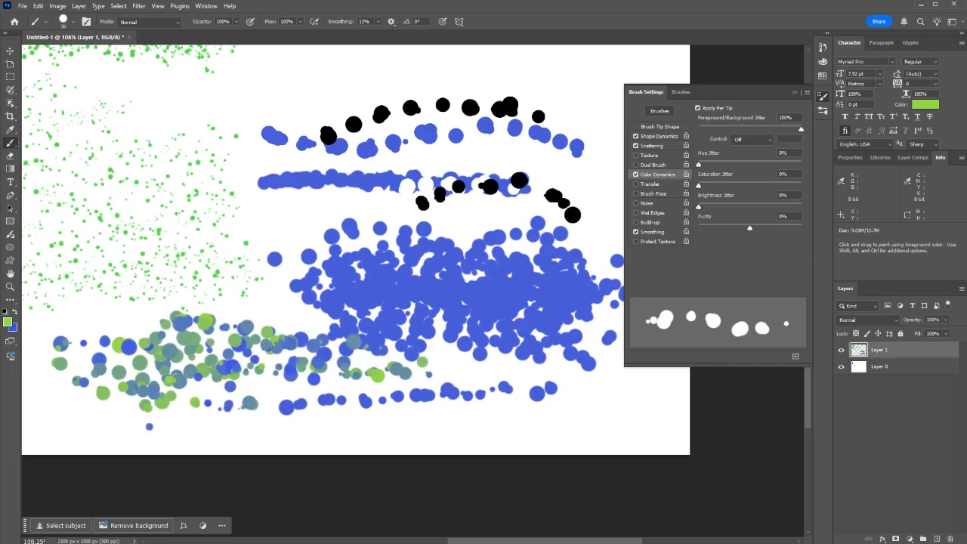
Step: Set the hue jitter to 100% and paint a short run of multicolored dots through the green-blue dots
{"action": "left_click_drag", "start_coordinate": [697, 163], "coordinate": [801, 163]}
{"action": "left_click_drag", "start_coordinate": [246, 354], "coordinate": [105, 365]}
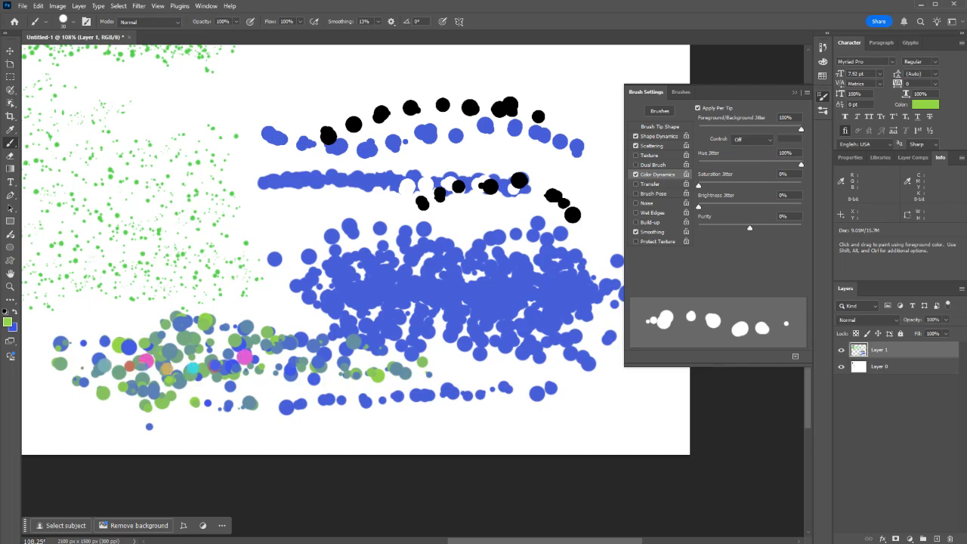
Step: Enlarge the brush to 100 px with 45% spacing and paint a row of large multicolored circles along the canvas's lower edge
{"action": "key", "text": "bracketleft"}
{"action": "key", "text": "bracketleft"}
{"action": "key", "text": "bracketleft"}
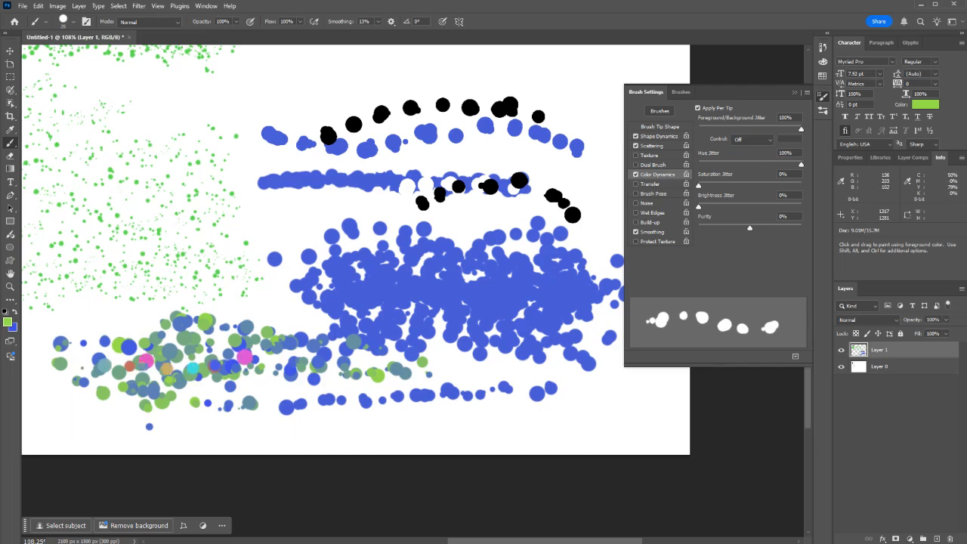
{"action": "key", "text": "bracketright"}
{"action": "key", "text": "bracketright"}
{"action": "key", "text": "bracketright"}
{"action": "key", "text": "bracketright"}
{"action": "key", "text": "bracketright"}
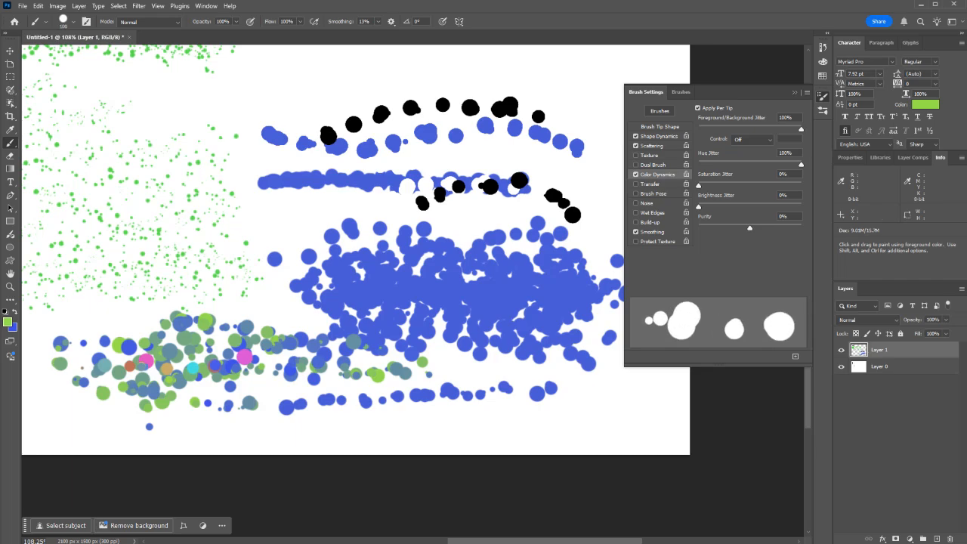
{"action": "left_click", "coordinate": [659, 127]}
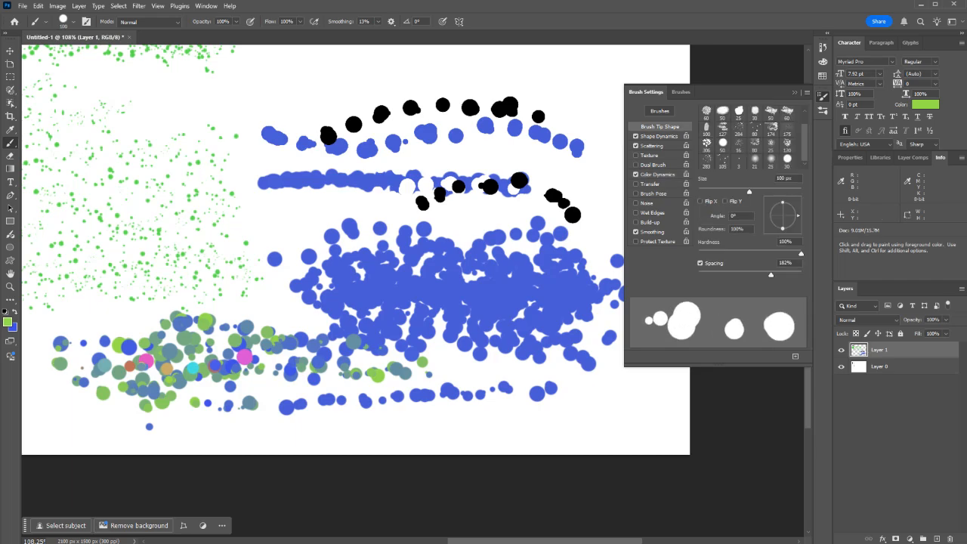
{"action": "left_click_drag", "start_coordinate": [770, 275], "coordinate": [720, 274]}
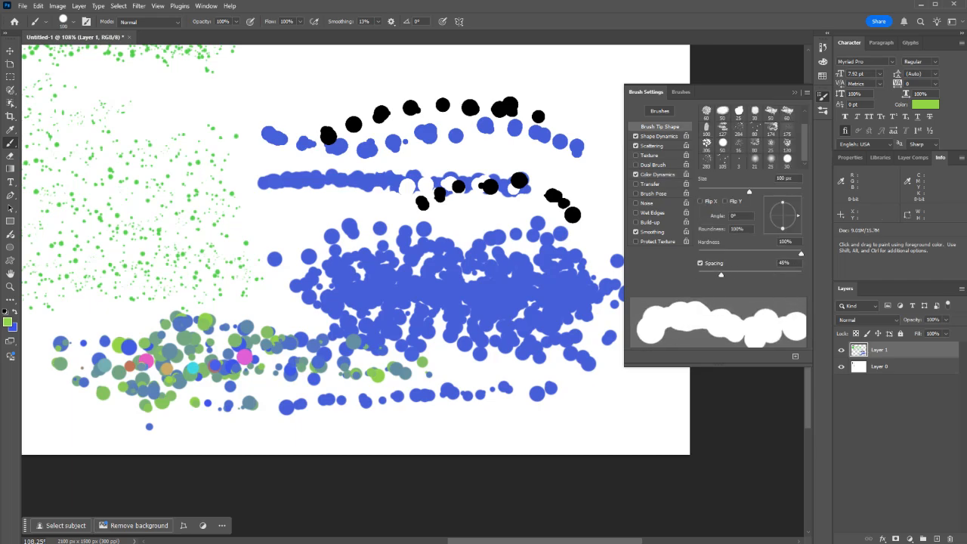
{"action": "mouse_move", "coordinate": [634, 393]}
{"action": "left_mouse_down"}
{"action": "mouse_move", "coordinate": [226, 393]}
{"action": "mouse_move", "coordinate": [56, 404]}
{"action": "left_mouse_up"}
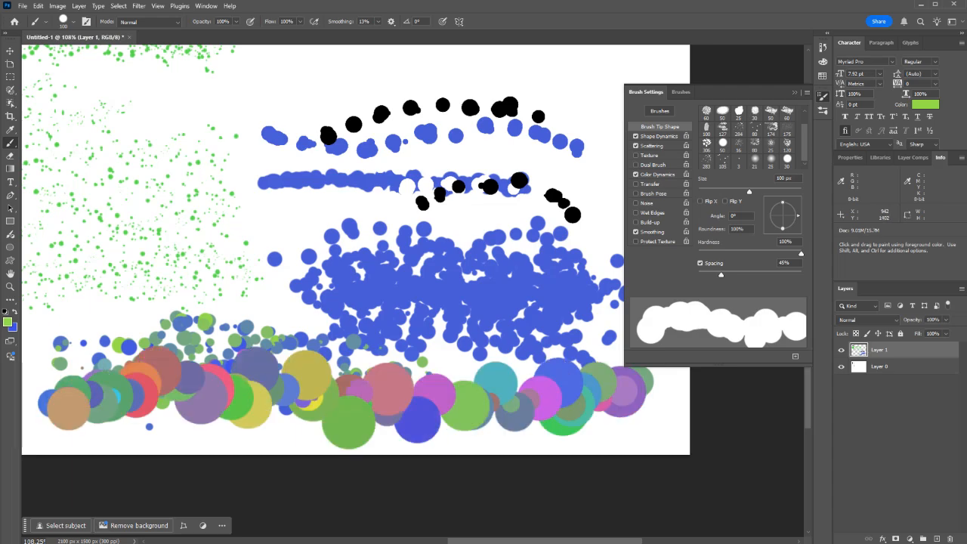
Step: Set the hue jitter to 0% and saturation jitter to 100%, and paint a second row of circles above the multicolored row
{"action": "left_click", "coordinate": [655, 174]}
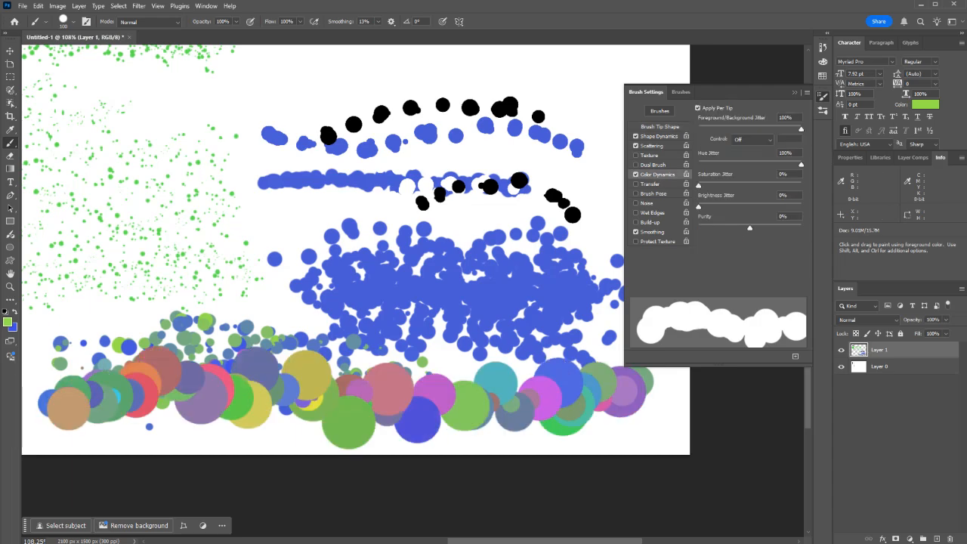
{"action": "left_click_drag", "start_coordinate": [801, 164], "coordinate": [803, 186]}
{"action": "mouse_move", "coordinate": [604, 313]}
{"action": "left_mouse_down"}
{"action": "mouse_move", "coordinate": [362, 317]}
{"action": "mouse_move", "coordinate": [68, 302]}
{"action": "mouse_move", "coordinate": [53, 314]}
{"action": "left_mouse_up"}
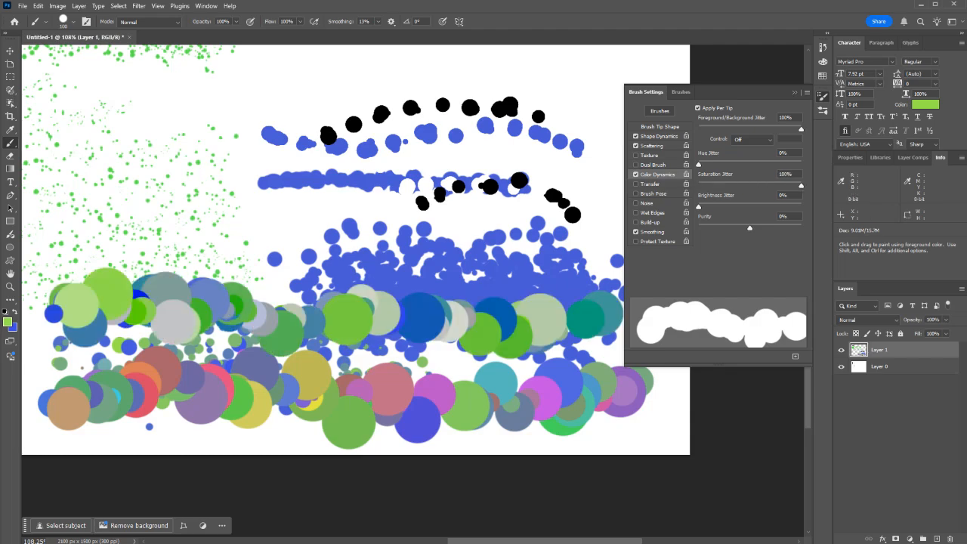
Step: Examine the foreground color's saturation range in the Color Picker without changing the color
{"action": "left_click", "coordinate": [7, 322]}
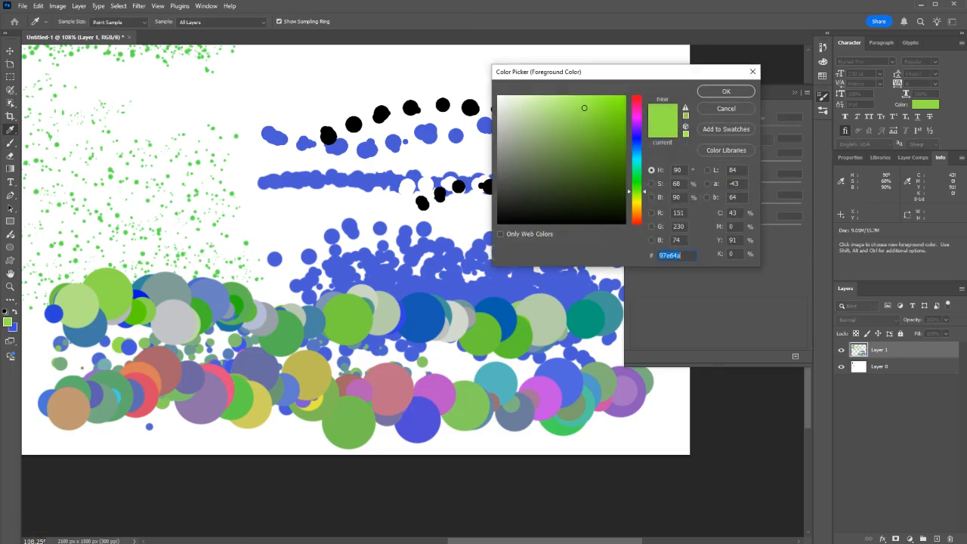
{"action": "left_click", "coordinate": [651, 184]}
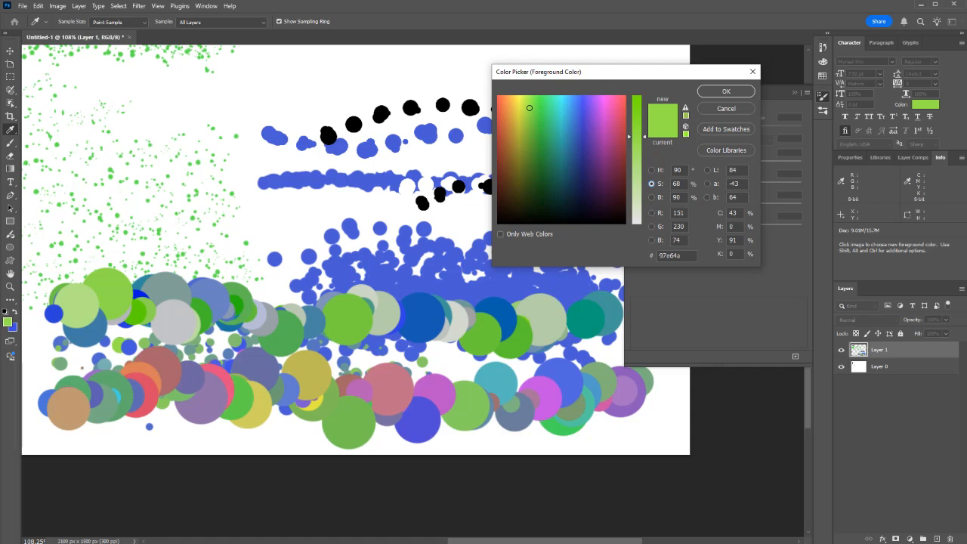
{"action": "left_click", "coordinate": [726, 109]}
Step: Set the saturation jitter to 0% and brightness jitter to 100%, and paint a third row of circles above the others
{"action": "left_click_drag", "start_coordinate": [801, 185], "coordinate": [801, 206]}
{"action": "mouse_move", "coordinate": [615, 261]}
{"action": "left_mouse_down"}
{"action": "mouse_move", "coordinate": [416, 274]}
{"action": "mouse_move", "coordinate": [172, 233]}
{"action": "mouse_move", "coordinate": [68, 240]}
{"action": "left_mouse_up"}
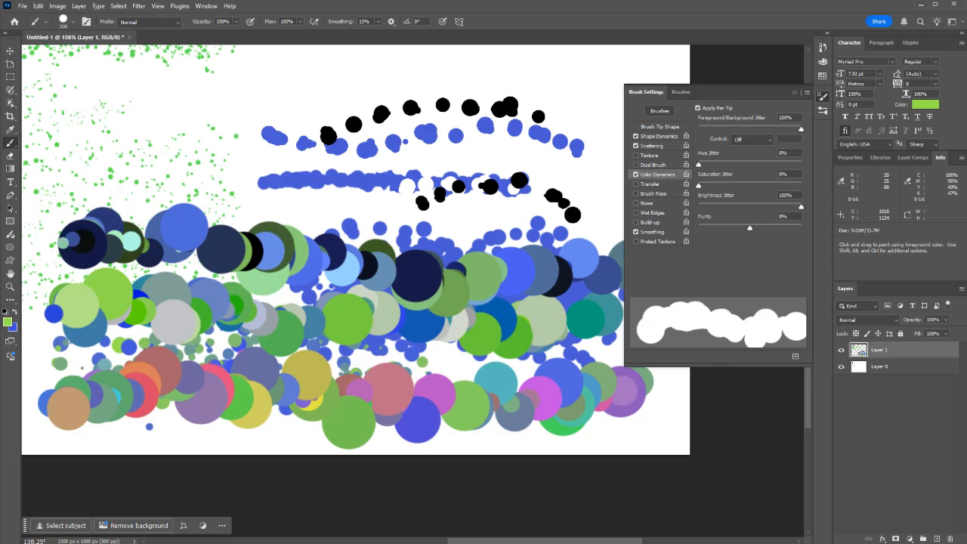
Step: Examine the foreground color's brightness range in the Color Picker without changing the color
{"action": "left_click", "coordinate": [8, 322]}
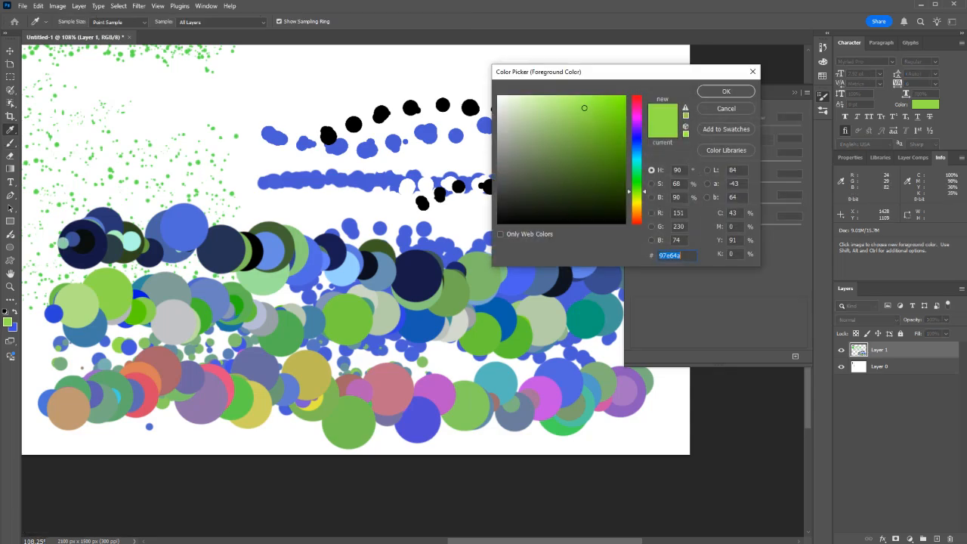
{"action": "left_click", "coordinate": [652, 197]}
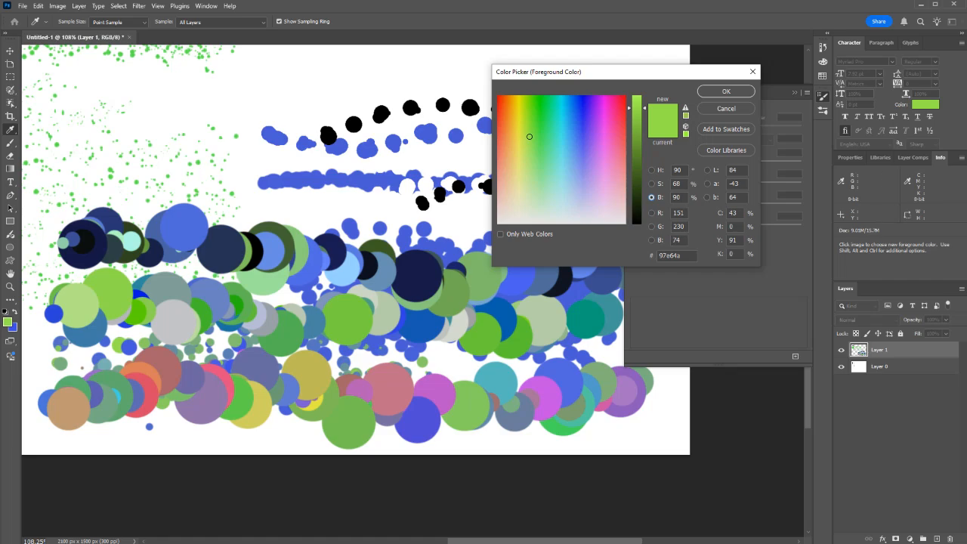
{"action": "left_click", "coordinate": [726, 109]}
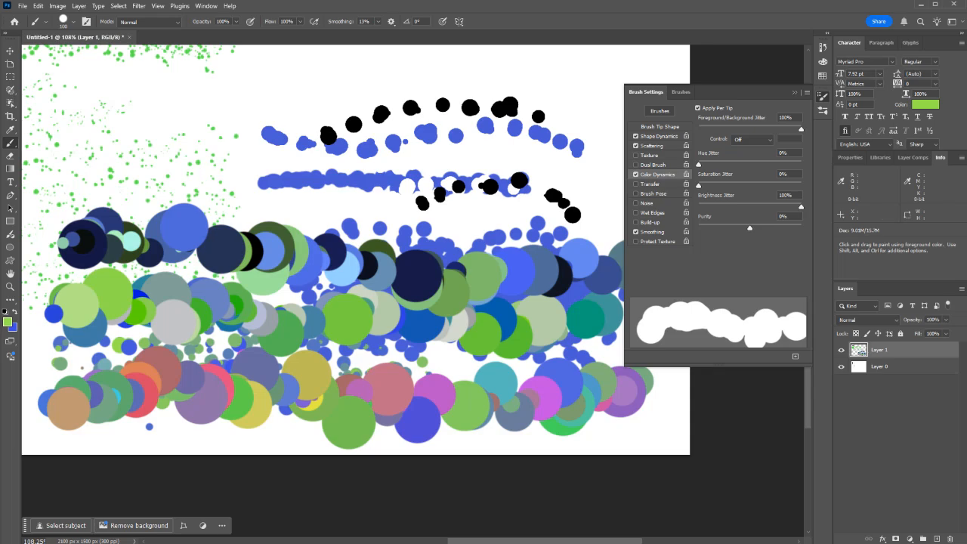
Step: Choose the 306 px leaf brush tip and paint clusters of leaves over the circle rows
{"action": "left_click", "coordinate": [660, 126]}
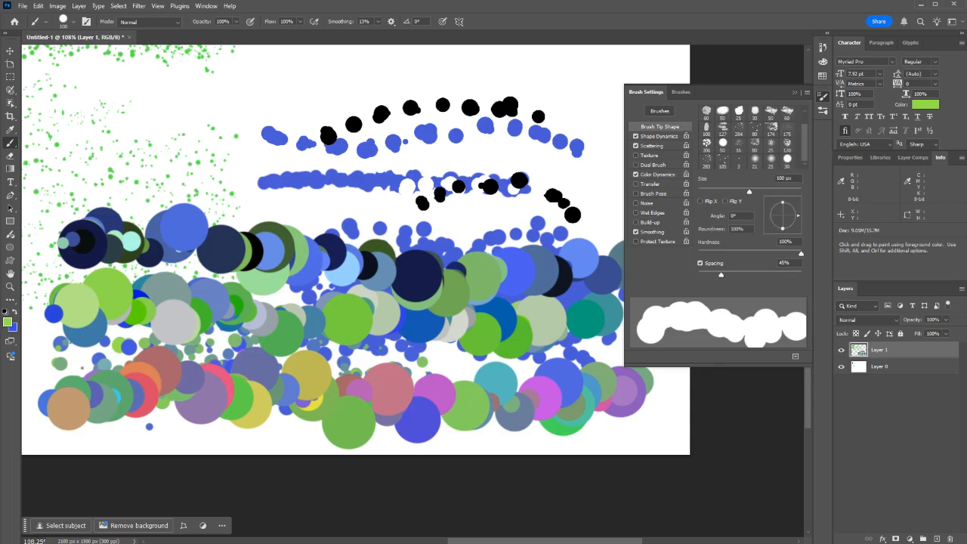
{"action": "scroll", "coordinate": [747, 136], "scroll_direction": "up", "scroll_amount": 1}
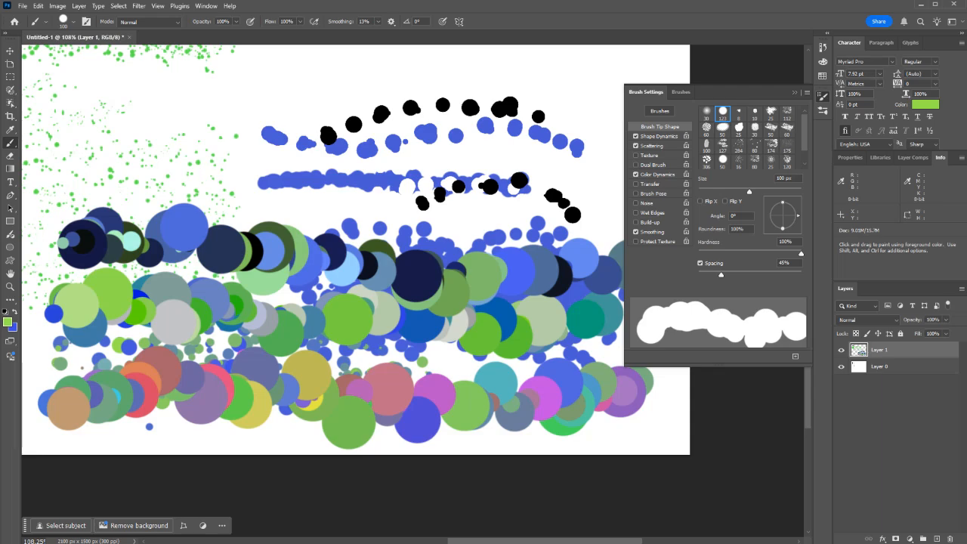
{"action": "left_click", "coordinate": [706, 159]}
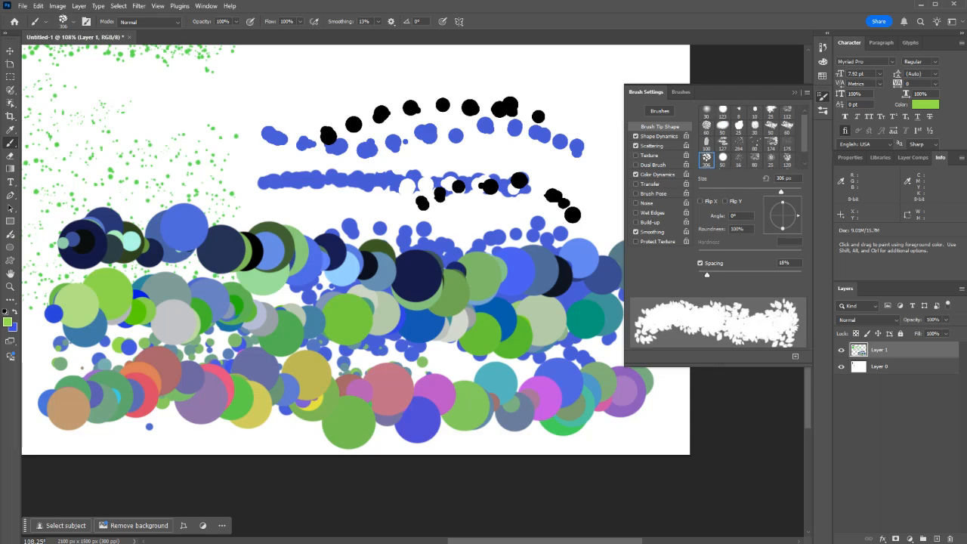
{"action": "mouse_move", "coordinate": [468, 196]}
{"action": "left_mouse_down"}
{"action": "mouse_move", "coordinate": [302, 257]}
{"action": "mouse_move", "coordinate": [113, 355]}
{"action": "left_mouse_up"}
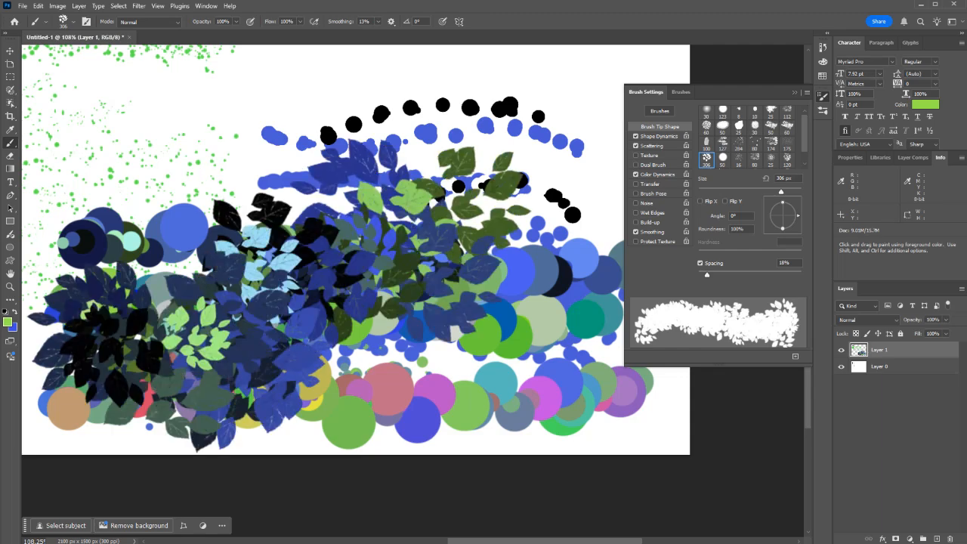
Step: Set the foreground color to golden yellow fcc132
{"action": "left_click", "coordinate": [8, 322]}
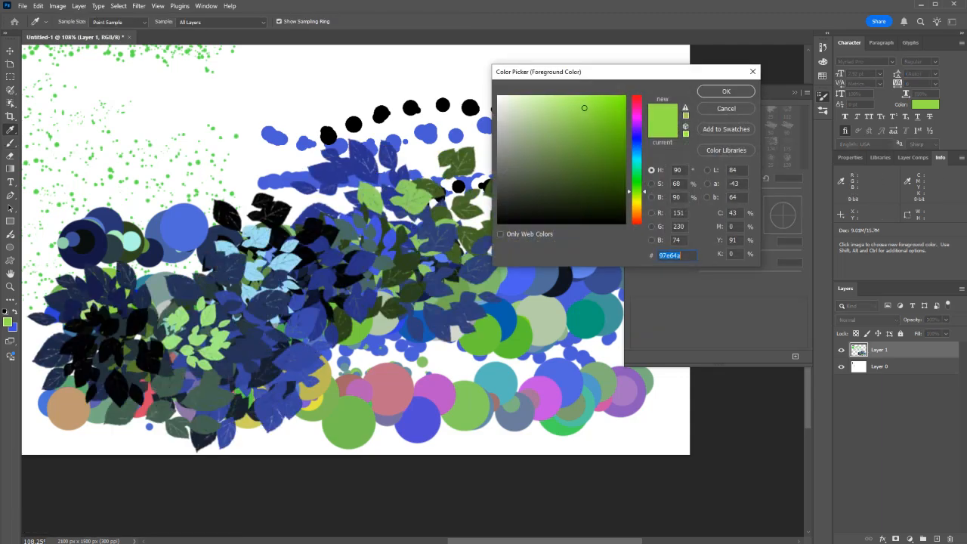
{"action": "type", "text": "f0b322"}
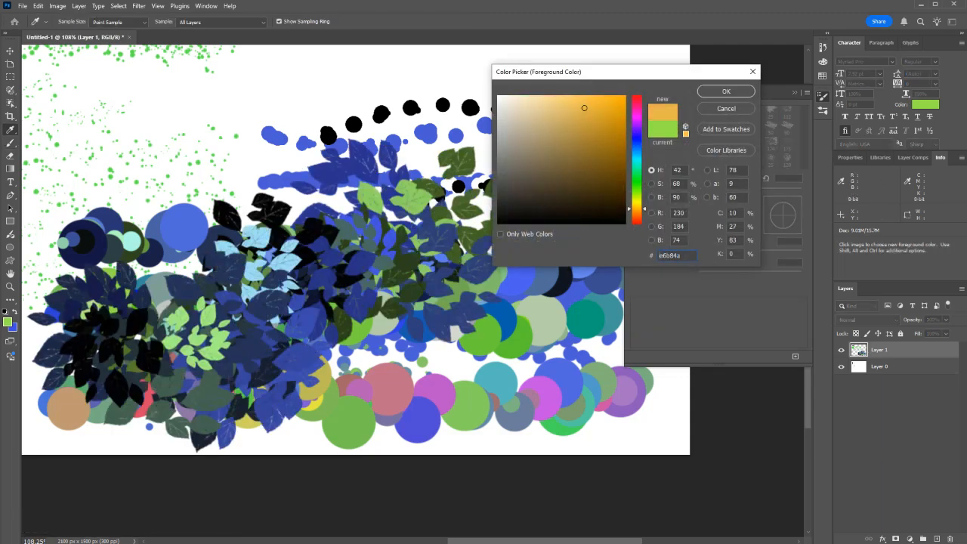
{"action": "key", "text": "Return"}
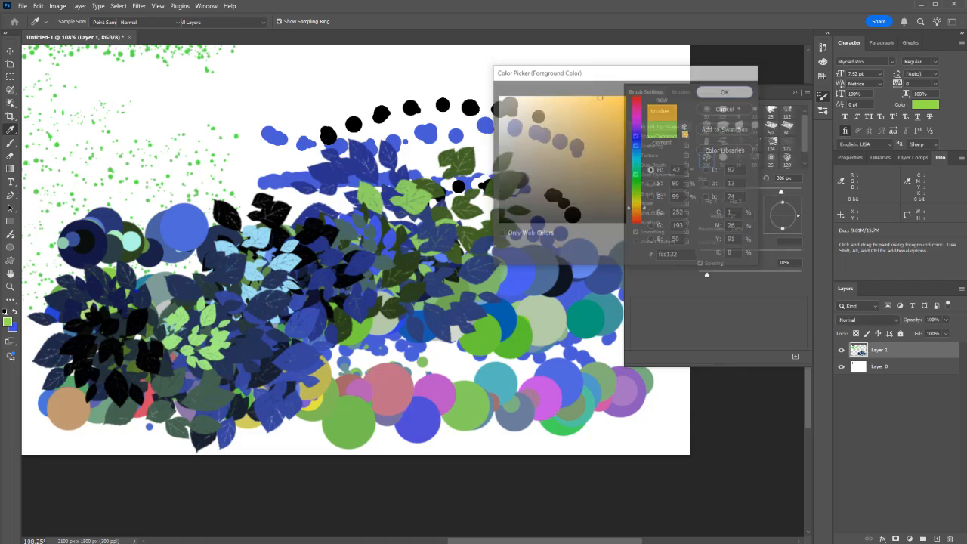
{"action": "key", "text": "b"}
Step: Set the background color to orange e46837
{"action": "left_click", "coordinate": [12, 325]}
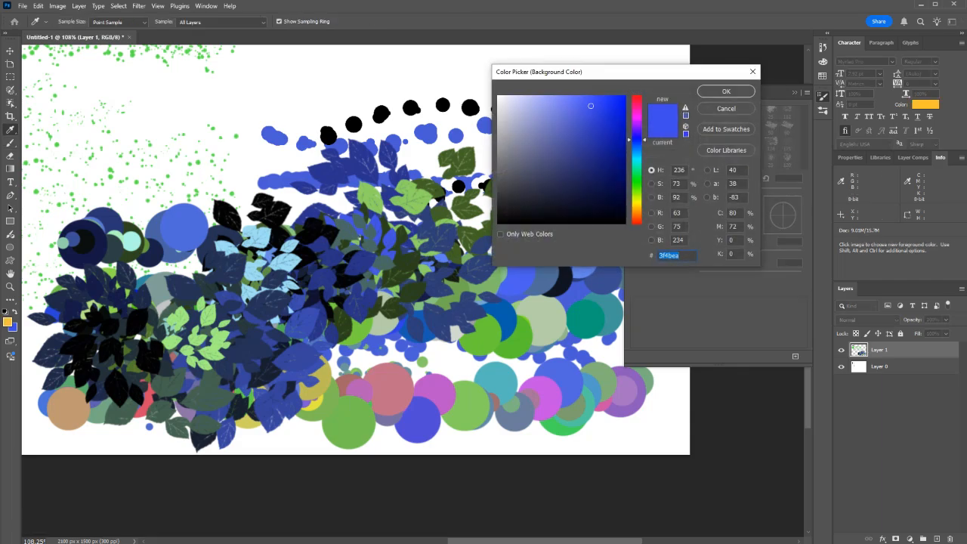
{"action": "type", "text": "db8426"}
{"action": "left_click_drag", "start_coordinate": [636, 213], "coordinate": [636, 218]}
{"action": "left_click_drag", "start_coordinate": [602, 123], "coordinate": [594, 109]}
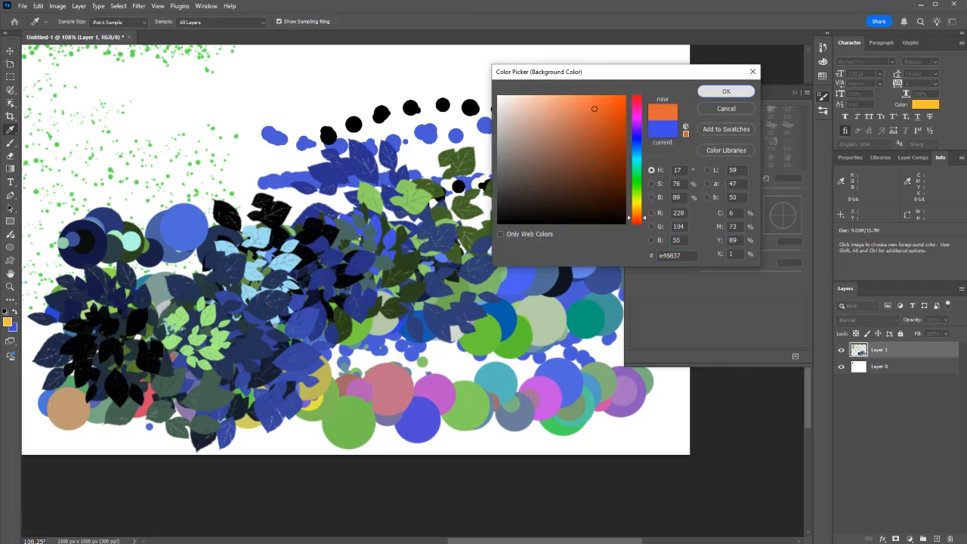
{"action": "left_click", "coordinate": [726, 90]}
Step: Paint dense autumn-colored leaves across the canvas with three broad strokes
{"action": "mouse_move", "coordinate": [498, 317]}
{"action": "left_mouse_down"}
{"action": "mouse_move", "coordinate": [204, 340]}
{"action": "mouse_move", "coordinate": [45, 227]}
{"action": "left_mouse_up"}
{"action": "mouse_move", "coordinate": [115, 249]}
{"action": "left_mouse_down"}
{"action": "mouse_move", "coordinate": [397, 197]}
{"action": "mouse_move", "coordinate": [529, 366]}
{"action": "mouse_move", "coordinate": [216, 378]}
{"action": "mouse_move", "coordinate": [538, 173]}
{"action": "mouse_move", "coordinate": [589, 393]}
{"action": "mouse_move", "coordinate": [76, 393]}
{"action": "mouse_move", "coordinate": [416, 151]}
{"action": "left_mouse_up"}
{"action": "mouse_move", "coordinate": [467, 234]}
{"action": "left_mouse_down"}
{"action": "mouse_move", "coordinate": [268, 215]}
{"action": "mouse_move", "coordinate": [604, 129]}
{"action": "mouse_move", "coordinate": [568, 147]}
{"action": "left_mouse_up"}
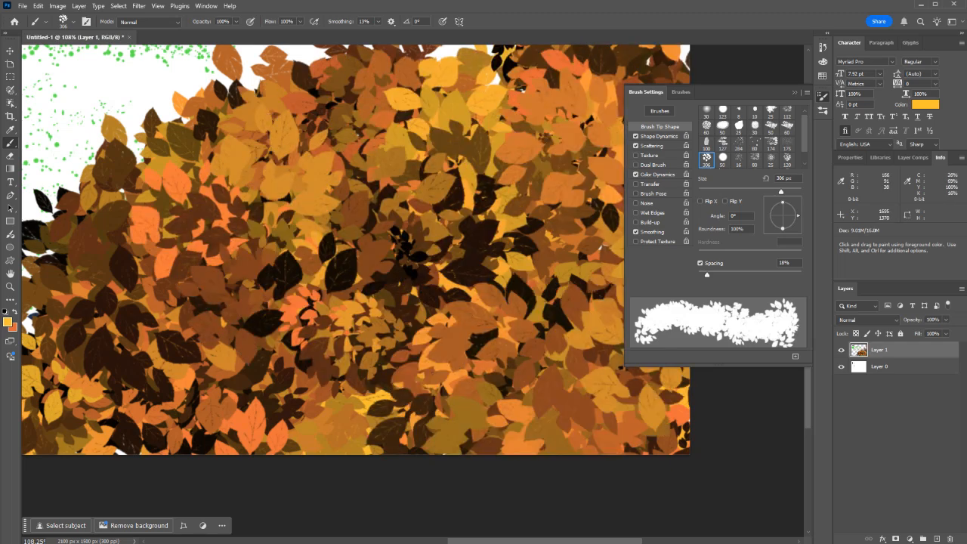
Step: Revert the document history to the state before the autumn leaf strokes
{"action": "key", "text": "ctrl+z"}
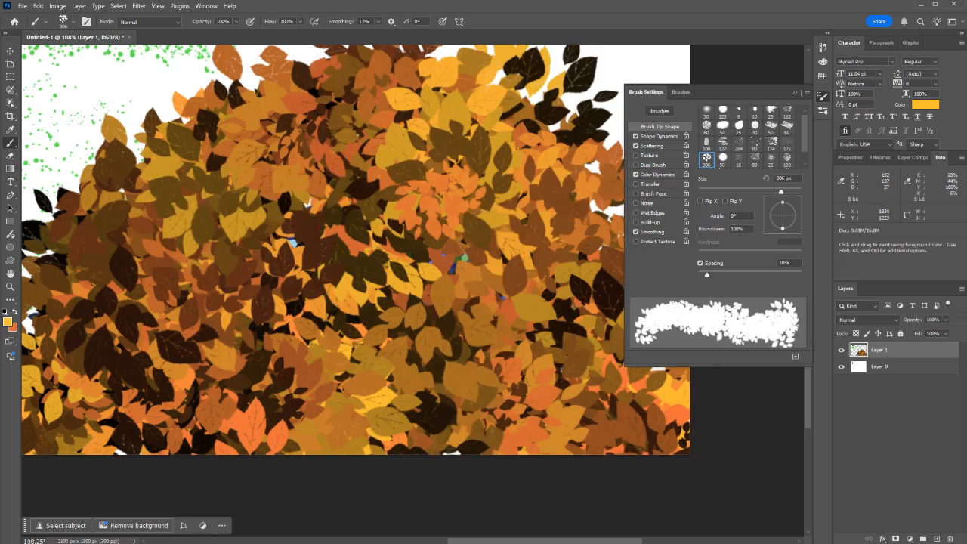
{"action": "left_click", "coordinate": [823, 46]}
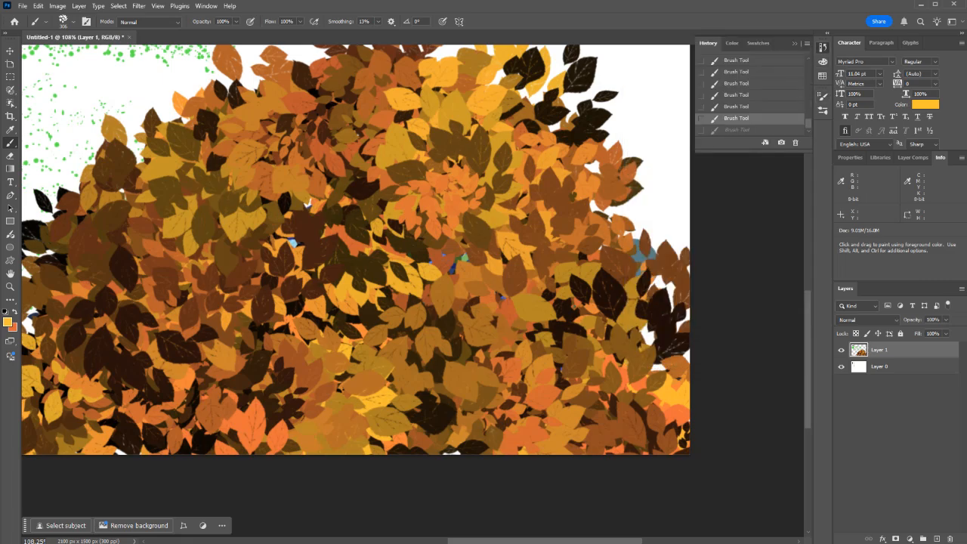
{"action": "left_click", "coordinate": [737, 95]}
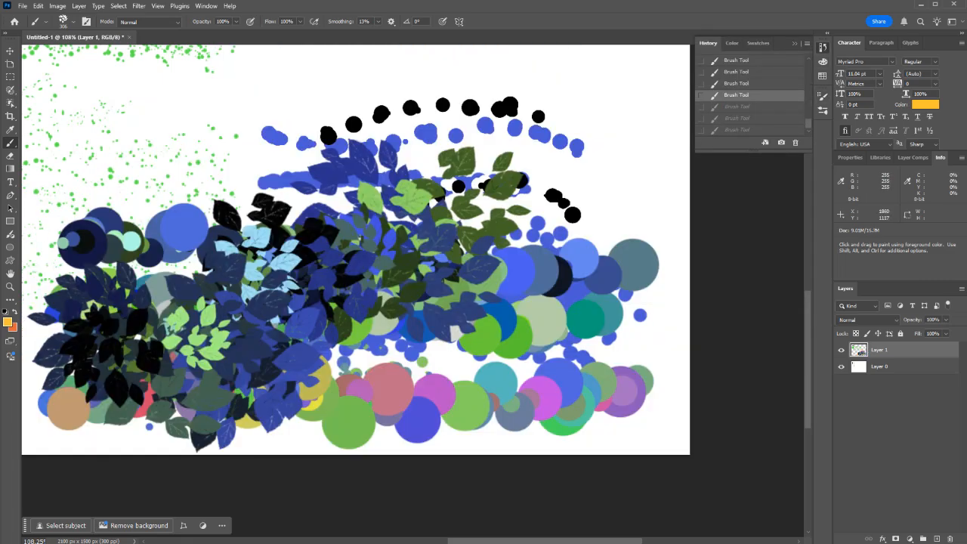
Step: Select the white background layer, Layer 0, using the Move tool
{"action": "scroll", "coordinate": [355, 250], "scroll_direction": "up", "scroll_amount": 5}
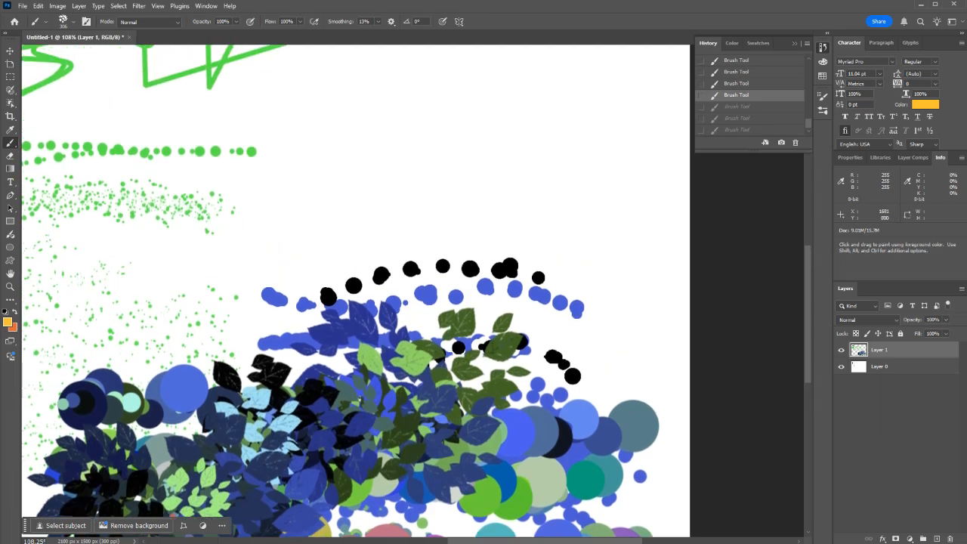
{"action": "key", "text": "v"}
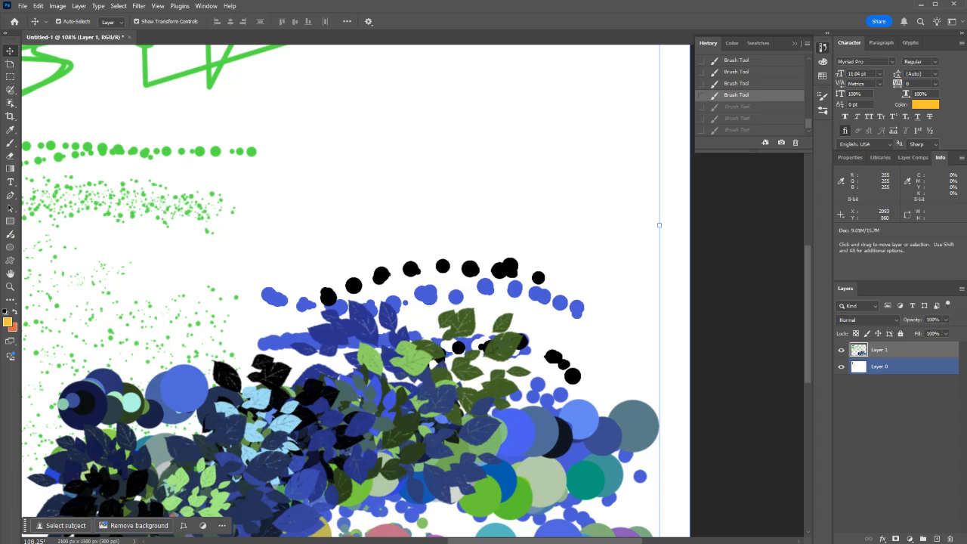
{"action": "scroll", "coordinate": [655, 297], "scroll_direction": "down", "scroll_amount": 13}
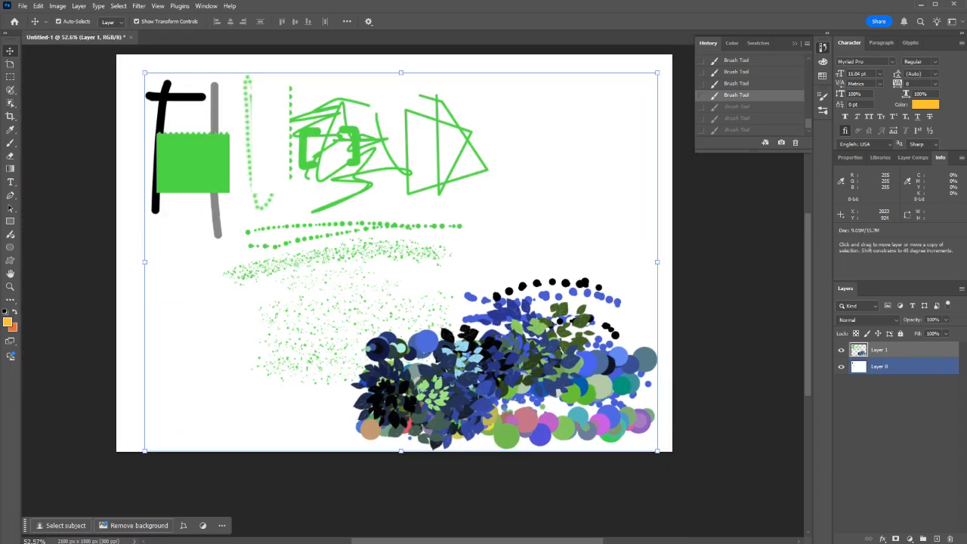
{"action": "scroll", "coordinate": [450, 348], "scroll_direction": "up", "scroll_amount": 3}
{"action": "scroll", "coordinate": [451, 348], "scroll_direction": "up", "scroll_amount": 3}
{"action": "left_click", "coordinate": [581, 231]}
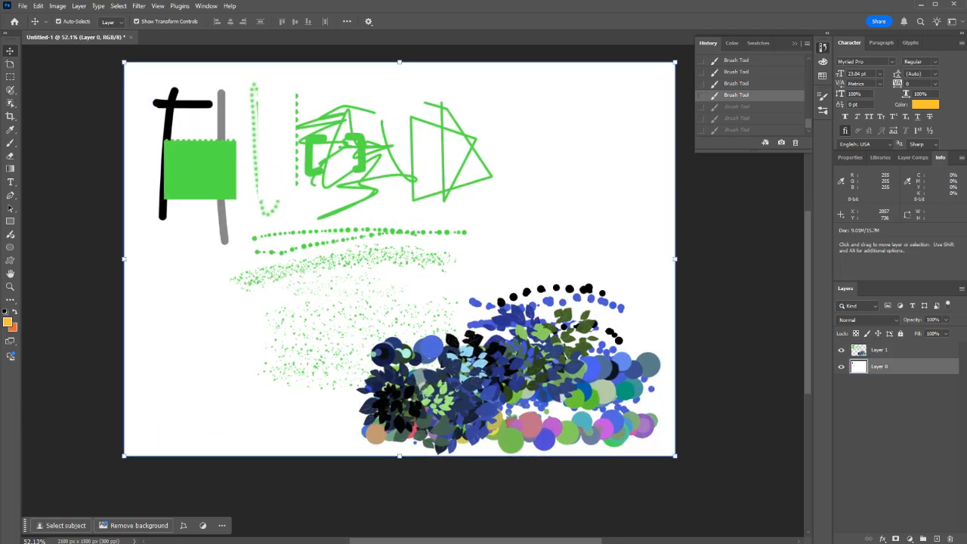
Step: Move the painted strokes on Layer 1 upward and slightly to the left
{"action": "left_click", "coordinate": [718, 227]}
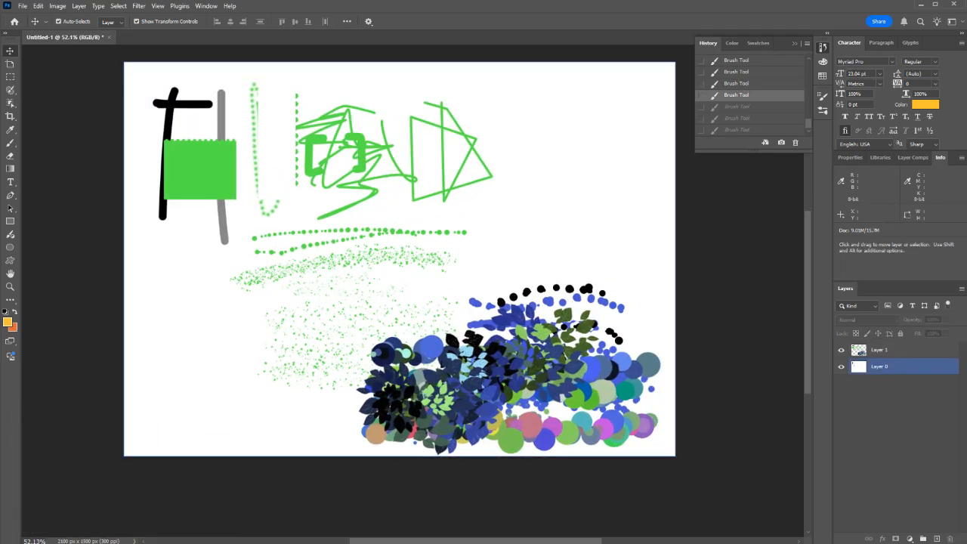
{"action": "left_click", "coordinate": [716, 234]}
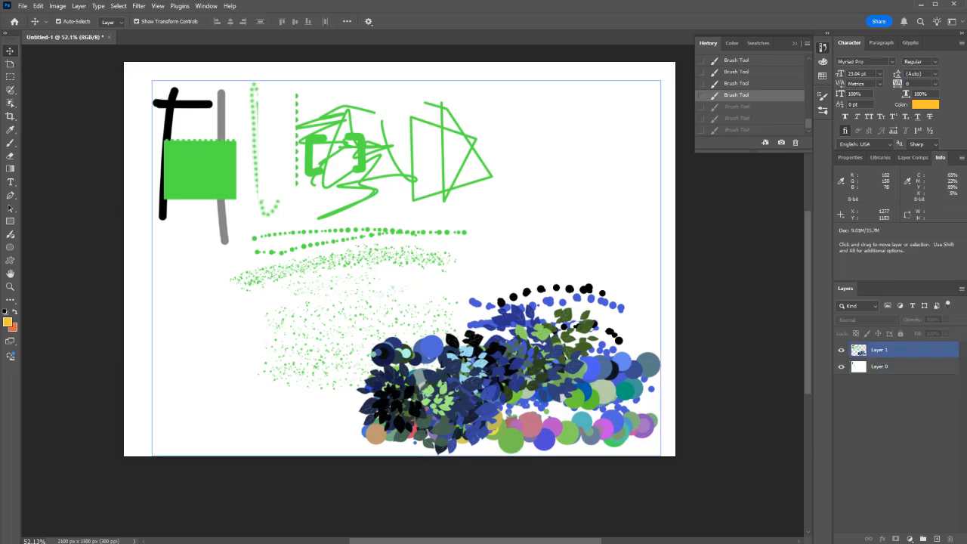
{"action": "left_click", "coordinate": [199, 181]}
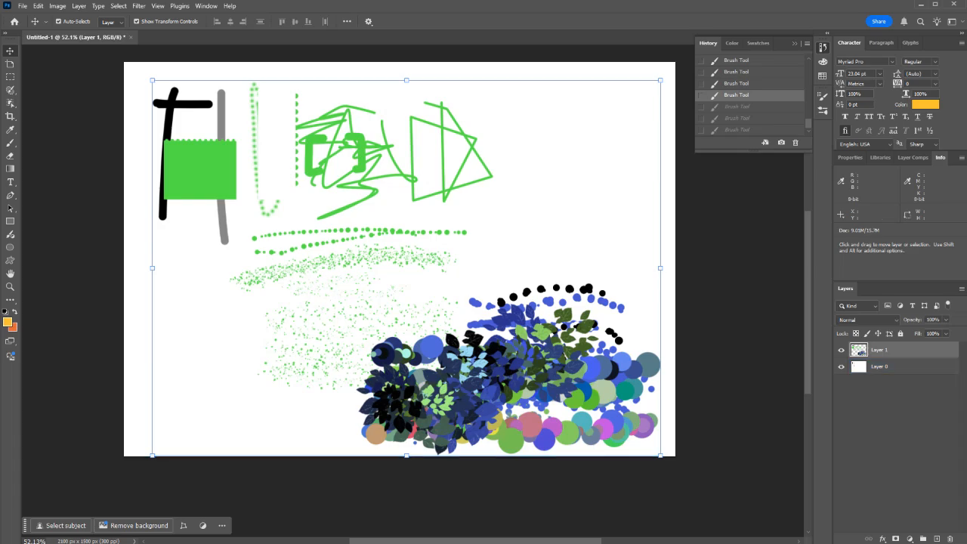
{"action": "left_click_drag", "start_coordinate": [529, 351], "coordinate": [505, 300]}
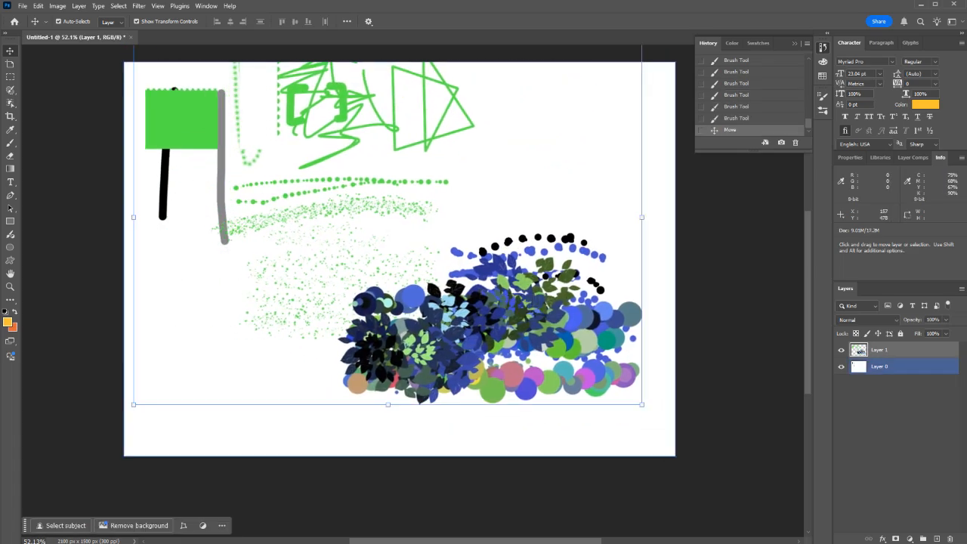
Step: Try to move the contents of Layer 0 down and to the right, and undo the move
{"action": "left_click", "coordinate": [180, 165]}
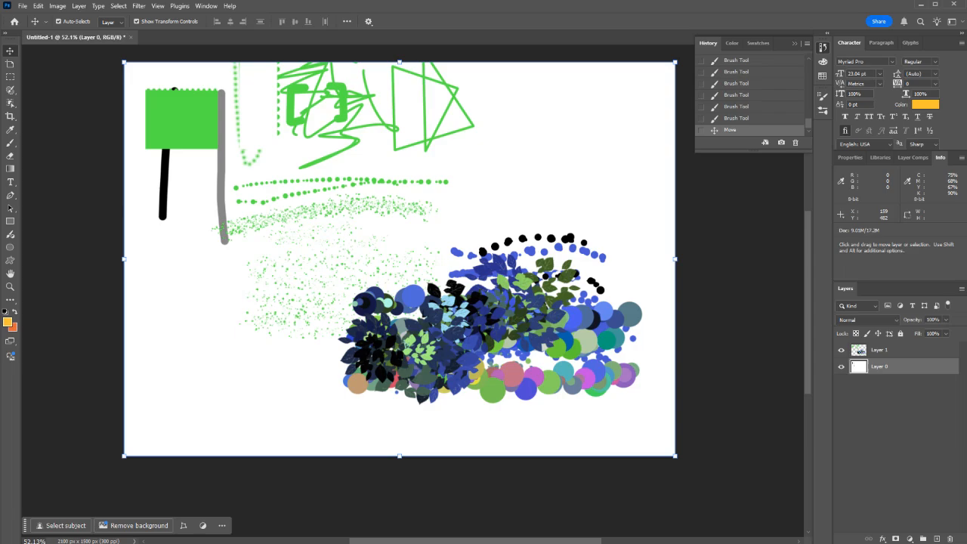
{"action": "left_click_drag", "start_coordinate": [180, 164], "coordinate": [232, 215]}
{"action": "key", "text": "ctrl+z"}
Step: Move the painted strokes on Layer 1 back down within the canvas and deselect the layer
{"action": "left_click", "coordinate": [860, 351]}
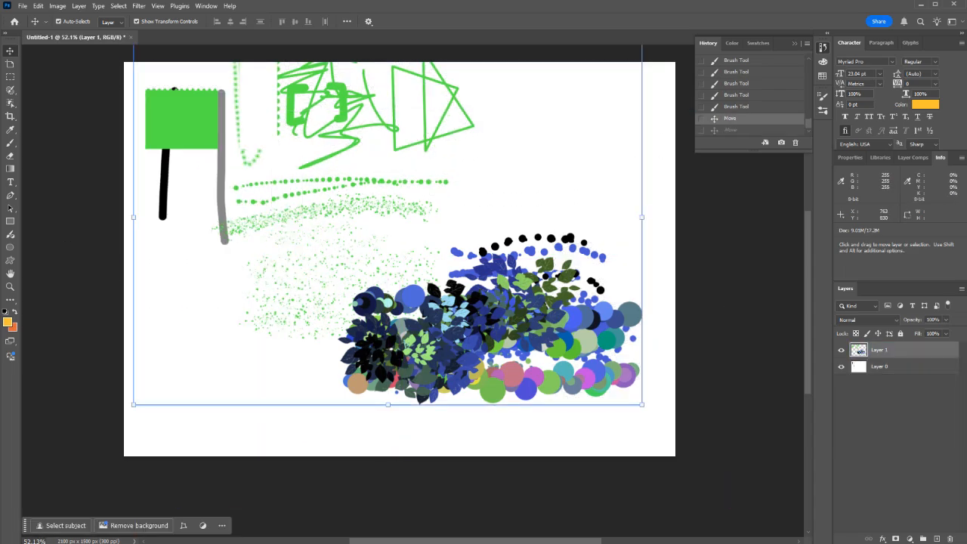
{"action": "left_click_drag", "start_coordinate": [189, 89], "coordinate": [194, 155]}
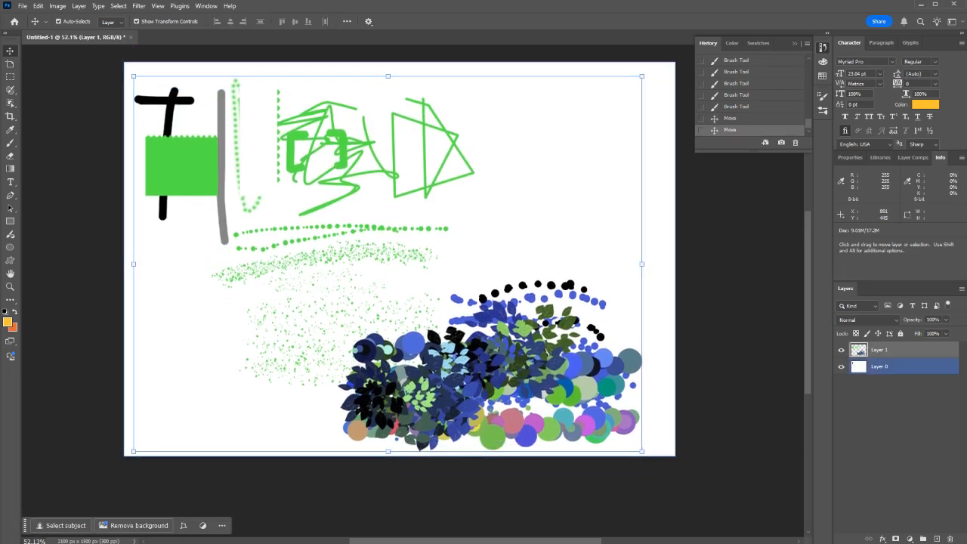
{"action": "left_click", "coordinate": [893, 434]}
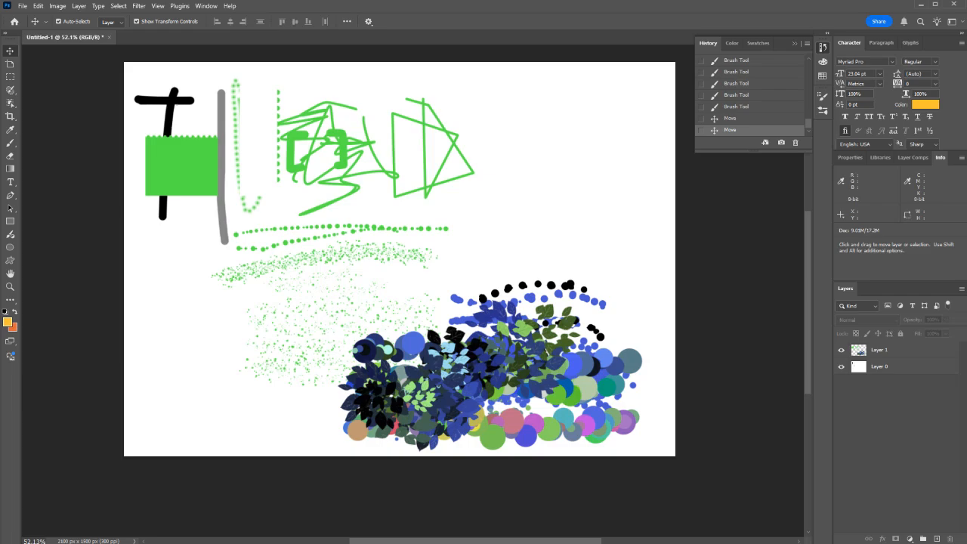
Step: Select the entire canvas area with the Rectangular Marquee and delete everything painted on Layer 1
{"action": "left_click", "coordinate": [859, 351]}
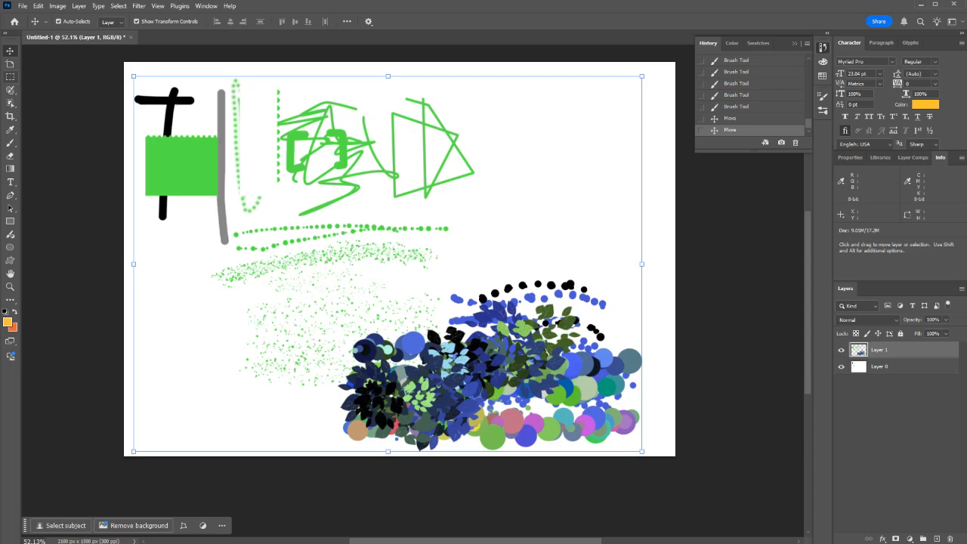
{"action": "left_click", "coordinate": [10, 77]}
{"action": "left_click_drag", "start_coordinate": [120, 59], "coordinate": [793, 521]}
{"action": "key", "text": "Delete"}
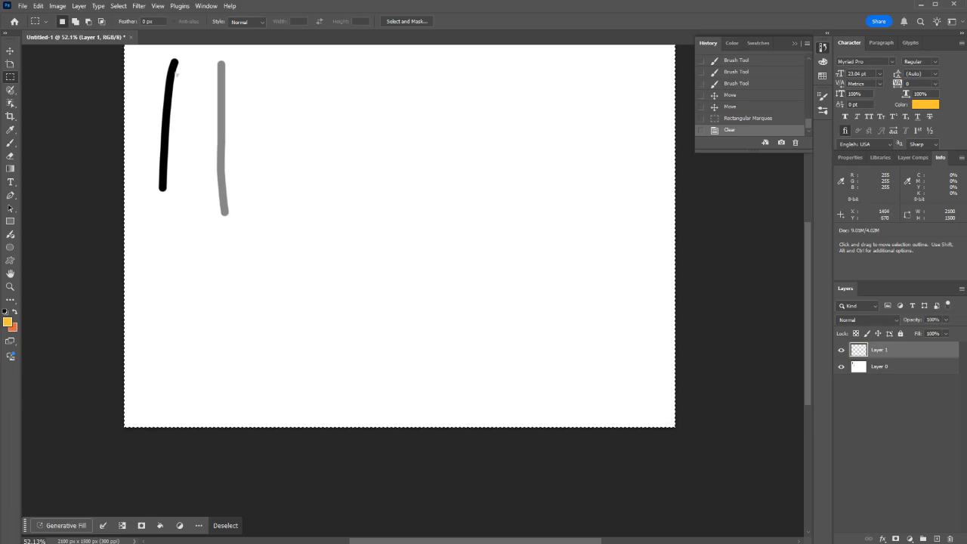
Step: Delete all contents of Layer 0, including the white background, and remove the selection
{"action": "left_click", "coordinate": [891, 366]}
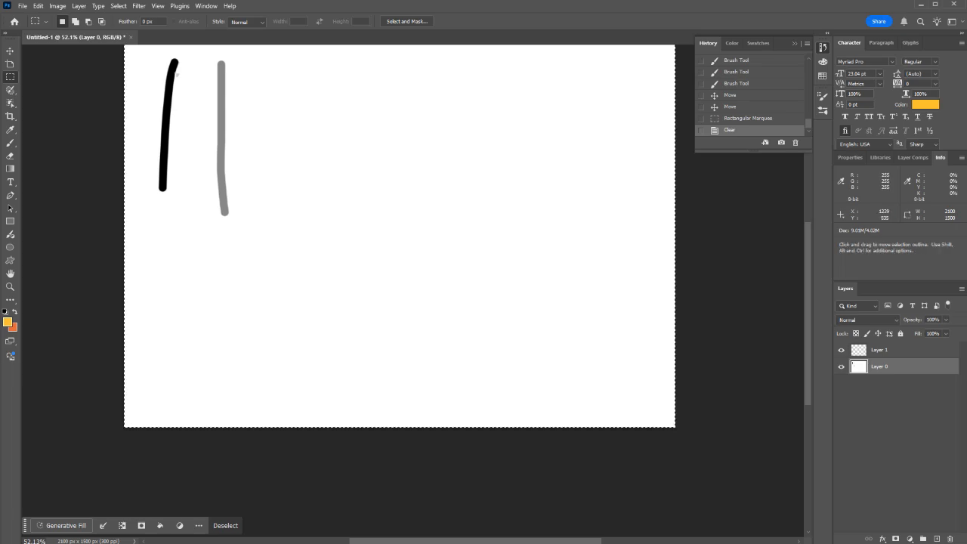
{"action": "scroll", "coordinate": [665, 103], "scroll_direction": "up", "scroll_amount": 1}
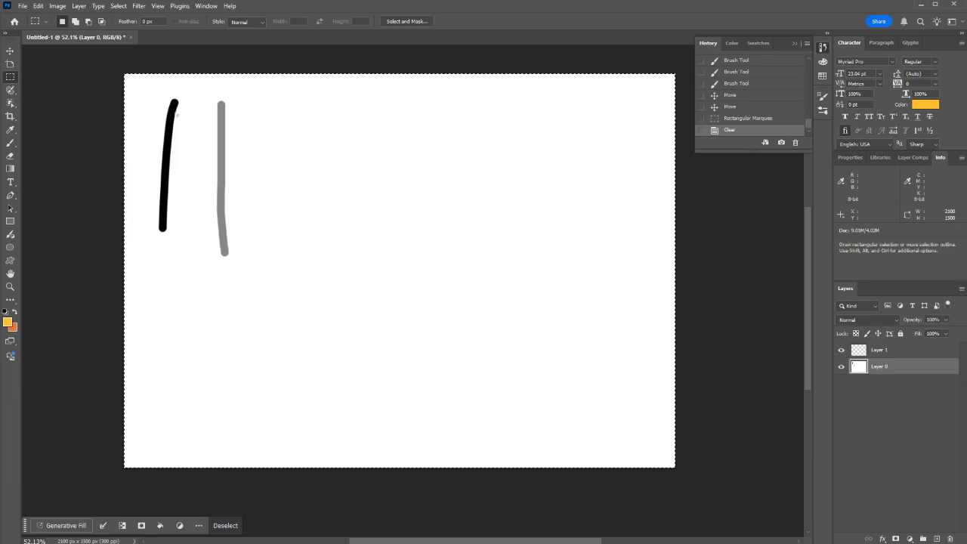
{"action": "key", "text": "Delete"}
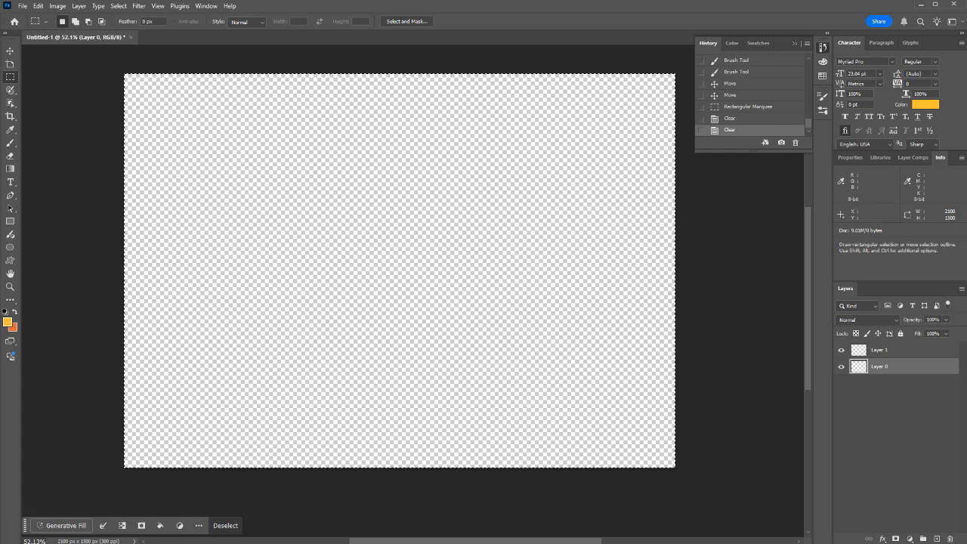
{"action": "key", "text": "ctrl+d"}
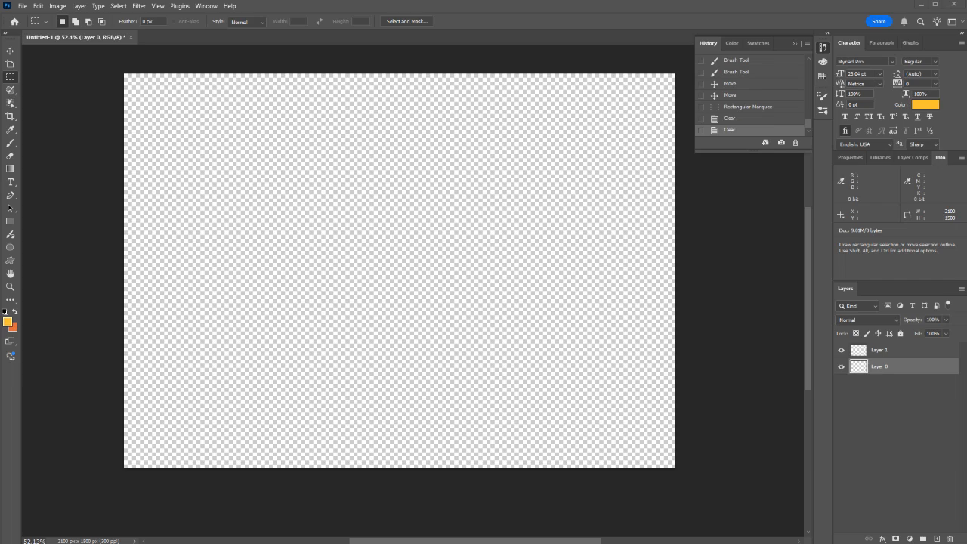
Step: Paste the copied puppy-in-a-cup photo onto Layer 0 and reset the foreground and background colors to default
{"action": "key", "text": "ctrl+v"}
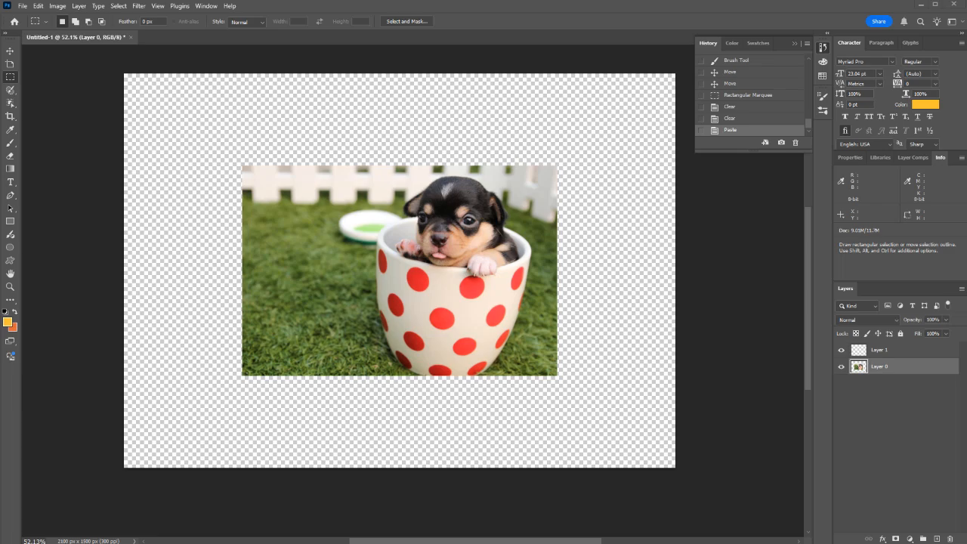
{"action": "scroll", "coordinate": [434, 320], "scroll_direction": "up", "scroll_amount": 1}
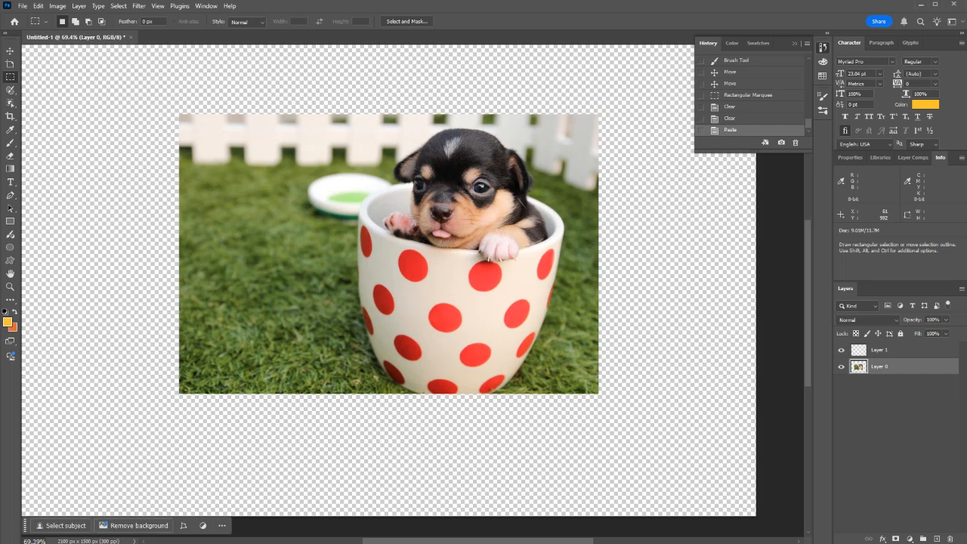
{"action": "key", "text": "d"}
Step: Look through the marquee, Selection Brush and Object Selection tools, and activate the Magic Wand tool
{"action": "key", "text": "w"}
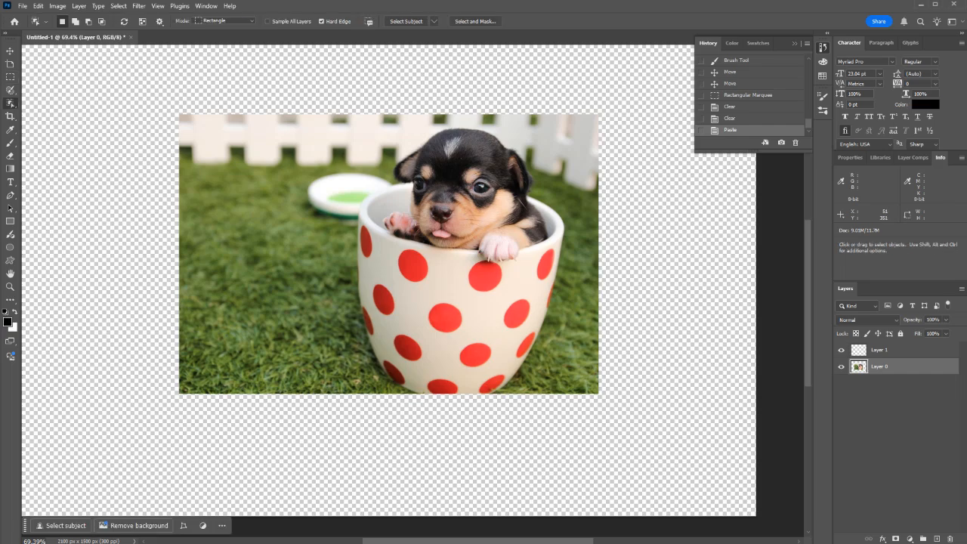
{"action": "key", "text": "m"}
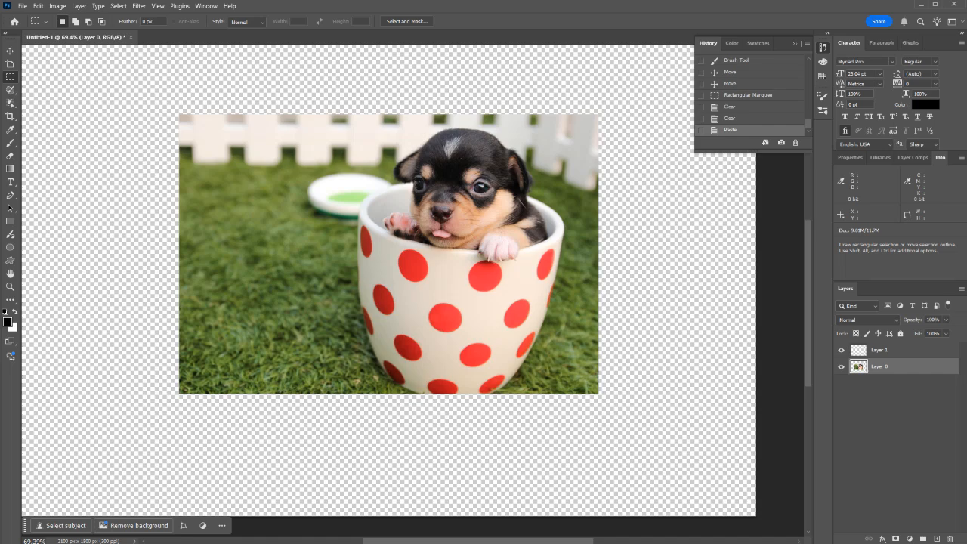
{"action": "left_click", "coordinate": [10, 90]}
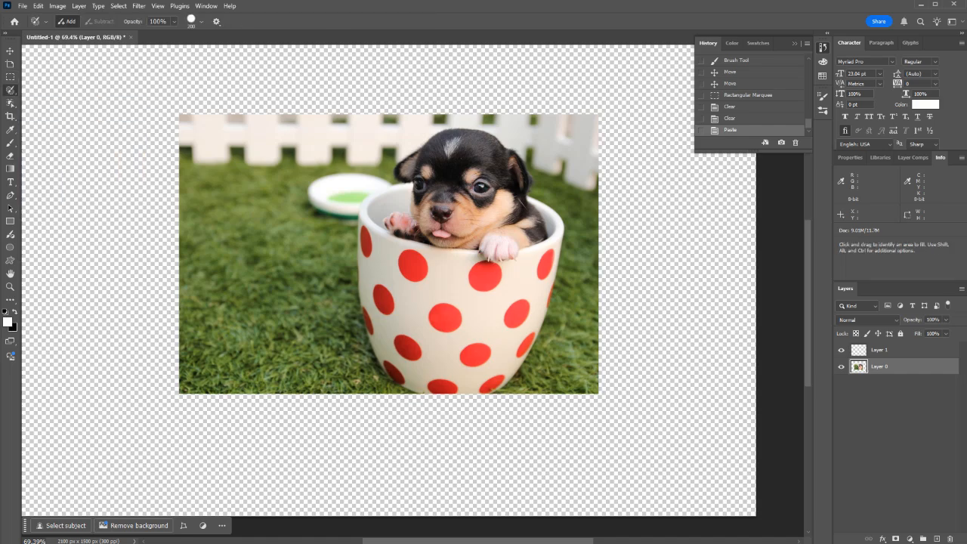
{"action": "right_click", "coordinate": [10, 90]}
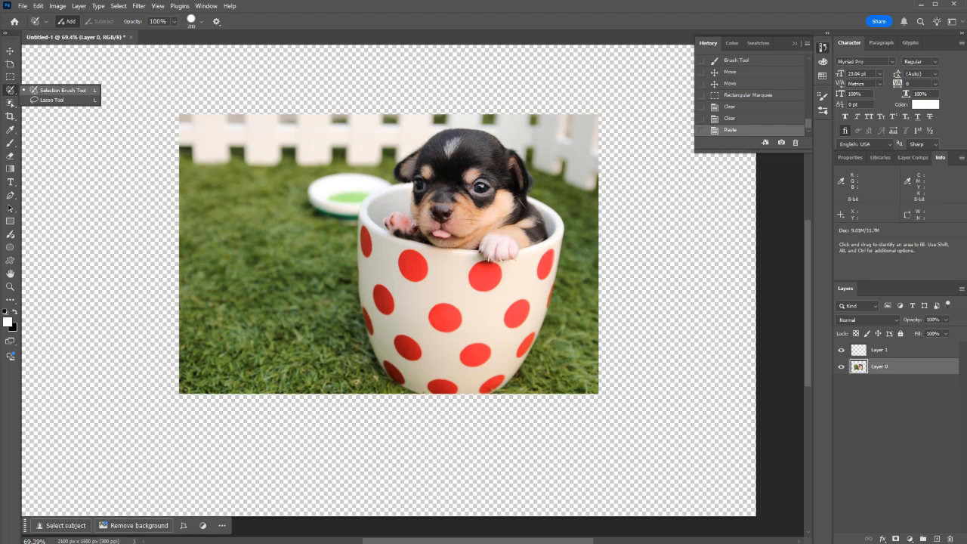
{"action": "left_click", "coordinate": [10, 102]}
{"action": "right_click", "coordinate": [10, 103]}
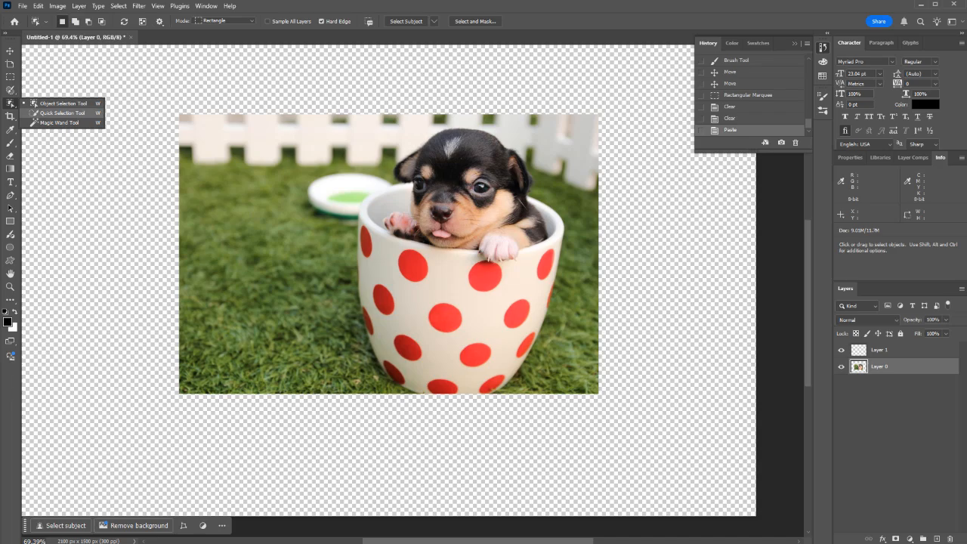
{"action": "left_click", "coordinate": [59, 123]}
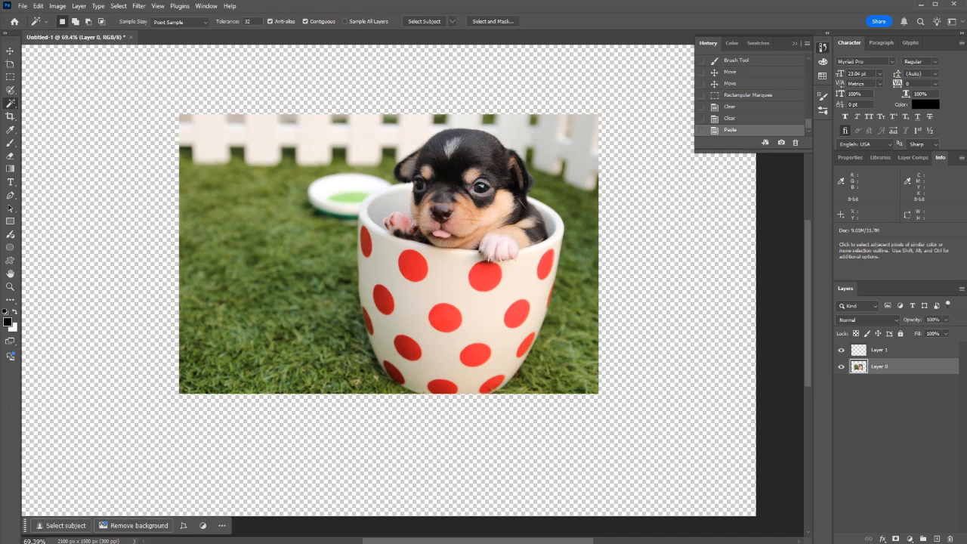
{"action": "right_click", "coordinate": [10, 104]}
{"action": "left_click", "coordinate": [61, 123]}
{"action": "key", "text": "shift+w"}
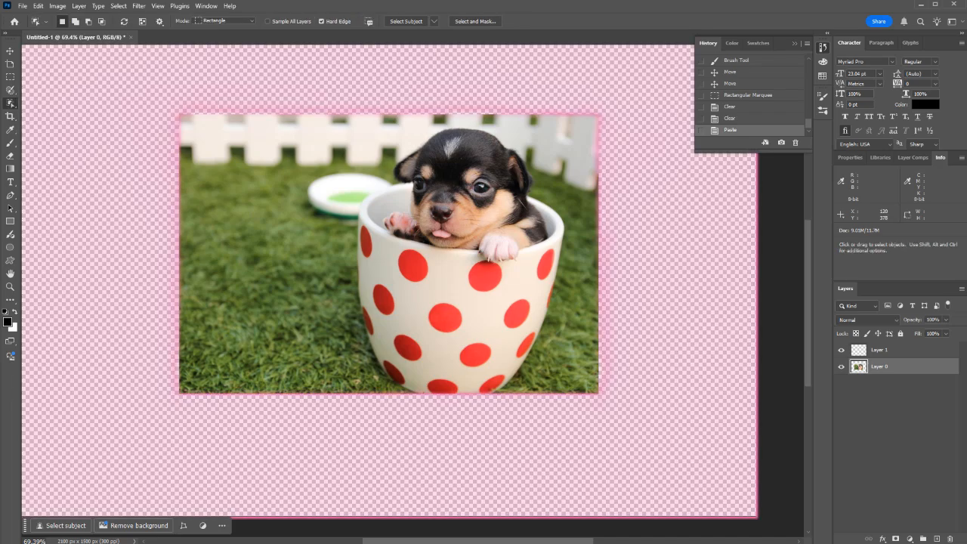
{"action": "key", "text": "shift+w"}
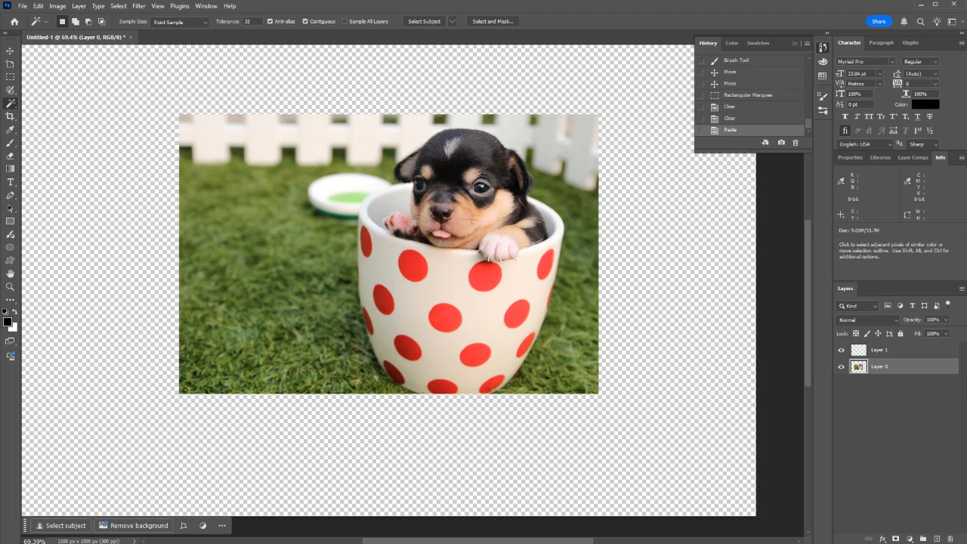
Step: Try Magic Wand tolerances of 1000 and 150, making a selection on the cup with the tolerance of 150
{"action": "double_click", "coordinate": [249, 21]}
{"action": "type", "text": "1000"}
{"action": "key", "text": "Return"}
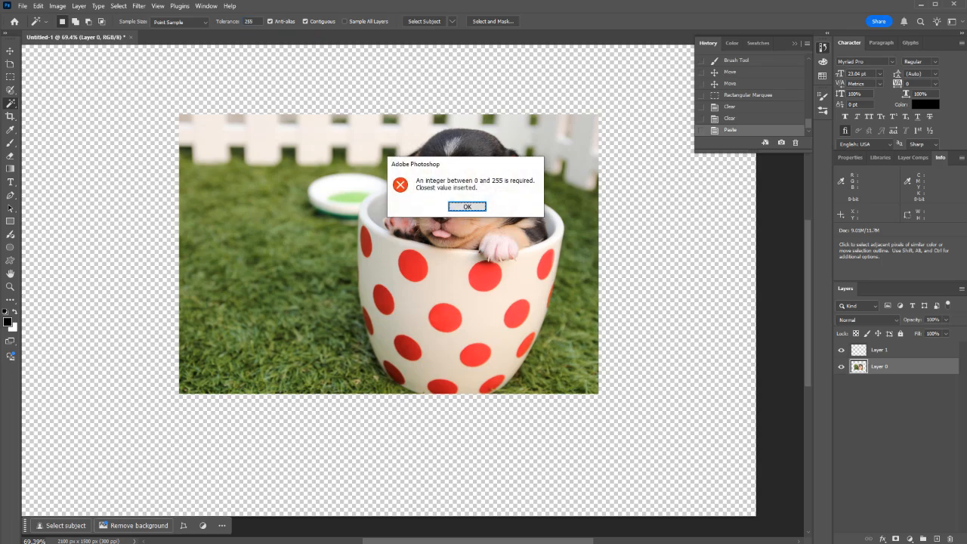
{"action": "key", "text": "Return"}
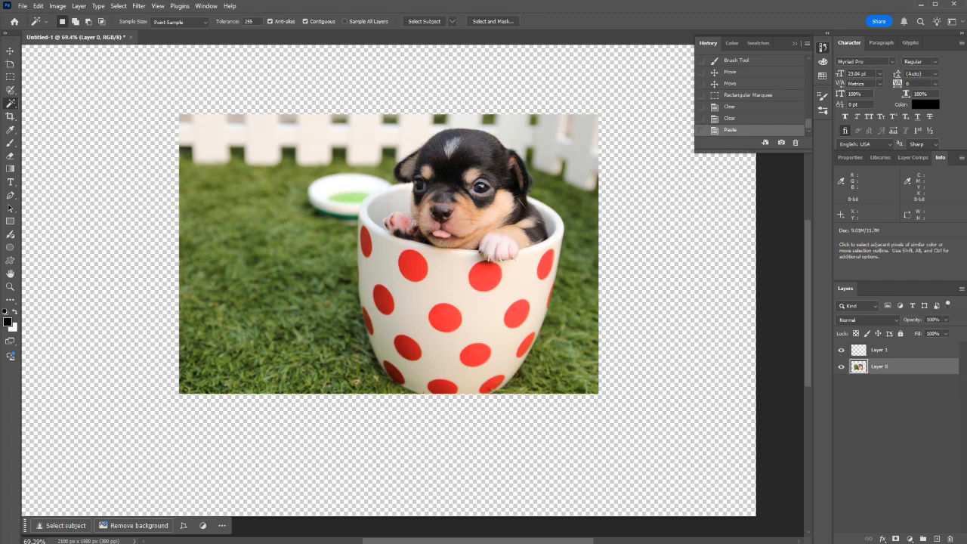
{"action": "type", "text": "150"}
{"action": "left_click", "coordinate": [366, 242]}
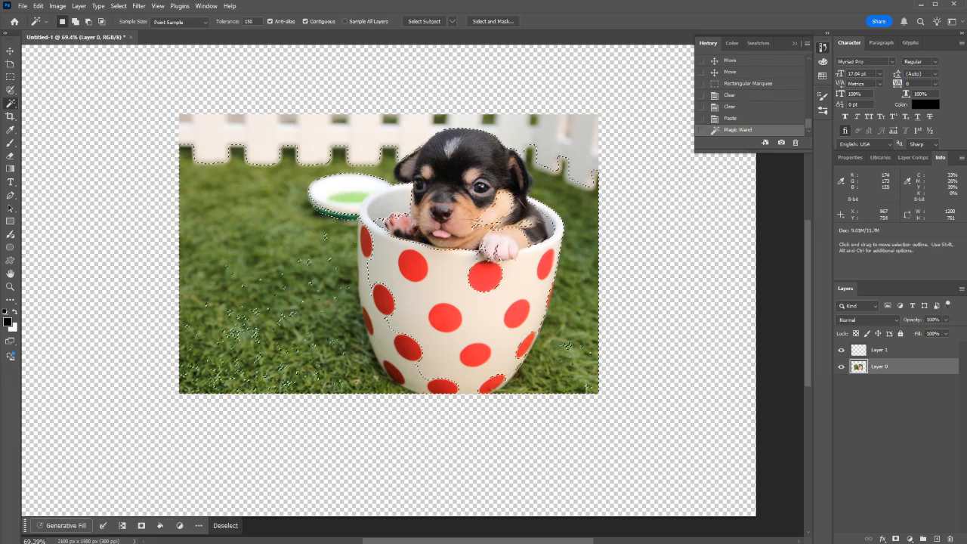
Step: Set the Magic Wand tolerance to 50 and select the cup's red dots, adding each one to the selection
{"action": "double_click", "coordinate": [249, 21]}
{"action": "type", "text": "50"}
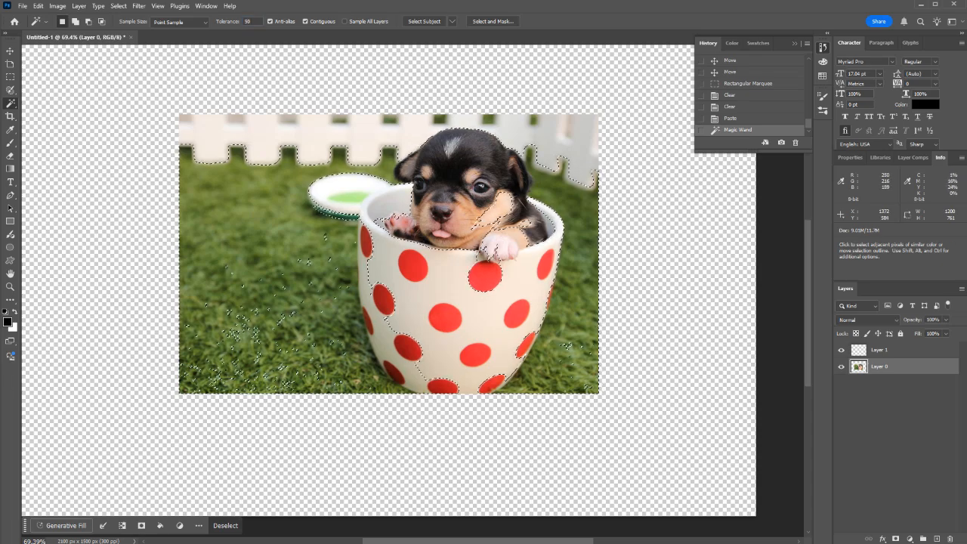
{"action": "left_click", "coordinate": [412, 264]}
{"action": "left_click", "coordinate": [484, 276]}
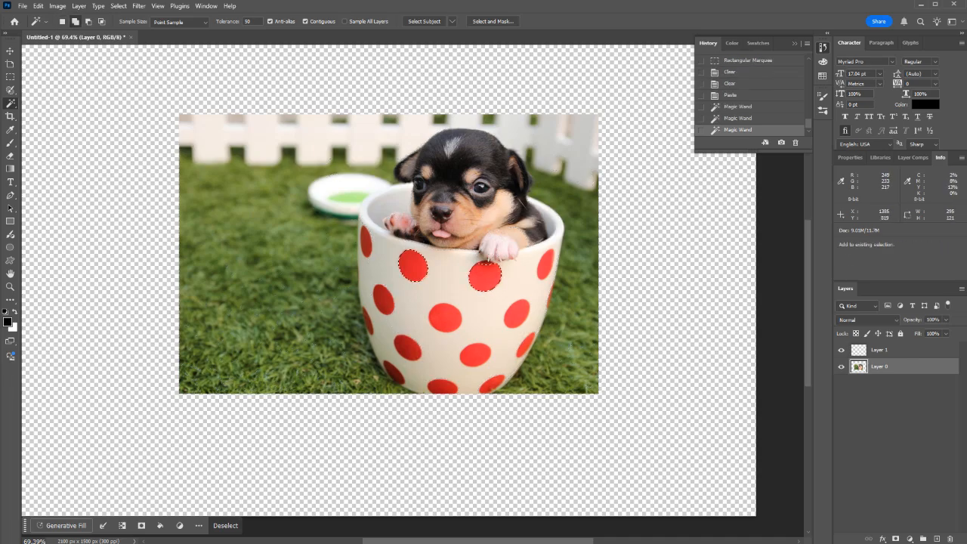
{"action": "left_click", "coordinate": [545, 262]}
{"action": "left_click", "coordinate": [516, 312]}
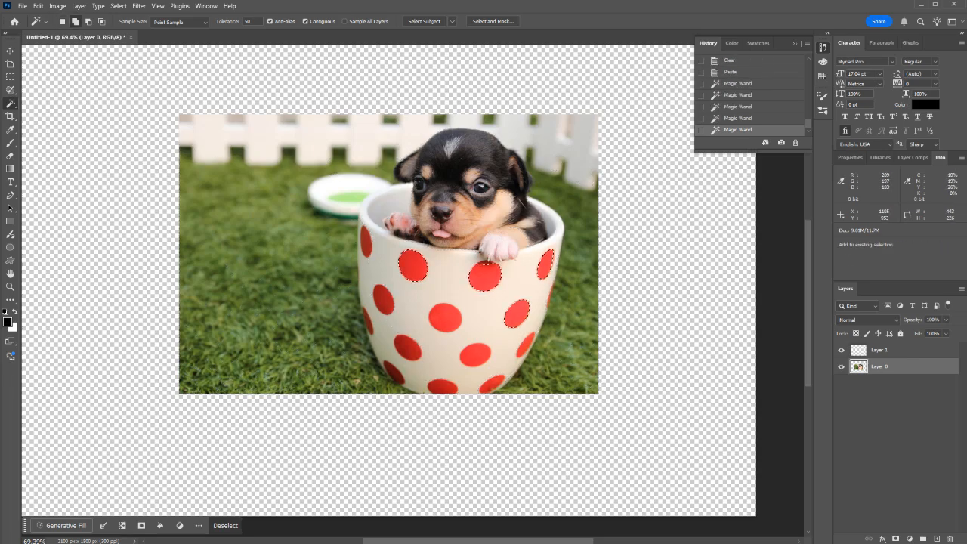
{"action": "left_click", "coordinate": [445, 317]}
{"action": "left_click", "coordinate": [383, 299]}
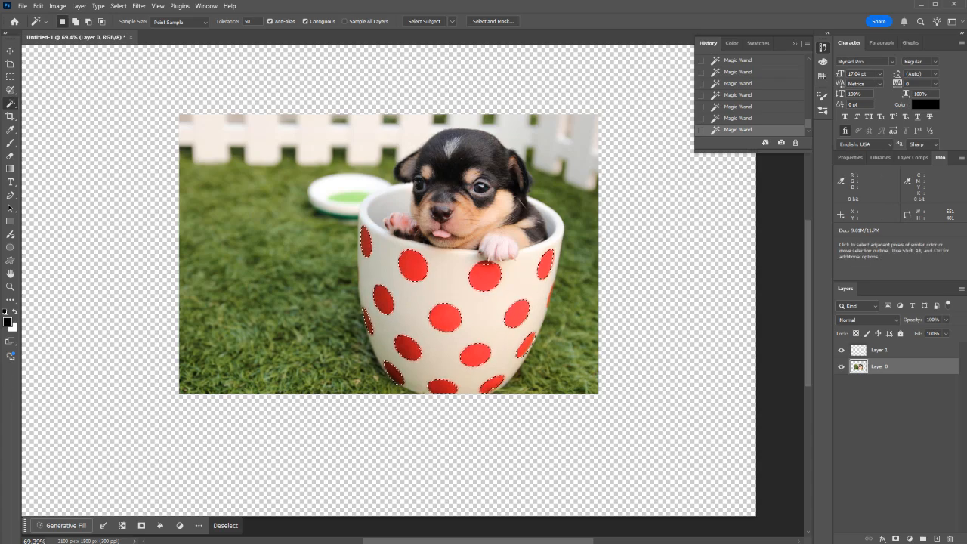
{"action": "left_click", "coordinate": [11, 341]}
{"action": "left_click", "coordinate": [10, 341]}
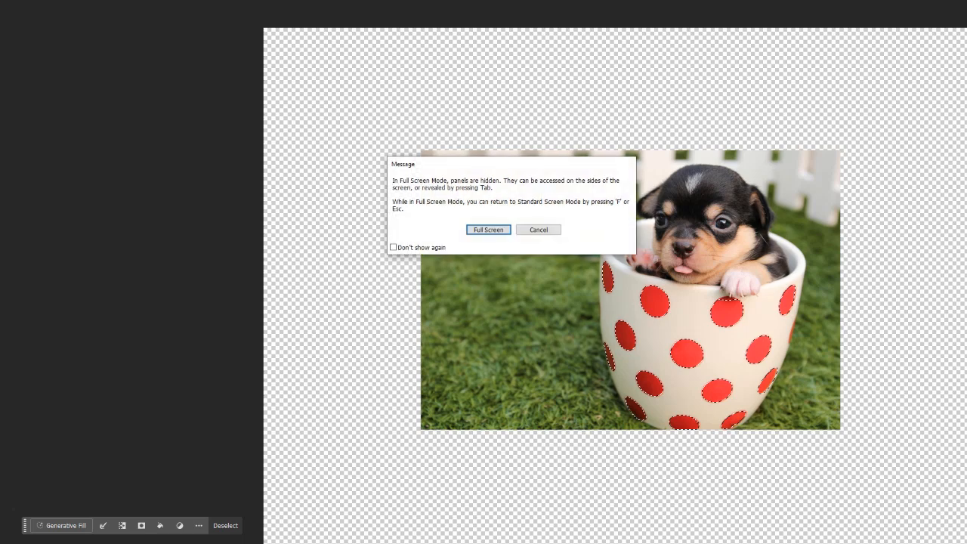
{"action": "key", "text": "Return"}
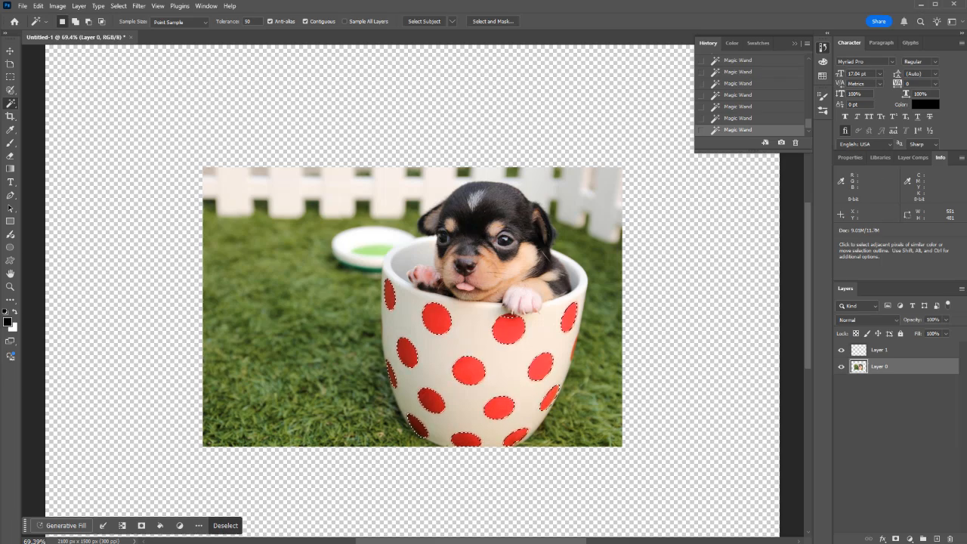
Step: Deselect all layers, switch the dot selection into Quick Mask mode, and undo the mode change
{"action": "left_click", "coordinate": [896, 438]}
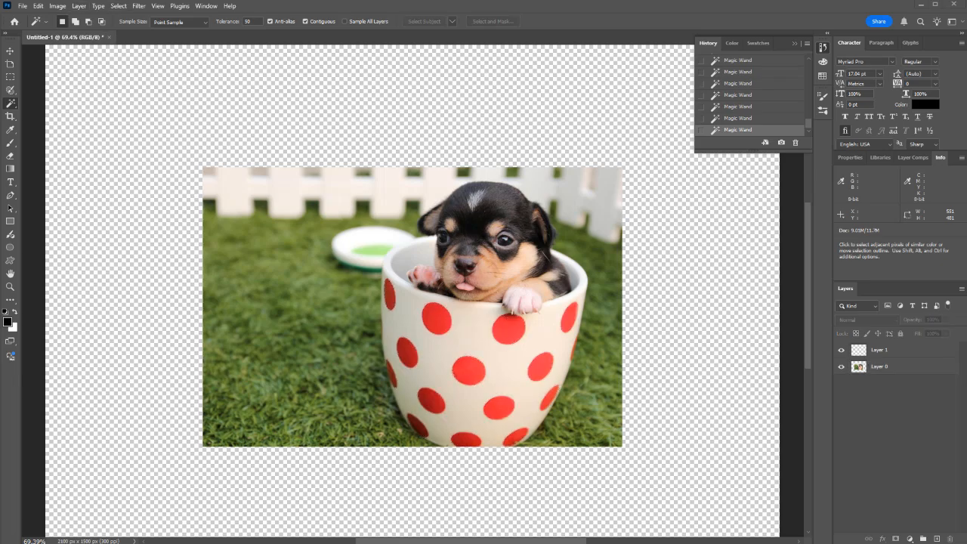
{"action": "left_click", "coordinate": [118, 5]}
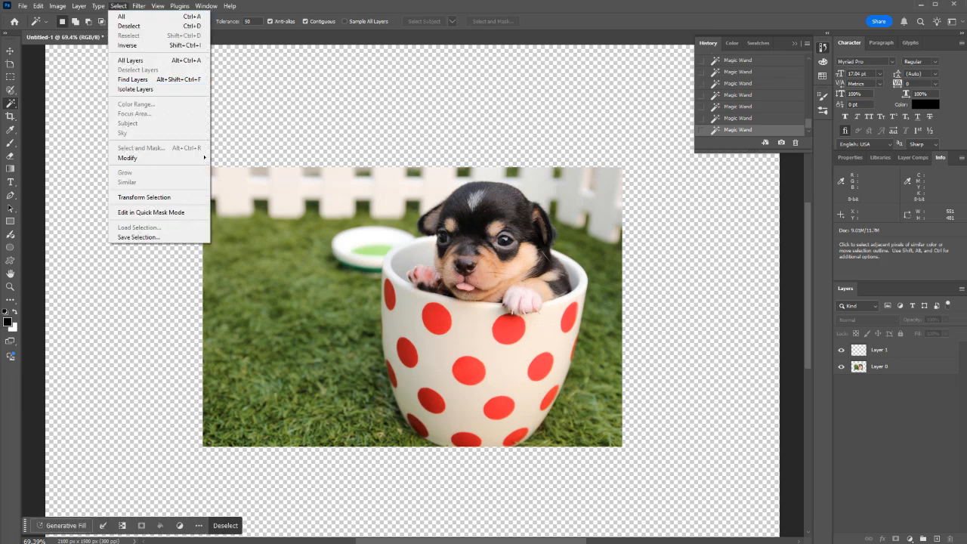
{"action": "left_click", "coordinate": [151, 212]}
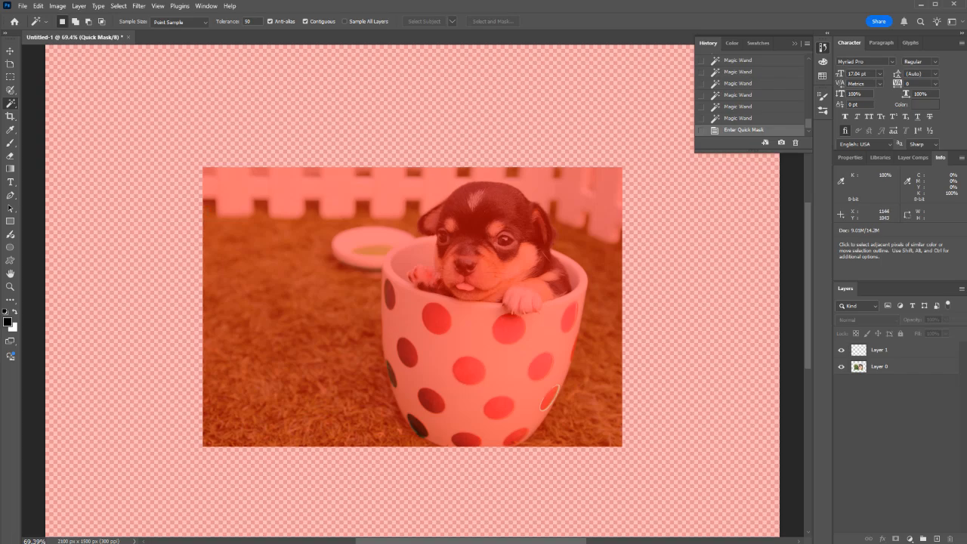
{"action": "key", "text": "ctrl+z"}
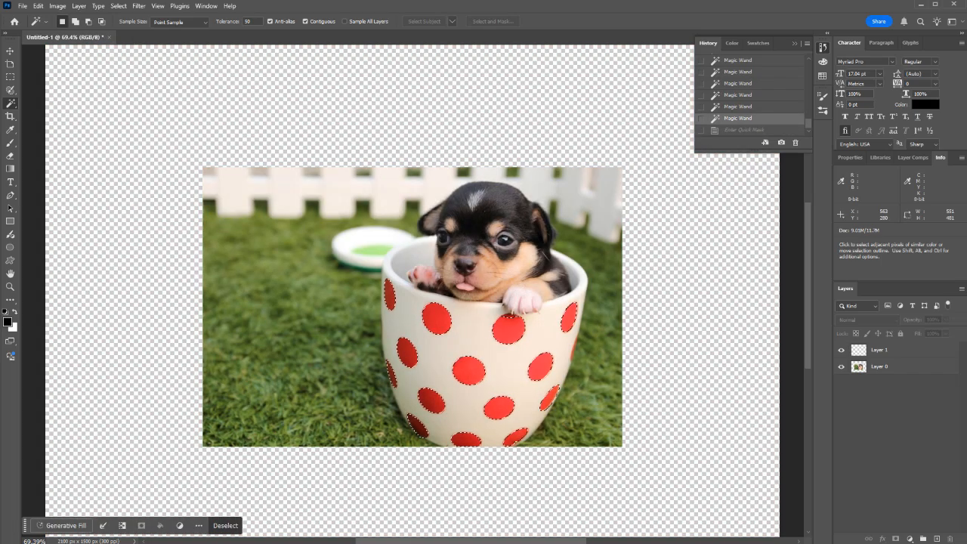
Step: Try Quick Mask mode again to check the selection edge around the cup's dots, make Layer 0 active, and undo the mask view
{"action": "left_click", "coordinate": [119, 6]}
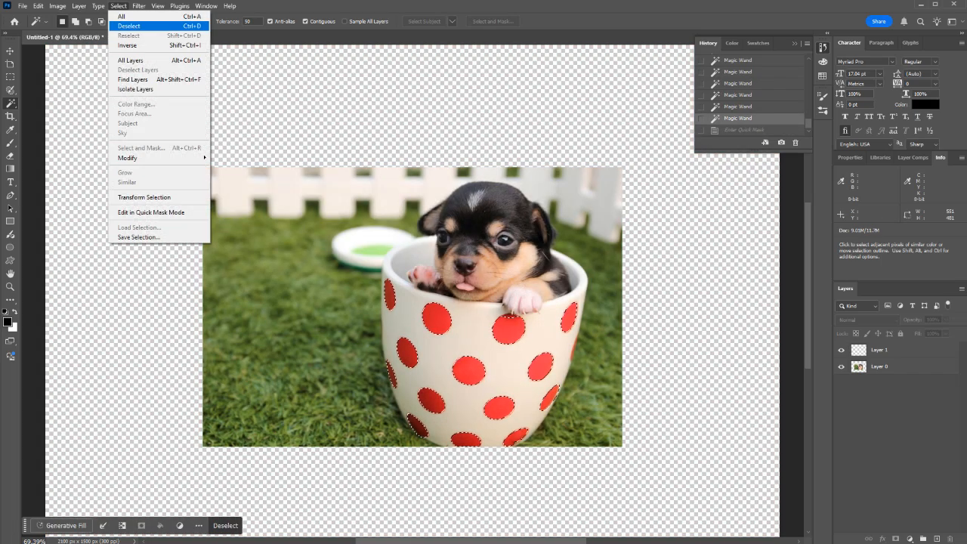
{"action": "left_click", "coordinate": [151, 212]}
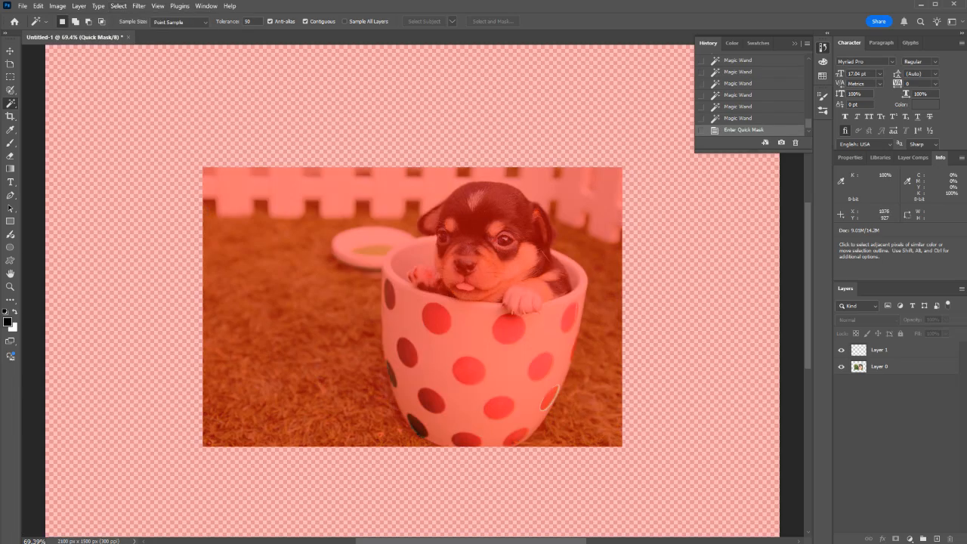
{"action": "scroll", "coordinate": [559, 416], "scroll_direction": "up", "scroll_amount": 5}
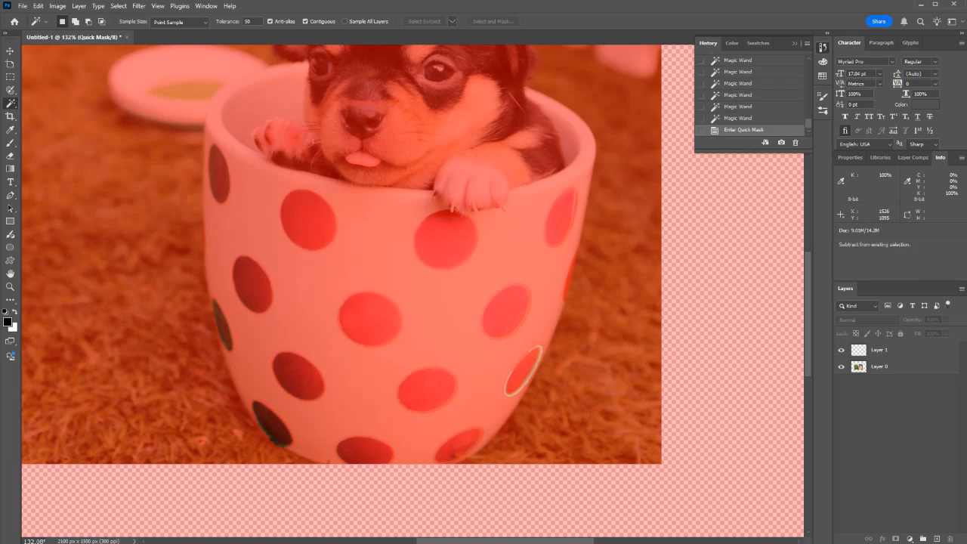
{"action": "scroll", "coordinate": [530, 402], "scroll_direction": "up", "scroll_amount": 4}
{"action": "left_click", "coordinate": [882, 367]}
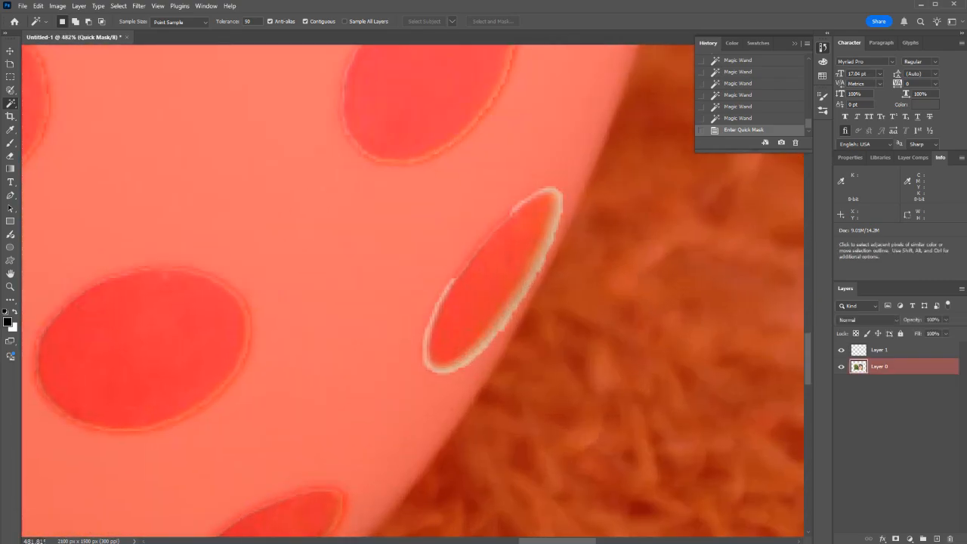
{"action": "key", "text": "ctrl+z"}
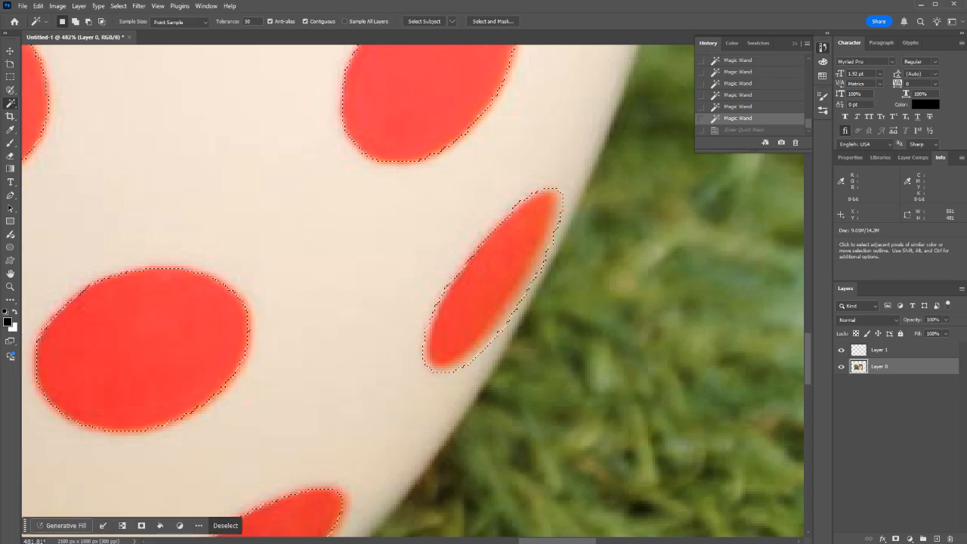
{"action": "scroll", "coordinate": [485, 291], "scroll_direction": "down", "scroll_amount": 8}
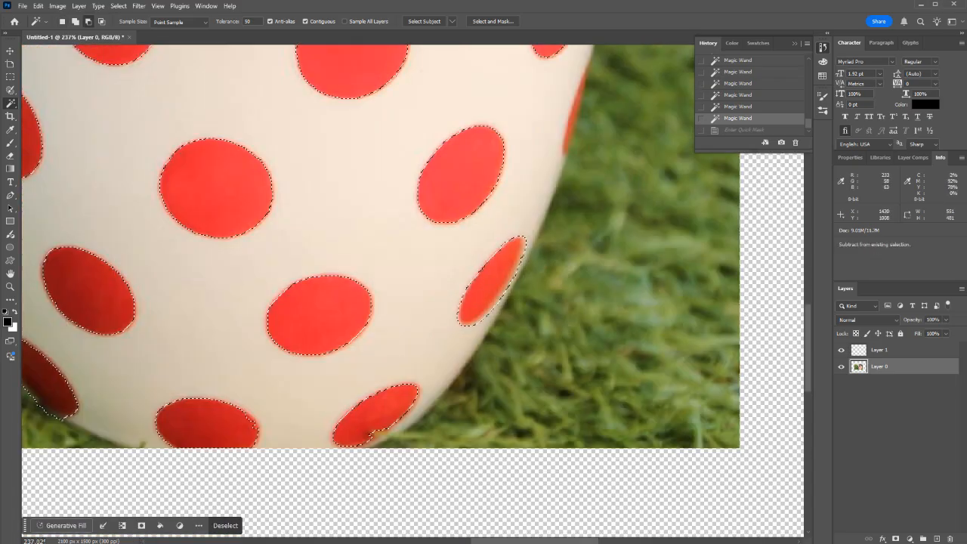
{"action": "scroll", "coordinate": [415, 166], "scroll_direction": "up", "scroll_amount": 2}
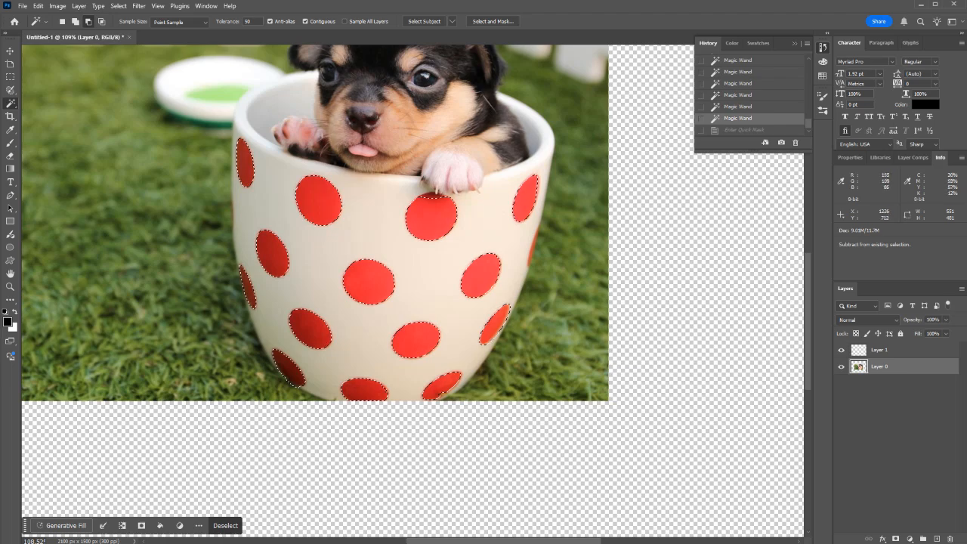
Step: Try erasing a stroke of the Quick Mask across the cup's dots with a 250 px Eraser, undo it, and leave Quick Mask mode
{"action": "key", "text": "b"}
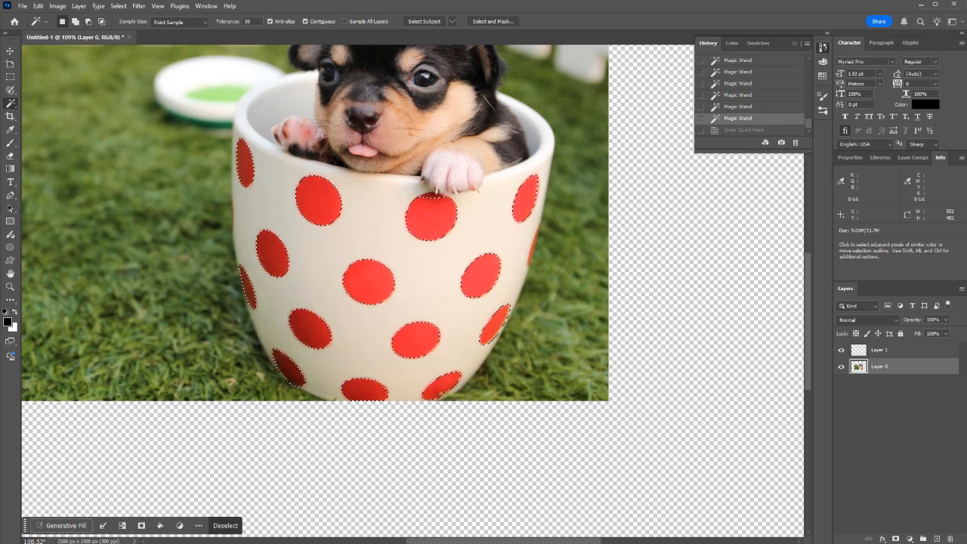
{"action": "key", "text": "q"}
{"action": "key", "text": "alt+Tab"}
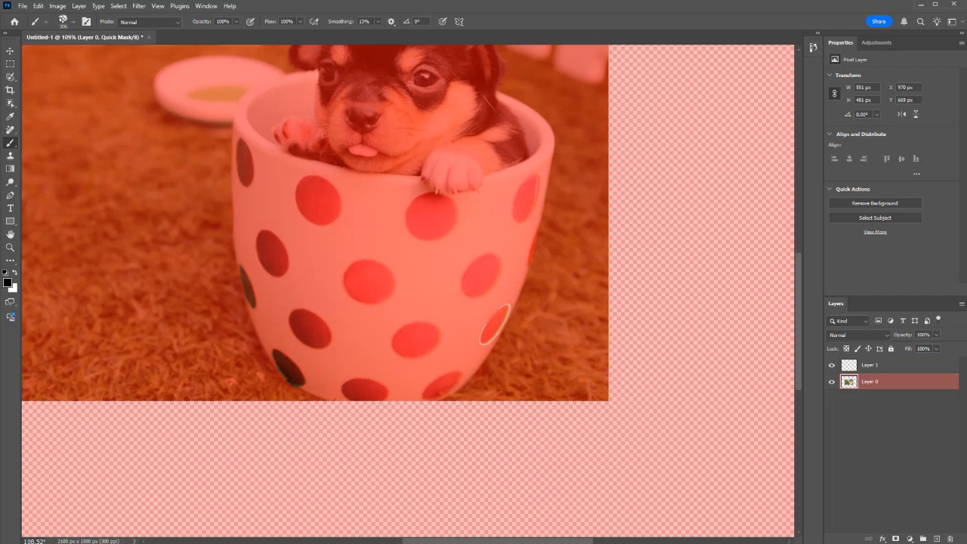
{"action": "key", "text": "e"}
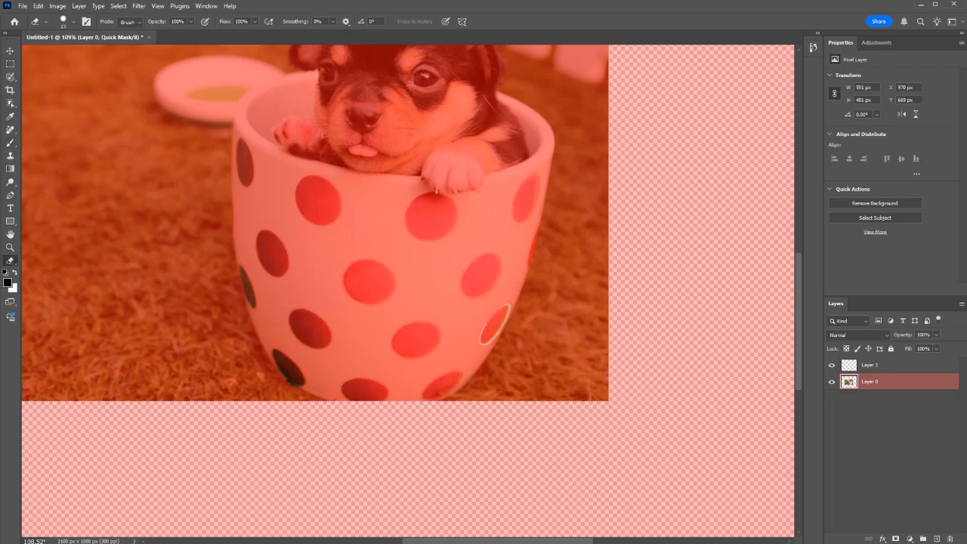
{"action": "key", "text": "bracketright"}
{"action": "key", "text": "bracketright"}
{"action": "mouse_move", "coordinate": [354, 201]}
{"action": "left_mouse_down"}
{"action": "mouse_move", "coordinate": [236, 279]}
{"action": "mouse_move", "coordinate": [299, 381]}
{"action": "mouse_move", "coordinate": [418, 429]}
{"action": "mouse_move", "coordinate": [438, 355]}
{"action": "mouse_move", "coordinate": [318, 377]}
{"action": "mouse_move", "coordinate": [478, 302]}
{"action": "mouse_move", "coordinate": [532, 226]}
{"action": "mouse_move", "coordinate": [482, 207]}
{"action": "left_mouse_up"}
{"action": "key", "text": "ctrl+z"}
{"action": "key", "text": "q"}
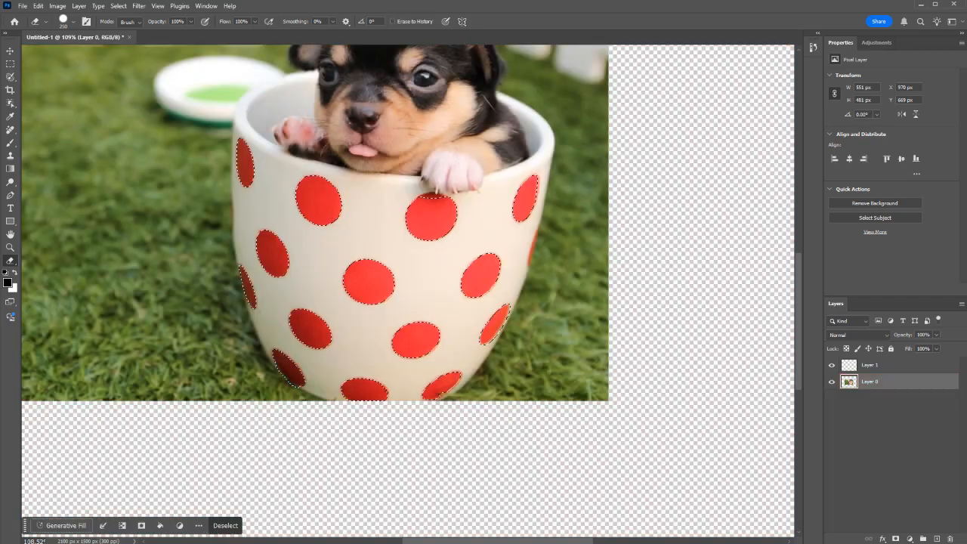
Step: Return to Quick Mask mode for the selection of the cup's red dots and dismiss the brush naming dialog
{"action": "key", "text": "q"}
{"action": "key", "text": "q"}
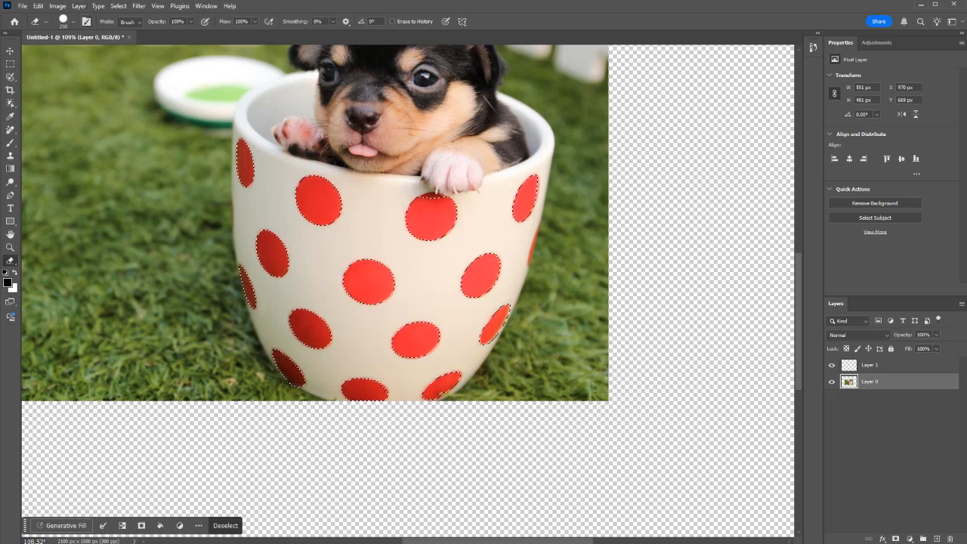
{"action": "scroll", "coordinate": [484, 194], "scroll_direction": "up", "scroll_amount": 5}
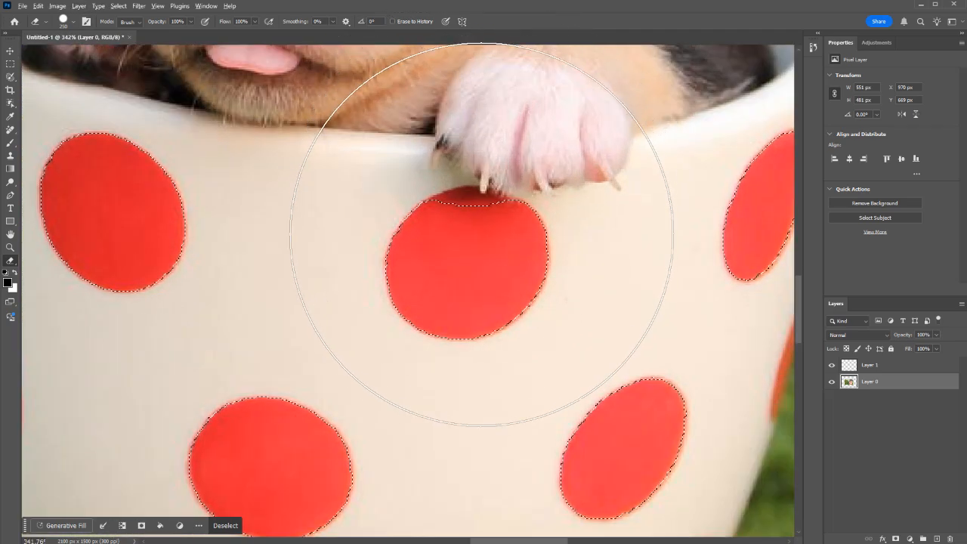
{"action": "key", "text": "q"}
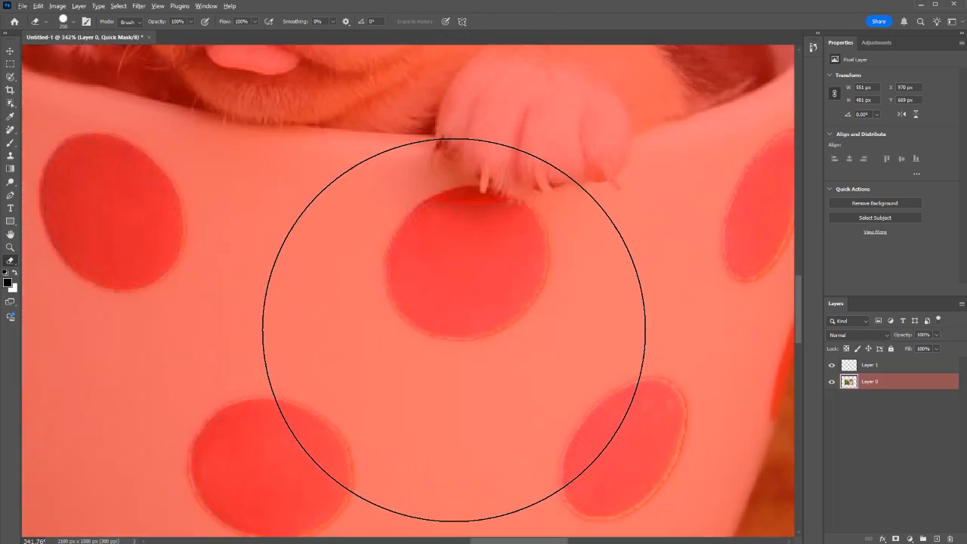
{"action": "key", "text": "alt+e"}
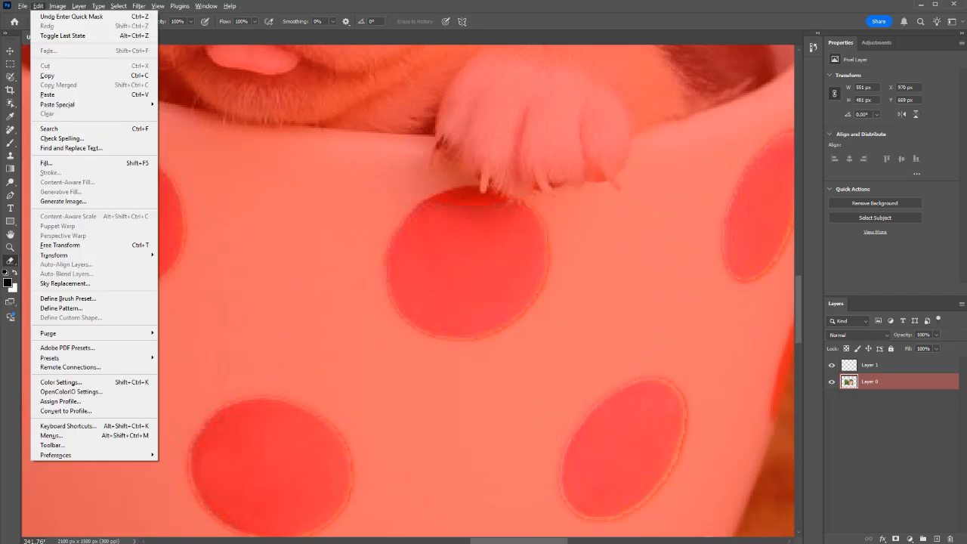
{"action": "key", "text": "b"}
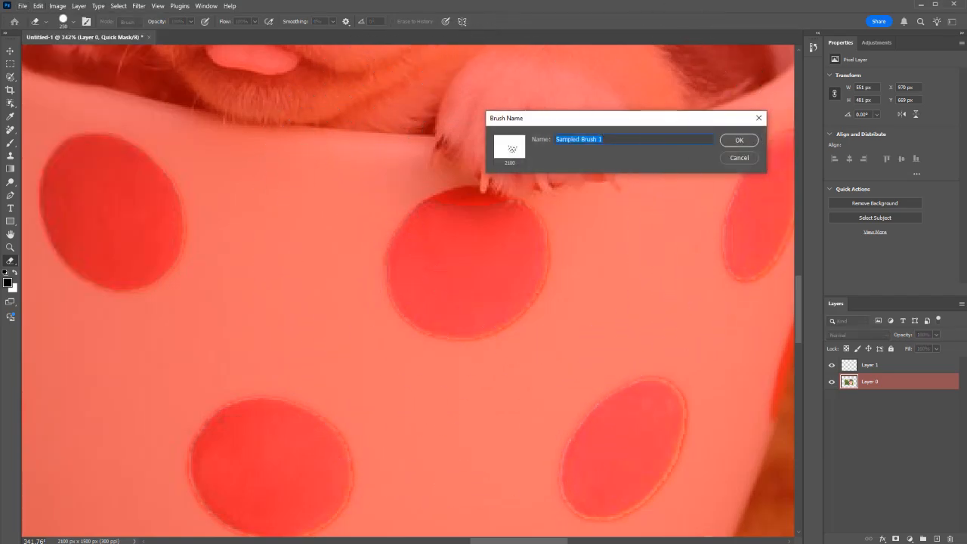
{"action": "key", "text": "Return"}
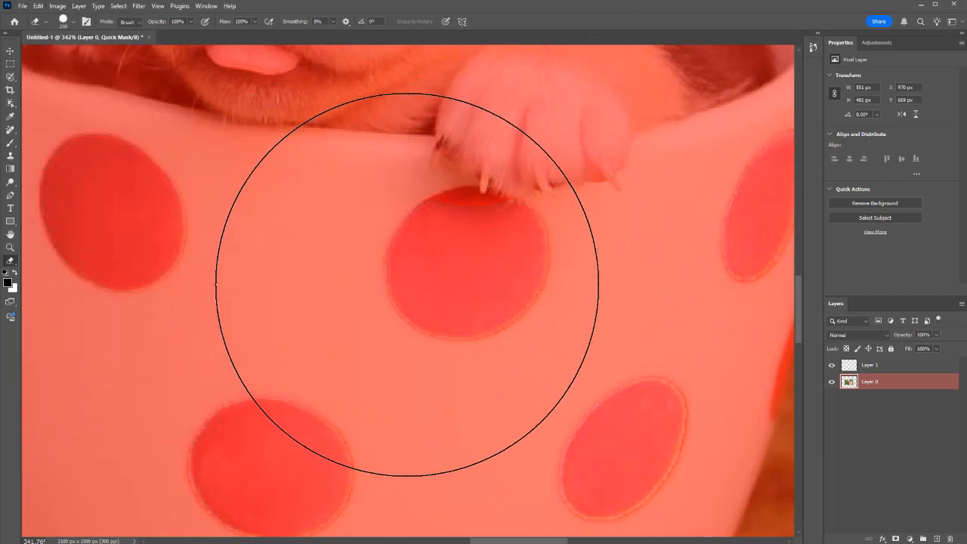
Step: Activate the Brush tool and choose the hard round 50 px brush tip in the brush settings
{"action": "key", "text": "b"}
{"action": "key", "text": "bracketleft"}
{"action": "key", "text": "bracketleft"}
{"action": "key", "text": "bracketleft"}
{"action": "key", "text": "bracketleft"}
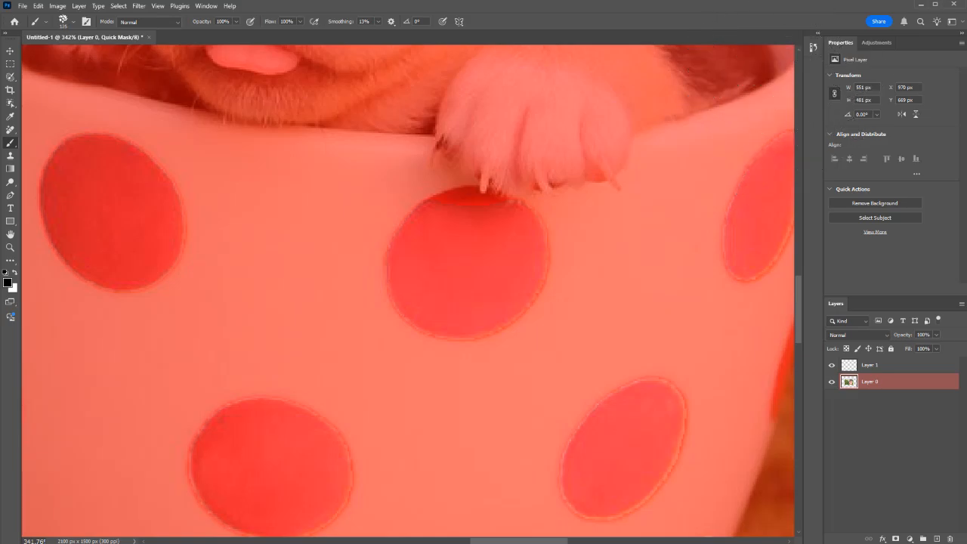
{"action": "left_click", "coordinate": [813, 48]}
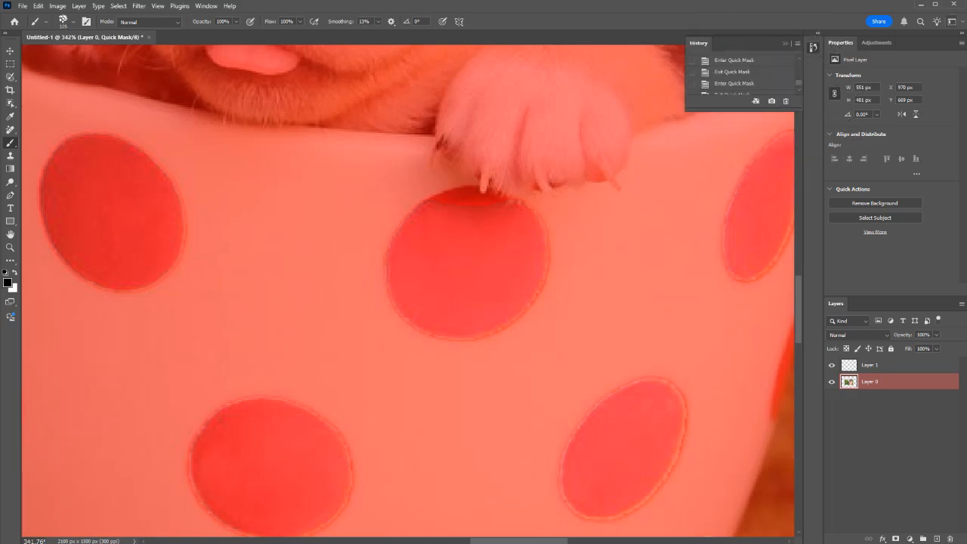
{"action": "key", "text": "F5"}
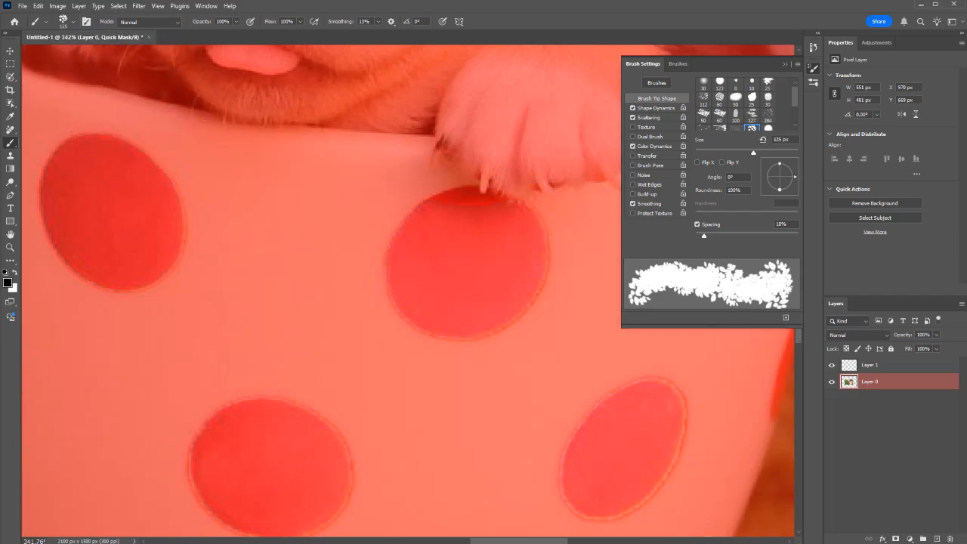
{"action": "left_click", "coordinate": [768, 128]}
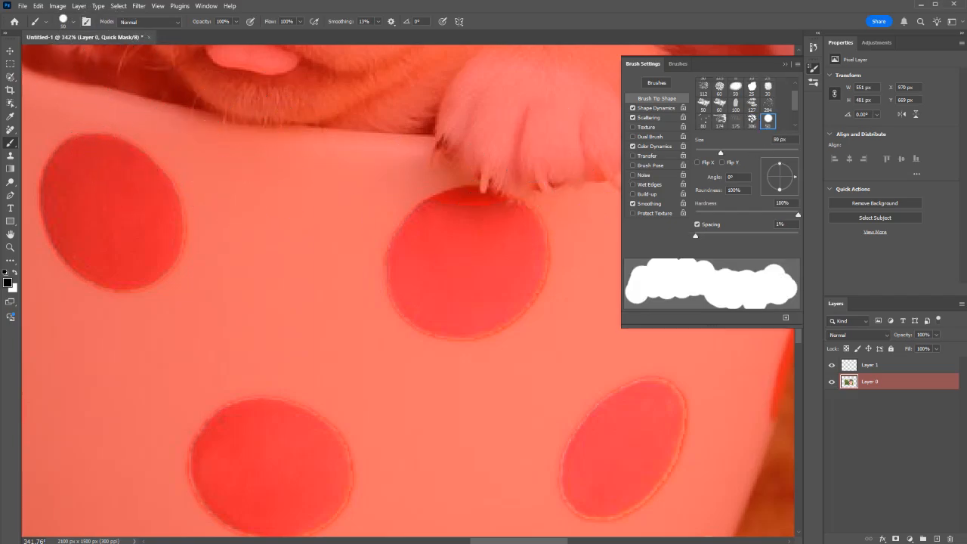
Step: Turn off Color Dynamics, Scattering and Shape Dynamics for the brush, and set its hardness to 0%
{"action": "left_click", "coordinate": [632, 145]}
{"action": "left_click", "coordinate": [632, 117]}
{"action": "left_click", "coordinate": [632, 107]}
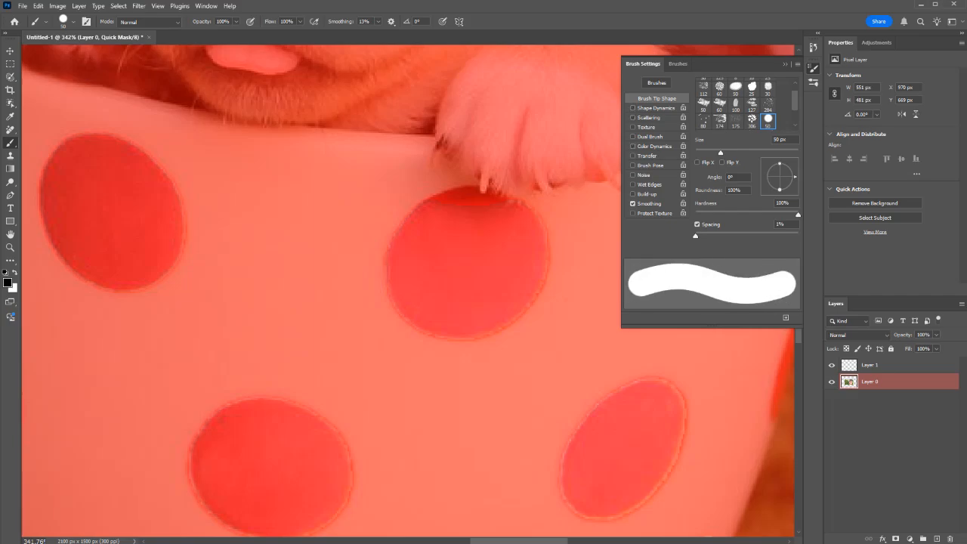
{"action": "left_click_drag", "start_coordinate": [798, 214], "coordinate": [695, 214]}
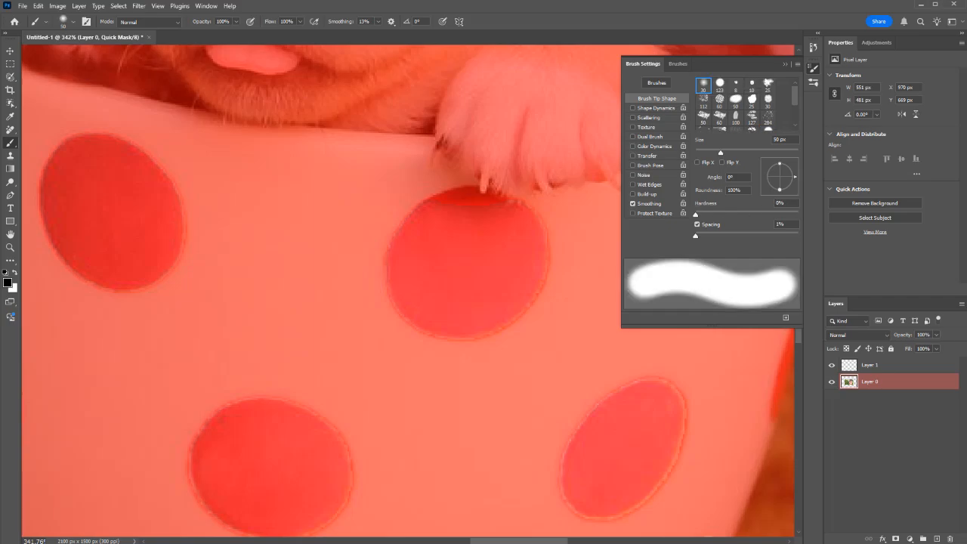
{"action": "left_click", "coordinate": [814, 68]}
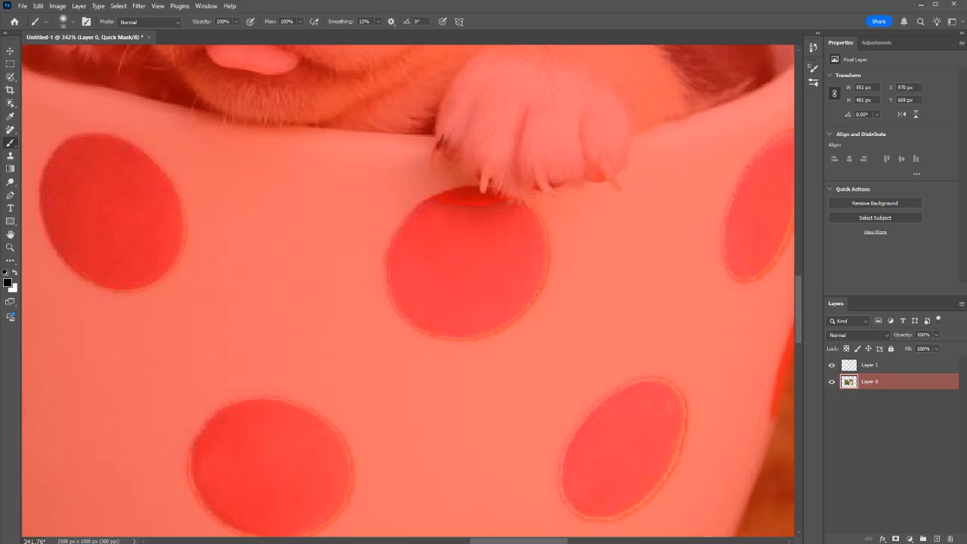
Step: Paint mask over the dot beneath the puppy's paw with the soft brush, then over another dot, and undo the last two strokes
{"action": "mouse_move", "coordinate": [450, 206]}
{"action": "left_mouse_down"}
{"action": "mouse_move", "coordinate": [453, 240]}
{"action": "mouse_move", "coordinate": [438, 272]}
{"action": "mouse_move", "coordinate": [511, 241]}
{"action": "left_mouse_up"}
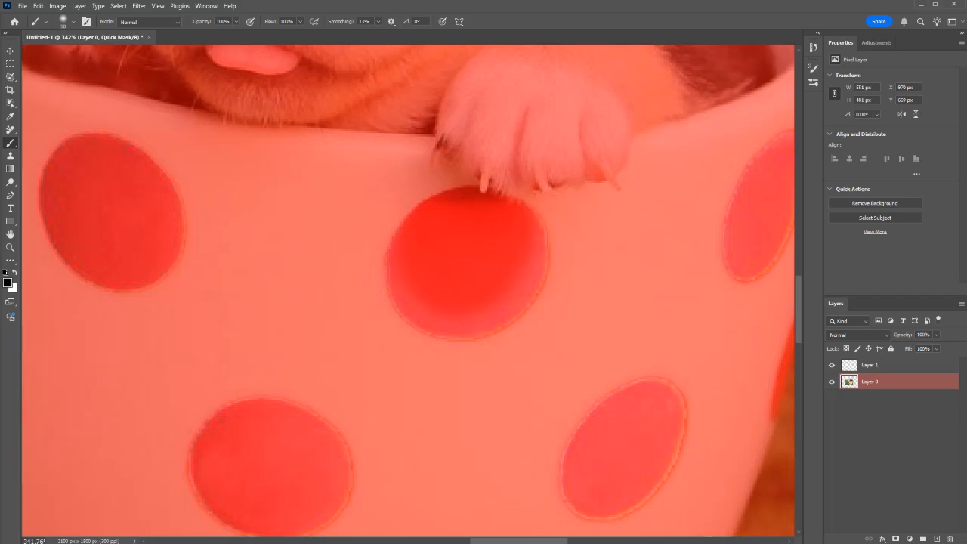
{"action": "mouse_move", "coordinate": [413, 260]}
{"action": "left_mouse_down"}
{"action": "mouse_move", "coordinate": [451, 313]}
{"action": "mouse_move", "coordinate": [510, 301]}
{"action": "mouse_move", "coordinate": [538, 210]}
{"action": "left_mouse_up"}
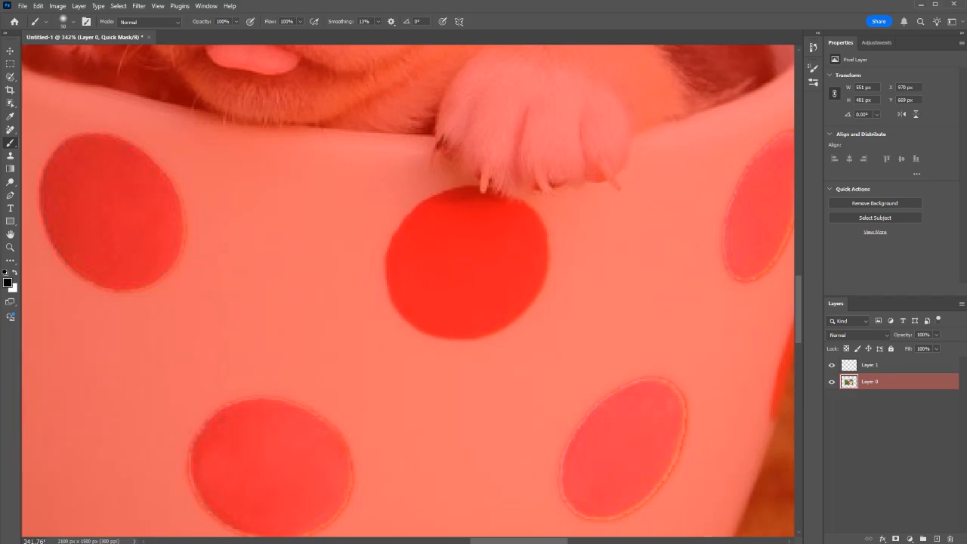
{"action": "mouse_move", "coordinate": [333, 408]}
{"action": "left_mouse_down"}
{"action": "mouse_move", "coordinate": [287, 423]}
{"action": "mouse_move", "coordinate": [310, 472]}
{"action": "left_mouse_up"}
{"action": "key", "text": "ctrl+z"}
{"action": "left_click", "coordinate": [812, 47]}
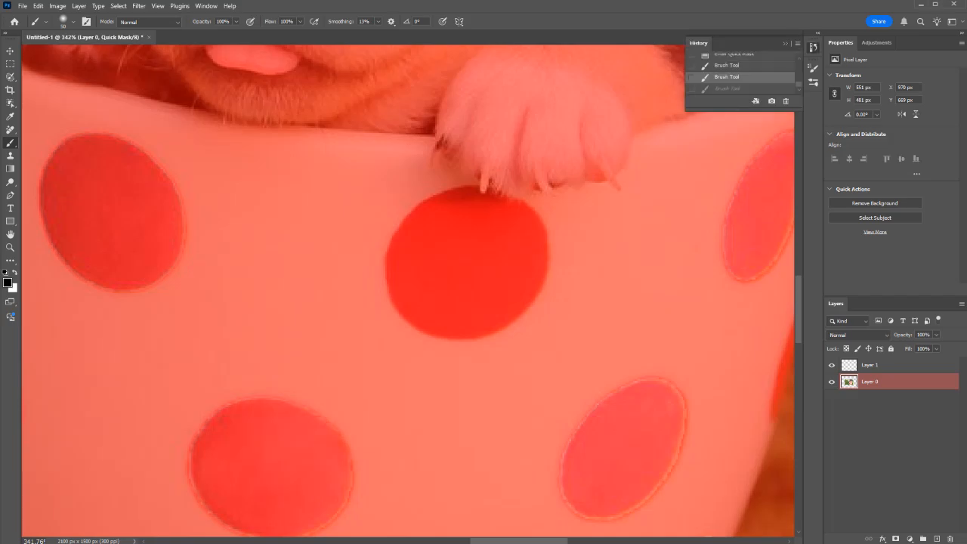
{"action": "key", "text": "ctrl+z"}
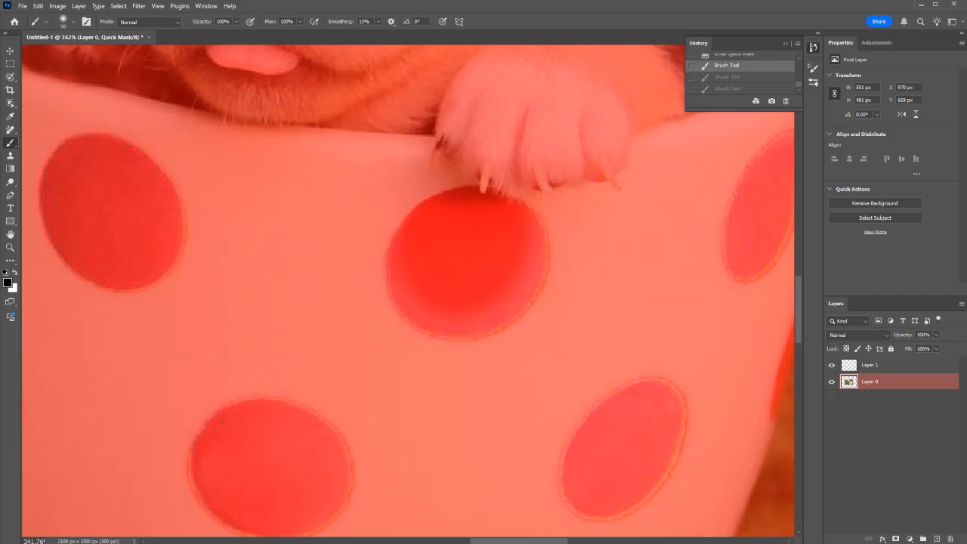
Step: Erase parts of the Quick Mask on the dot beneath the paw and on the cup beside it with a 45 px Eraser
{"action": "key", "text": "e"}
{"action": "key", "text": "bracketleft"}
{"action": "key", "text": "bracketleft"}
{"action": "key", "text": "bracketleft"}
{"action": "key", "text": "bracketleft"}
{"action": "key", "text": "bracketleft"}
{"action": "key", "text": "bracketleft"}
{"action": "key", "text": "bracketleft"}
{"action": "key", "text": "bracketleft"}
{"action": "key", "text": "bracketleft"}
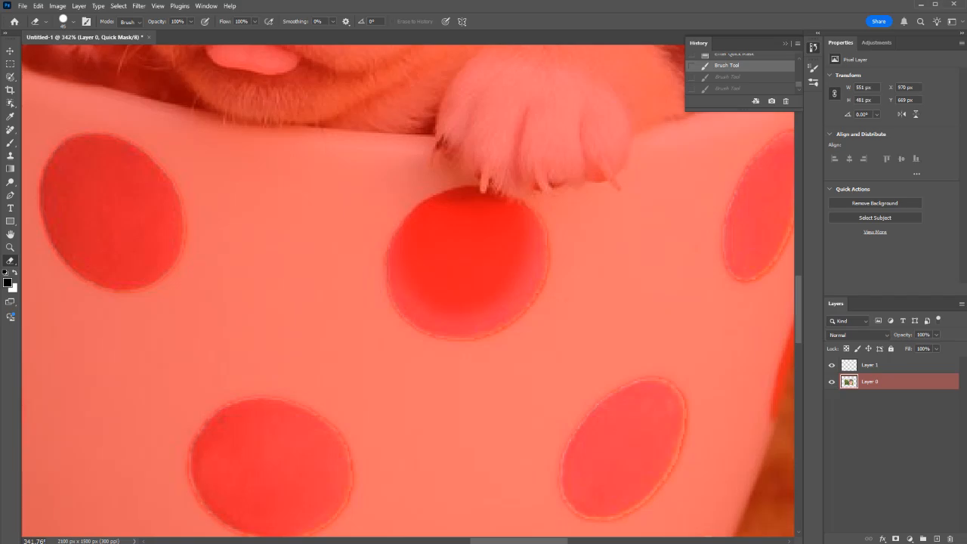
{"action": "left_click", "coordinate": [461, 219]}
{"action": "mouse_move", "coordinate": [461, 219]}
{"action": "left_mouse_down"}
{"action": "mouse_move", "coordinate": [484, 226]}
{"action": "mouse_move", "coordinate": [471, 271]}
{"action": "mouse_move", "coordinate": [355, 226]}
{"action": "mouse_move", "coordinate": [343, 236]}
{"action": "left_mouse_up"}
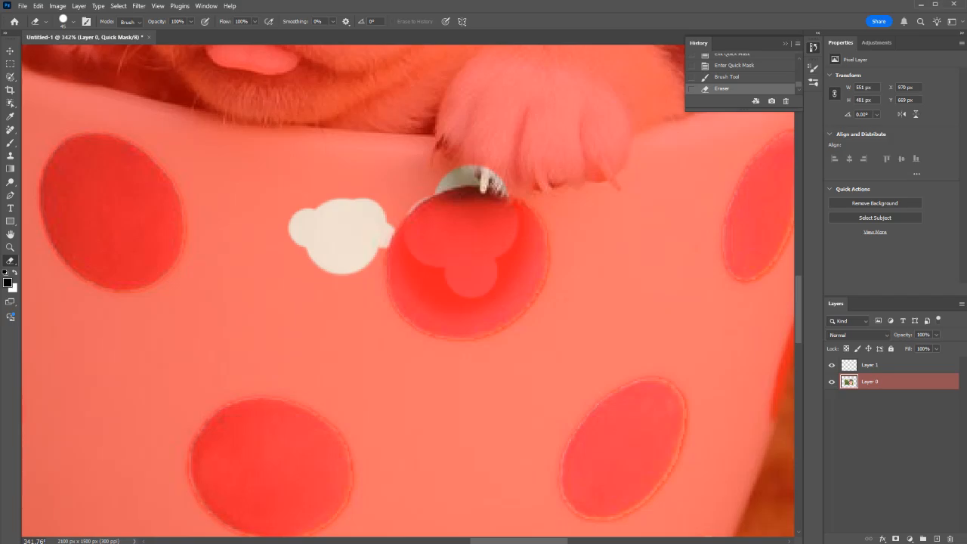
Step: Choose the hard round 30 px tip for the Eraser in the brush settings and turn off its Spacing
{"action": "left_click", "coordinate": [813, 83]}
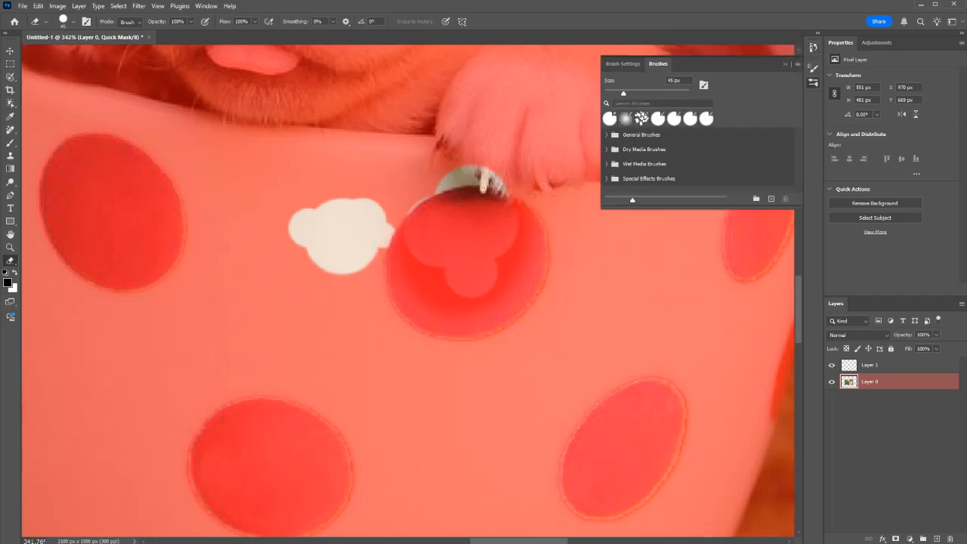
{"action": "left_click", "coordinate": [674, 70]}
{"action": "left_click", "coordinate": [813, 68]}
{"action": "scroll", "coordinate": [764, 112], "scroll_direction": "down", "scroll_amount": 3}
{"action": "left_click", "coordinate": [767, 121]}
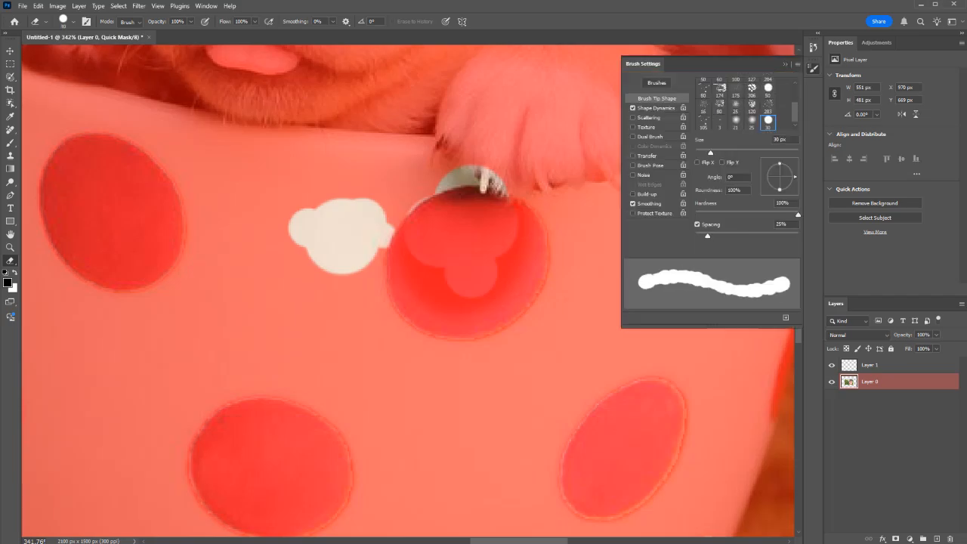
{"action": "left_click_drag", "start_coordinate": [707, 236], "coordinate": [696, 236]}
{"action": "left_click", "coordinate": [697, 225]}
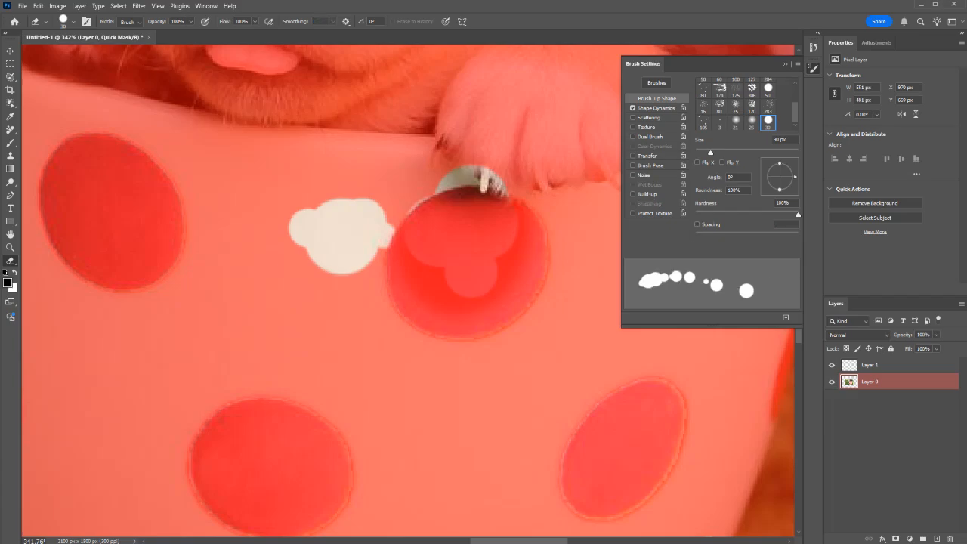
Step: Turn off Shape Dynamics for the Eraser, keep Scattering off, and select the hard round 30 px brush tip
{"action": "scroll", "coordinate": [706, 110], "scroll_direction": "up", "scroll_amount": 3}
{"action": "left_click", "coordinate": [703, 85]}
{"action": "left_click", "coordinate": [633, 108]}
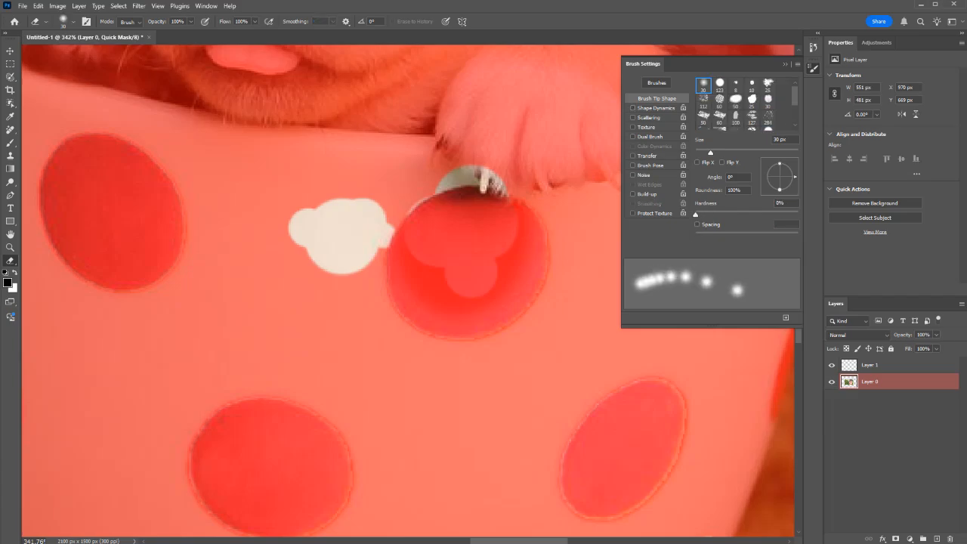
{"action": "left_click", "coordinate": [648, 117]}
{"action": "left_click", "coordinate": [633, 117]}
{"action": "left_click", "coordinate": [633, 118]}
{"action": "left_click", "coordinate": [632, 117]}
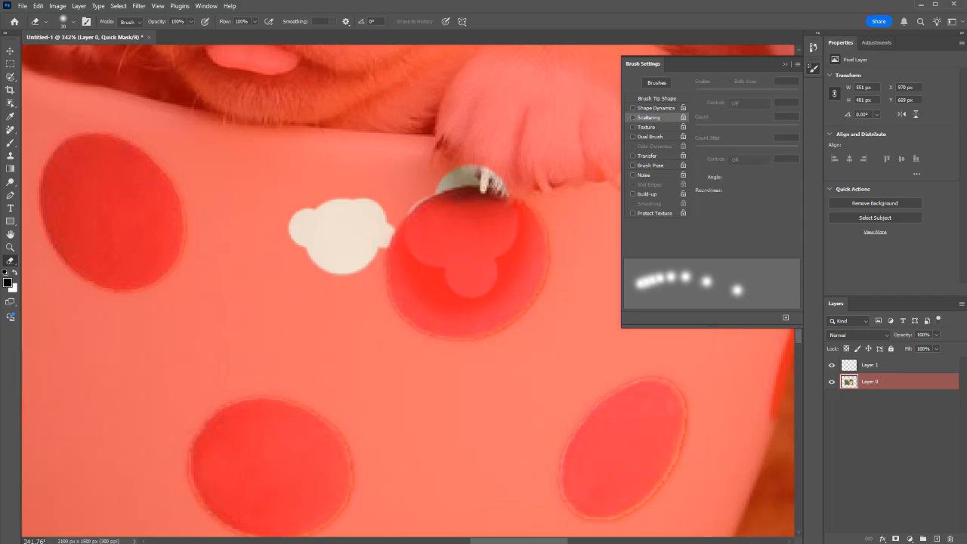
{"action": "left_click", "coordinate": [657, 98]}
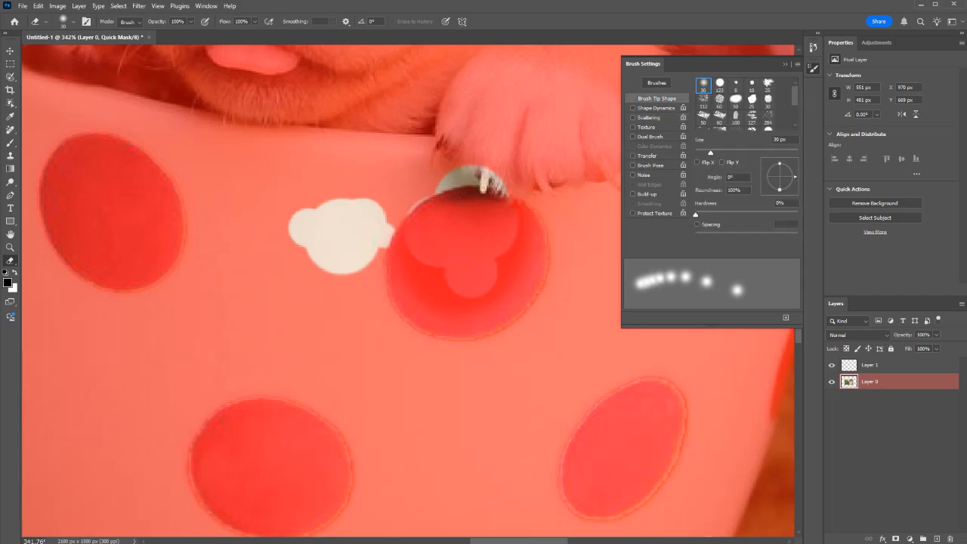
{"action": "scroll", "coordinate": [764, 109], "scroll_direction": "down", "scroll_amount": 3}
{"action": "left_click", "coordinate": [767, 120]}
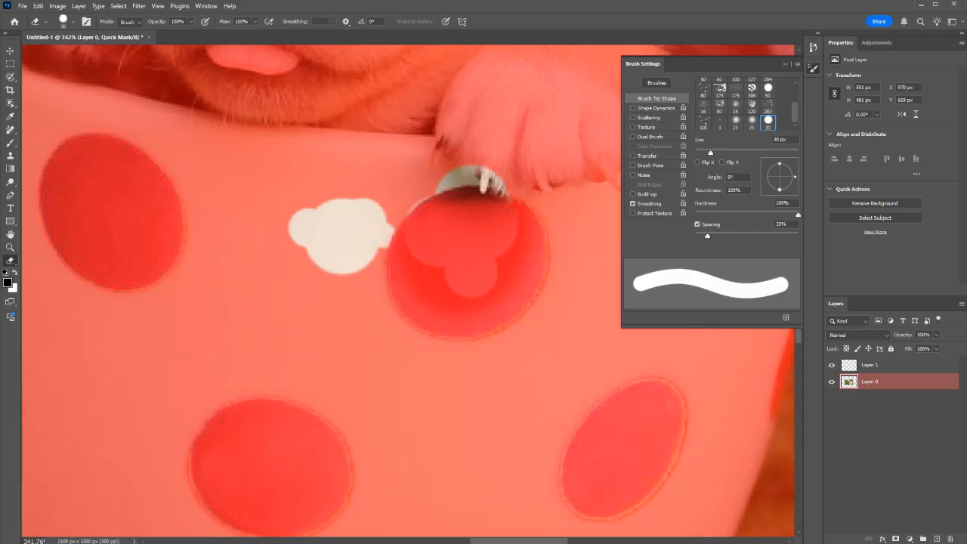
Step: Erase more of the Quick Mask on the cup beside the dot beneath the paw, and exit Quick Mask mode
{"action": "mouse_move", "coordinate": [342, 235]}
{"action": "left_mouse_down"}
{"action": "mouse_move", "coordinate": [303, 220]}
{"action": "mouse_move", "coordinate": [330, 241]}
{"action": "left_mouse_up"}
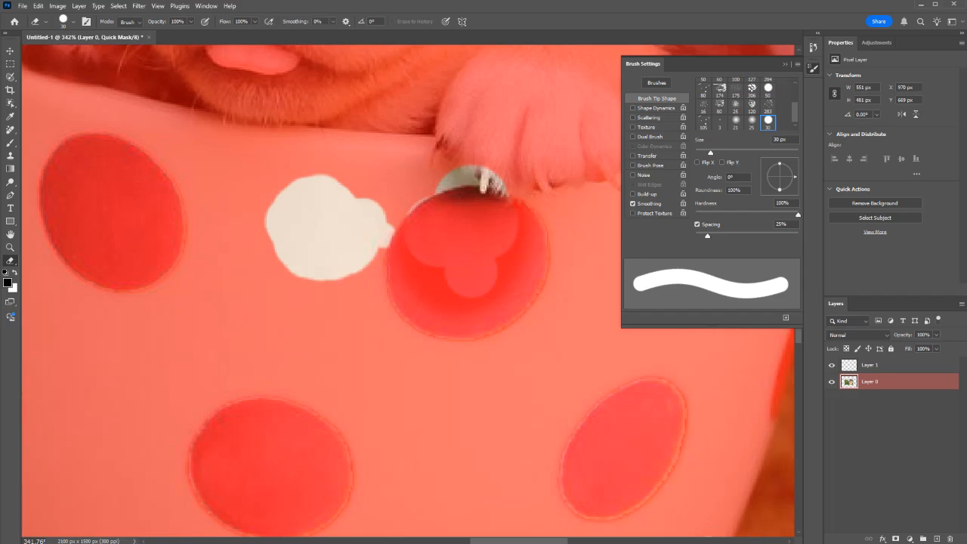
{"action": "key", "text": "F5"}
{"action": "key", "text": "q"}
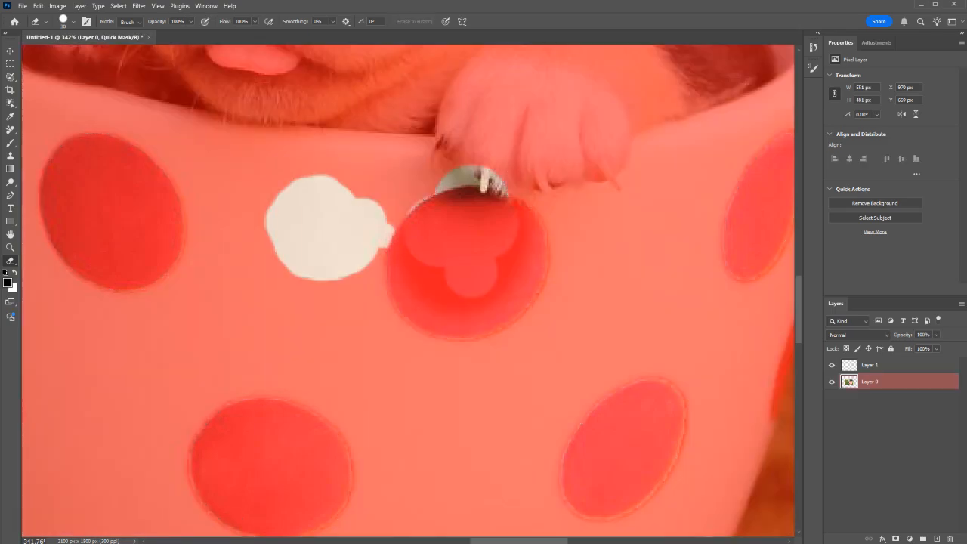
Step: Re-enter Quick Mask mode and paint mask over the erased cup patch and the whole dot beneath the paw with the soft brush
{"action": "key", "text": "q"}
{"action": "key", "text": "b"}
{"action": "mouse_move", "coordinate": [293, 259]}
{"action": "left_mouse_down"}
{"action": "mouse_move", "coordinate": [321, 202]}
{"action": "mouse_move", "coordinate": [349, 246]}
{"action": "mouse_move", "coordinate": [437, 190]}
{"action": "mouse_move", "coordinate": [532, 213]}
{"action": "mouse_move", "coordinate": [434, 310]}
{"action": "mouse_move", "coordinate": [513, 302]}
{"action": "left_mouse_up"}
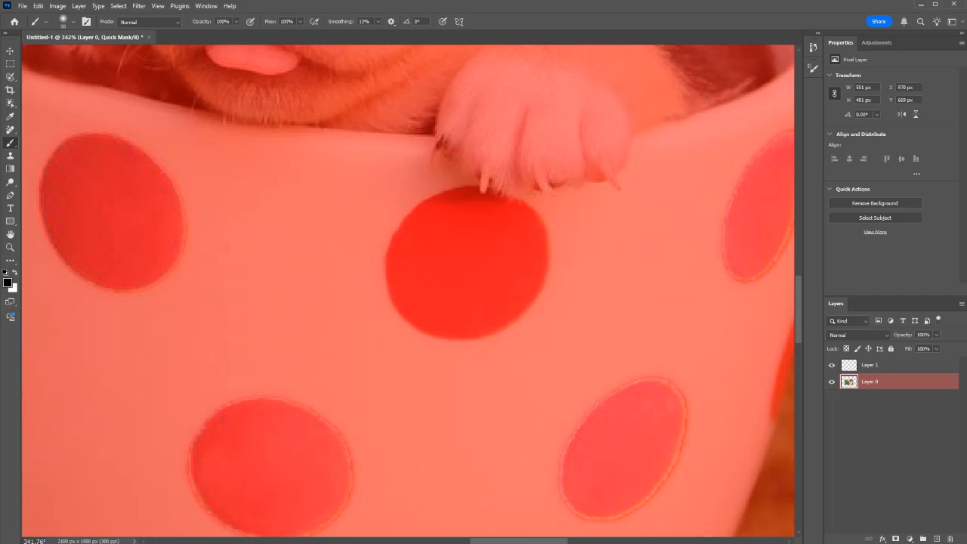
Step: Erase the Quick Mask over the entire dot beneath the paw with the hard 30 px Eraser
{"action": "scroll", "coordinate": [408, 291], "scroll_direction": "down", "scroll_amount": 3}
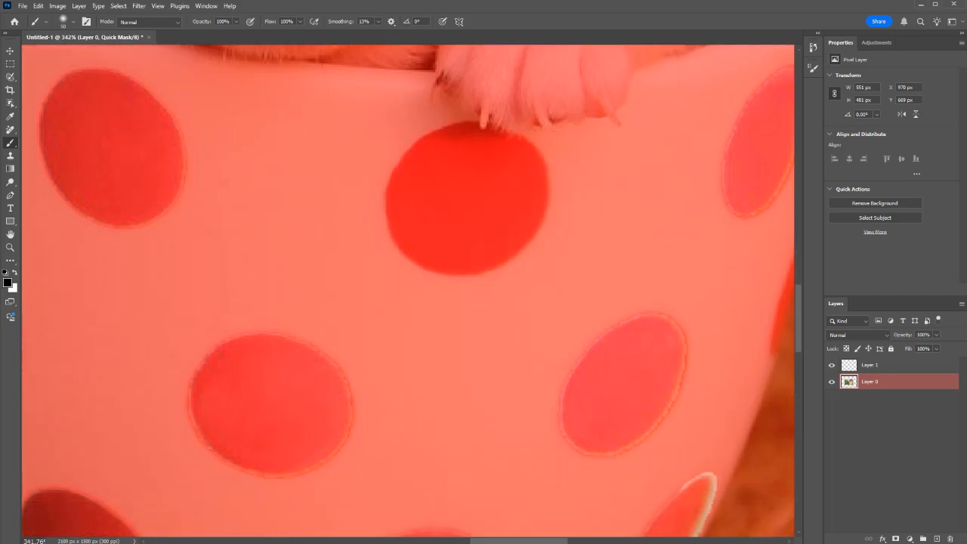
{"action": "scroll", "coordinate": [408, 291], "scroll_direction": "up", "scroll_amount": 3}
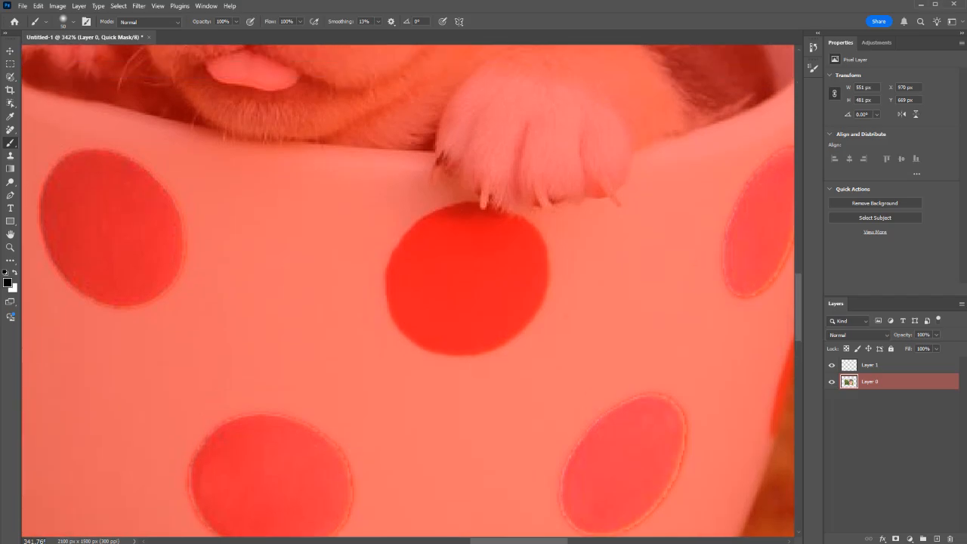
{"action": "key", "text": "e"}
{"action": "mouse_move", "coordinate": [474, 235]}
{"action": "left_mouse_down"}
{"action": "mouse_move", "coordinate": [408, 271]}
{"action": "mouse_move", "coordinate": [423, 323]}
{"action": "mouse_move", "coordinate": [477, 334]}
{"action": "mouse_move", "coordinate": [500, 325]}
{"action": "mouse_move", "coordinate": [529, 301]}
{"action": "mouse_move", "coordinate": [546, 253]}
{"action": "mouse_move", "coordinate": [524, 217]}
{"action": "mouse_move", "coordinate": [464, 203]}
{"action": "left_mouse_up"}
{"action": "left_click_drag", "start_coordinate": [438, 254], "coordinate": [468, 274]}
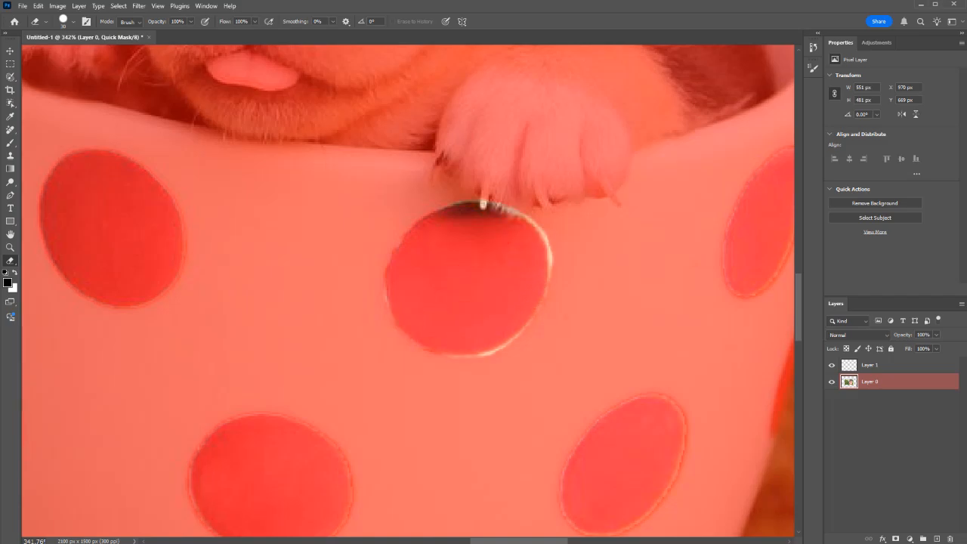
Step: Paint mask around the edge of the dot beneath the paw with the soft brush, and exit Quick Mask mode
{"action": "key", "text": "b"}
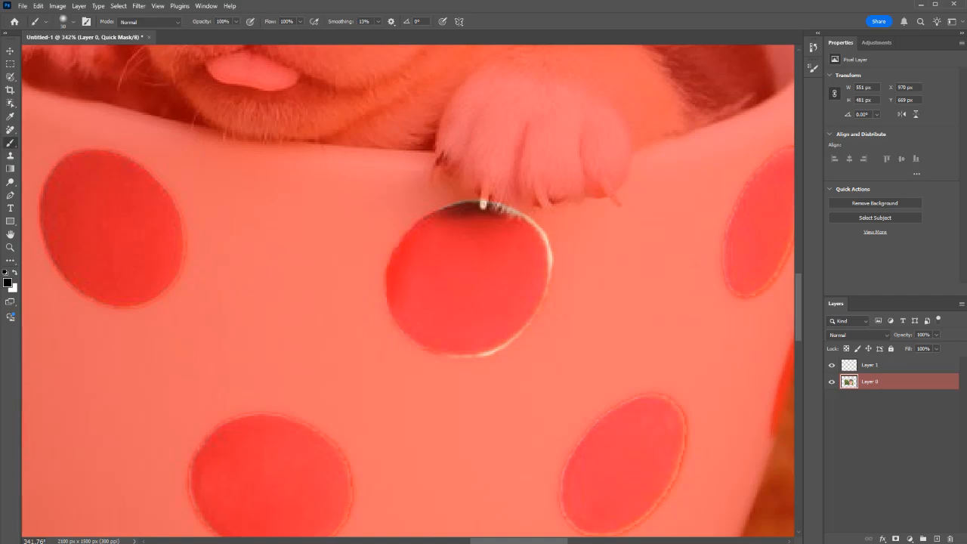
{"action": "mouse_move", "coordinate": [416, 350]}
{"action": "left_mouse_down"}
{"action": "mouse_move", "coordinate": [506, 344]}
{"action": "mouse_move", "coordinate": [540, 299]}
{"action": "left_mouse_up"}
{"action": "mouse_move", "coordinate": [489, 204]}
{"action": "left_mouse_down"}
{"action": "mouse_move", "coordinate": [537, 226]}
{"action": "mouse_move", "coordinate": [550, 263]}
{"action": "mouse_move", "coordinate": [543, 291]}
{"action": "left_mouse_up"}
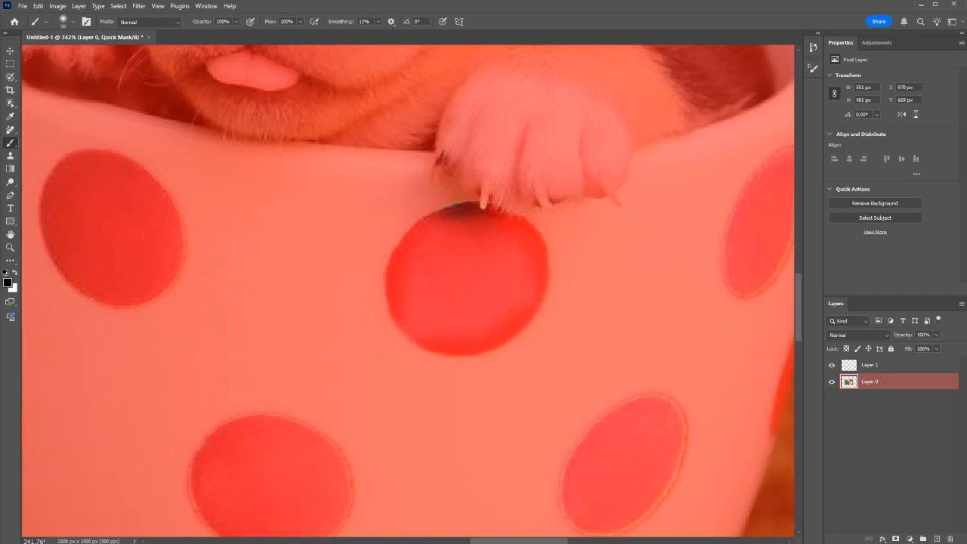
{"action": "scroll", "coordinate": [256, 158], "scroll_direction": "down", "scroll_amount": 5}
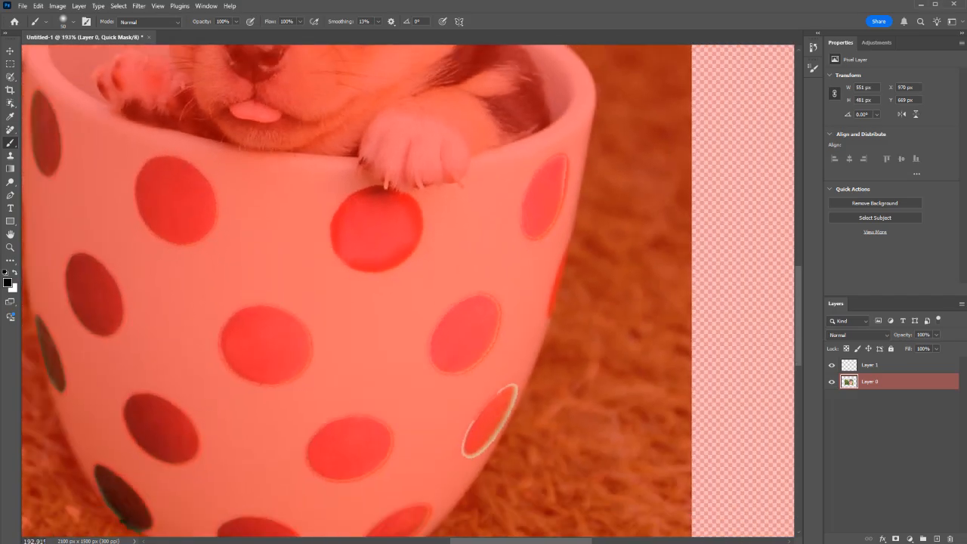
{"action": "key", "text": "q"}
{"action": "scroll", "coordinate": [343, 224], "scroll_direction": "up", "scroll_amount": 4}
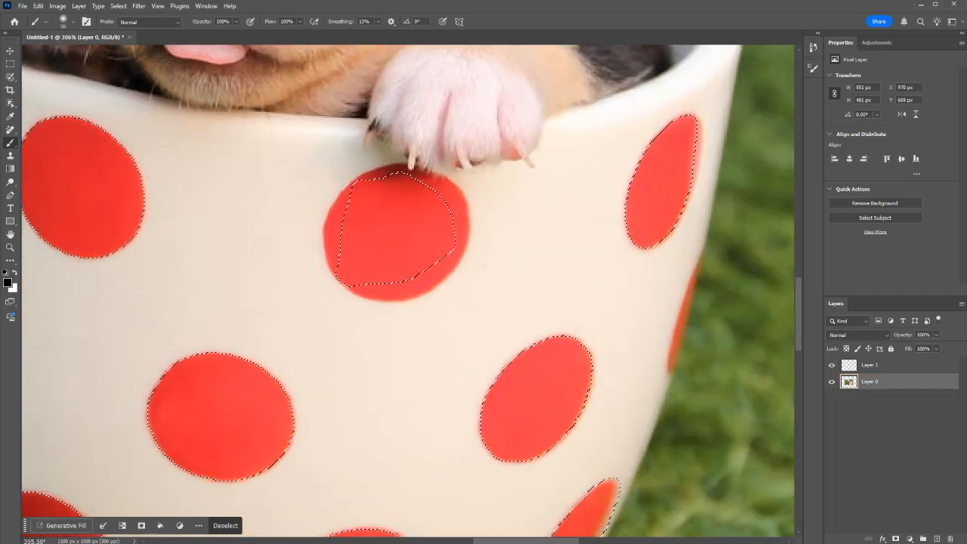
Step: Raise the Brush hardness, paint the Quick Mask over the whole dot beneath the paw, and return to the normal selection view
{"action": "left_click", "coordinate": [72, 22]}
{"action": "left_click_drag", "start_coordinate": [57, 77], "coordinate": [112, 77]}
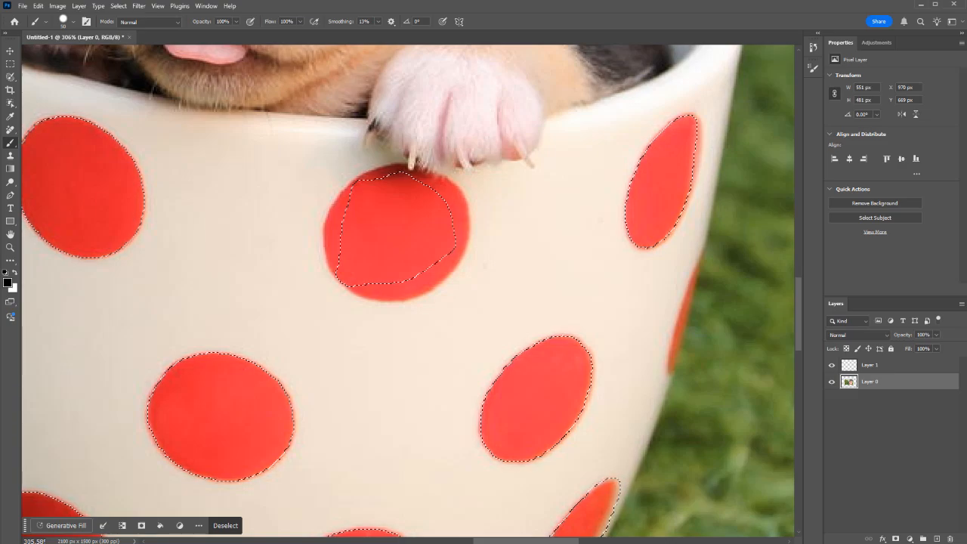
{"action": "key", "text": "q"}
{"action": "mouse_move", "coordinate": [401, 210]}
{"action": "left_mouse_down"}
{"action": "mouse_move", "coordinate": [381, 216]}
{"action": "mouse_move", "coordinate": [376, 236]}
{"action": "mouse_move", "coordinate": [398, 250]}
{"action": "mouse_move", "coordinate": [449, 211]}
{"action": "left_mouse_up"}
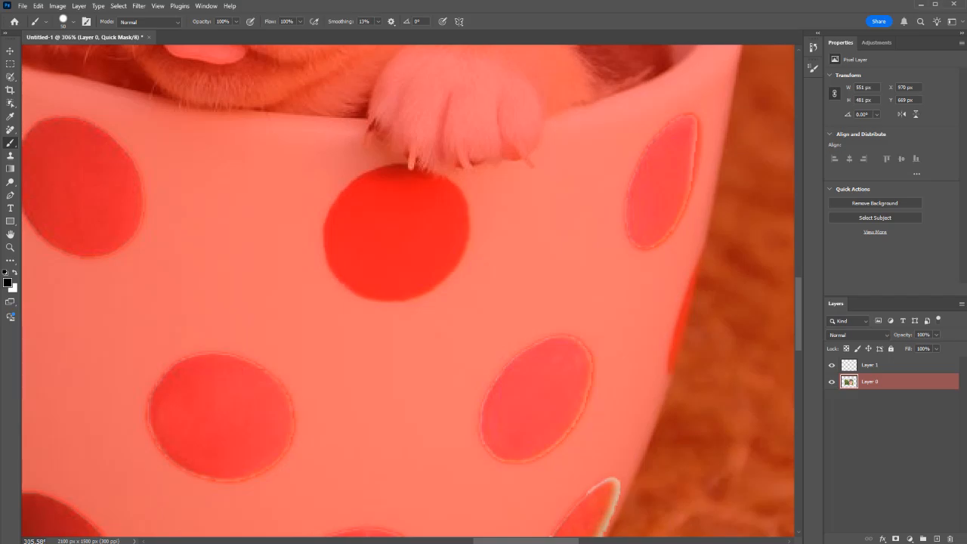
{"action": "key", "text": "q"}
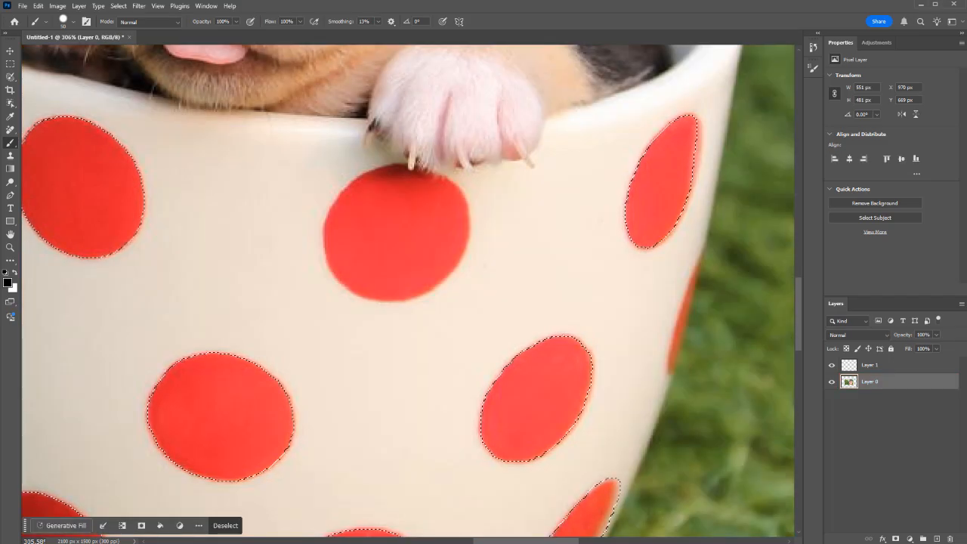
Step: Erase the Quick Mask inside the dot beneath the paw, lowering the Eraser's hardness to about 80%, and exit Quick Mask mode
{"action": "key", "text": "q"}
{"action": "key", "text": "e"}
{"action": "mouse_move", "coordinate": [389, 203]}
{"action": "left_mouse_down"}
{"action": "mouse_move", "coordinate": [358, 241]}
{"action": "mouse_move", "coordinate": [360, 256]}
{"action": "mouse_move", "coordinate": [386, 274]}
{"action": "left_mouse_up"}
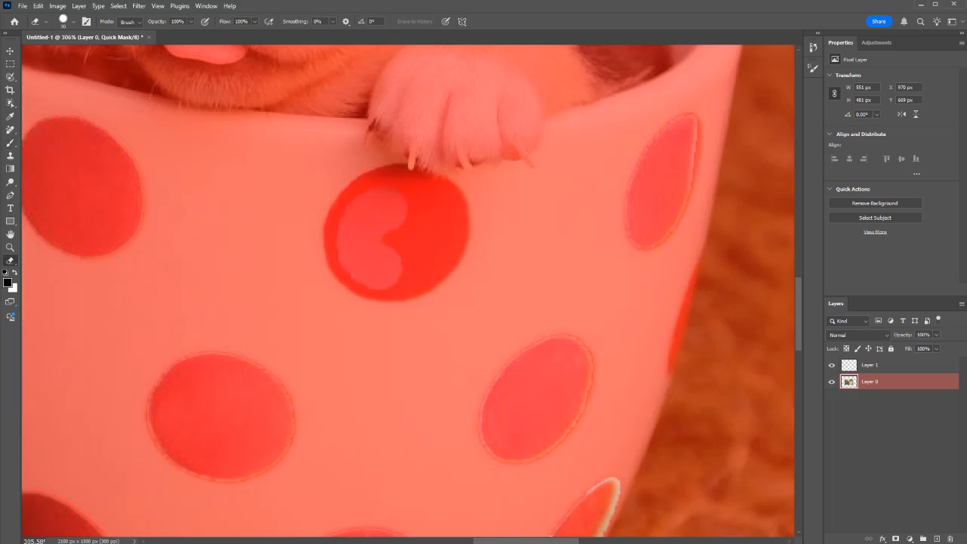
{"action": "left_click", "coordinate": [74, 22]}
{"action": "mouse_move", "coordinate": [121, 77]}
{"action": "left_mouse_down"}
{"action": "mouse_move", "coordinate": [93, 77]}
{"action": "mouse_move", "coordinate": [109, 77]}
{"action": "left_mouse_up"}
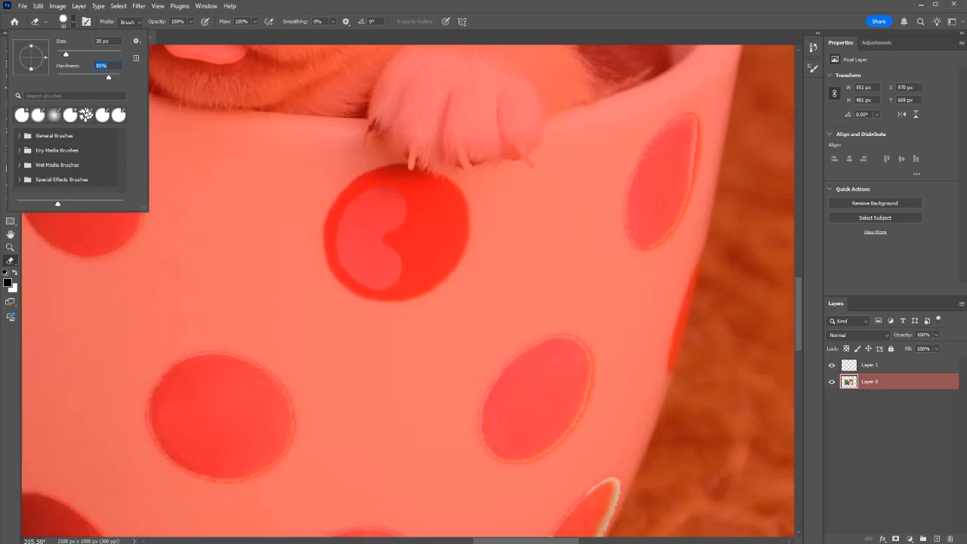
{"action": "key", "text": "Return"}
{"action": "mouse_move", "coordinate": [377, 185]}
{"action": "left_mouse_down"}
{"action": "mouse_move", "coordinate": [337, 219]}
{"action": "mouse_move", "coordinate": [346, 265]}
{"action": "mouse_move", "coordinate": [379, 291]}
{"action": "mouse_move", "coordinate": [438, 275]}
{"action": "mouse_move", "coordinate": [458, 249]}
{"action": "mouse_move", "coordinate": [405, 185]}
{"action": "mouse_move", "coordinate": [435, 222]}
{"action": "mouse_move", "coordinate": [439, 200]}
{"action": "mouse_move", "coordinate": [382, 192]}
{"action": "mouse_move", "coordinate": [401, 181]}
{"action": "mouse_move", "coordinate": [401, 230]}
{"action": "left_mouse_up"}
{"action": "key", "text": "q"}
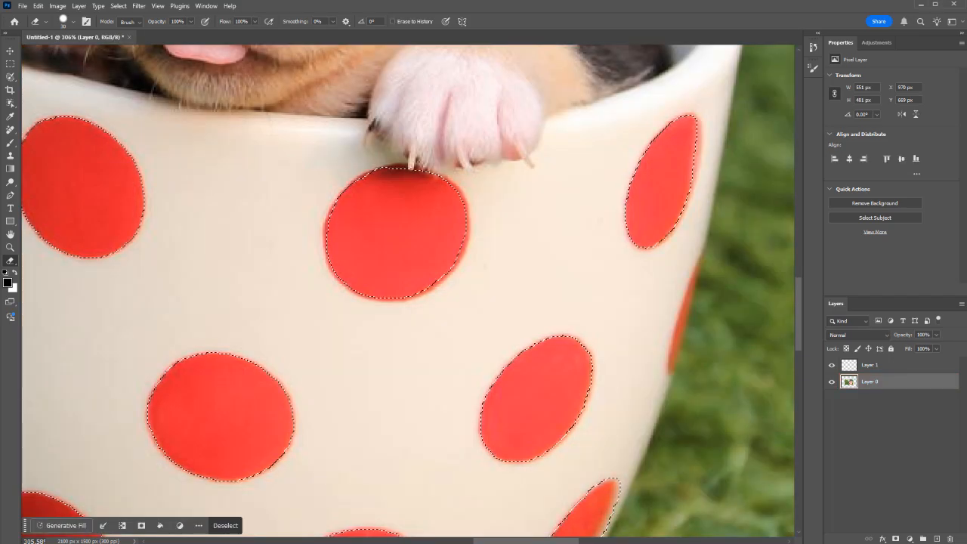
Step: Inspect the selection edge around the dot beneath the paw up close, and compare the whole selection with its Quick Mask
{"action": "scroll", "coordinate": [393, 218], "scroll_direction": "down", "scroll_amount": 1}
{"action": "scroll", "coordinate": [393, 218], "scroll_direction": "down", "scroll_amount": 4}
{"action": "scroll", "coordinate": [384, 161], "scroll_direction": "up", "scroll_amount": 5}
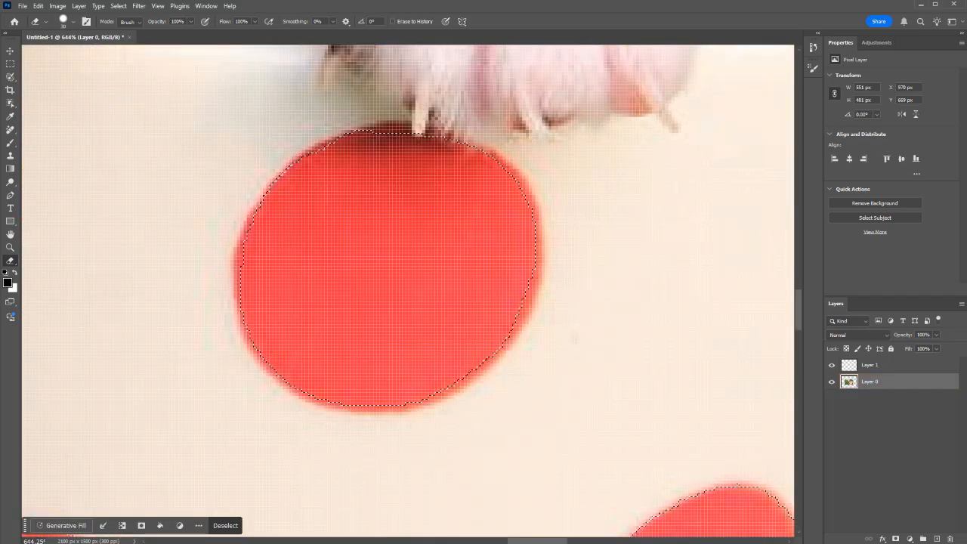
{"action": "scroll", "coordinate": [384, 190], "scroll_direction": "down", "scroll_amount": 5}
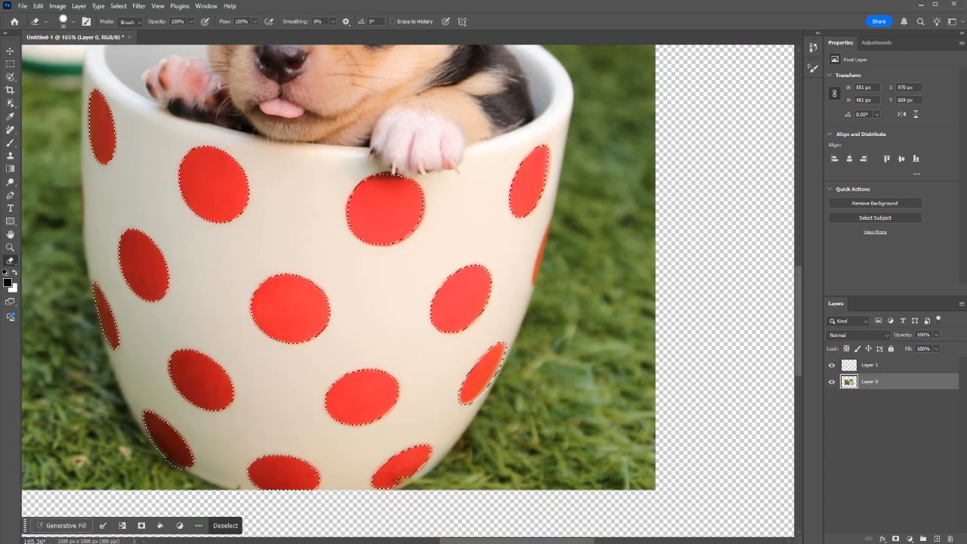
{"action": "key", "text": "q"}
{"action": "key", "text": "q"}
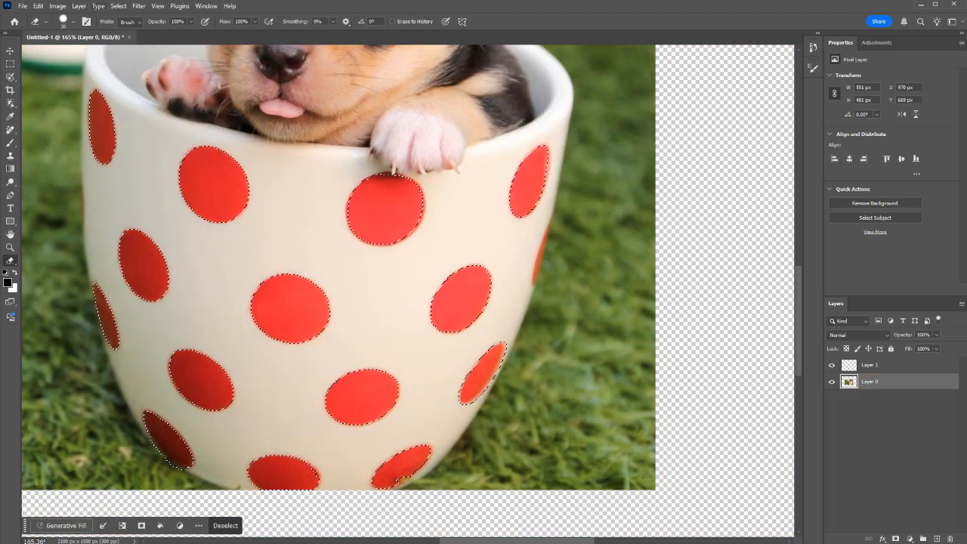
{"action": "left_click", "coordinate": [79, 6]}
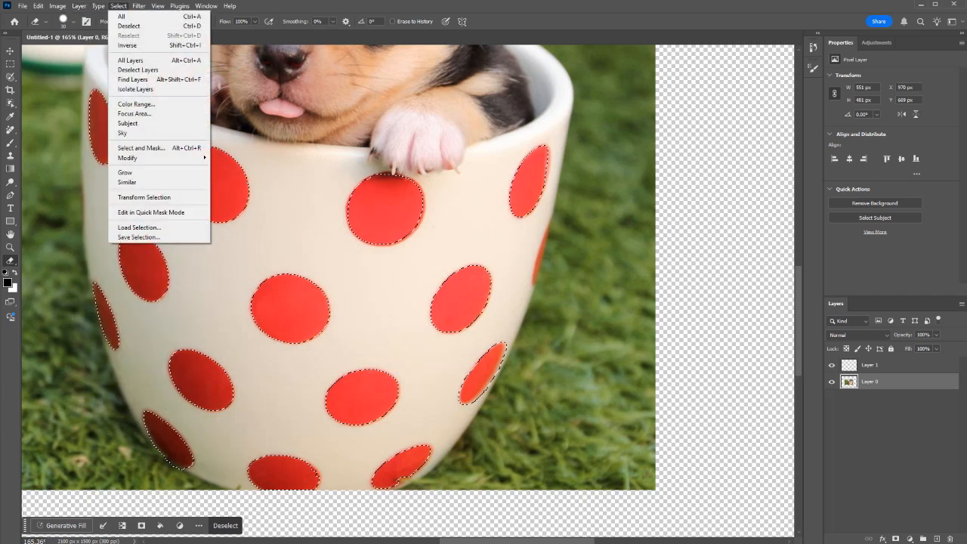
{"action": "mouse_move", "coordinate": [117, 6]}
{"action": "left_click", "coordinate": [129, 26]}
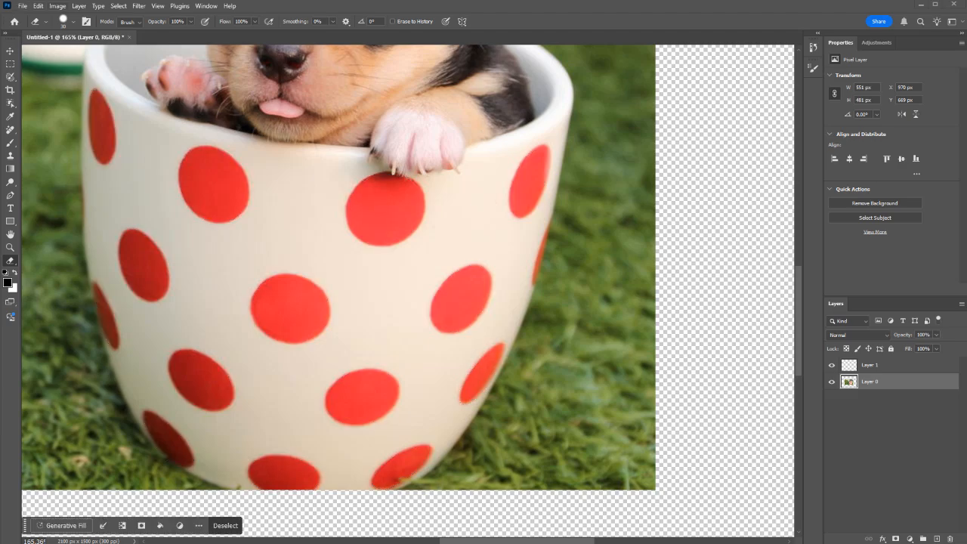
Step: Try shifting the midtone colors of the selected dots with Color Balance, and cancel the adjustment
{"action": "left_click", "coordinate": [57, 6]}
{"action": "mouse_move", "coordinate": [73, 32]}
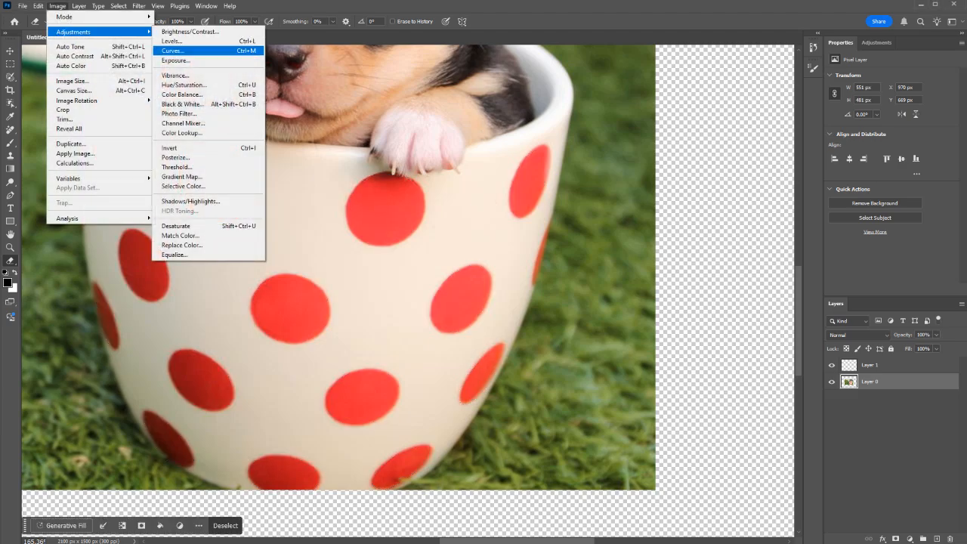
{"action": "left_click", "coordinate": [181, 94]}
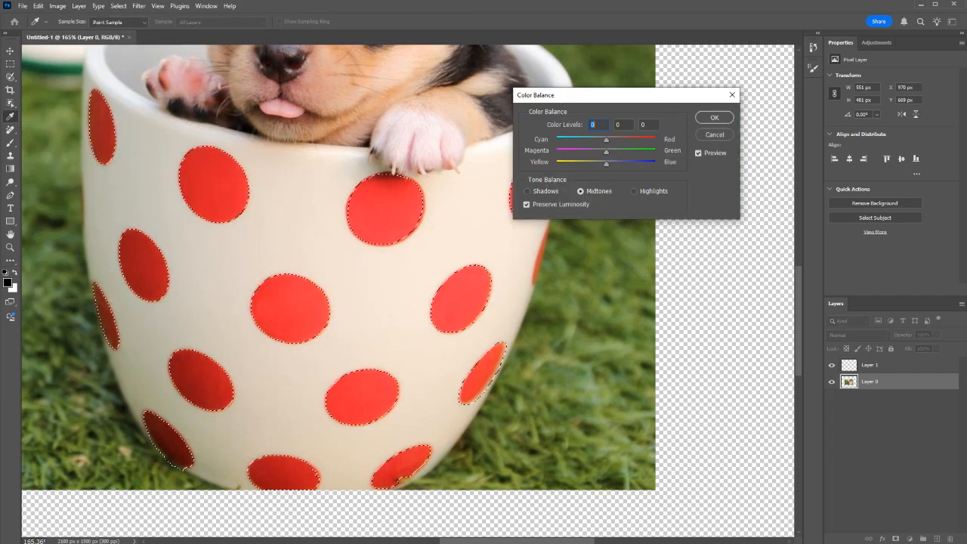
{"action": "left_click_drag", "start_coordinate": [647, 139], "coordinate": [583, 152]}
{"action": "left_click", "coordinate": [714, 134]}
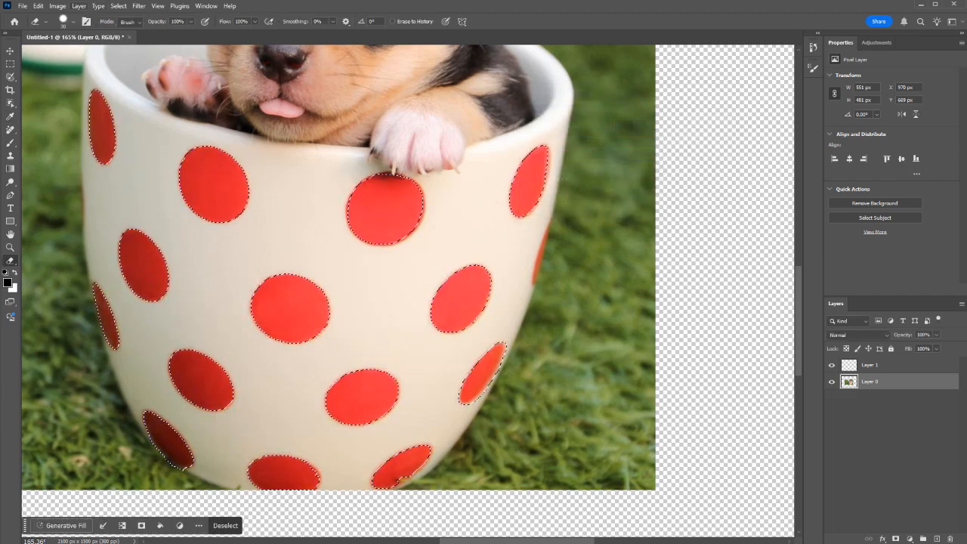
Step: Try a Hue of -117 on the selected dots with Hue/Saturation, and cancel the adjustment
{"action": "left_click", "coordinate": [57, 5]}
{"action": "mouse_move", "coordinate": [73, 32]}
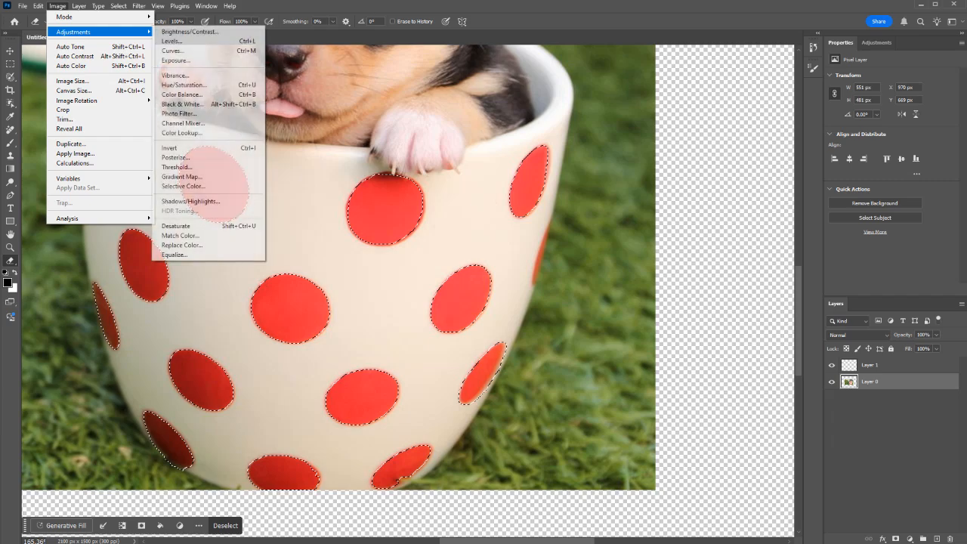
{"action": "left_click", "coordinate": [182, 85]}
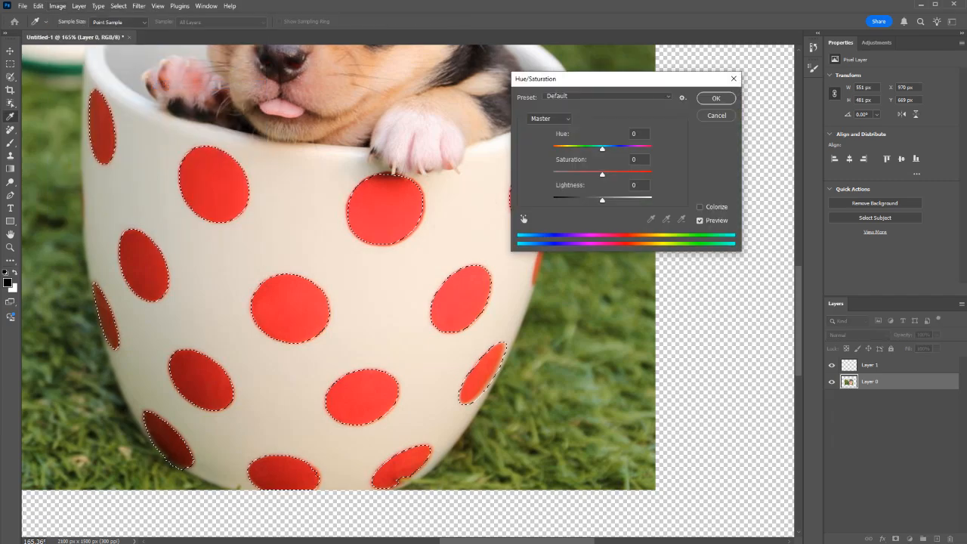
{"action": "left_click_drag", "start_coordinate": [602, 149], "coordinate": [565, 149]}
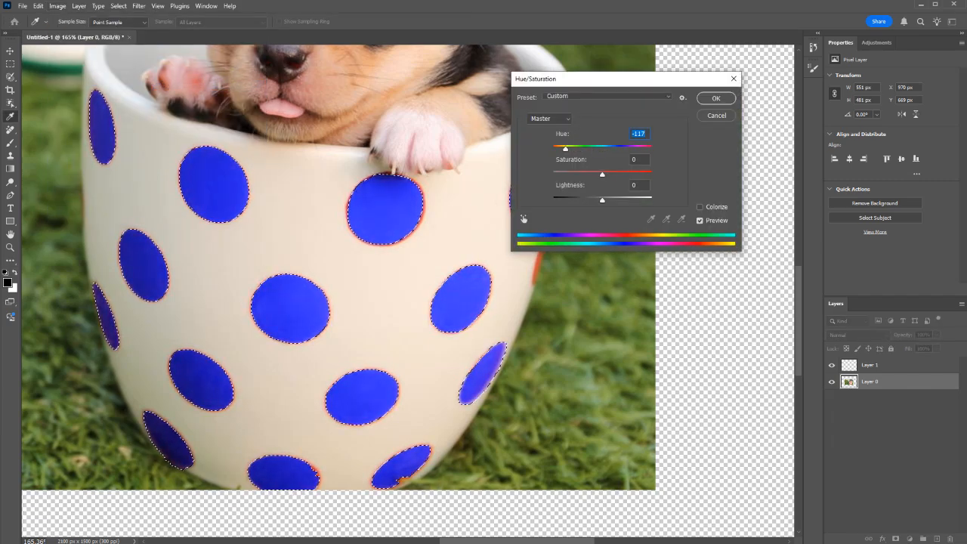
{"action": "left_click", "coordinate": [716, 115]}
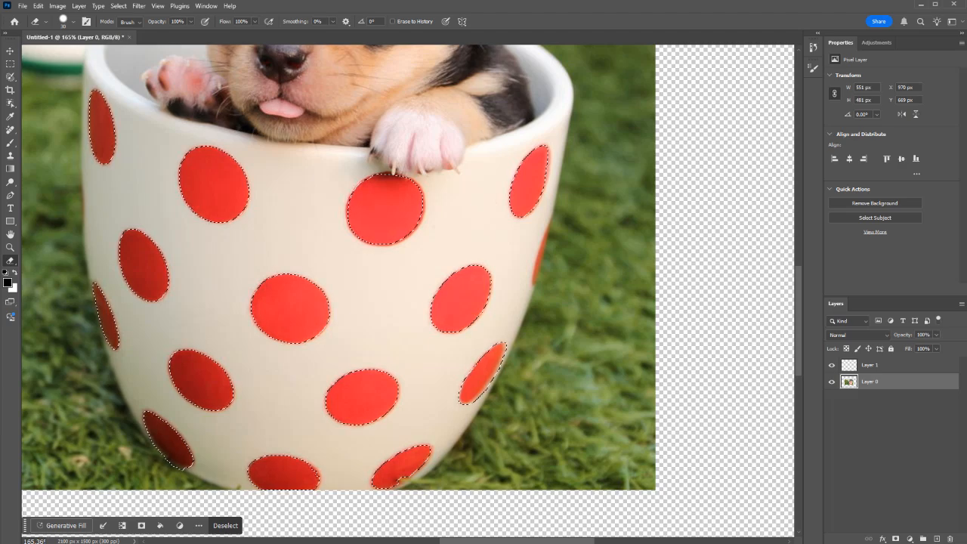
Step: Activate the Magic Wand tool
{"action": "key", "text": "w"}
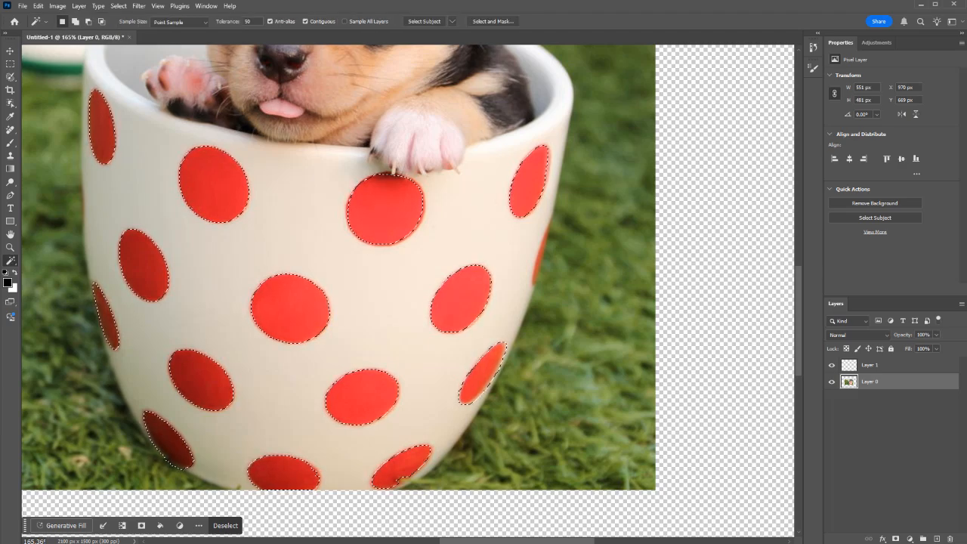
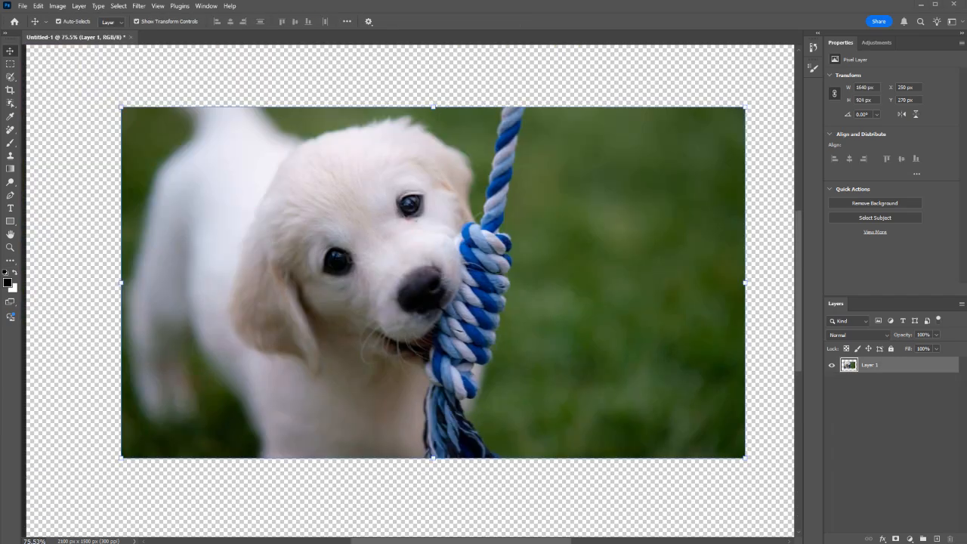
Step: Select the dark blue strands from the rope's upper end down into the knot with the Magic Wand at a tolerance of 80
{"action": "scroll", "coordinate": [473, 204], "scroll_direction": "up", "scroll_amount": 5}
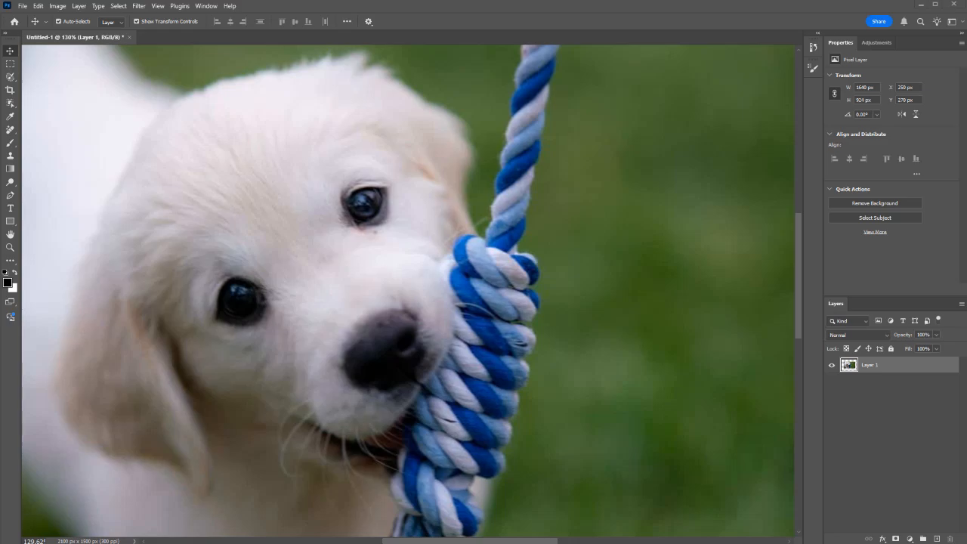
{"action": "scroll", "coordinate": [396, 251], "scroll_direction": "down", "scroll_amount": 5}
{"action": "key", "text": "w"}
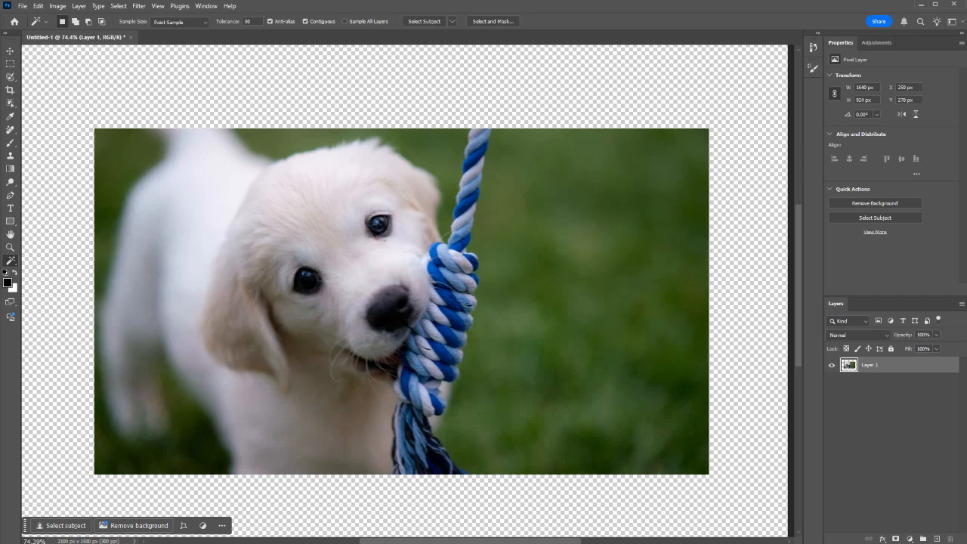
{"action": "key", "text": "Return"}
{"action": "type", "text": "8"}
{"action": "scroll", "coordinate": [480, 206], "scroll_direction": "up", "scroll_amount": 2}
{"action": "scroll", "coordinate": [480, 206], "scroll_direction": "up", "scroll_amount": 3}
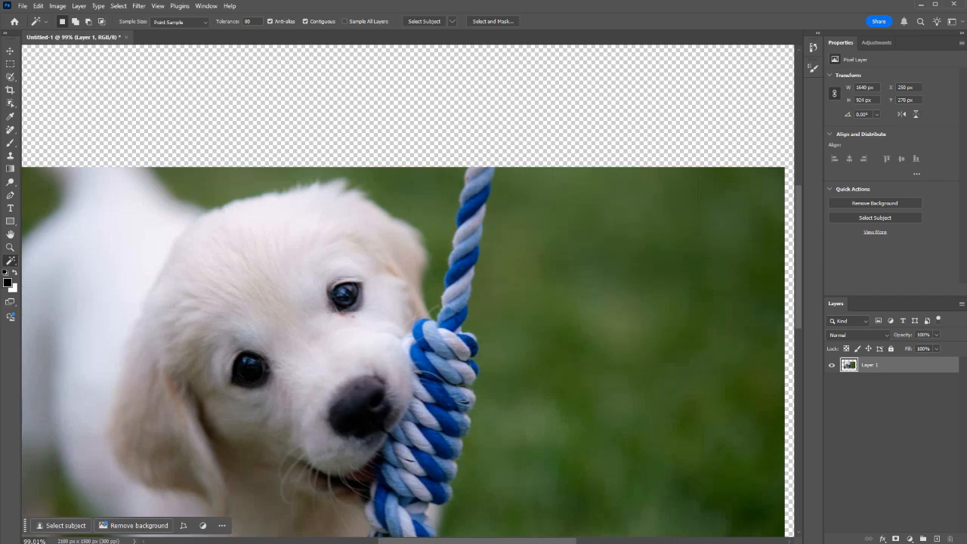
{"action": "left_click", "coordinate": [474, 198]}
{"action": "key", "text": "shift"}
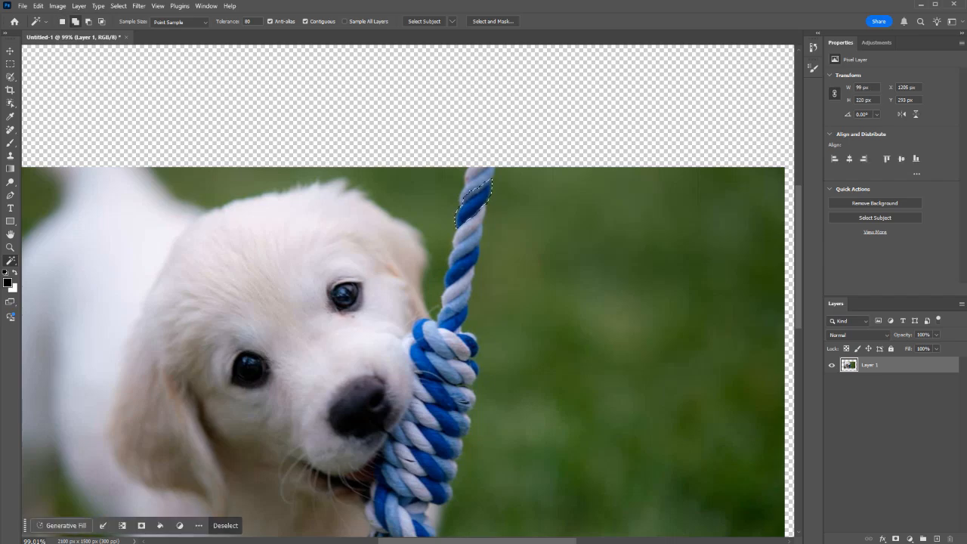
{"action": "left_click", "coordinate": [454, 316], "text": "shift"}
{"action": "left_click", "coordinate": [419, 353], "text": "shift"}
{"action": "left_click", "coordinate": [438, 391], "text": "shift"}
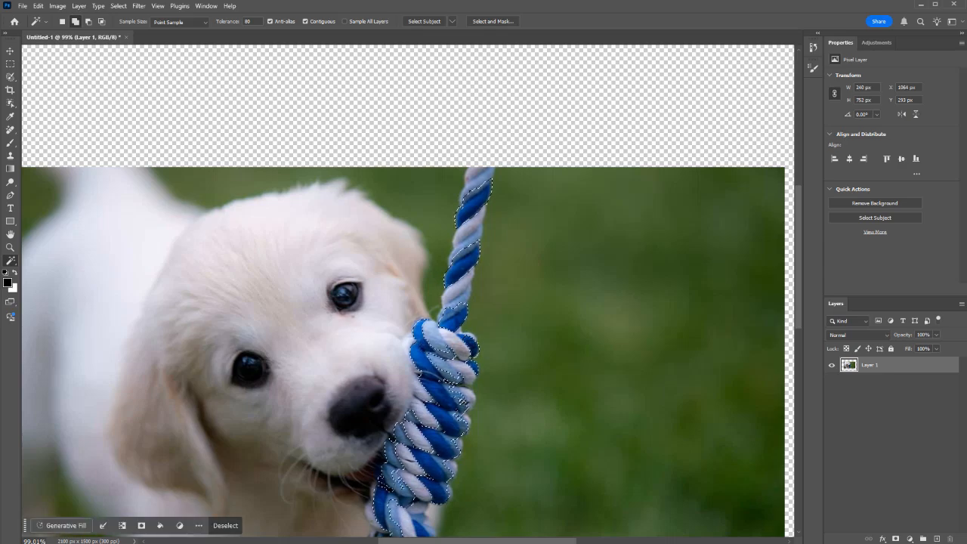
Step: Undo the last selection addition and add the dark blue strands in the middle of the knot with a tolerance of 60
{"action": "key", "text": "ctrl+z"}
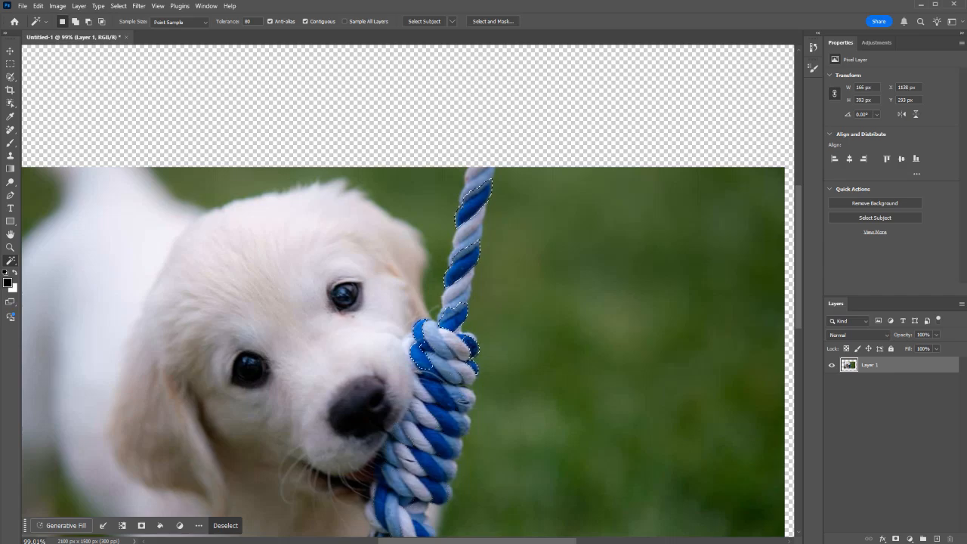
{"action": "double_click", "coordinate": [248, 21]}
{"action": "type", "text": "60"}
{"action": "left_click", "coordinate": [438, 392], "text": "shift"}
{"action": "left_click", "coordinate": [441, 442], "text": "shift"}
{"action": "left_click", "coordinate": [432, 468], "text": "shift"}
Step: Add the two dark blue strands at the lower end of the knot to the selection
{"action": "scroll", "coordinate": [432, 468], "scroll_direction": "down", "scroll_amount": 4}
{"action": "scroll", "coordinate": [432, 461], "scroll_direction": "down", "scroll_amount": 2}
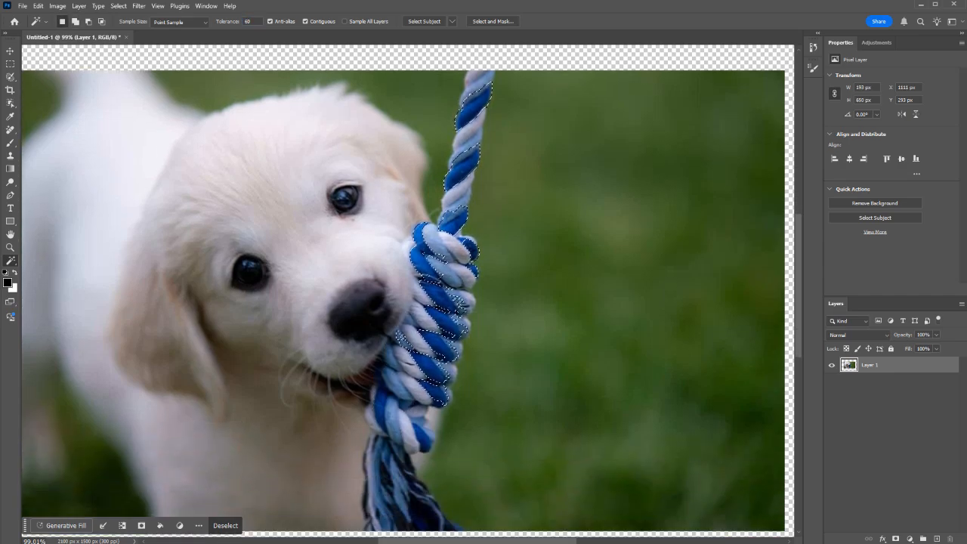
{"action": "left_click", "coordinate": [381, 411], "text": "shift"}
{"action": "left_click", "coordinate": [423, 437], "text": "shift"}
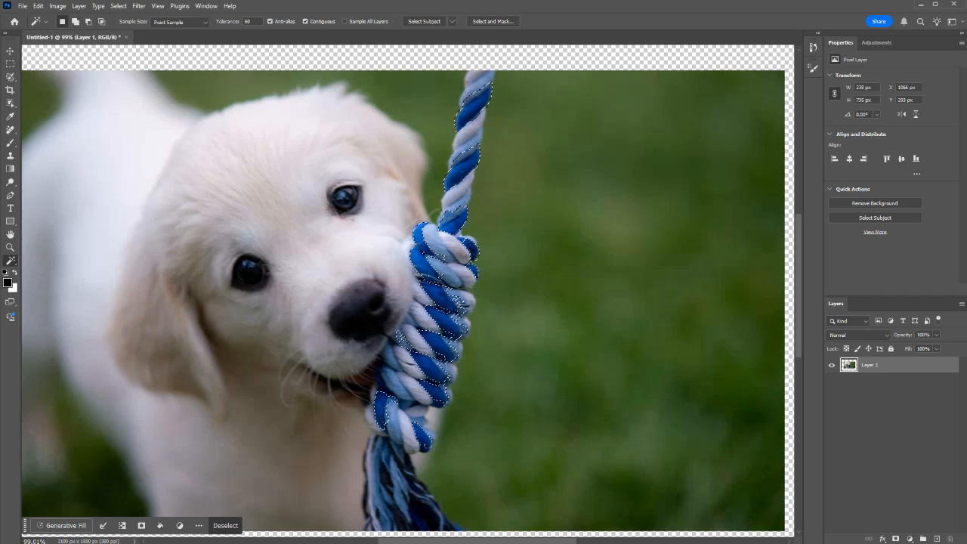
Step: Enter Quick Mask mode and erase the mask over the light blue strand at the rope's upper end
{"action": "scroll", "coordinate": [423, 434], "scroll_direction": "down", "scroll_amount": 7}
{"action": "scroll", "coordinate": [423, 423], "scroll_direction": "up", "scroll_amount": 4}
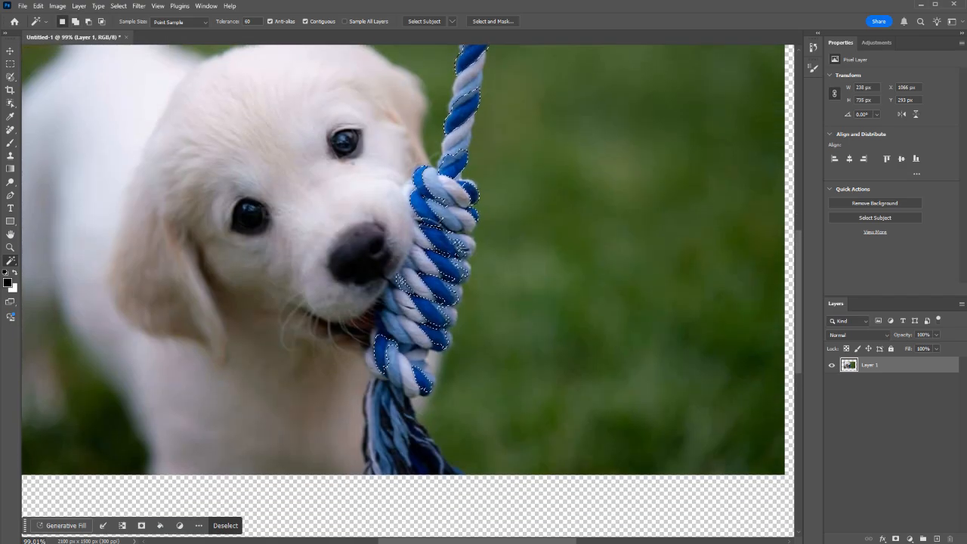
{"action": "scroll", "coordinate": [402, 281], "scroll_direction": "up", "scroll_amount": 3}
{"action": "key", "text": "q"}
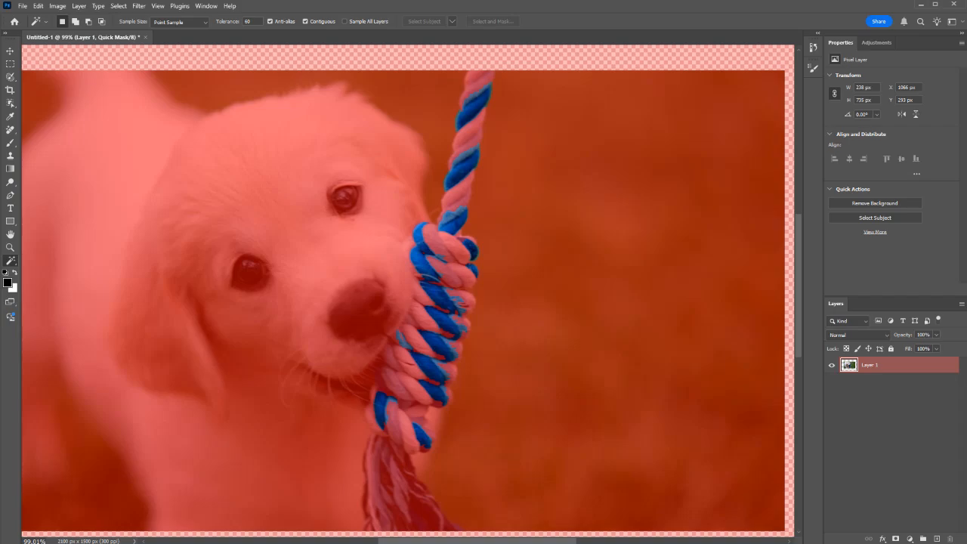
{"action": "scroll", "coordinate": [469, 93], "scroll_direction": "up", "scroll_amount": 8}
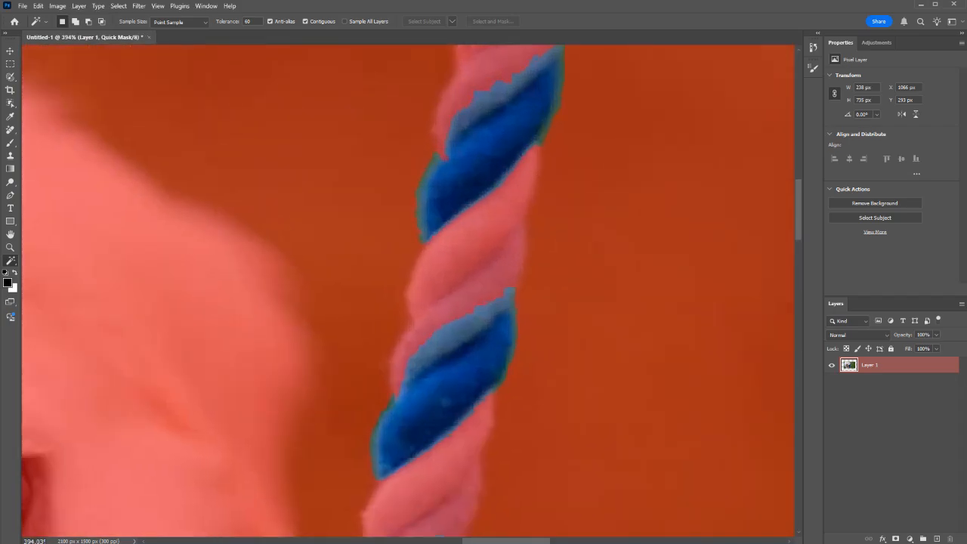
{"action": "key", "text": "e"}
{"action": "mouse_move", "coordinate": [479, 85]}
{"action": "left_mouse_down"}
{"action": "mouse_move", "coordinate": [447, 106]}
{"action": "mouse_move", "coordinate": [441, 157]}
{"action": "mouse_move", "coordinate": [583, 56]}
{"action": "left_mouse_up"}
{"action": "scroll", "coordinate": [407, 290], "scroll_direction": "up", "scroll_amount": 2}
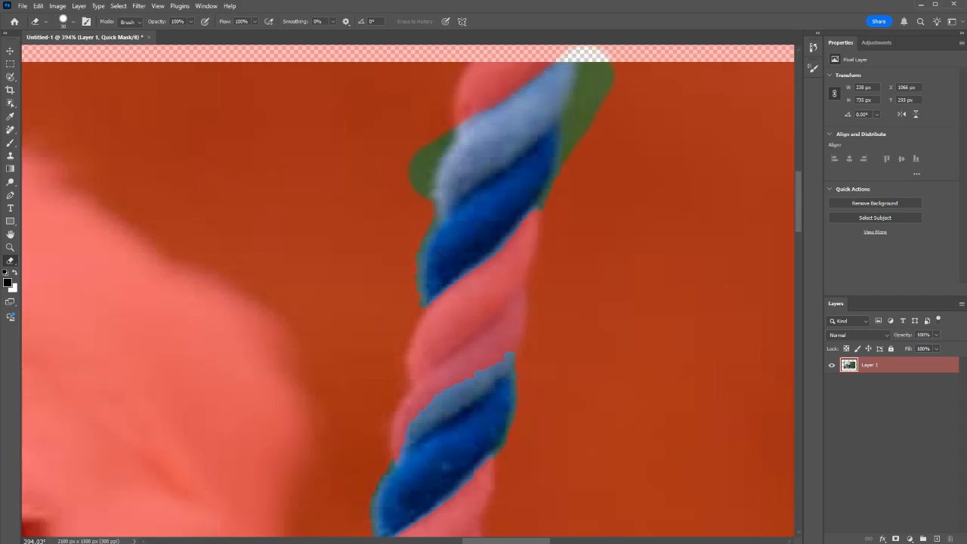
Step: Erase the mask along the first dark blue strand's edges and over the second pair of blue strands below it
{"action": "left_click_drag", "start_coordinate": [411, 266], "coordinate": [394, 284]}
{"action": "left_click_drag", "start_coordinate": [487, 217], "coordinate": [526, 172]}
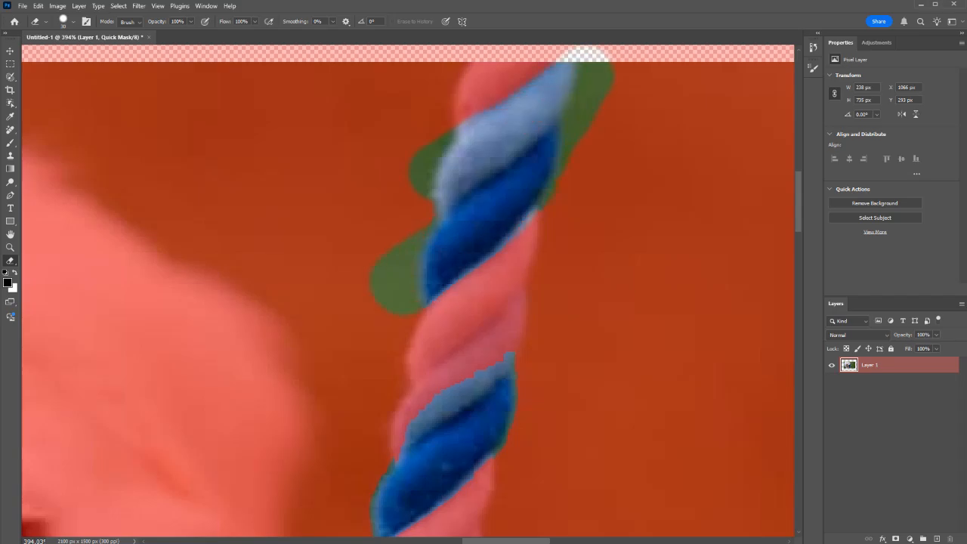
{"action": "mouse_move", "coordinate": [395, 444]}
{"action": "left_mouse_down"}
{"action": "mouse_move", "coordinate": [457, 364]}
{"action": "mouse_move", "coordinate": [566, 319]}
{"action": "mouse_move", "coordinate": [544, 303]}
{"action": "left_mouse_up"}
{"action": "scroll", "coordinate": [408, 290], "scroll_direction": "down", "scroll_amount": 2}
{"action": "left_click_drag", "start_coordinate": [393, 476], "coordinate": [491, 404]}
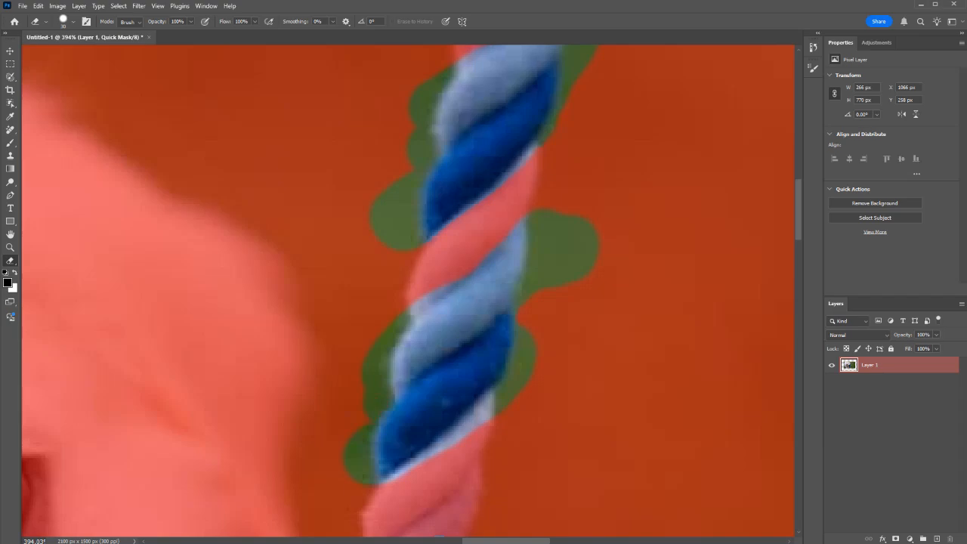
Step: Erase the mask over the light blue strand just above the knot and along the knot's upper right edge
{"action": "scroll", "coordinate": [408, 290], "scroll_direction": "down", "scroll_amount": 6}
{"action": "mouse_move", "coordinate": [362, 395]}
{"action": "left_mouse_down"}
{"action": "mouse_move", "coordinate": [498, 308]}
{"action": "mouse_move", "coordinate": [451, 379]}
{"action": "mouse_move", "coordinate": [379, 444]}
{"action": "left_mouse_up"}
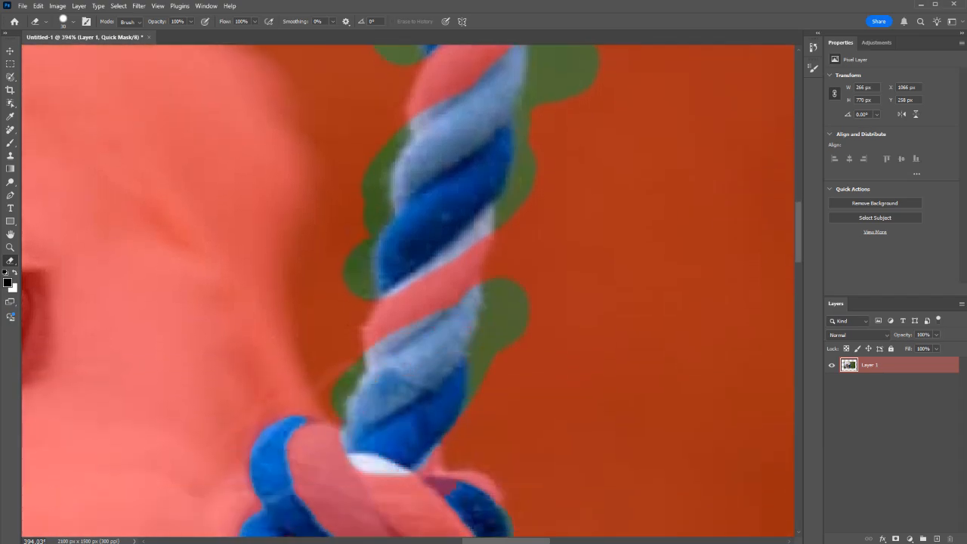
{"action": "scroll", "coordinate": [407, 290], "scroll_direction": "down", "scroll_amount": 4}
{"action": "mouse_move", "coordinate": [434, 355]}
{"action": "left_mouse_down"}
{"action": "mouse_move", "coordinate": [446, 400]}
{"action": "mouse_move", "coordinate": [483, 351]}
{"action": "mouse_move", "coordinate": [434, 423]}
{"action": "mouse_move", "coordinate": [397, 359]}
{"action": "mouse_move", "coordinate": [483, 337]}
{"action": "left_mouse_up"}
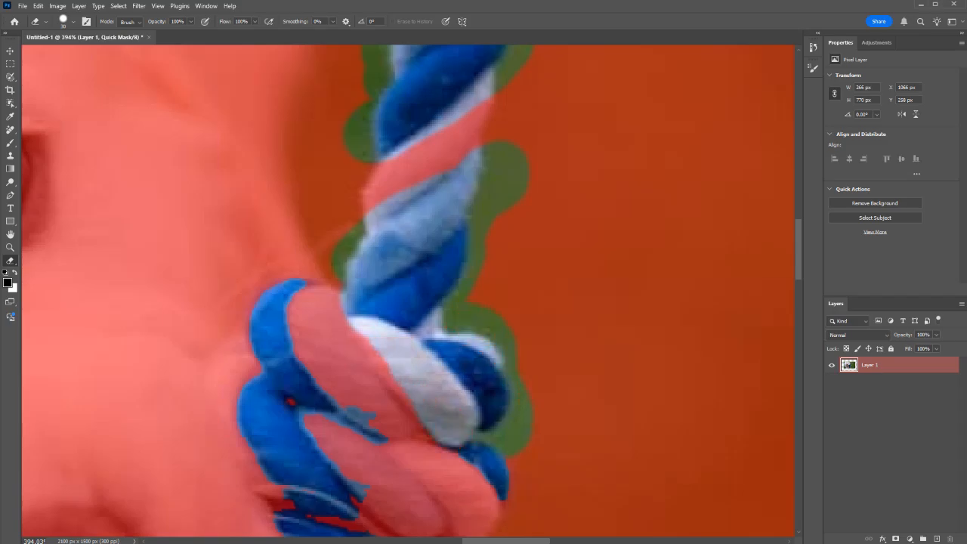
Step: Erase the mask over the light blue strands across the upper half of the knot
{"action": "mouse_move", "coordinate": [284, 297]}
{"action": "left_mouse_down"}
{"action": "mouse_move", "coordinate": [293, 401]}
{"action": "mouse_move", "coordinate": [270, 243]}
{"action": "mouse_move", "coordinate": [342, 394]}
{"action": "mouse_move", "coordinate": [318, 321]}
{"action": "mouse_move", "coordinate": [324, 291]}
{"action": "mouse_move", "coordinate": [380, 420]}
{"action": "left_mouse_up"}
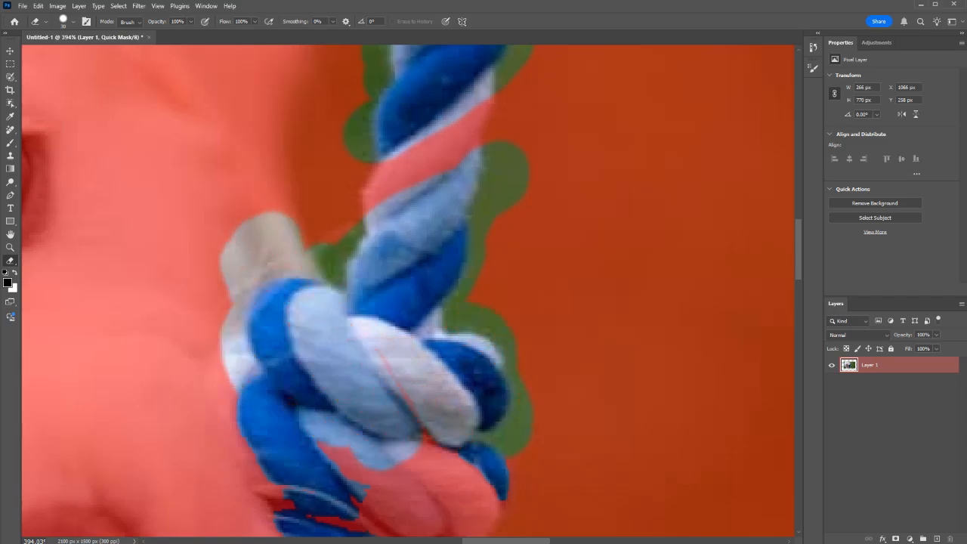
{"action": "scroll", "coordinate": [380, 420], "scroll_direction": "down", "scroll_amount": 4}
{"action": "mouse_move", "coordinate": [260, 257]}
{"action": "left_mouse_down"}
{"action": "mouse_move", "coordinate": [366, 376]}
{"action": "mouse_move", "coordinate": [409, 378]}
{"action": "mouse_move", "coordinate": [455, 469]}
{"action": "left_mouse_up"}
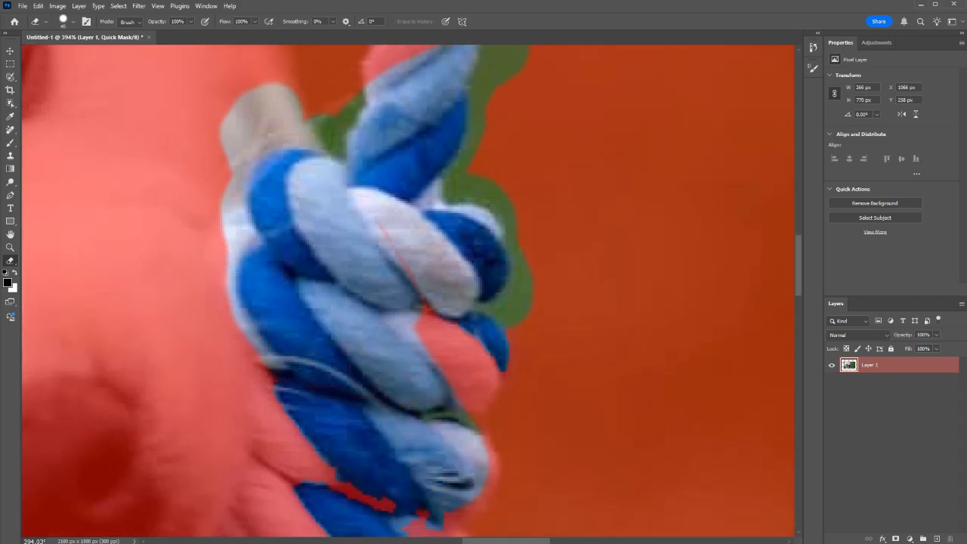
{"action": "scroll", "coordinate": [277, 290], "scroll_direction": "down", "scroll_amount": 4}
{"action": "left_click_drag", "start_coordinate": [435, 410], "coordinate": [431, 490]}
Step: Erase the mask over the light blue strands along the lower right side of the knot
{"action": "scroll", "coordinate": [431, 491], "scroll_direction": "down", "scroll_amount": 7}
{"action": "left_click_drag", "start_coordinate": [459, 364], "coordinate": [438, 392]}
{"action": "mouse_move", "coordinate": [382, 408]}
{"action": "left_mouse_down"}
{"action": "mouse_move", "coordinate": [250, 272]}
{"action": "mouse_move", "coordinate": [177, 279]}
{"action": "mouse_move", "coordinate": [398, 508]}
{"action": "left_mouse_up"}
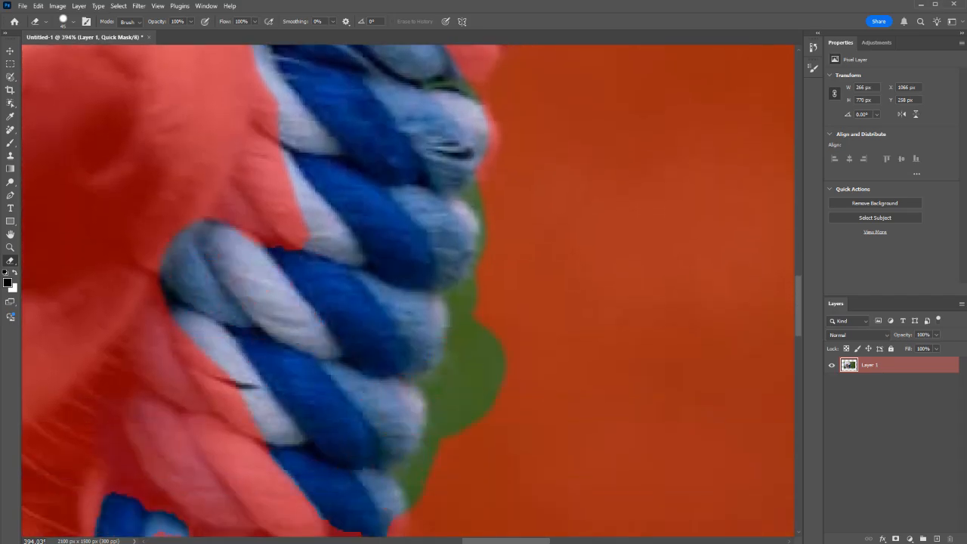
{"action": "scroll", "coordinate": [351, 339], "scroll_direction": "down", "scroll_amount": 5}
{"action": "mouse_move", "coordinate": [351, 339]}
{"action": "left_mouse_down"}
{"action": "mouse_move", "coordinate": [341, 372]}
{"action": "mouse_move", "coordinate": [369, 390]}
{"action": "mouse_move", "coordinate": [344, 381]}
{"action": "left_mouse_up"}
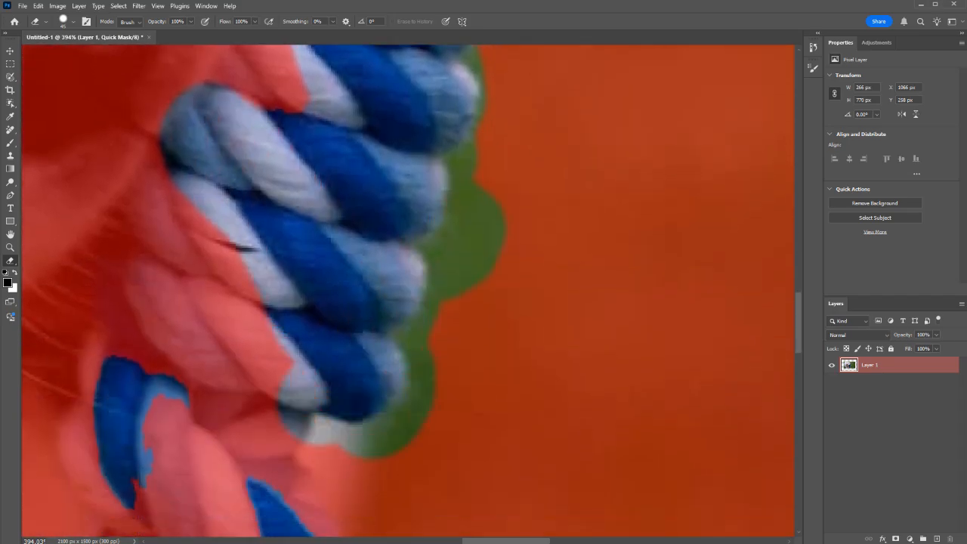
{"action": "scroll", "coordinate": [378, 340], "scroll_direction": "down", "scroll_amount": 2}
{"action": "scroll", "coordinate": [378, 340], "scroll_direction": "up", "scroll_amount": 5}
{"action": "scroll", "coordinate": [377, 340], "scroll_direction": "up", "scroll_amount": 3}
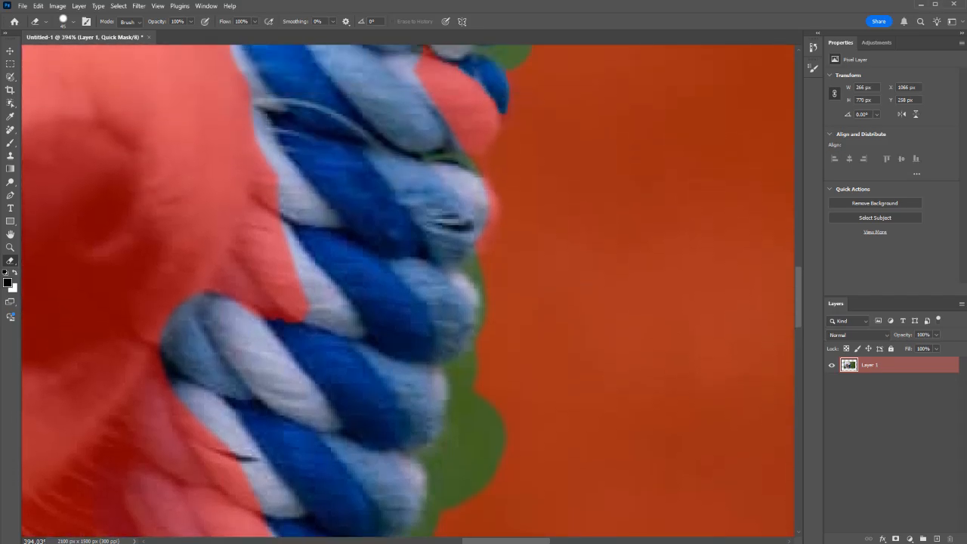
Step: Paint the mask back with the Brush over the spill left of the rope's second pair of blue strands
{"action": "key", "text": "b"}
{"action": "scroll", "coordinate": [378, 339], "scroll_direction": "up", "scroll_amount": 3}
{"action": "scroll", "coordinate": [277, 291], "scroll_direction": "up", "scroll_amount": 7}
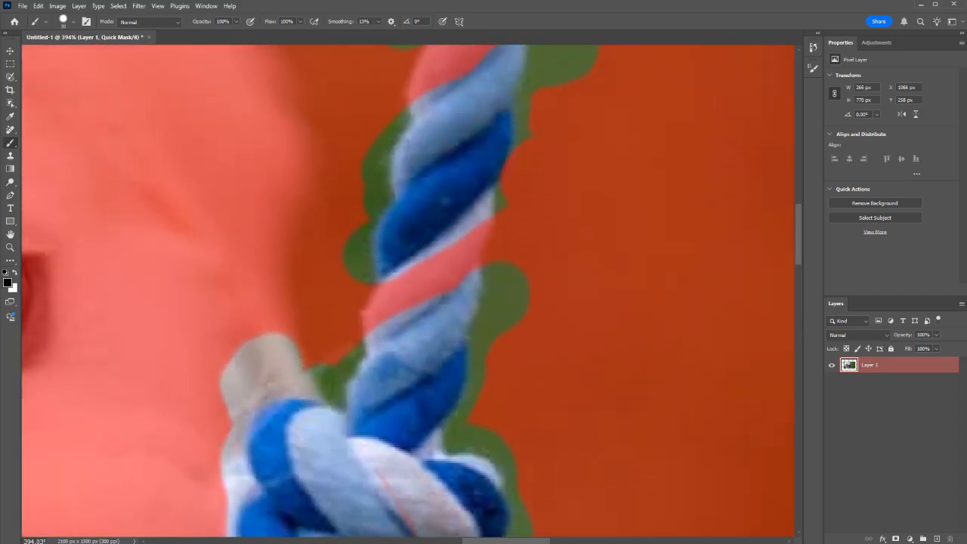
{"action": "scroll", "coordinate": [408, 290], "scroll_direction": "up", "scroll_amount": 4}
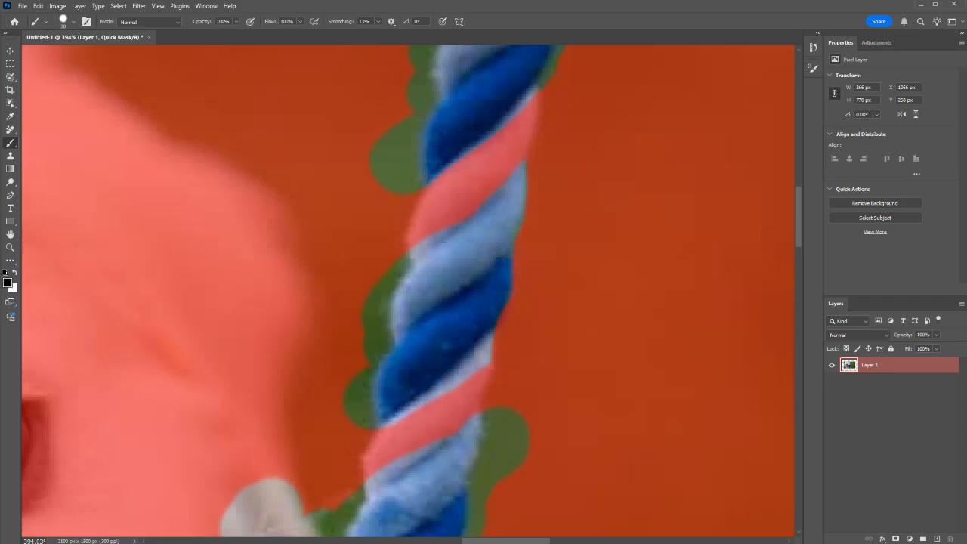
{"action": "mouse_move", "coordinate": [369, 230]}
{"action": "left_mouse_down"}
{"action": "mouse_move", "coordinate": [368, 280]}
{"action": "mouse_move", "coordinate": [349, 321]}
{"action": "left_mouse_up"}
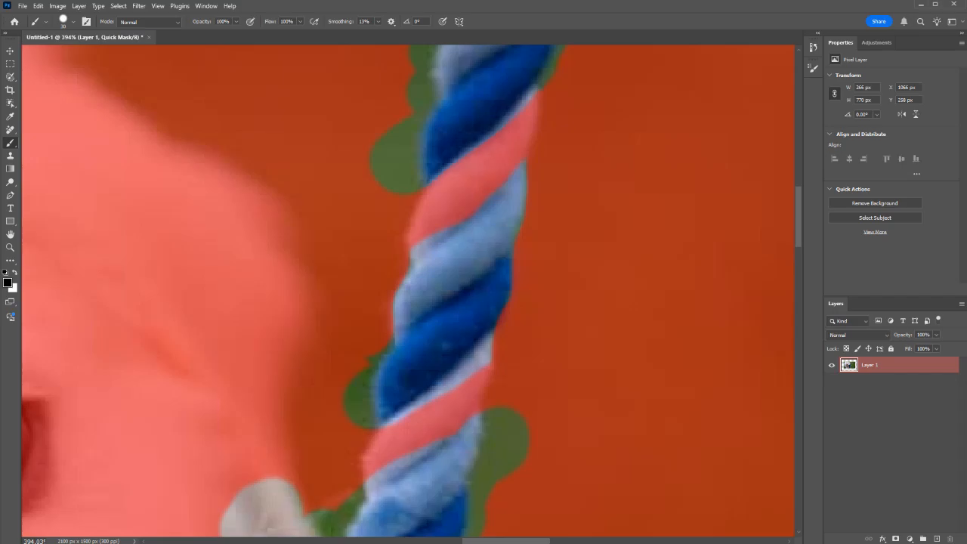
Step: Shrink the brush to 10 px and repaint the mask along the upper and lower edges of the second pair of blue strands
{"action": "key", "text": "bracketleft"}
{"action": "key", "text": "bracketleft"}
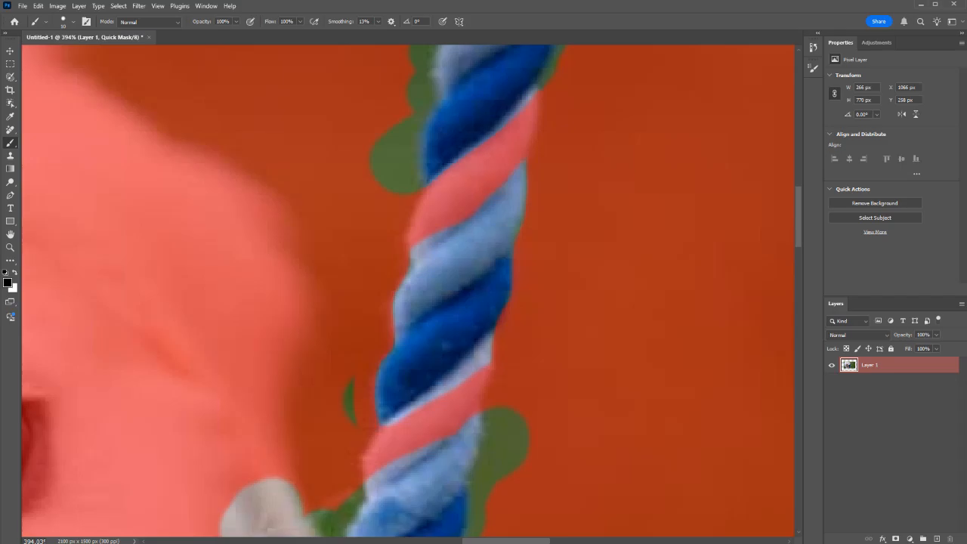
{"action": "left_click_drag", "start_coordinate": [384, 422], "coordinate": [471, 369]}
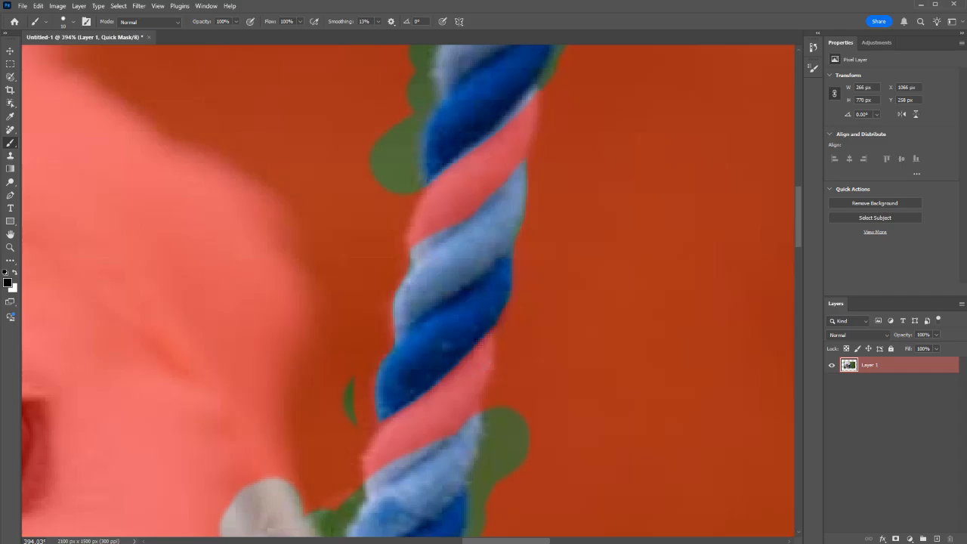
{"action": "left_click_drag", "start_coordinate": [429, 233], "coordinate": [406, 254]}
{"action": "left_click", "coordinate": [467, 213], "text": "shift"}
{"action": "left_click", "coordinate": [504, 182], "text": "shift"}
Step: Repaint the mask along the lower and left edges of the rope's uppermost pair of blue strands
{"action": "scroll", "coordinate": [408, 291], "scroll_direction": "up", "scroll_amount": 2}
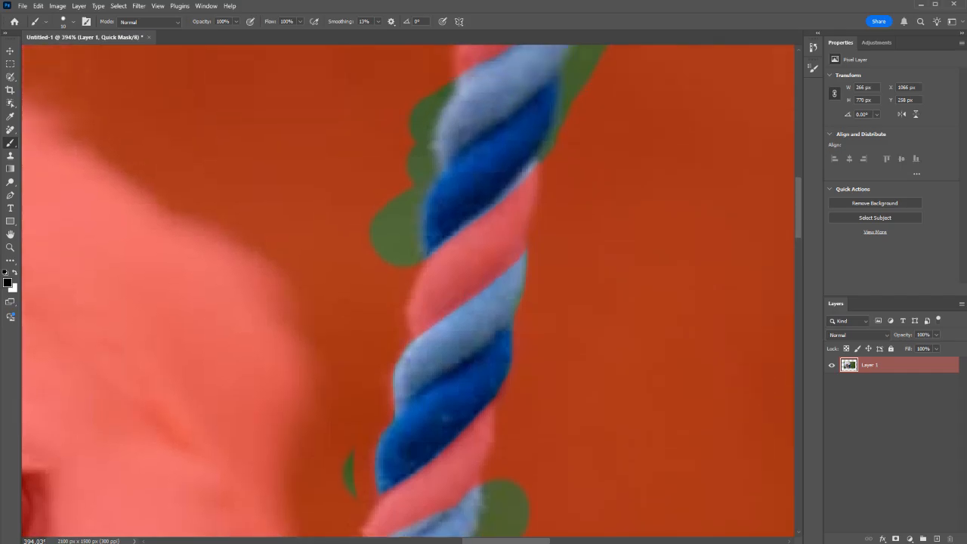
{"action": "left_click_drag", "start_coordinate": [536, 169], "coordinate": [562, 147]}
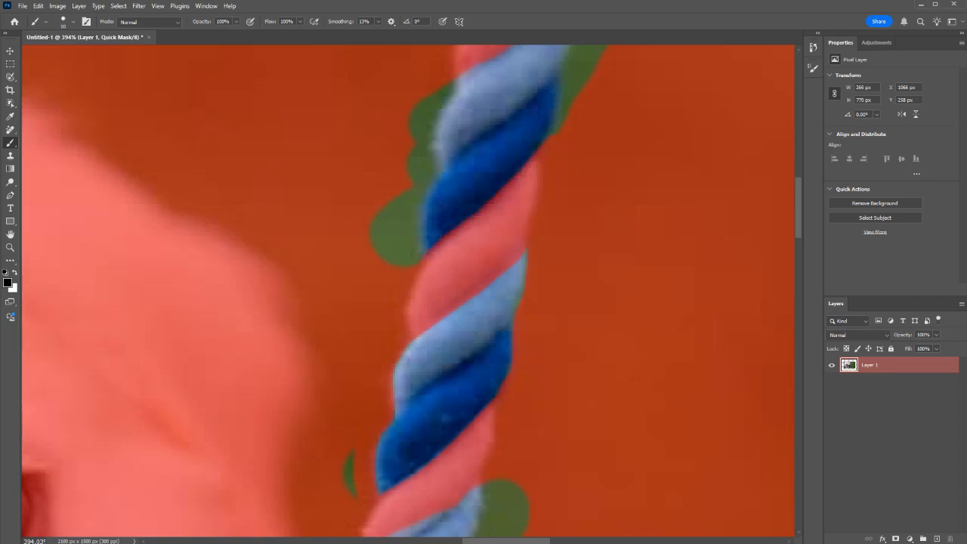
{"action": "left_click", "coordinate": [416, 256]}
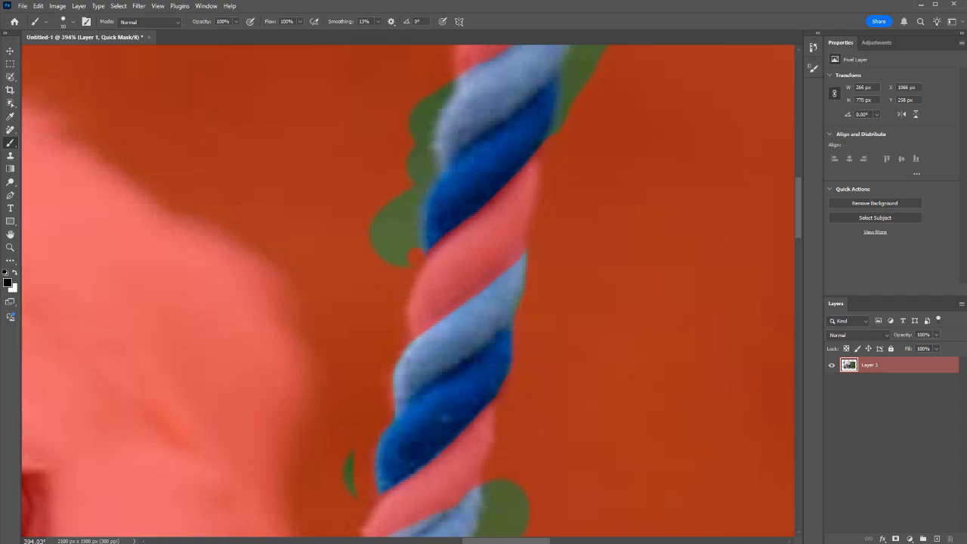
{"action": "mouse_move", "coordinate": [415, 246]}
{"action": "left_mouse_down"}
{"action": "mouse_move", "coordinate": [450, 94]}
{"action": "mouse_move", "coordinate": [466, 74]}
{"action": "mouse_move", "coordinate": [520, 52]}
{"action": "left_mouse_up"}
Step: Undo the last two mask brush strokes with the history open, and redo both
{"action": "scroll", "coordinate": [521, 64], "scroll_direction": "up", "scroll_amount": 3}
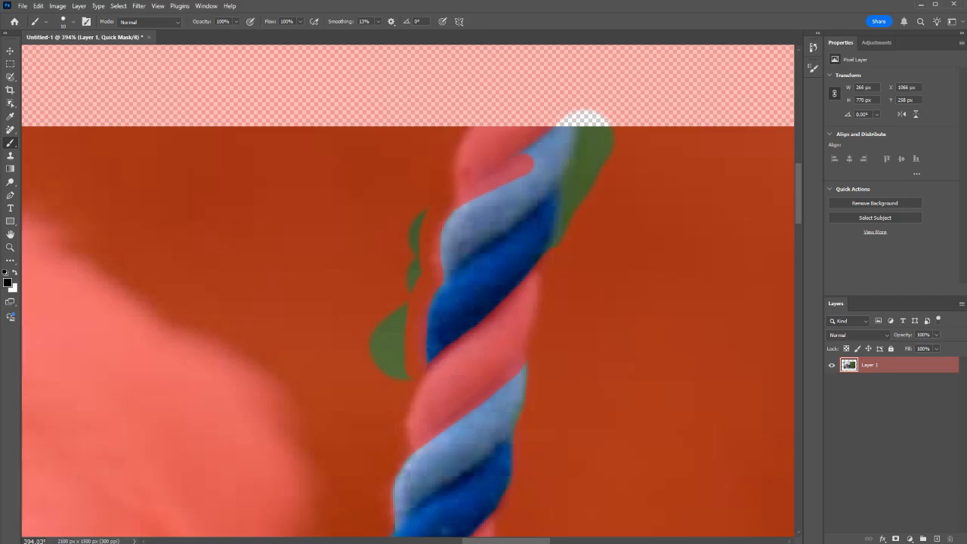
{"action": "key", "text": "ctrl+z"}
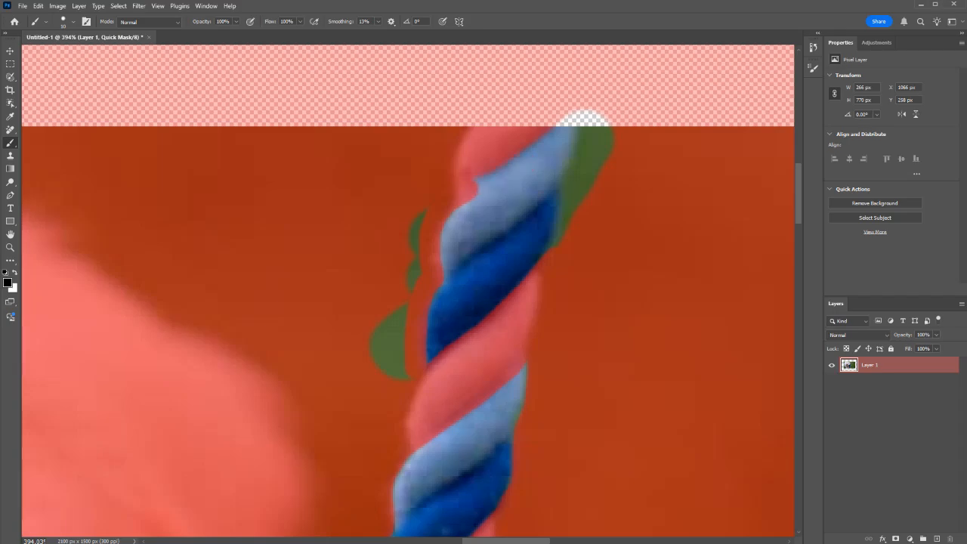
{"action": "left_click", "coordinate": [813, 47]}
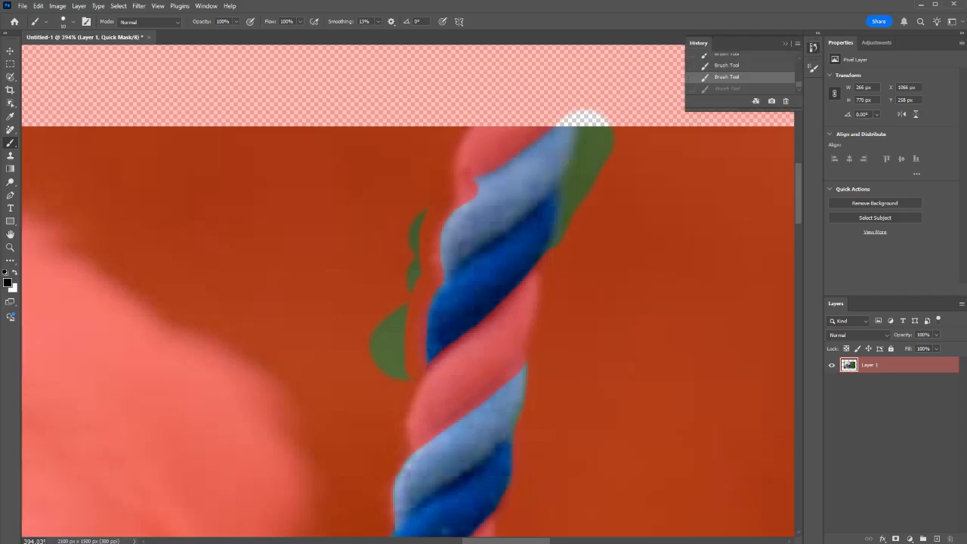
{"action": "key", "text": "ctrl+z"}
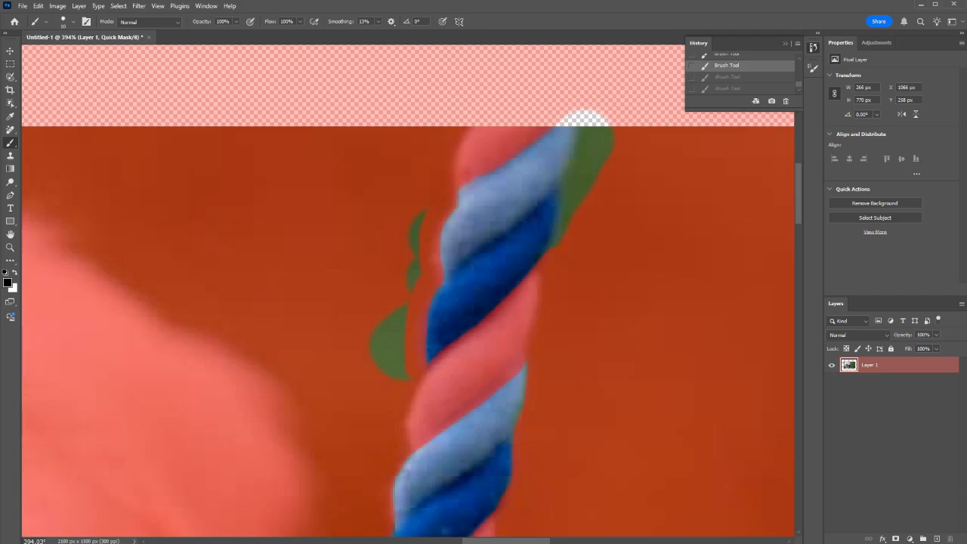
{"action": "key", "text": "ctrl+shift+z"}
{"action": "key", "text": "ctrl+shift+z"}
Step: Repaint the mask along the topmost light blue strand's upper edge, and cover the spill on both sides with a larger brush
{"action": "left_click_drag", "start_coordinate": [499, 154], "coordinate": [456, 187]}
{"action": "left_click_drag", "start_coordinate": [501, 154], "coordinate": [545, 123]}
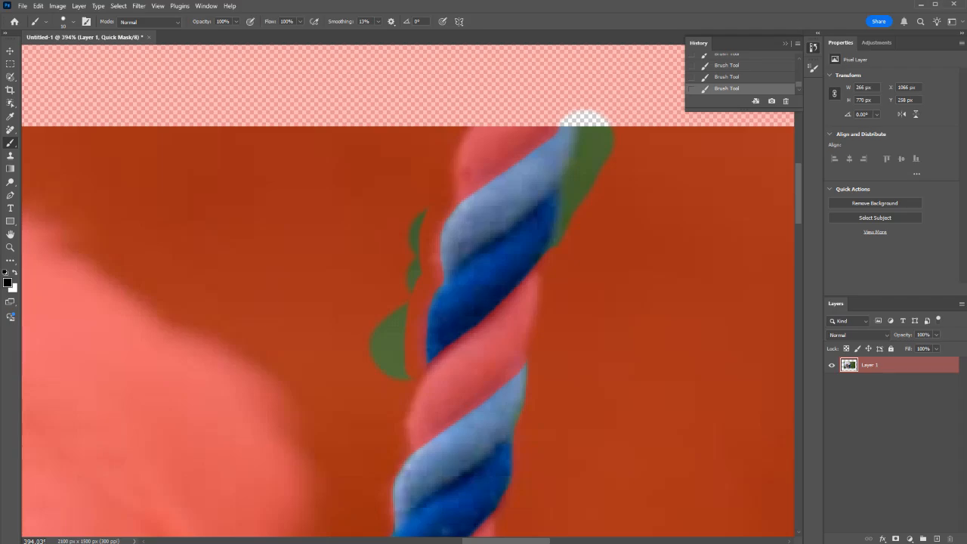
{"action": "key", "text": "bracketright"}
{"action": "key", "text": "bracketright"}
{"action": "key", "text": "bracketright"}
{"action": "key", "text": "bracketright"}
{"action": "mouse_move", "coordinate": [573, 117]}
{"action": "left_mouse_down"}
{"action": "mouse_move", "coordinate": [600, 127]}
{"action": "mouse_move", "coordinate": [590, 181]}
{"action": "left_mouse_up"}
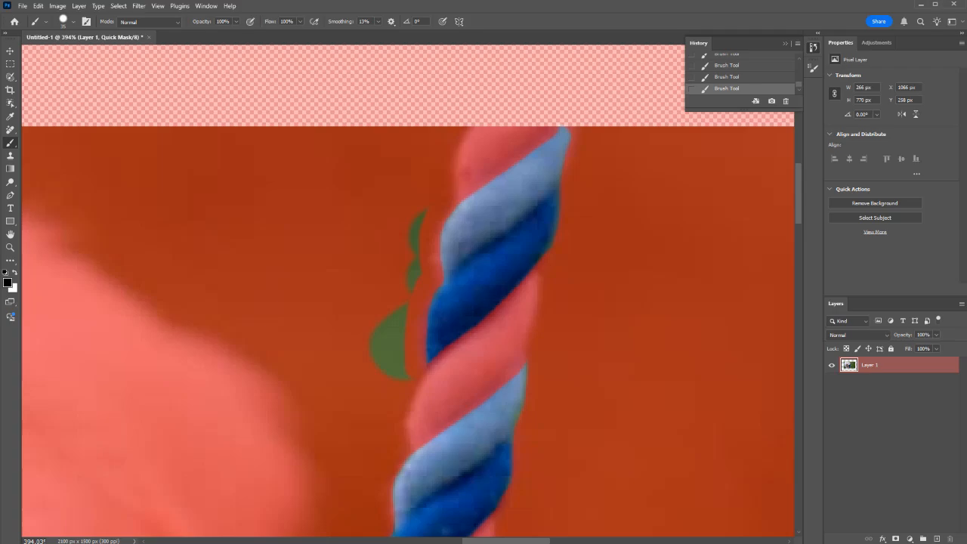
{"action": "left_click_drag", "start_coordinate": [408, 226], "coordinate": [389, 347]}
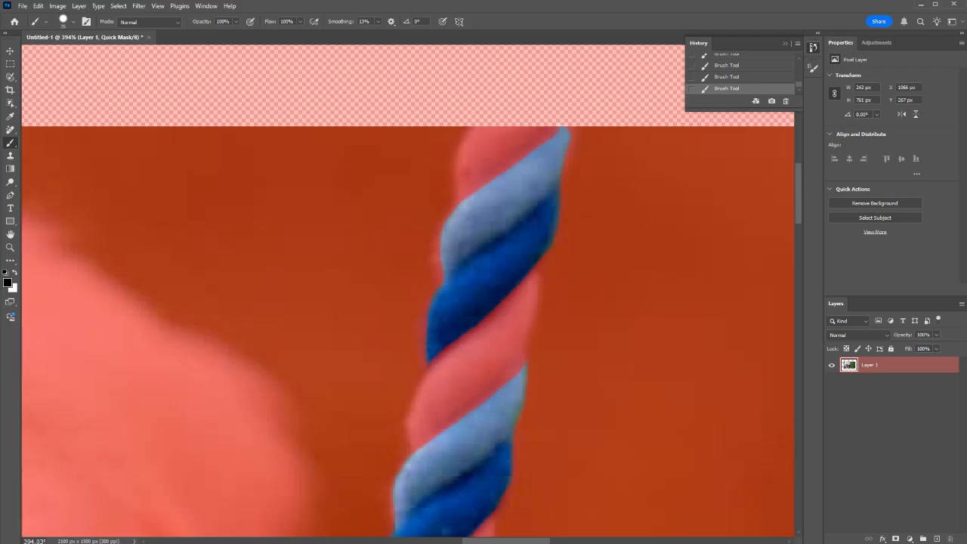
Step: Paint the mask over the spill right of the blue strands just above the knot, and check the whole image
{"action": "scroll", "coordinate": [393, 340], "scroll_direction": "down", "scroll_amount": 6}
{"action": "scroll", "coordinate": [408, 291], "scroll_direction": "down", "scroll_amount": 4}
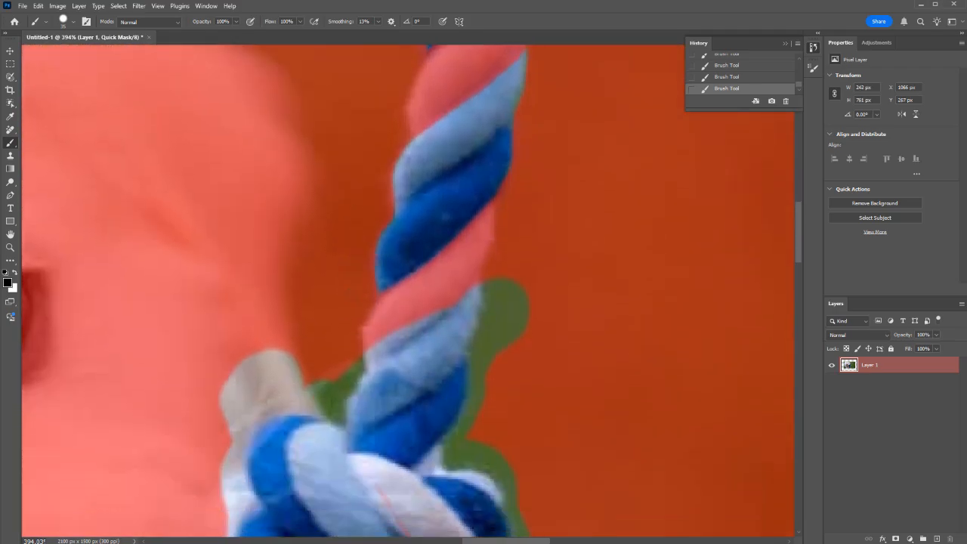
{"action": "mouse_move", "coordinate": [521, 321]}
{"action": "left_mouse_down"}
{"action": "mouse_move", "coordinate": [480, 306]}
{"action": "mouse_move", "coordinate": [474, 339]}
{"action": "left_mouse_up"}
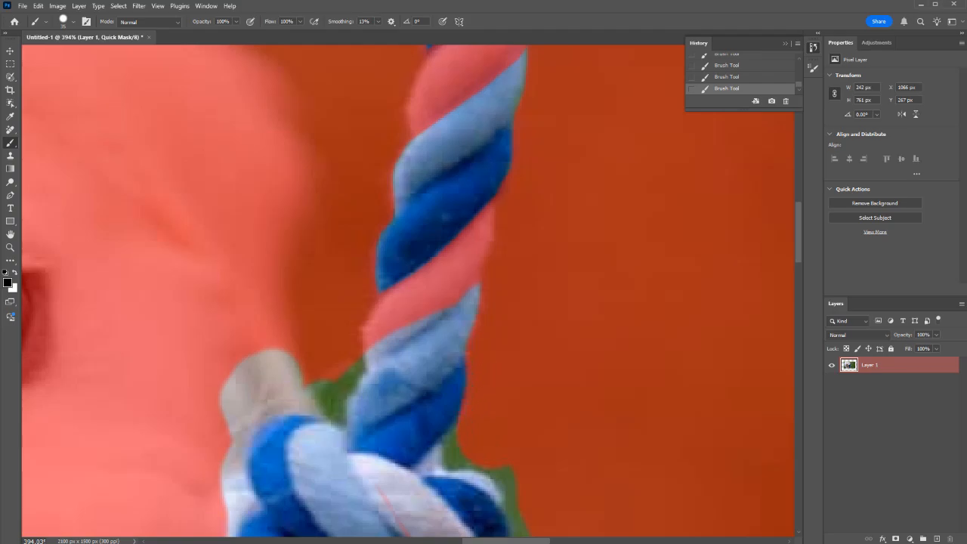
{"action": "key", "text": "ctrl+0"}
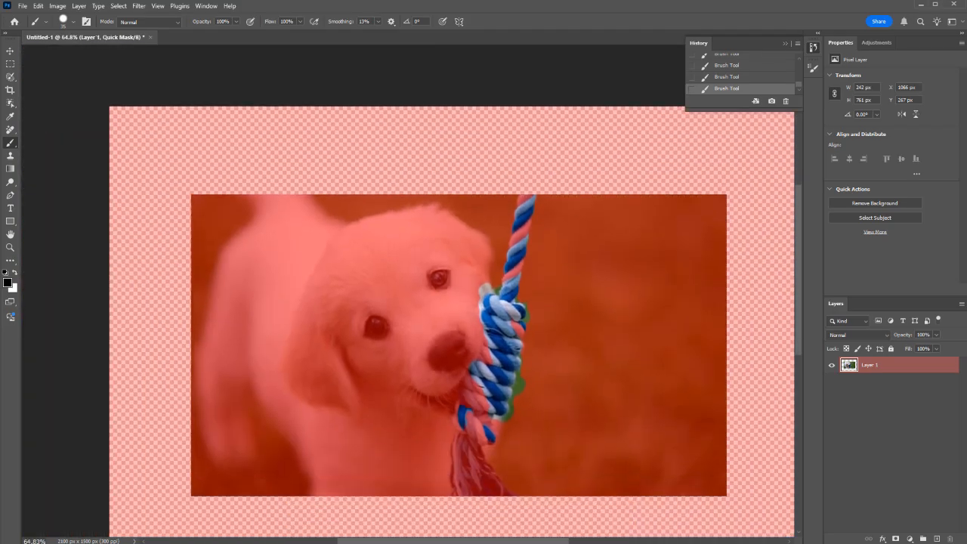
Step: Exit Quick Mask mode and shift the selected rope strands' hue to -60 with Hue/Saturation
{"action": "key", "text": "q"}
{"action": "left_click", "coordinate": [57, 6]}
{"action": "mouse_move", "coordinate": [76, 32]}
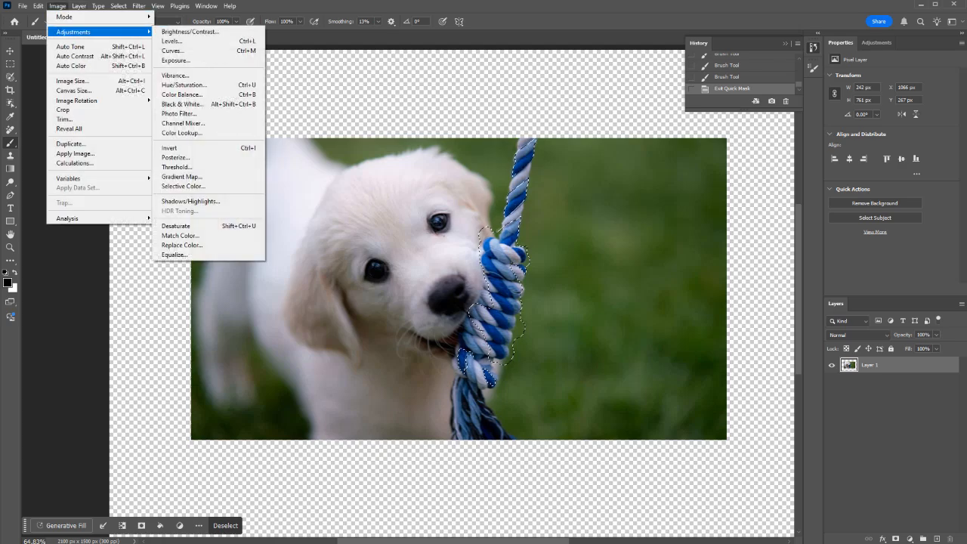
{"action": "left_click", "coordinate": [184, 84]}
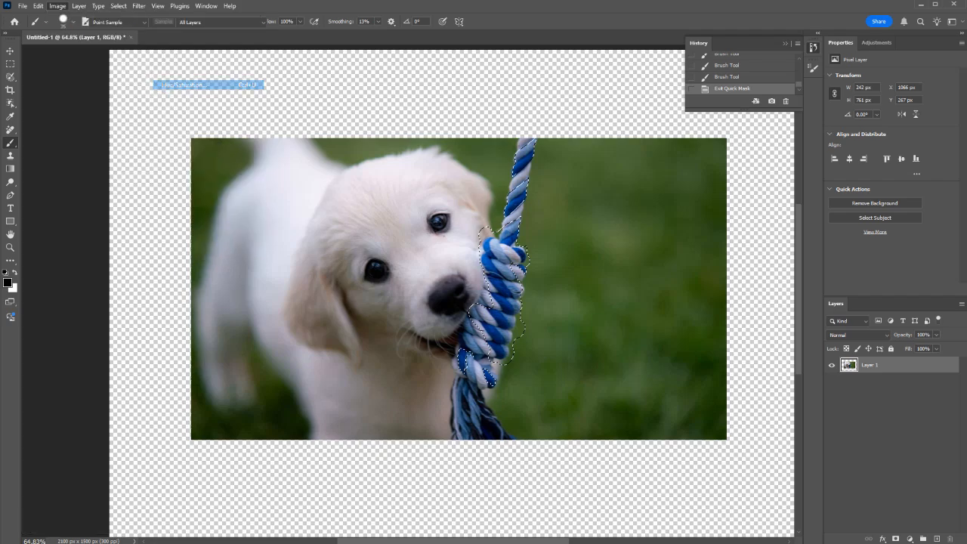
{"action": "left_click_drag", "start_coordinate": [615, 80], "coordinate": [741, 187]}
{"action": "left_click_drag", "start_coordinate": [728, 256], "coordinate": [702, 256]}
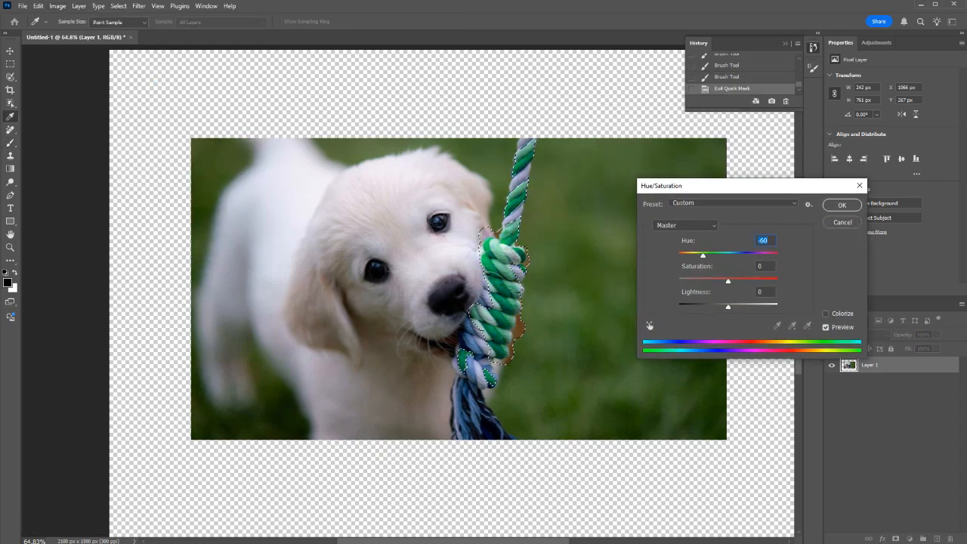
{"action": "left_click", "coordinate": [841, 205]}
Step: Deselect the recolored strands and inspect the rope close up and in the whole image
{"action": "scroll", "coordinate": [502, 240], "scroll_direction": "up", "scroll_amount": 3}
{"action": "scroll", "coordinate": [501, 240], "scroll_direction": "up", "scroll_amount": 6}
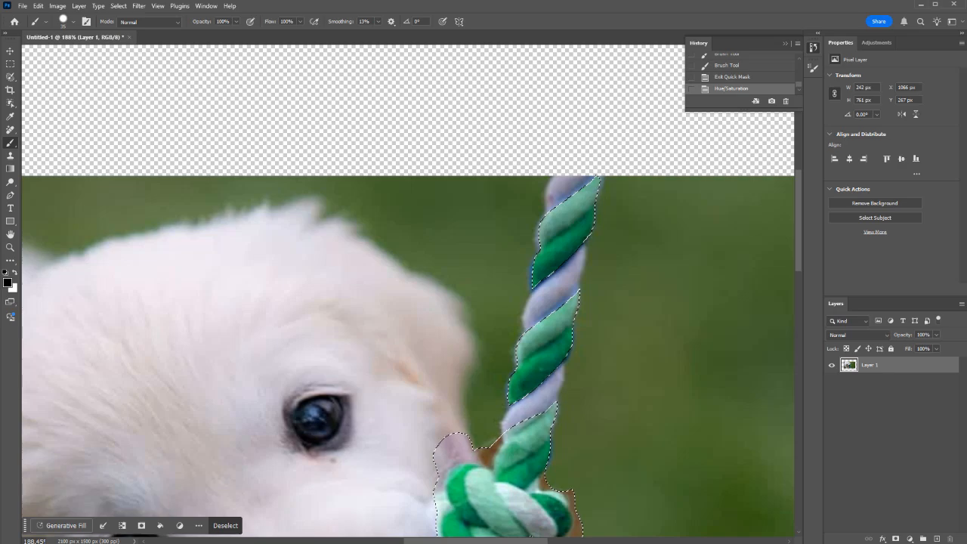
{"action": "key", "text": "m"}
{"action": "key", "text": "ctrl+d"}
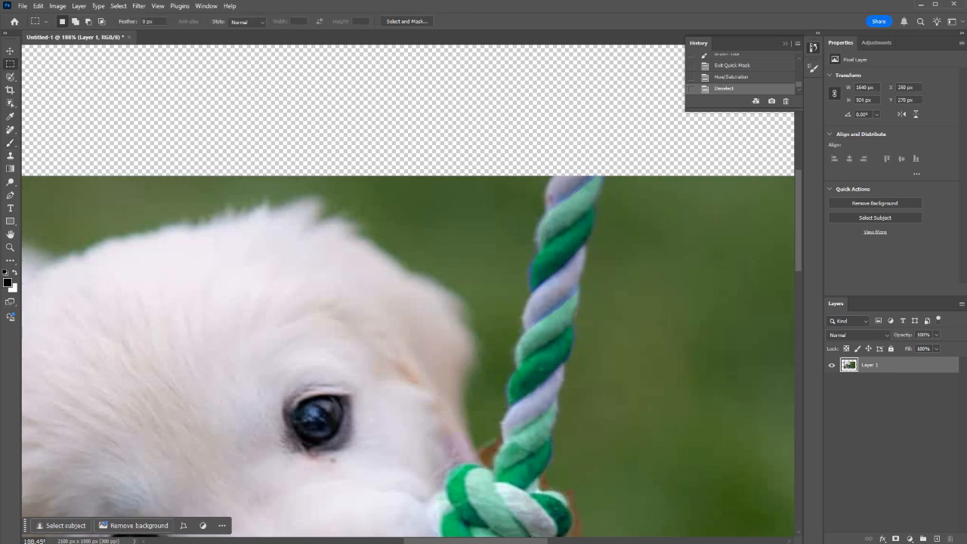
{"action": "scroll", "coordinate": [548, 249], "scroll_direction": "up", "scroll_amount": 2}
{"action": "scroll", "coordinate": [477, 305], "scroll_direction": "up", "scroll_amount": 3}
{"action": "scroll", "coordinate": [477, 306], "scroll_direction": "down", "scroll_amount": 9}
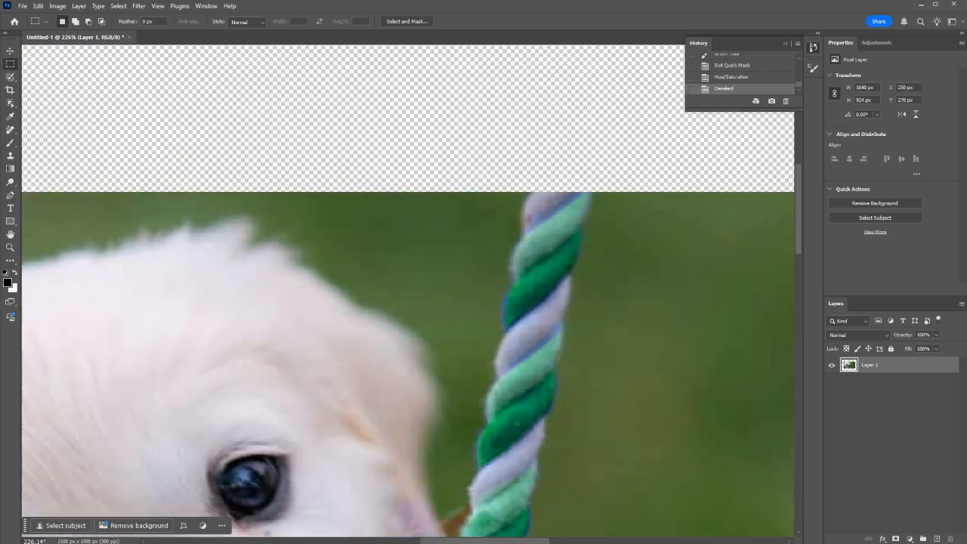
{"action": "scroll", "coordinate": [408, 325], "scroll_direction": "down", "scroll_amount": 4}
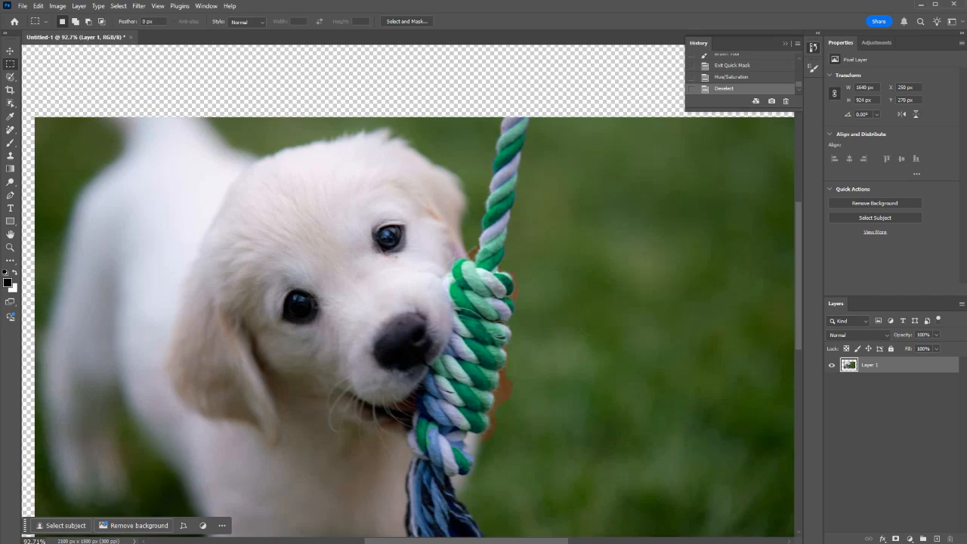
{"action": "scroll", "coordinate": [414, 327], "scroll_direction": "up", "scroll_amount": 1}
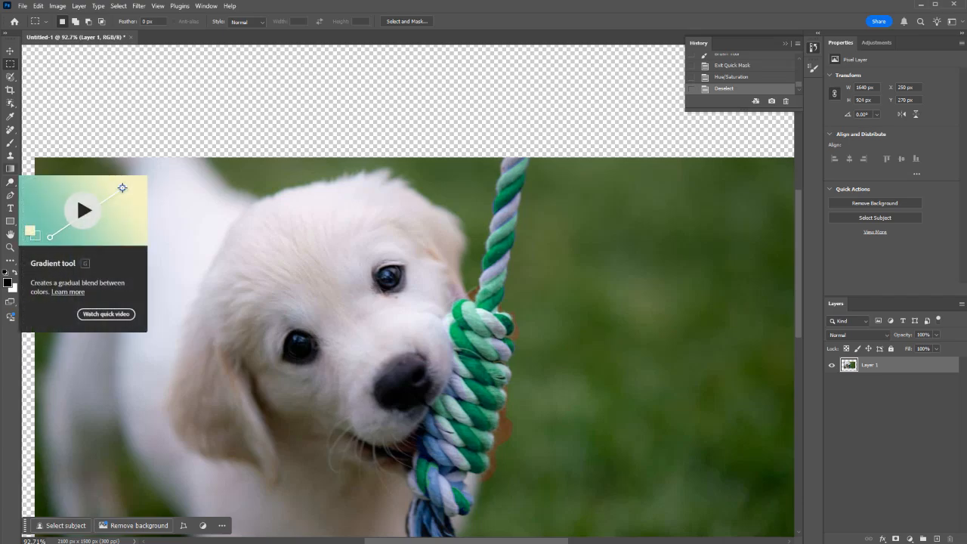
Step: Choose the Gradient tool, add a new layer above the puppy photo, and hide the photo layer
{"action": "key", "text": "g"}
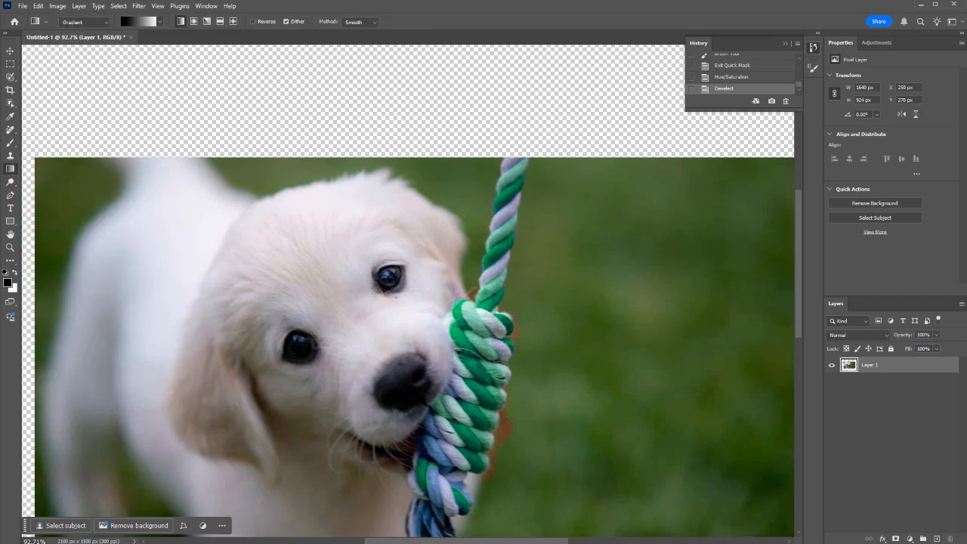
{"action": "left_click", "coordinate": [936, 538]}
{"action": "left_click", "coordinate": [832, 381]}
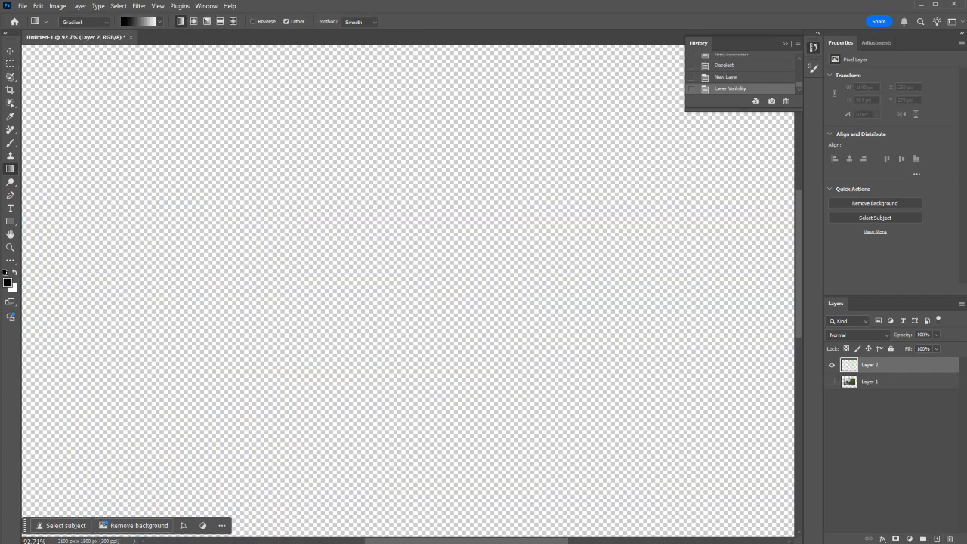
{"action": "scroll", "coordinate": [340, 332], "scroll_direction": "down", "scroll_amount": 4}
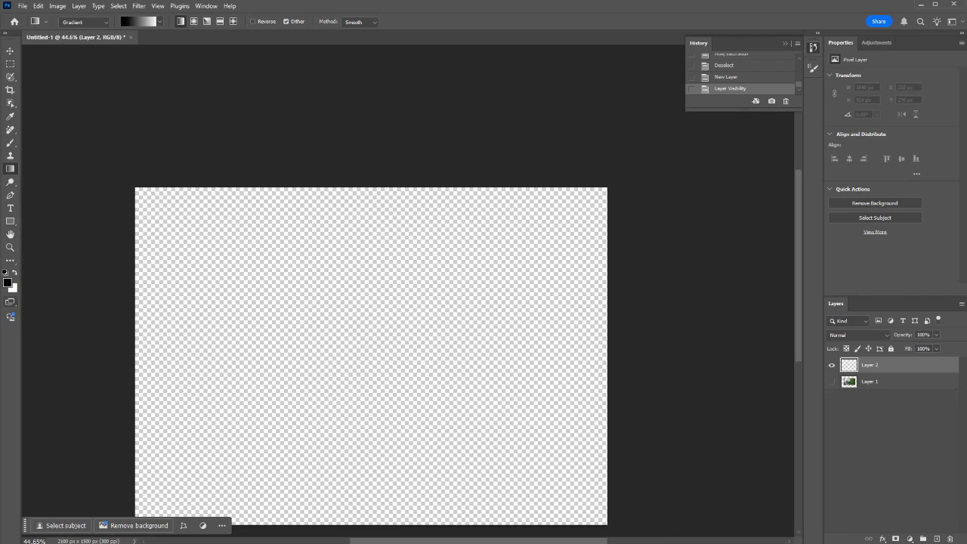
Step: Set the background color to a violet-blue and the foreground color to a medium green
{"action": "left_click", "coordinate": [12, 287]}
{"action": "left_click", "coordinate": [636, 137]}
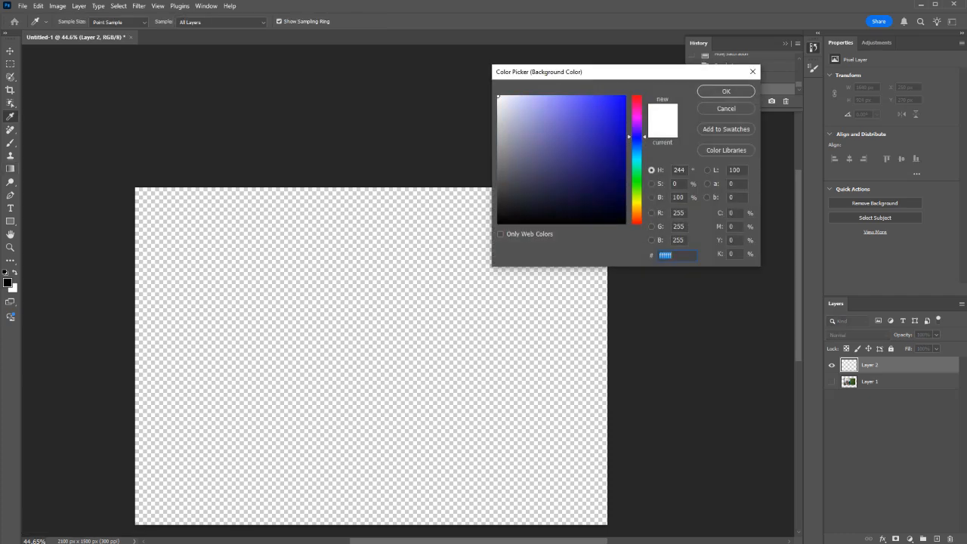
{"action": "left_click", "coordinate": [580, 102]}
{"action": "left_click", "coordinate": [726, 92]}
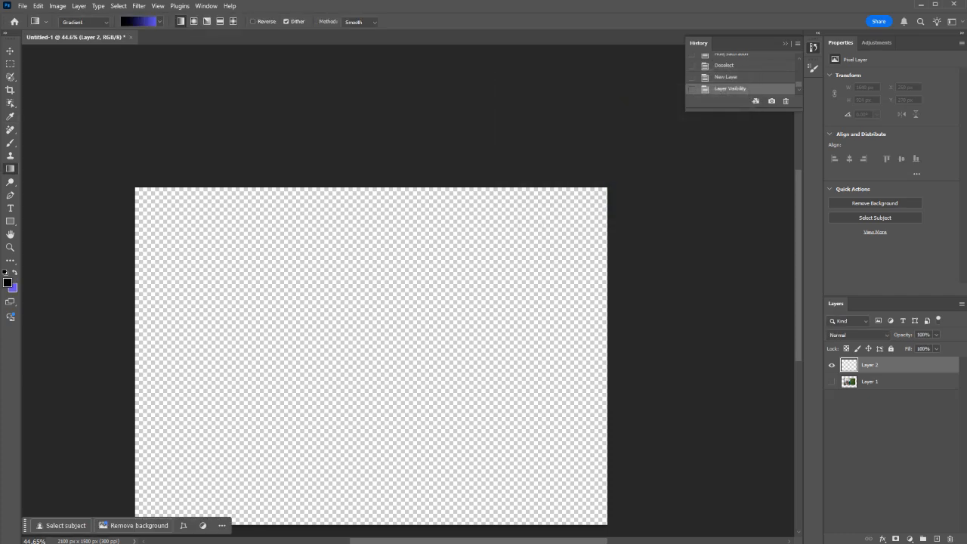
{"action": "left_click", "coordinate": [8, 282]}
{"action": "left_click", "coordinate": [636, 183]}
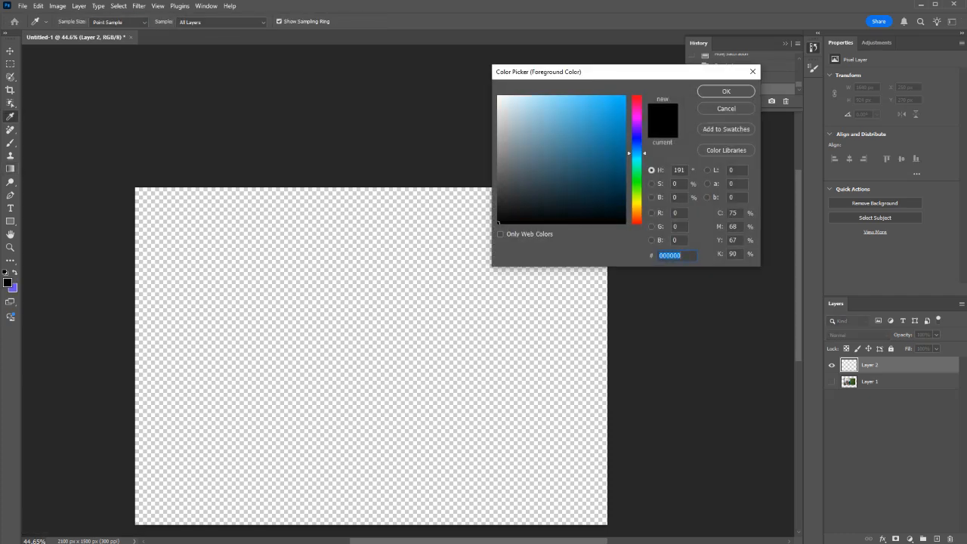
{"action": "left_click", "coordinate": [593, 116]}
{"action": "left_click", "coordinate": [725, 92]}
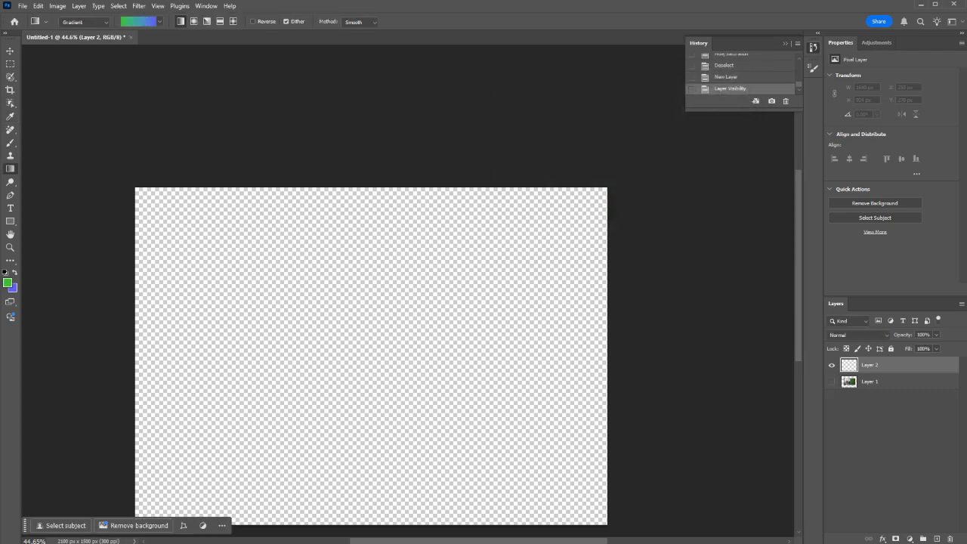
Step: Draw a linear gradient from the canvas's upper right to its lower left, and redraw it as a radial gradient centered in the upper left area
{"action": "left_click_drag", "start_coordinate": [558, 222], "coordinate": [180, 488]}
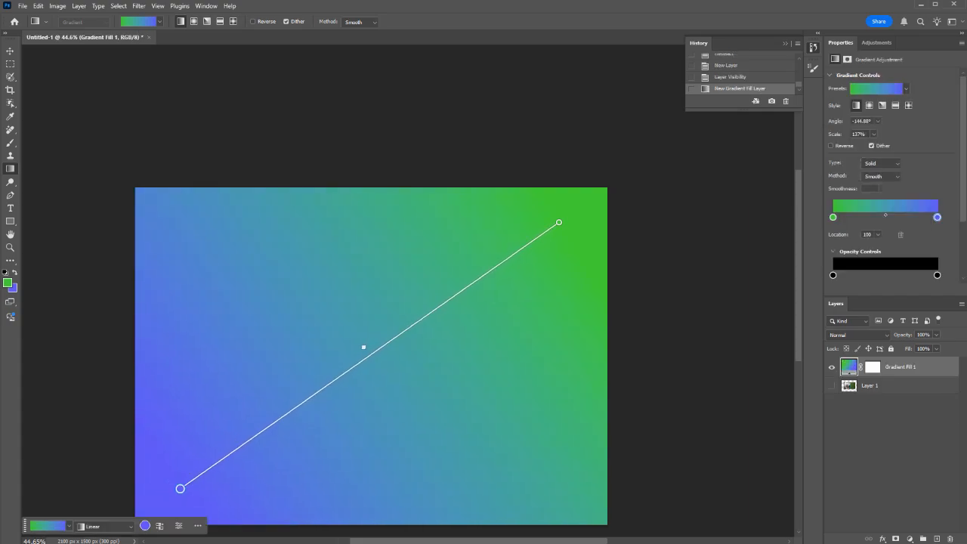
{"action": "scroll", "coordinate": [370, 333], "scroll_direction": "down", "scroll_amount": 4}
{"action": "left_click", "coordinate": [194, 22]}
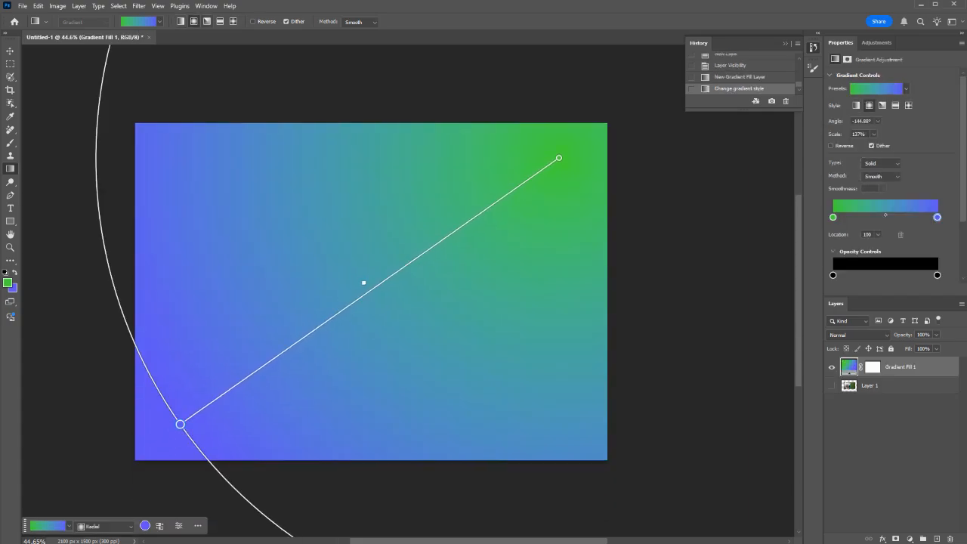
{"action": "left_click_drag", "start_coordinate": [245, 172], "coordinate": [429, 351]}
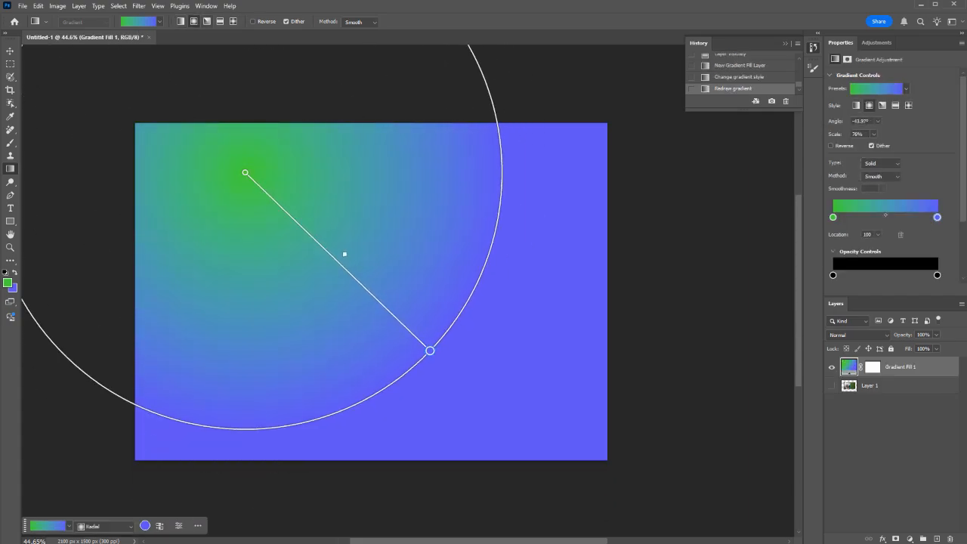
Step: Redraw the gradient in the angle style, and in the reflected style running from above the canvas center down toward the lower left
{"action": "left_click", "coordinate": [206, 21]}
{"action": "left_click_drag", "start_coordinate": [364, 328], "coordinate": [440, 203]}
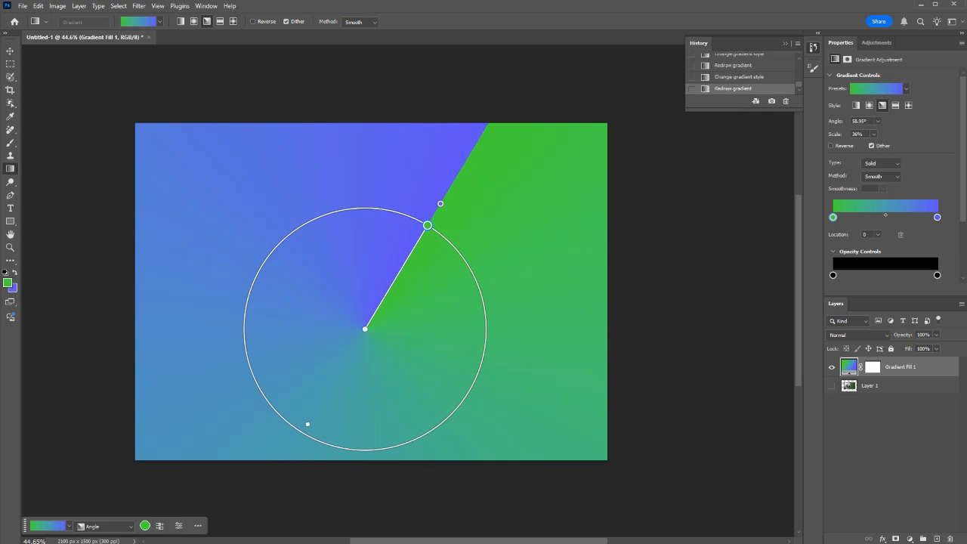
{"action": "left_click", "coordinate": [220, 21]}
{"action": "left_click_drag", "start_coordinate": [257, 314], "coordinate": [302, 188]}
{"action": "left_click_drag", "start_coordinate": [379, 163], "coordinate": [391, 131]}
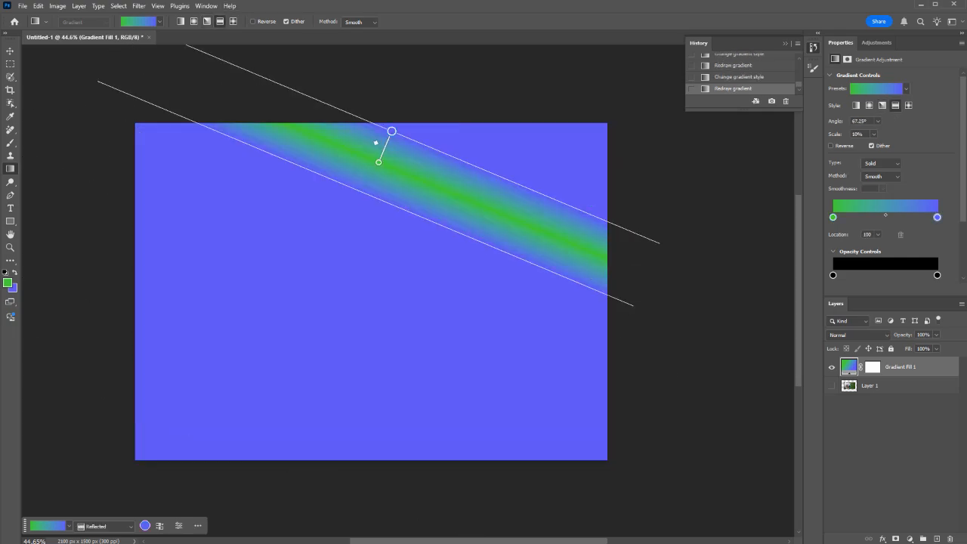
{"action": "left_click_drag", "start_coordinate": [347, 201], "coordinate": [279, 424]}
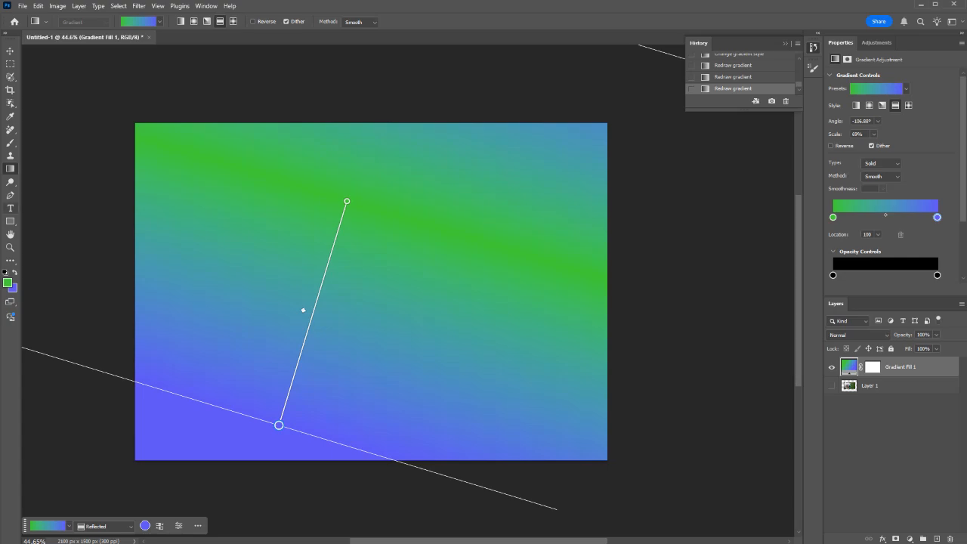
Step: Reset the colors to the defaults and add the text "asdfasdfasdfasdfa" in the upper left area of the canvas
{"action": "key", "text": "m"}
{"action": "key", "text": "t"}
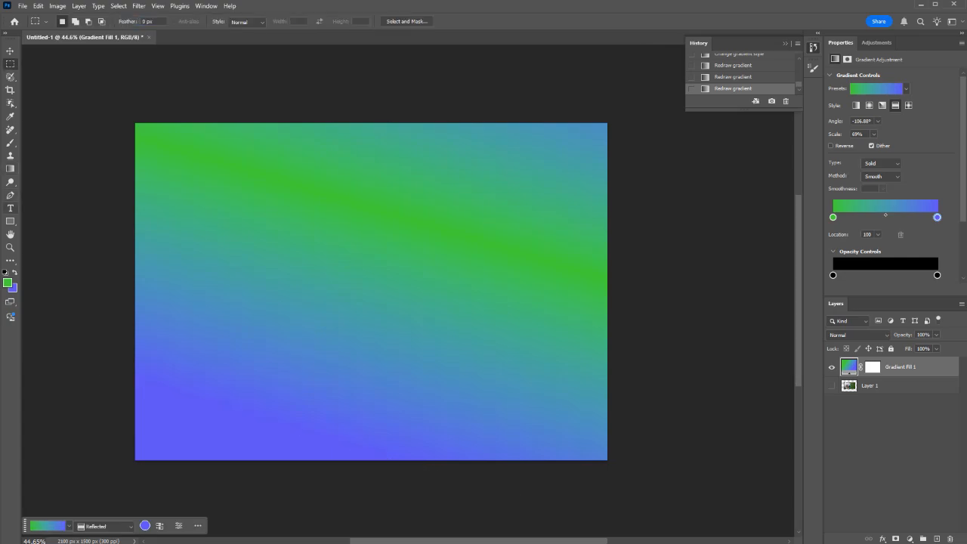
{"action": "key", "text": "d"}
{"action": "left_click", "coordinate": [217, 198]}
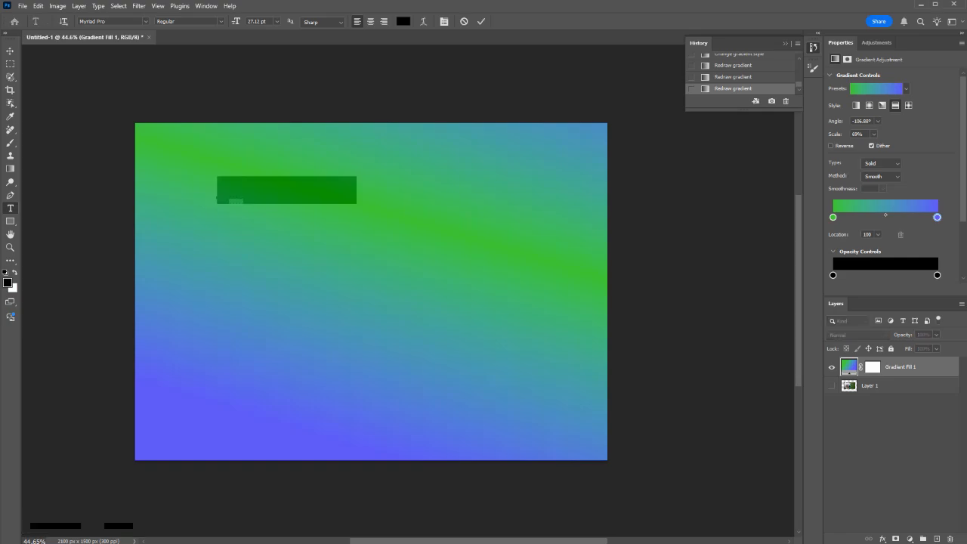
{"action": "left_click", "coordinate": [255, 190]}
{"action": "type", "text": "asdfasdfem Ipsum"}
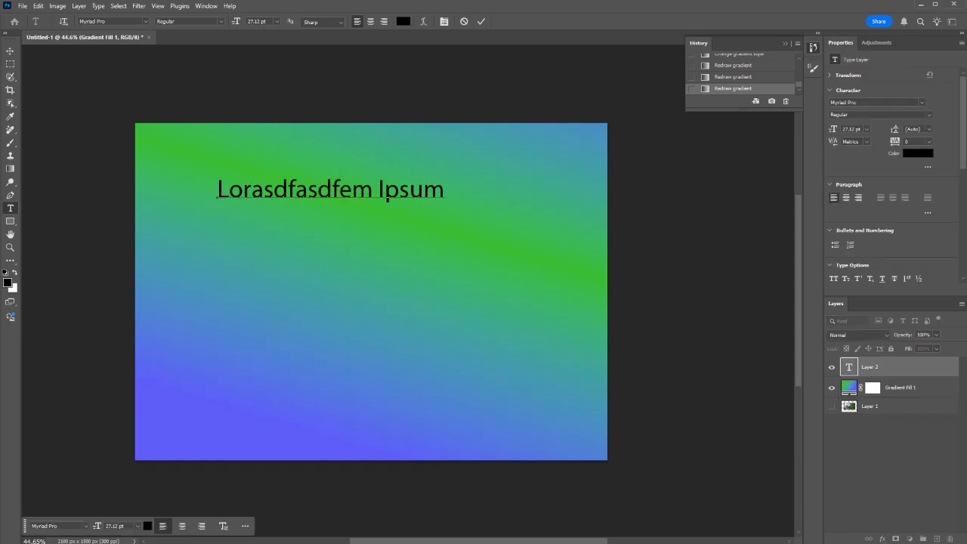
{"action": "key", "text": "ctrl+a"}
{"action": "type", "text": "a"}
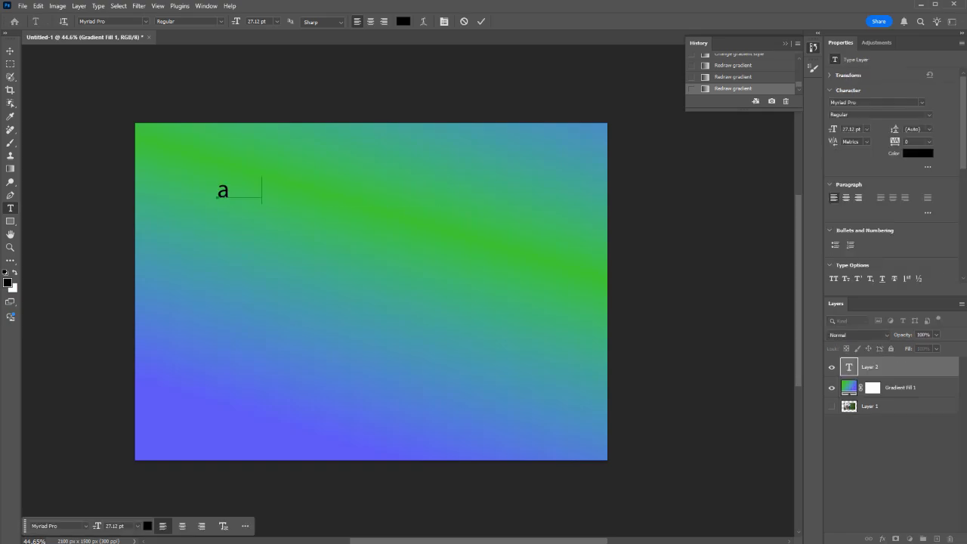
{"action": "type", "text": "sdfasdfasdfasdfa"}
{"action": "left_click", "coordinate": [481, 21]}
Step: Select the whole line of text and set its color to violet 7a4bff
{"action": "left_click", "coordinate": [342, 195]}
{"action": "key", "text": "ctrl+a"}
{"action": "left_click", "coordinate": [147, 526]}
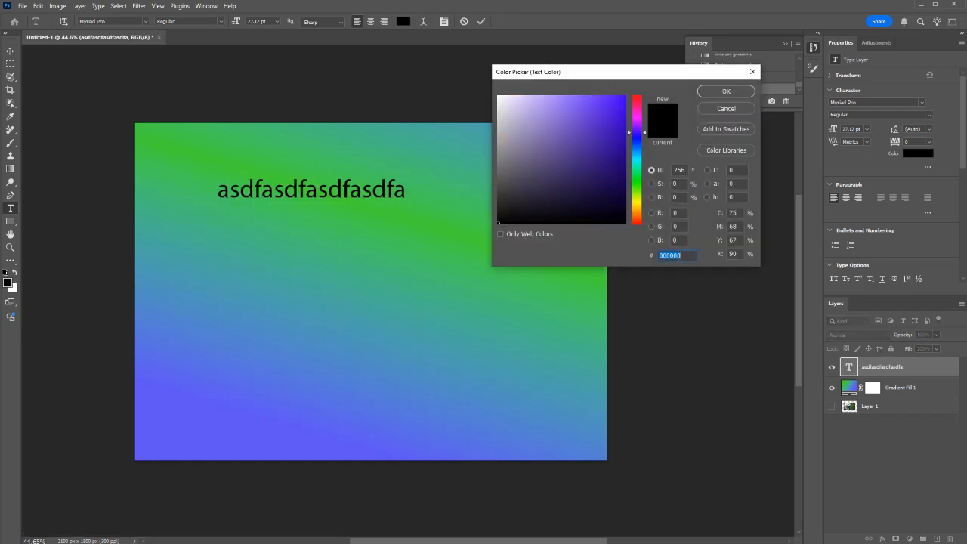
{"action": "left_click", "coordinate": [587, 96]}
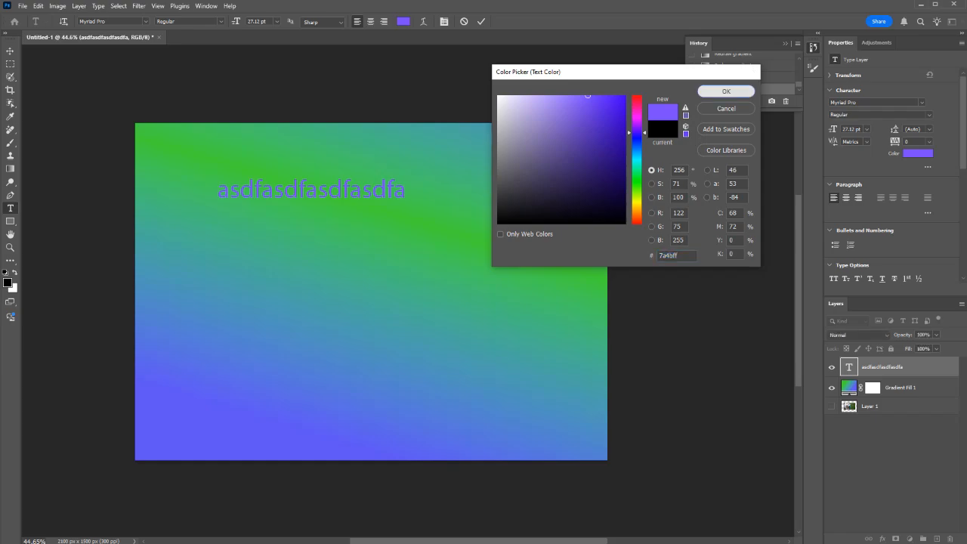
{"action": "key", "text": "Return"}
Step: Set the text's font to Source Code Pro and its size to 14 pt, and commit the edit
{"action": "left_click", "coordinate": [146, 21]}
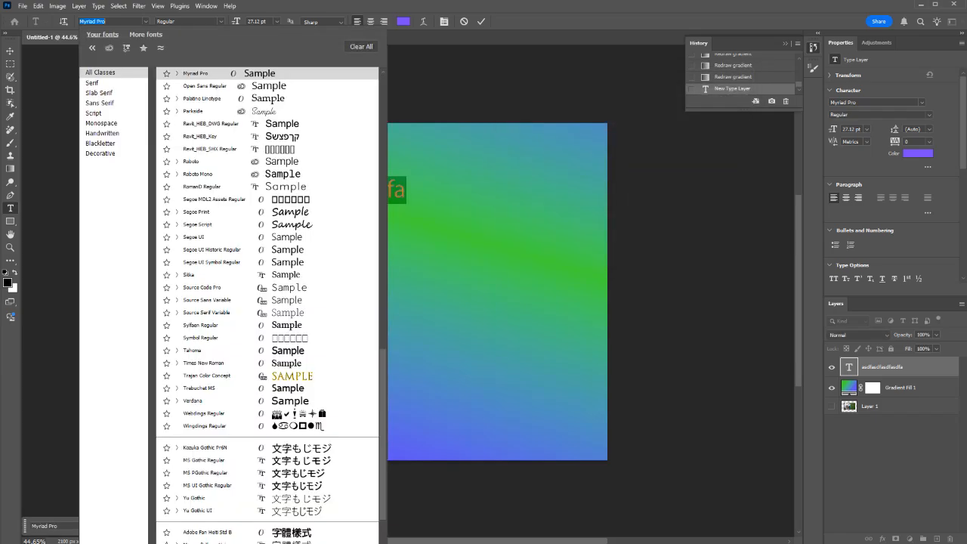
{"action": "left_click", "coordinate": [219, 288]}
{"action": "left_click", "coordinate": [276, 21]}
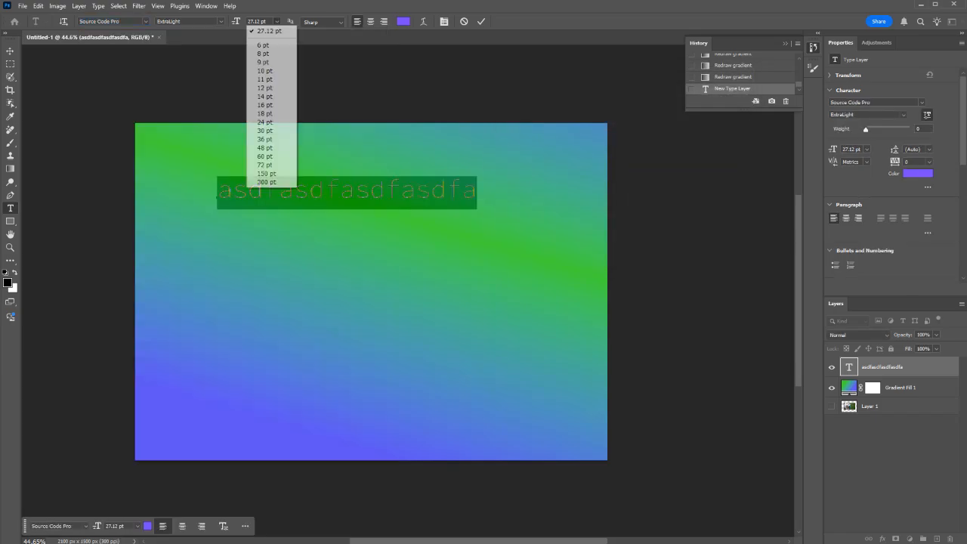
{"action": "left_click", "coordinate": [264, 97]}
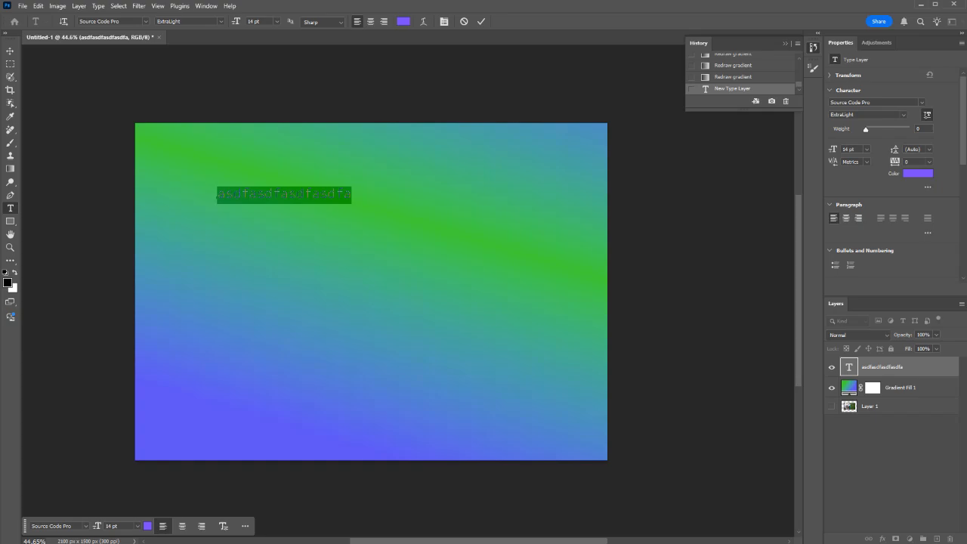
{"action": "left_click", "coordinate": [287, 195]}
{"action": "left_click", "coordinate": [481, 21]}
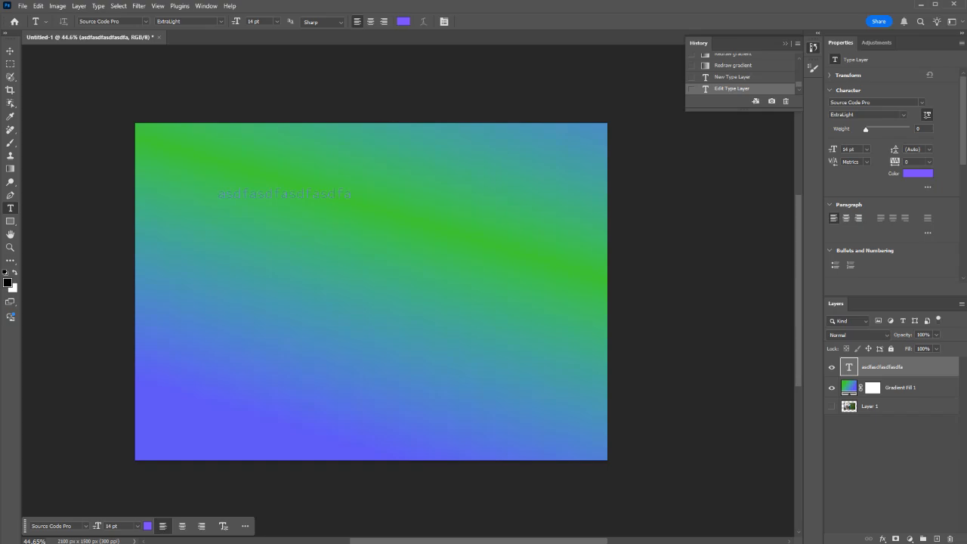